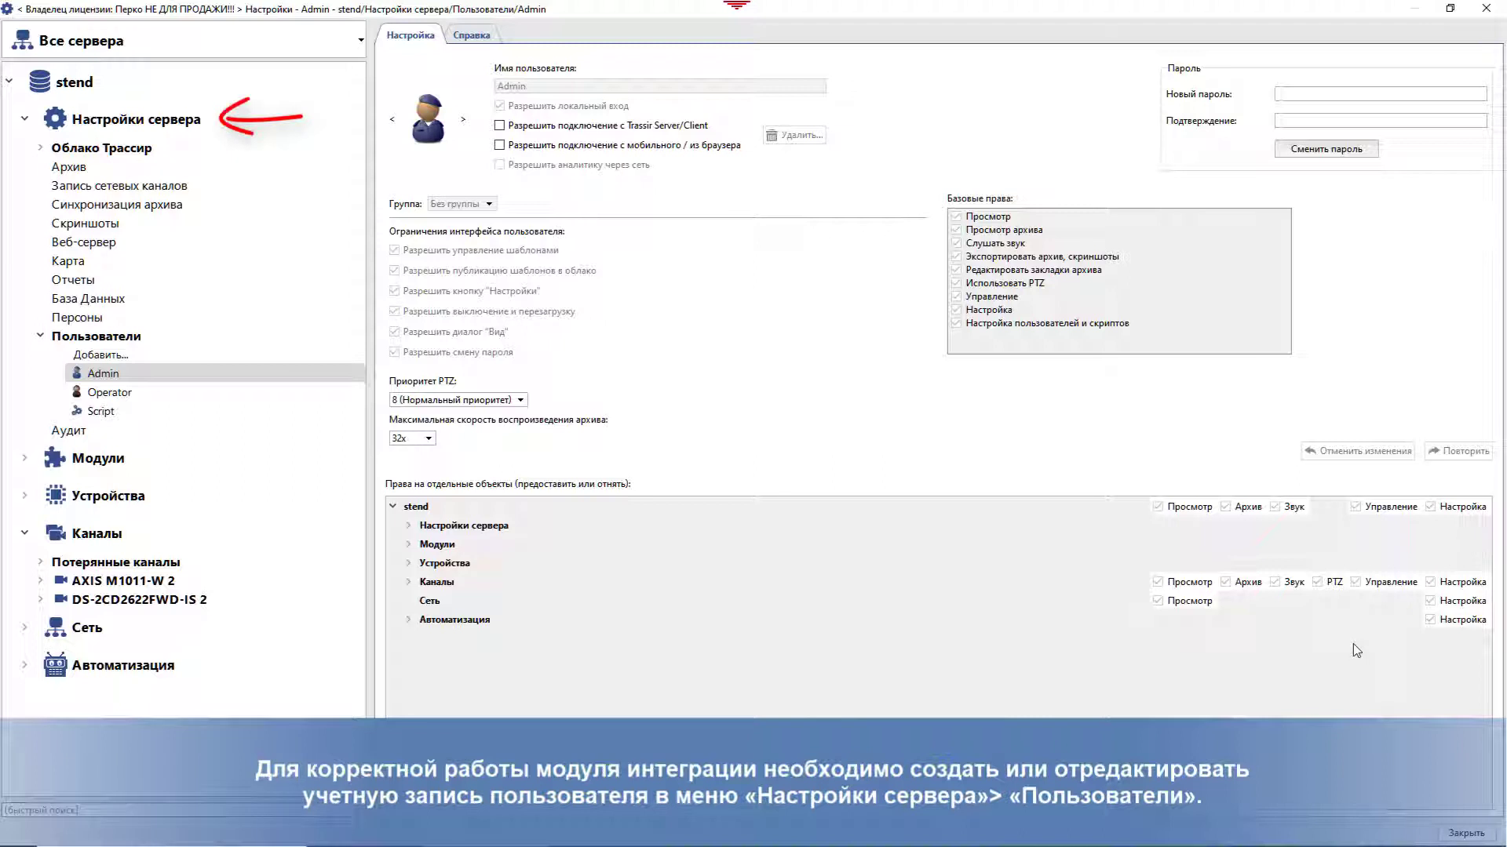
Step: Change the Admin account's password and allow Admin connections from mobile devices and browsers
click(145, 374)
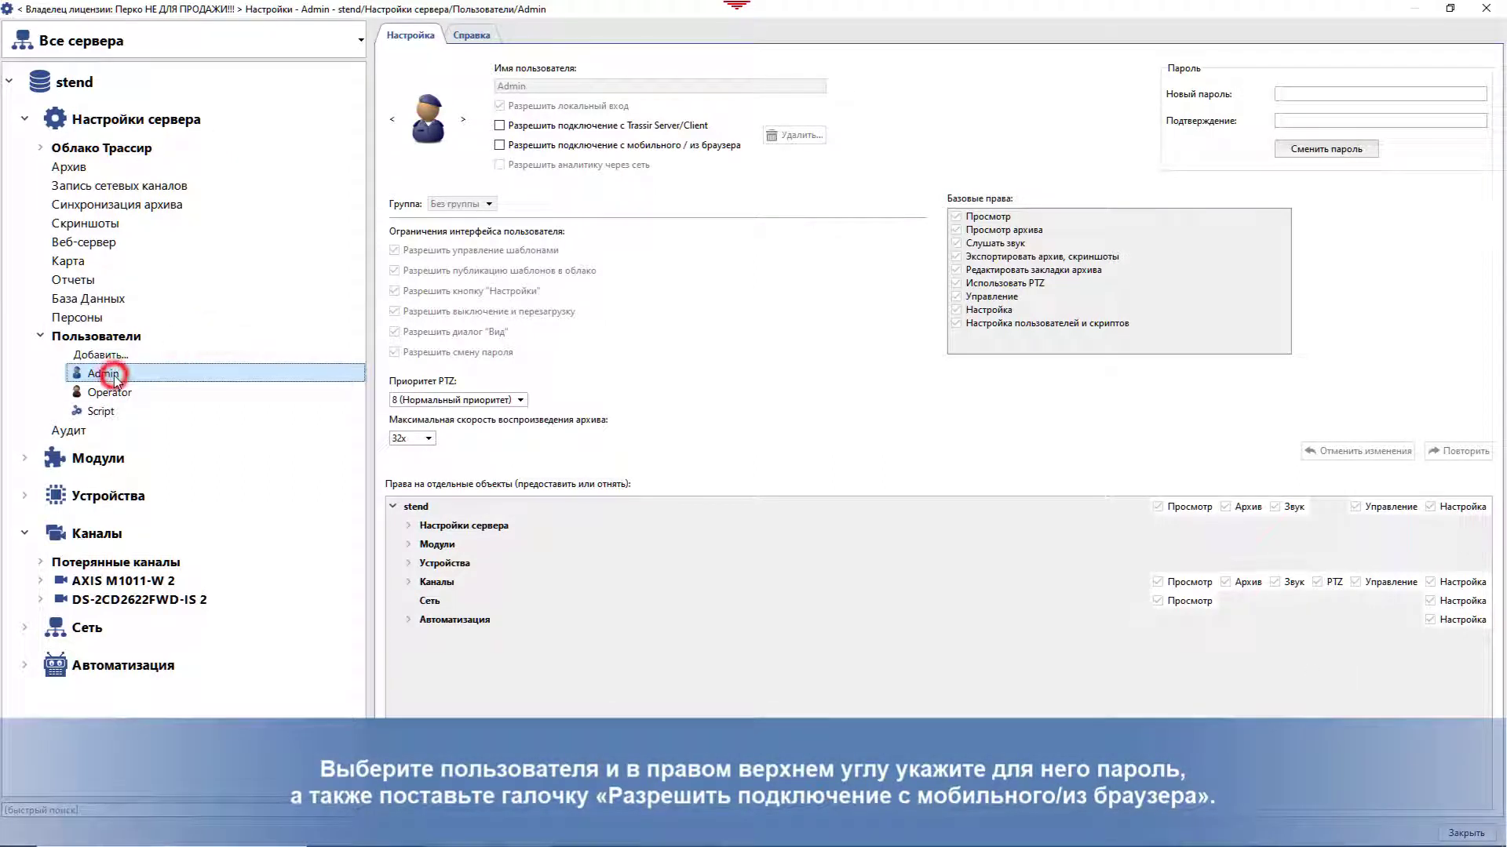
click(1312, 94)
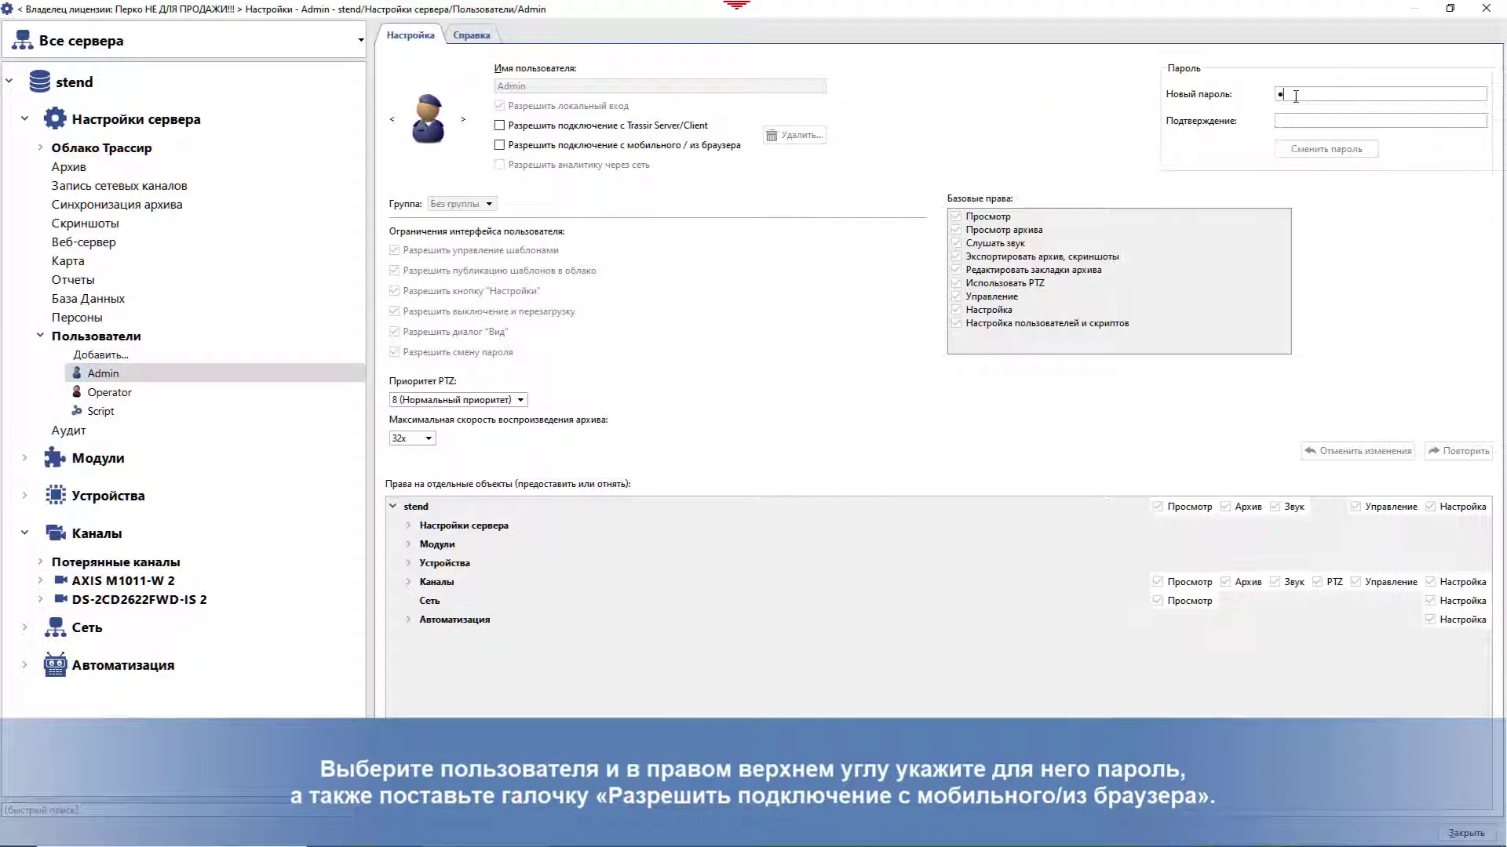
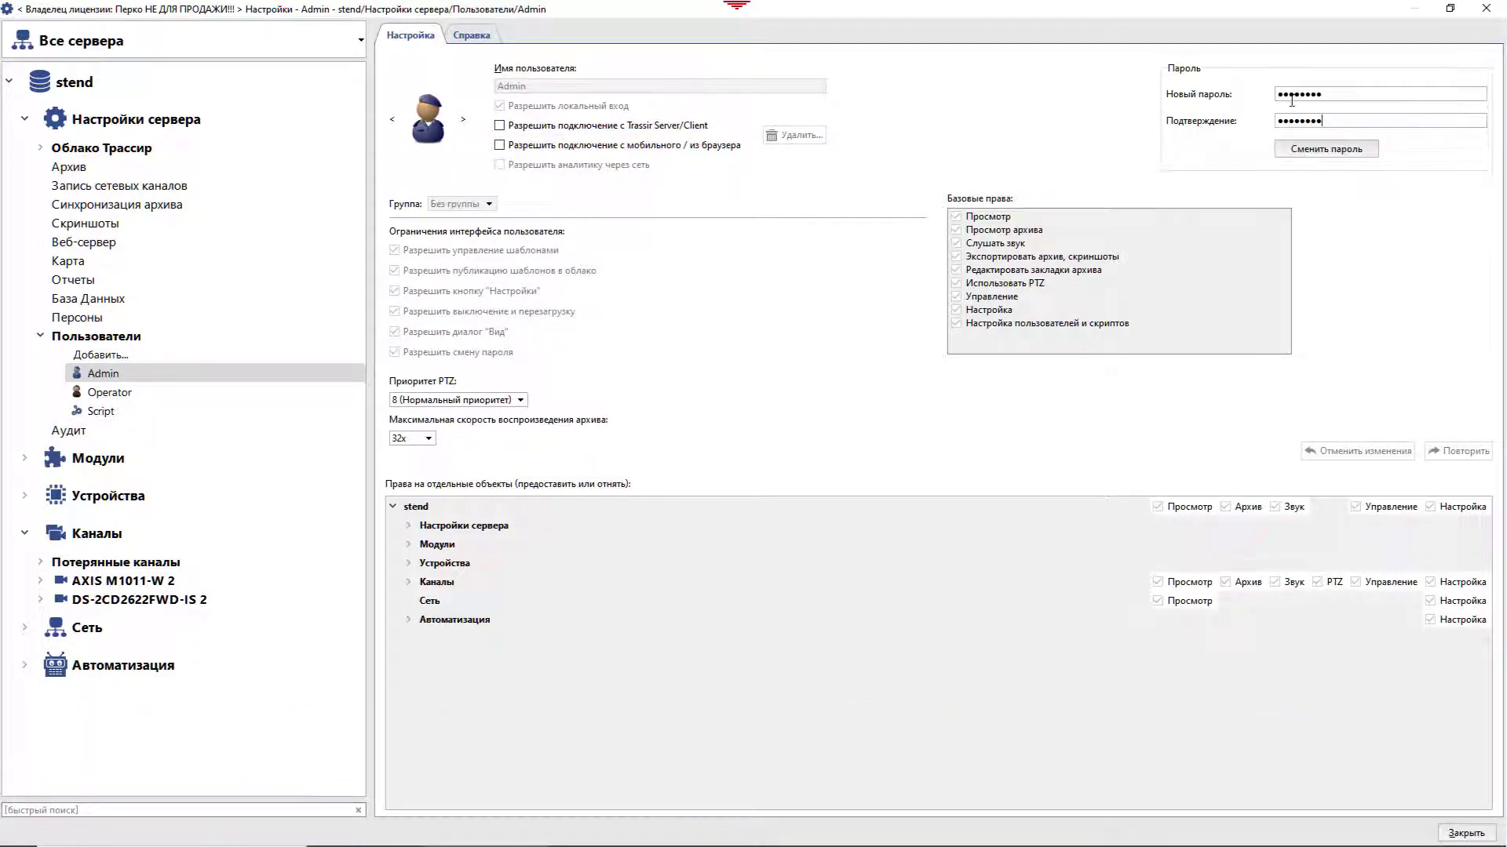
click(1326, 148)
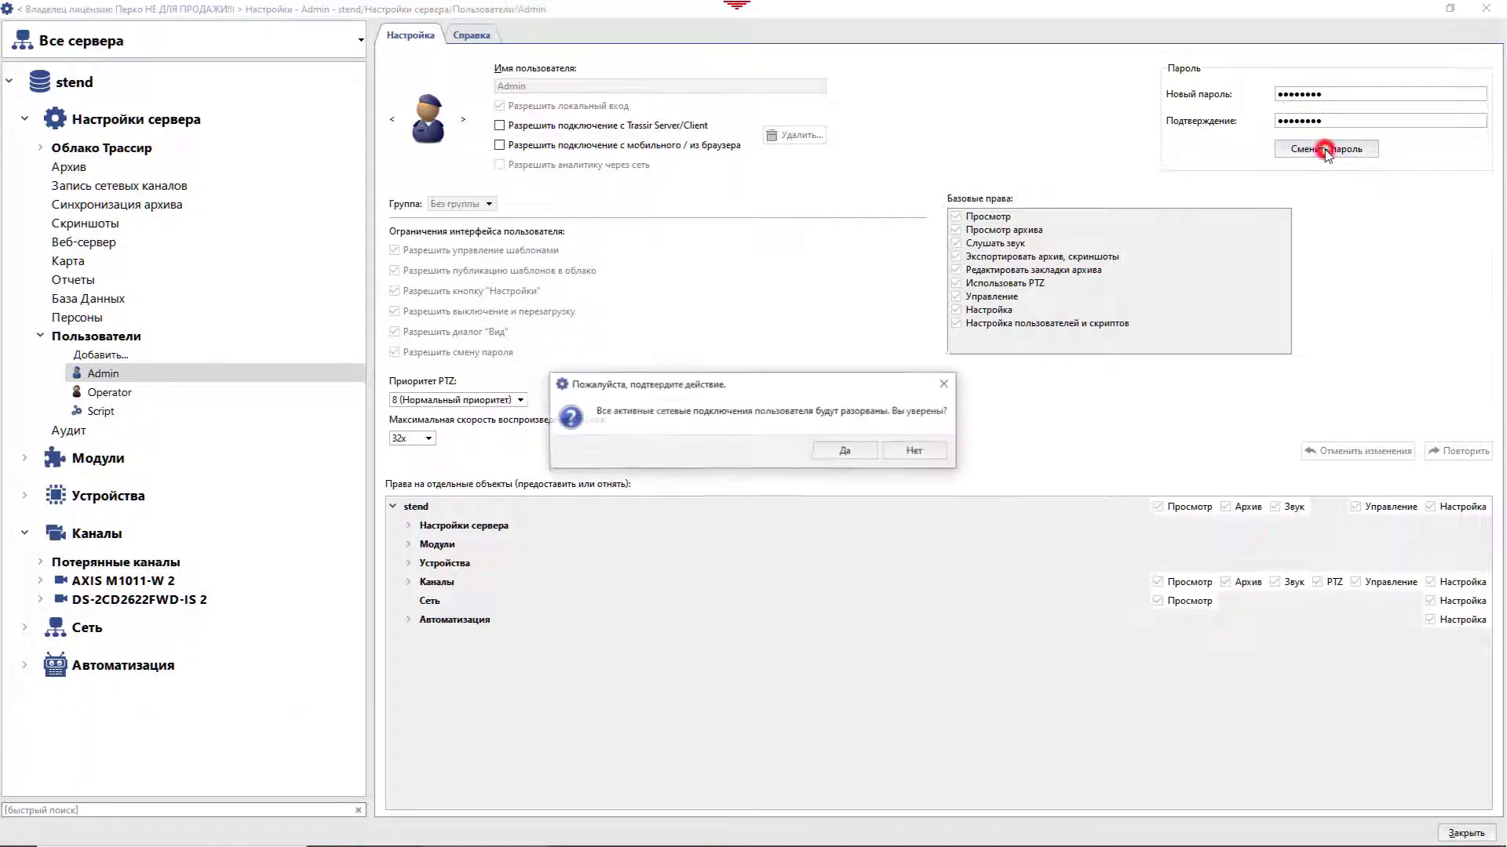
click(847, 451)
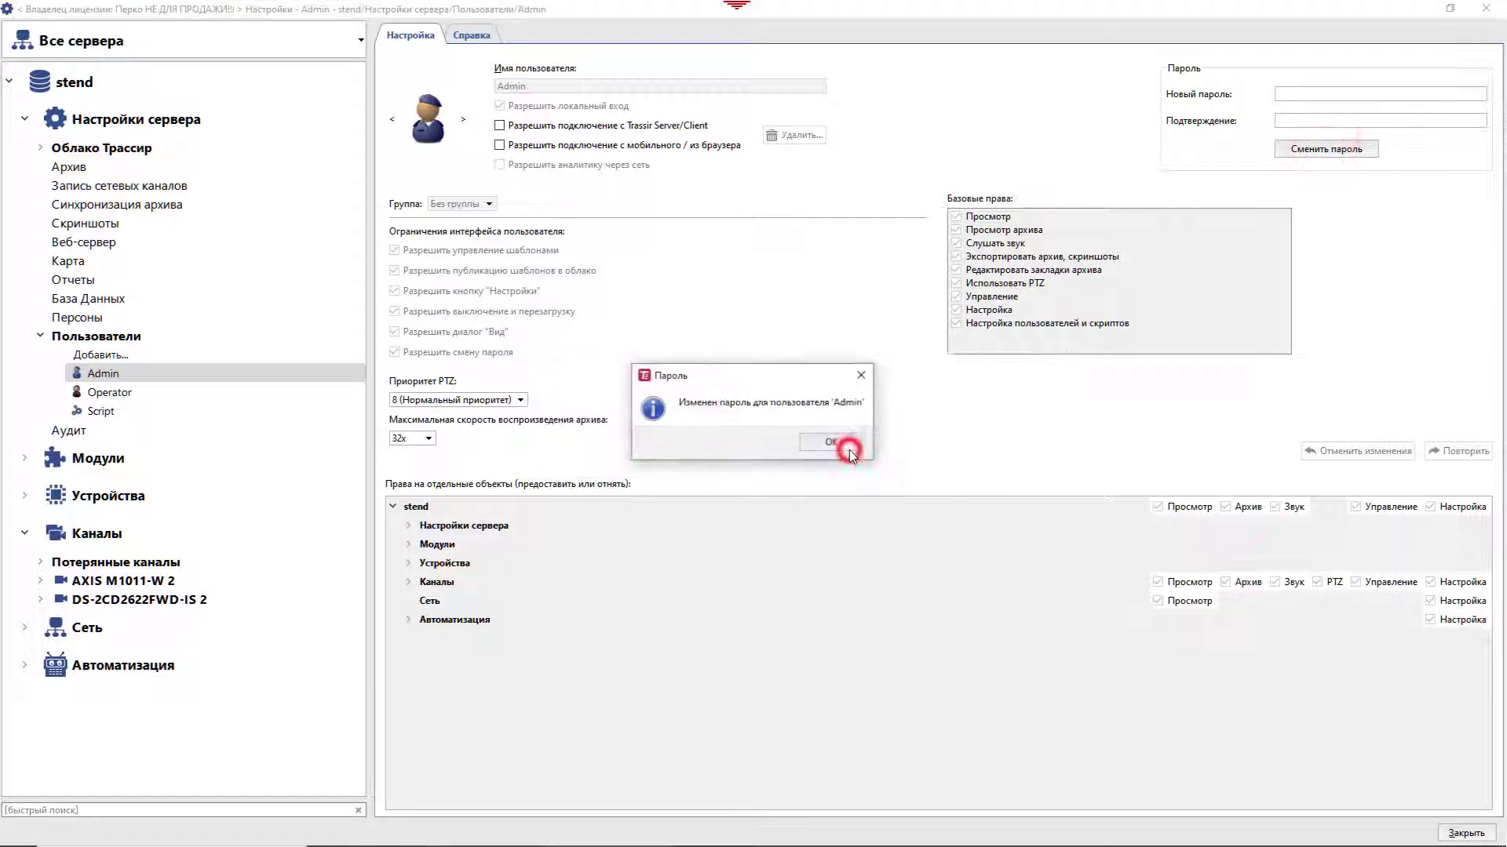
click(499, 144)
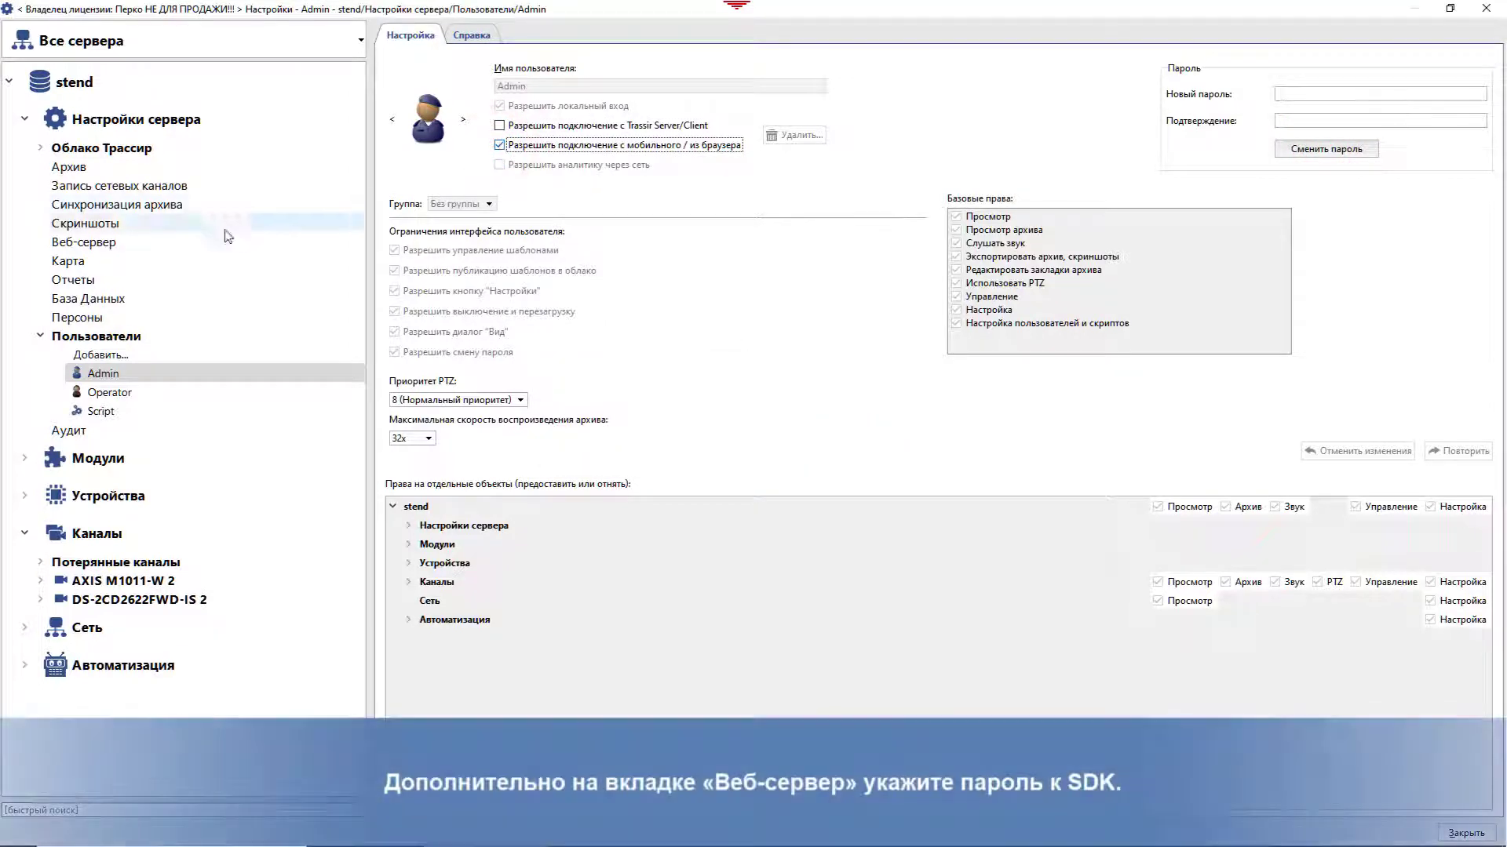
click(110, 242)
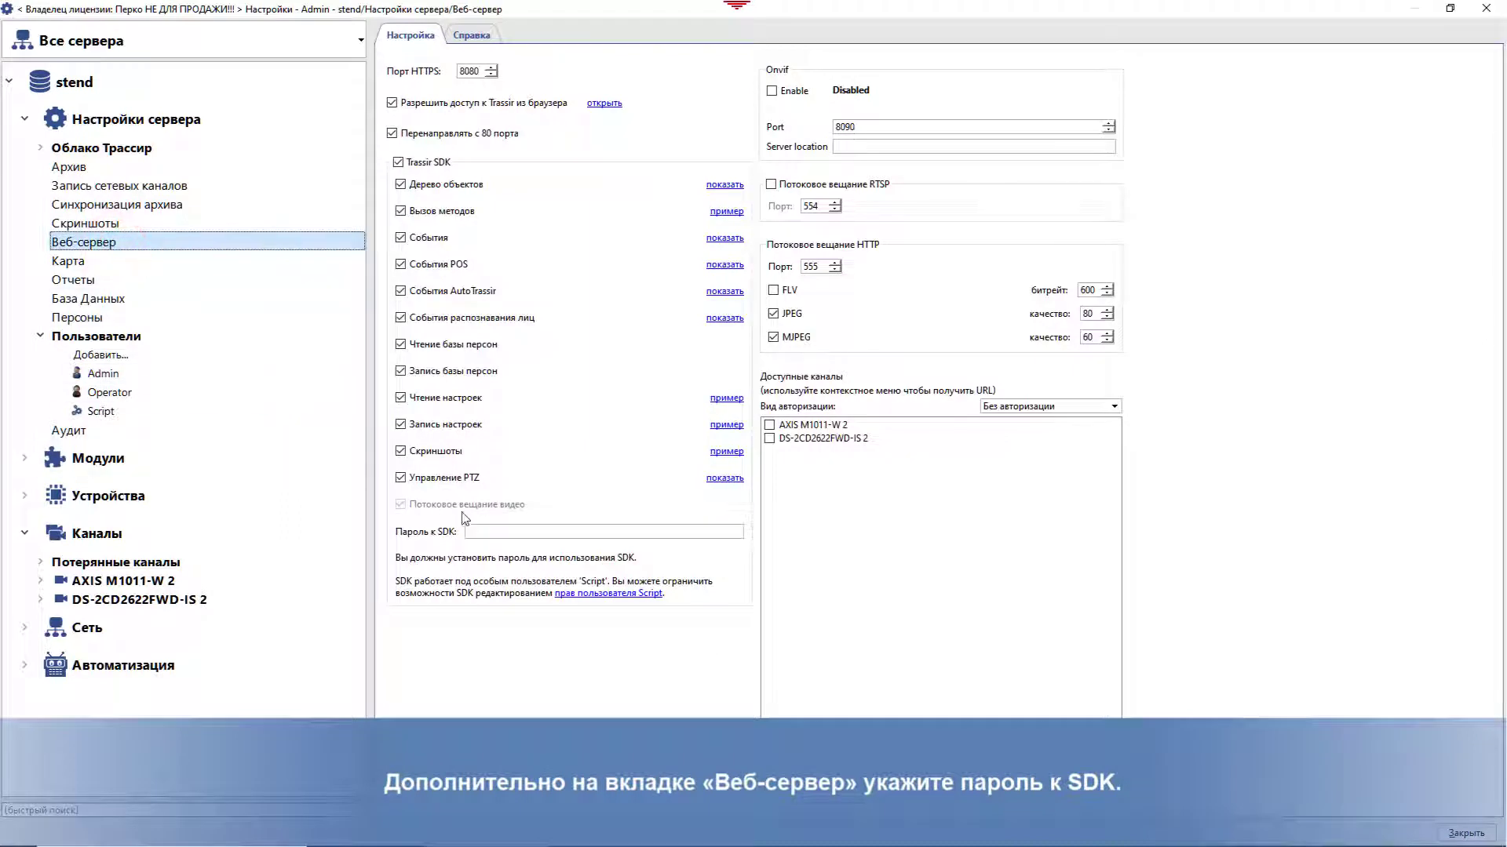
Step: Enter an SDK access password in the Web server's Пароль к SDK field
click(495, 531)
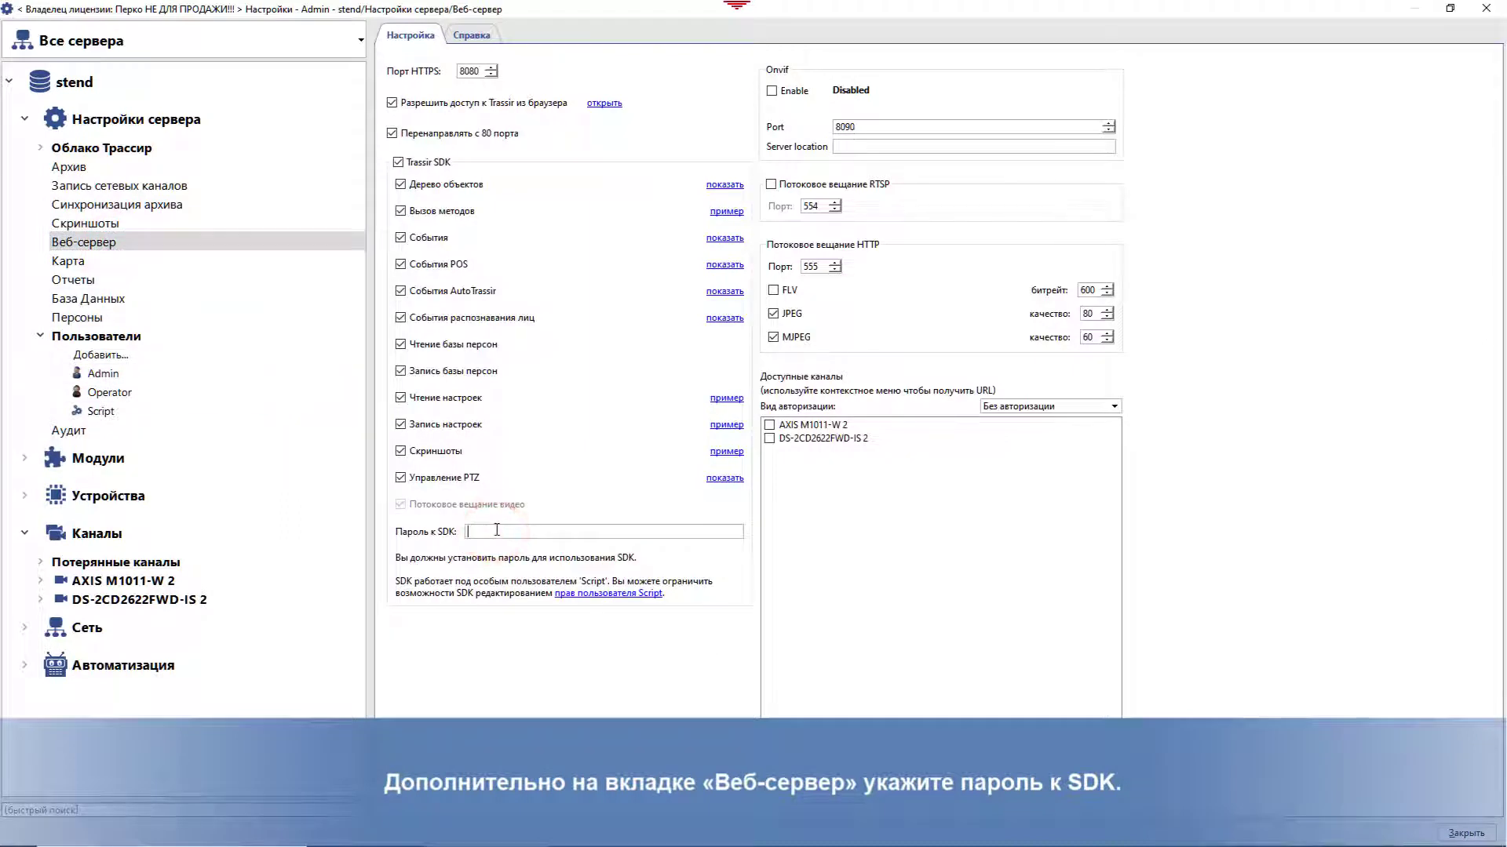
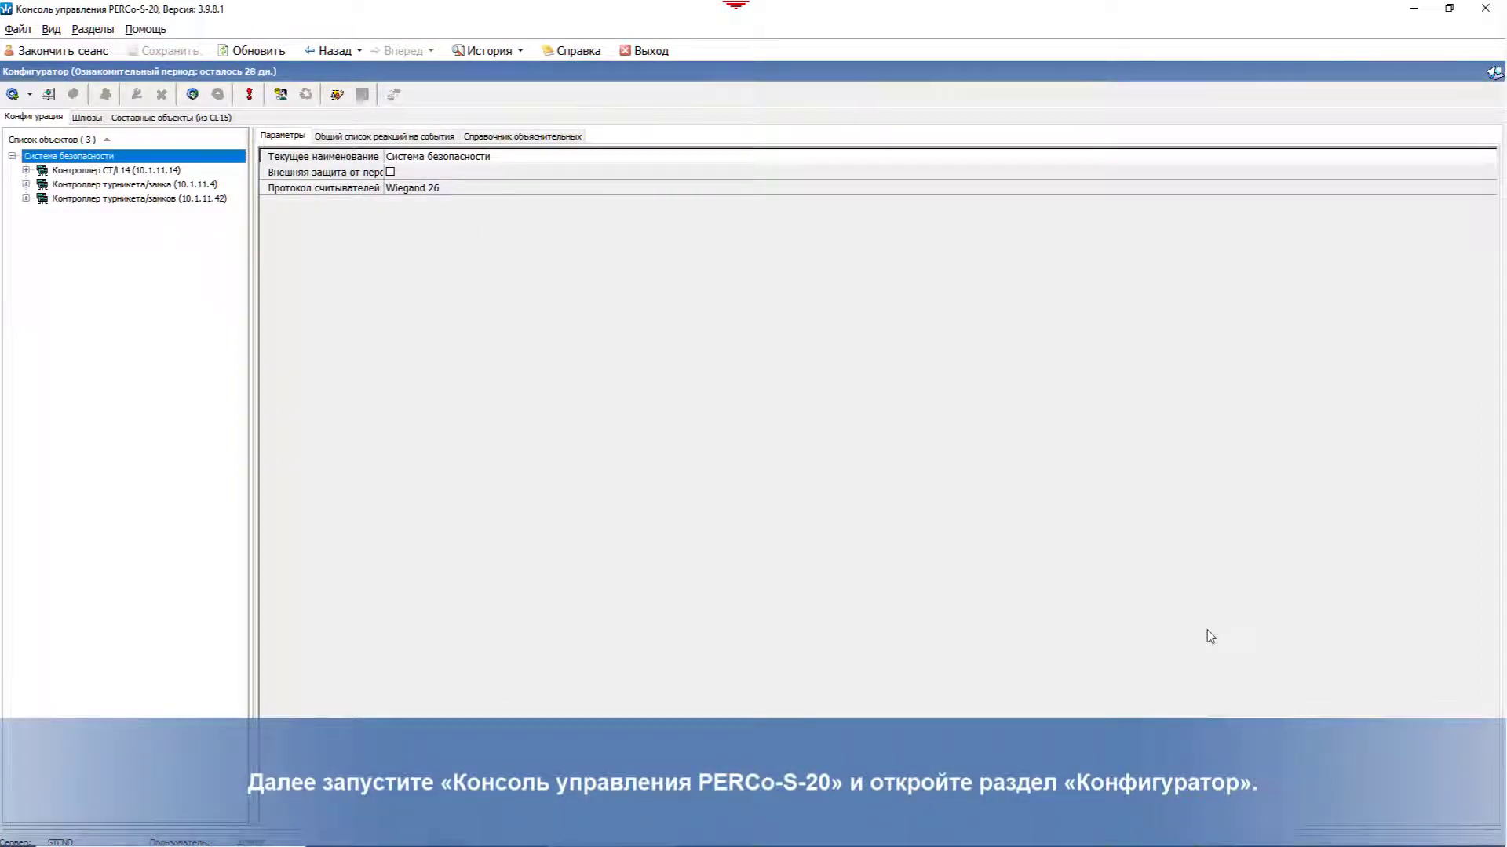
Step: In the Configurator, add the Видеоподсистемы Trassir device at IP 10.1.11.10 and select it
click(93, 29)
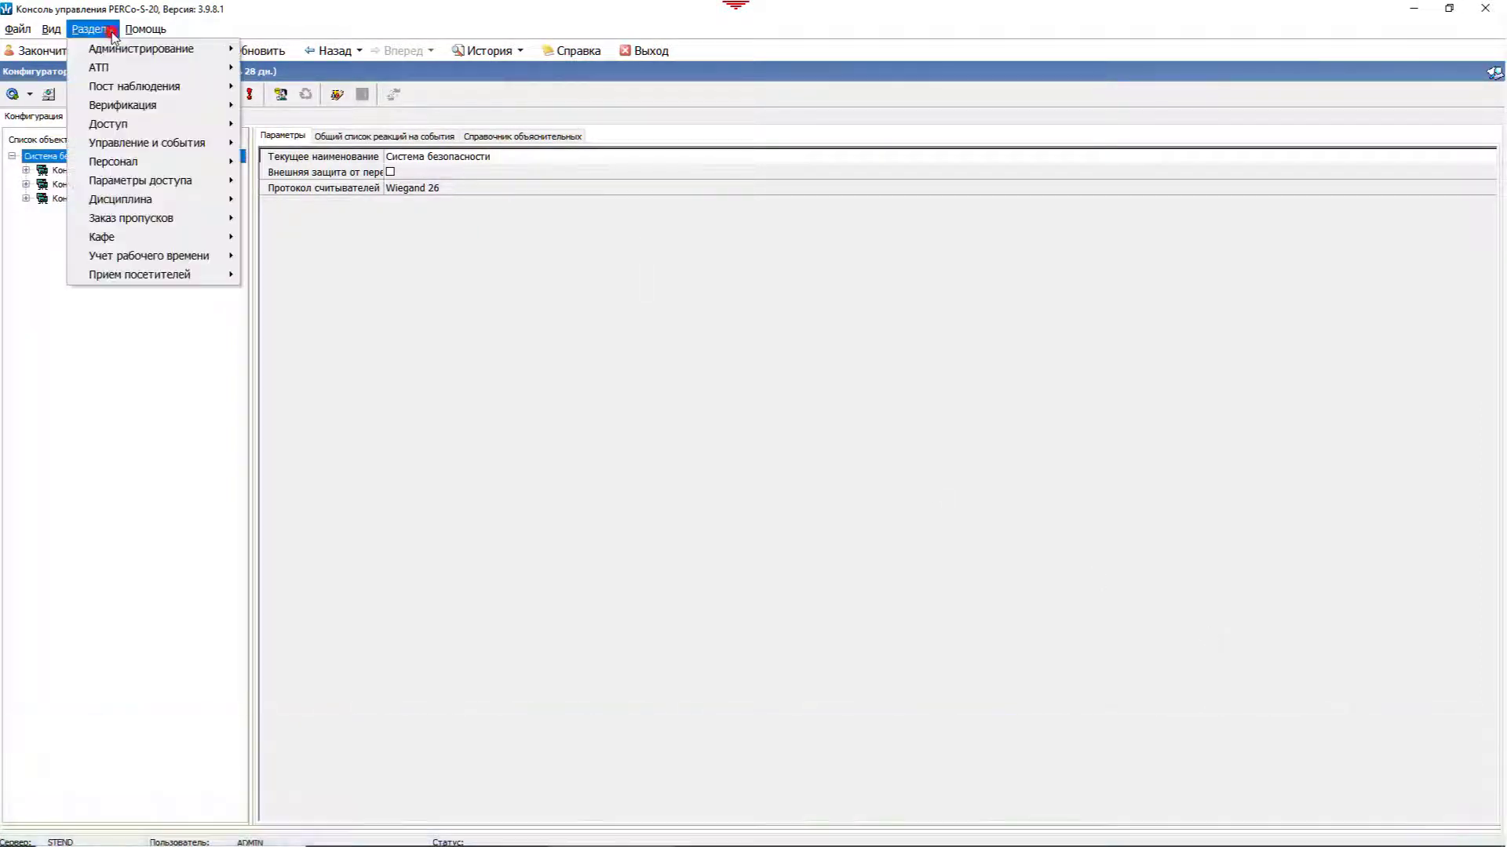
click(271, 49)
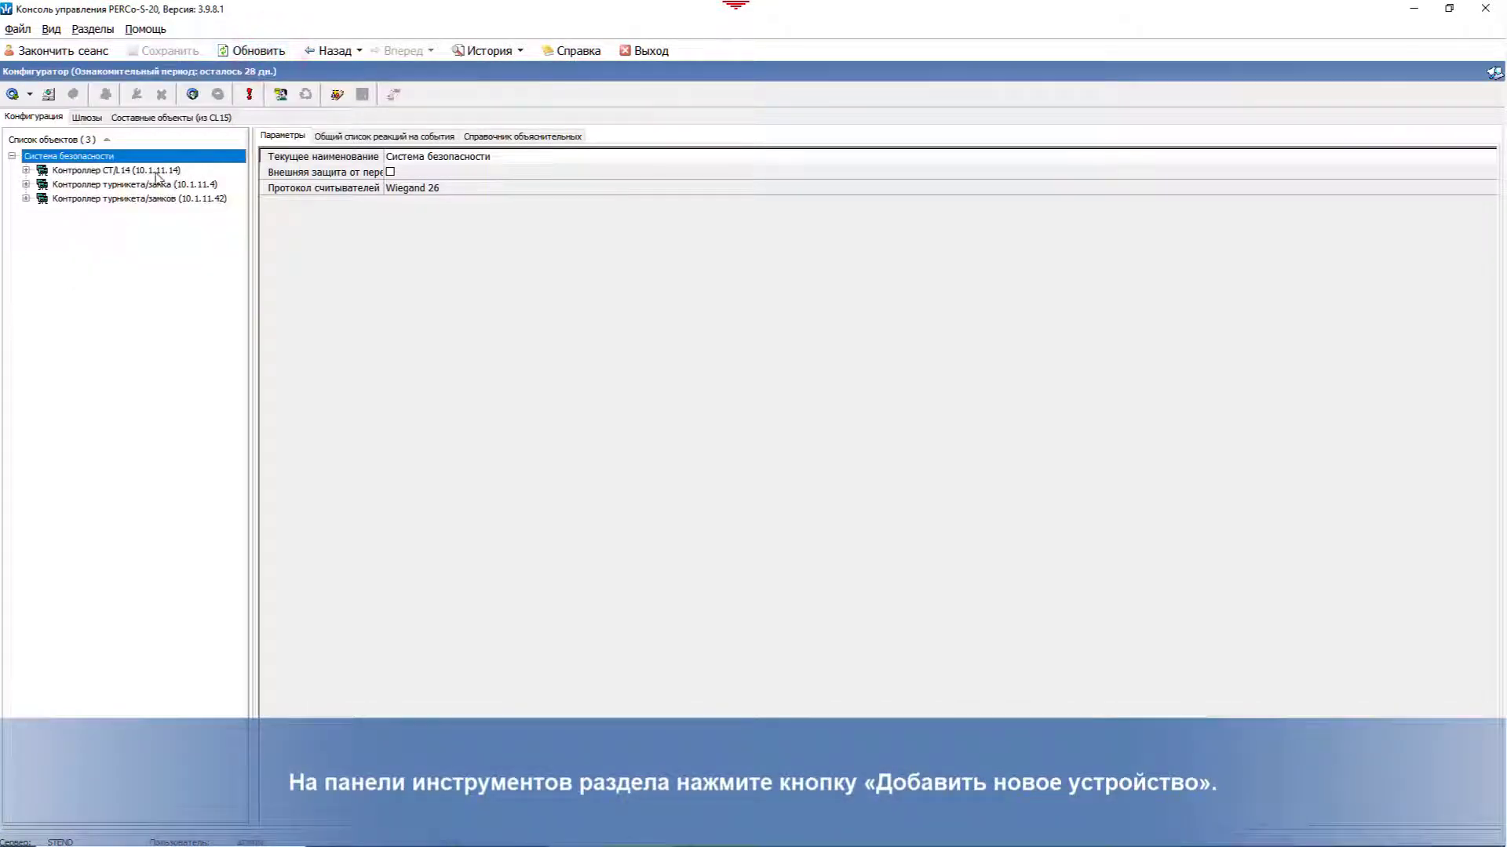
click(49, 95)
click(232, 726)
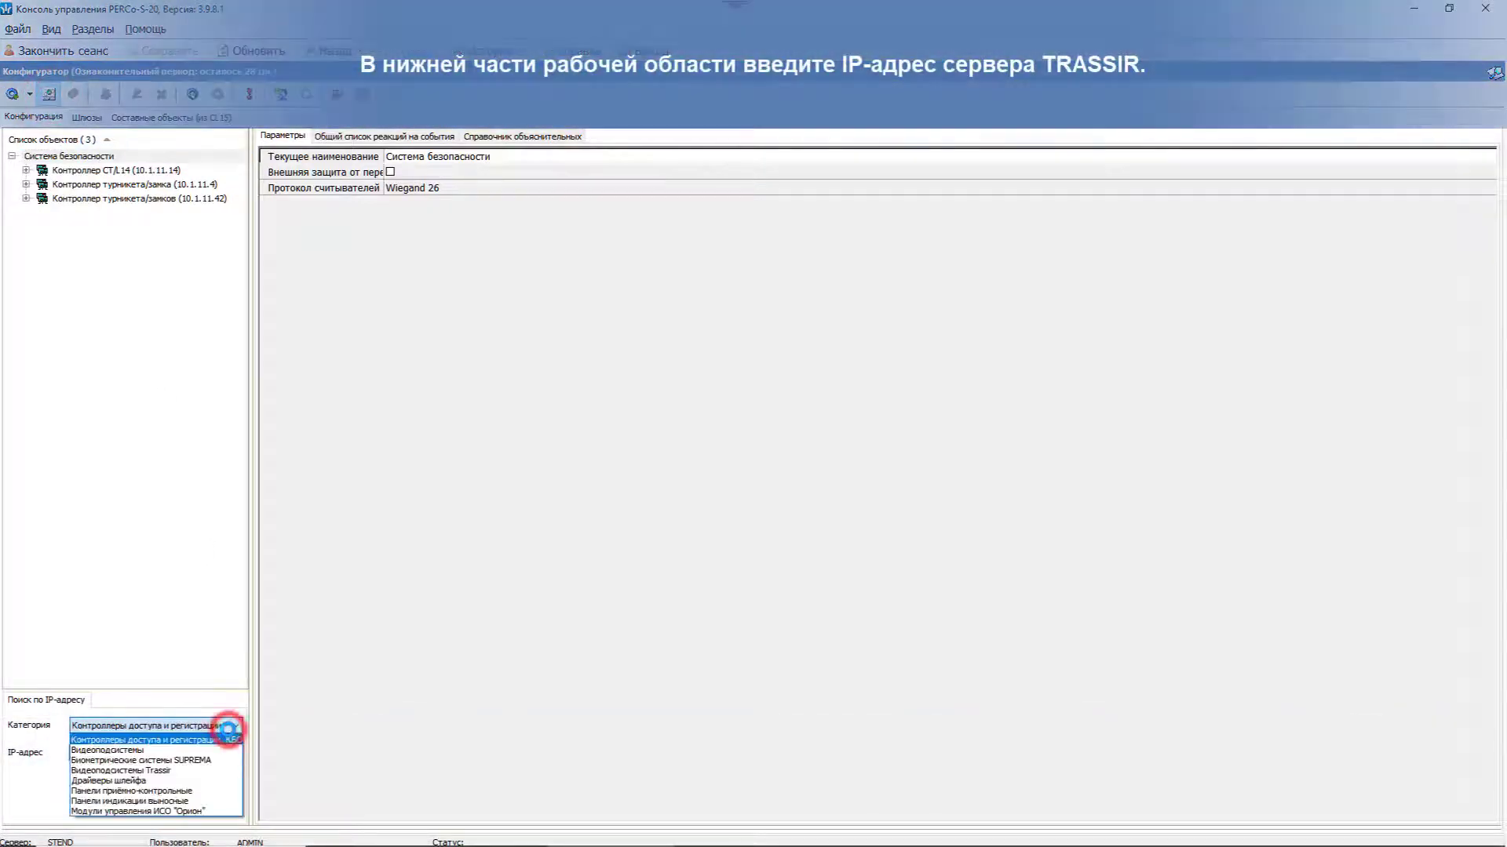
click(200, 773)
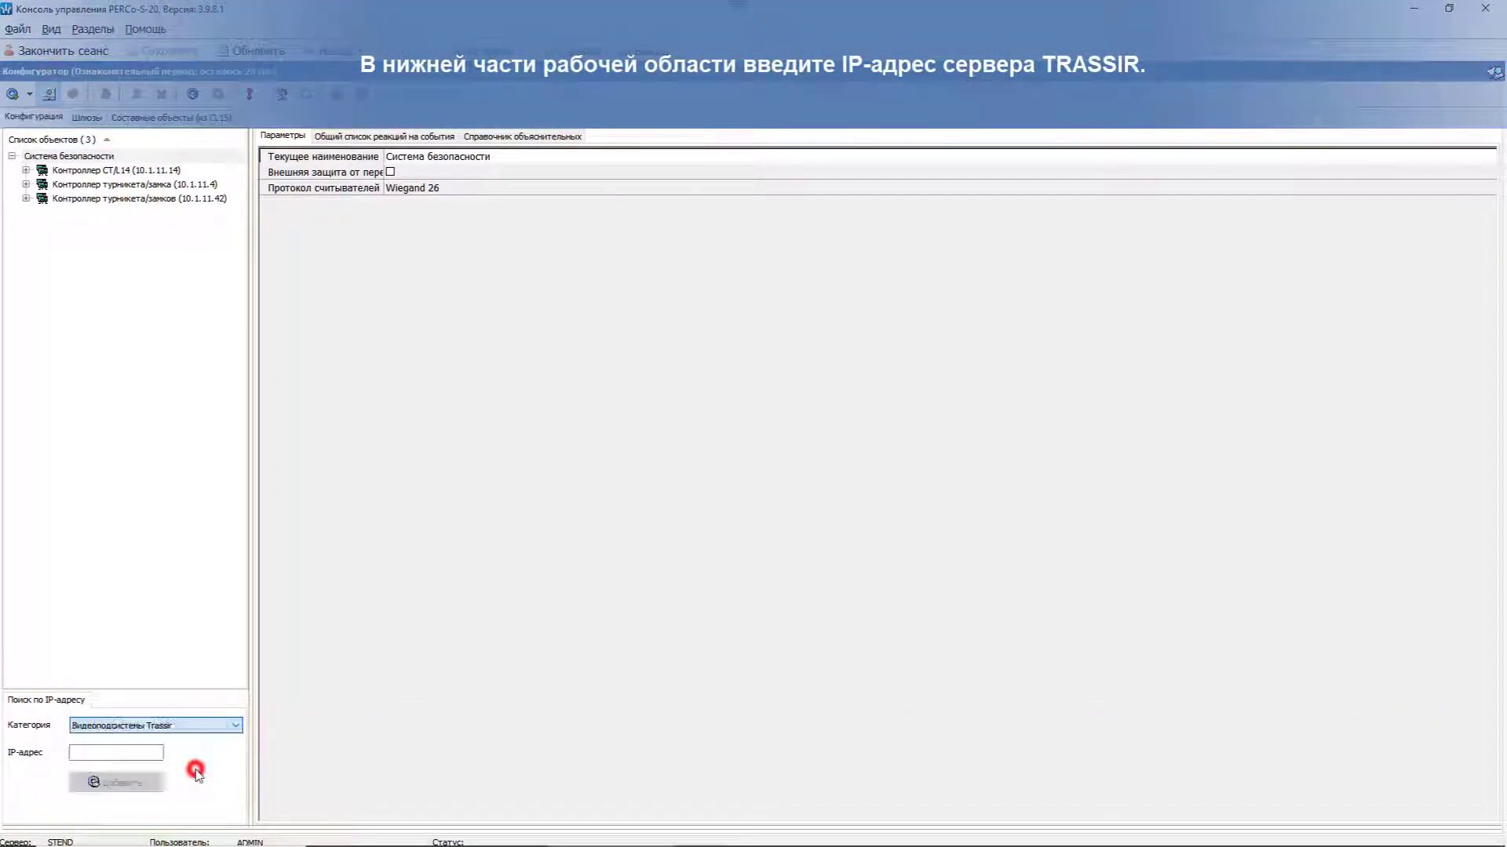
click(141, 753)
text(10)
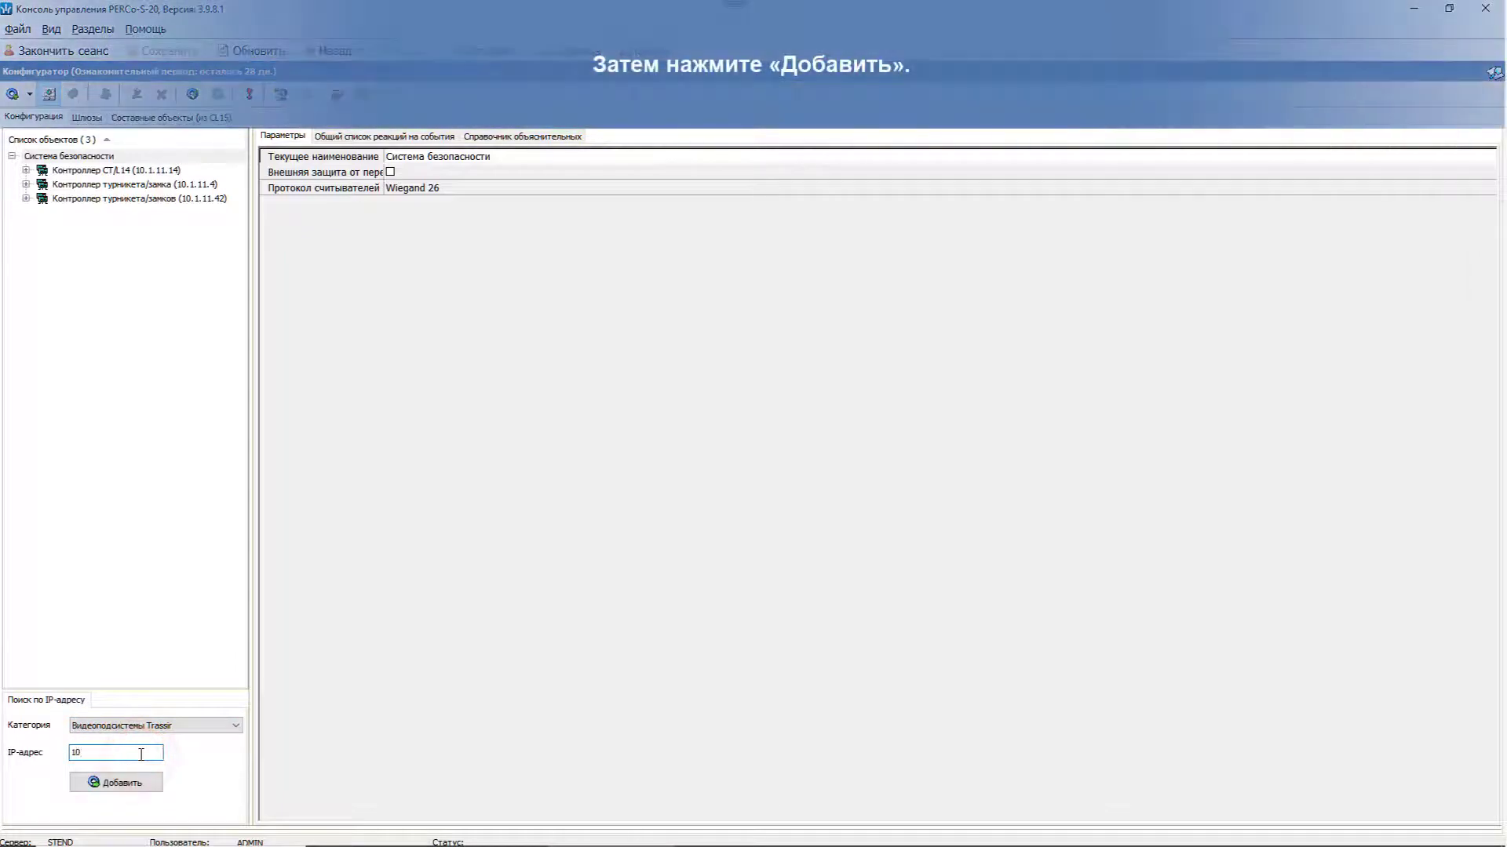
text(.1.11.10)
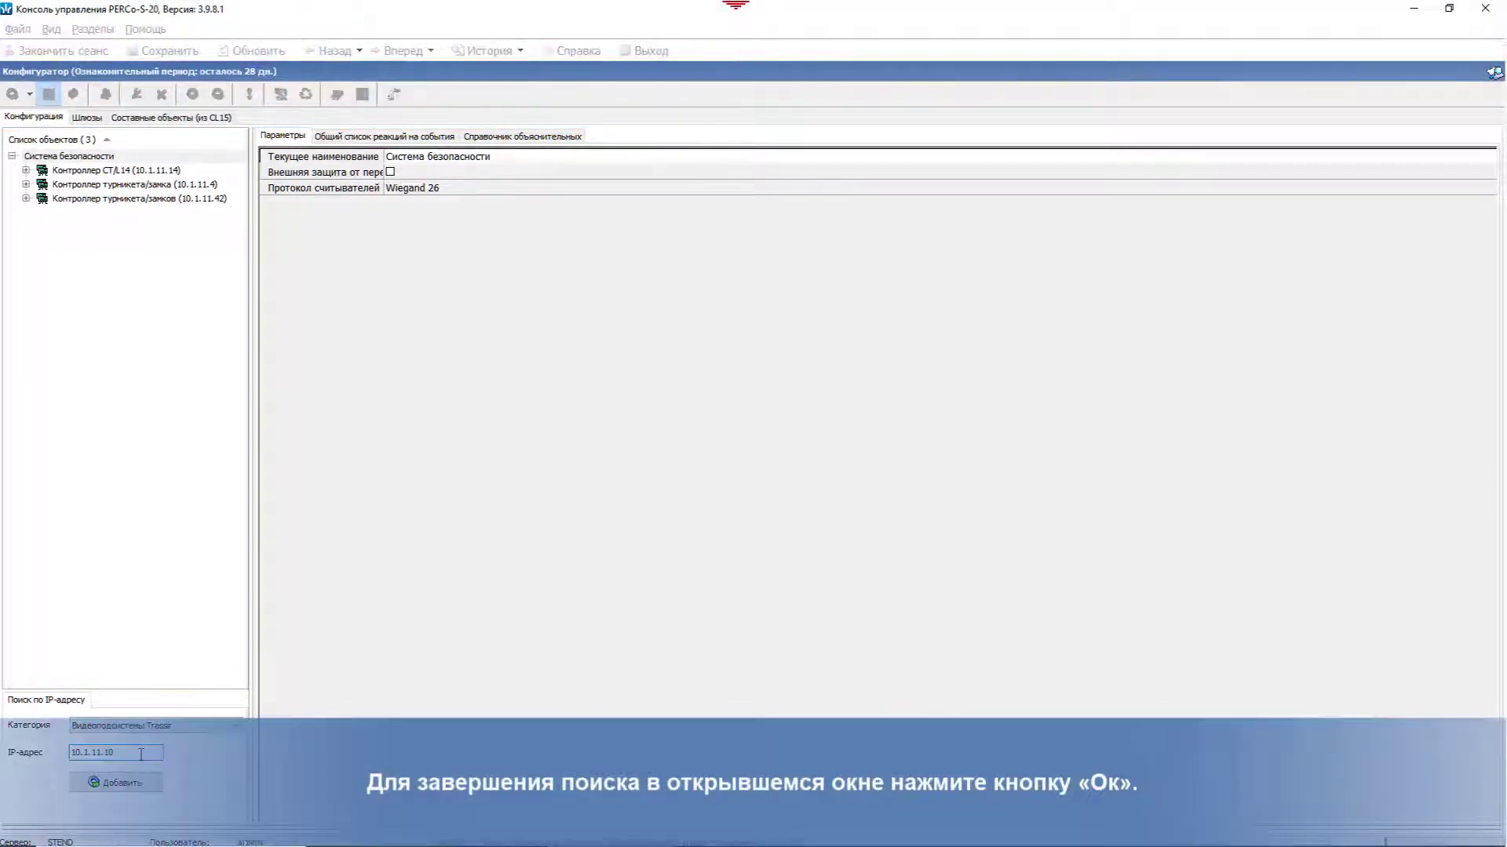
click(118, 782)
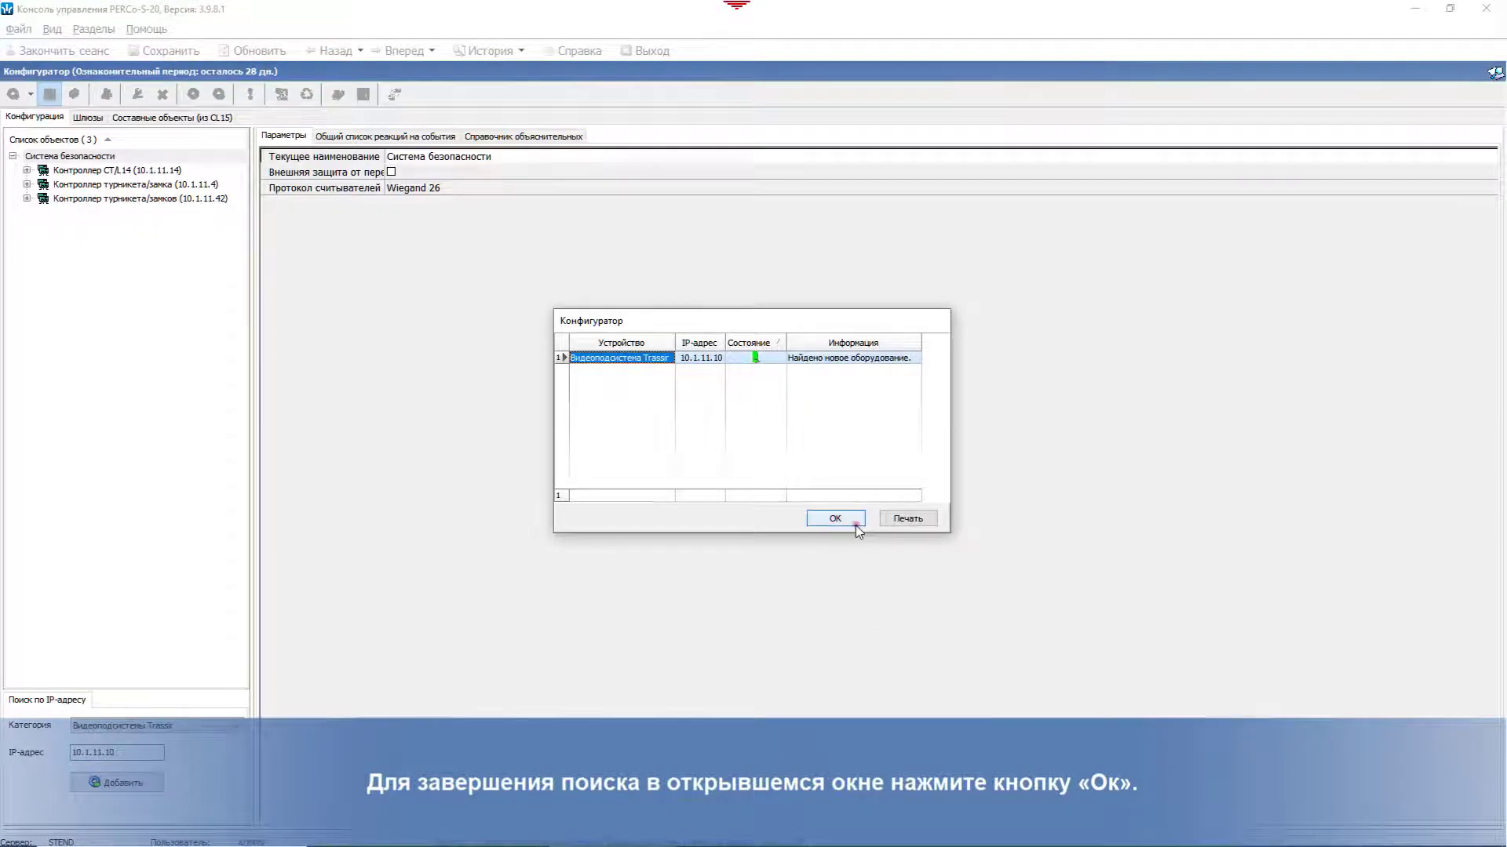
click(856, 525)
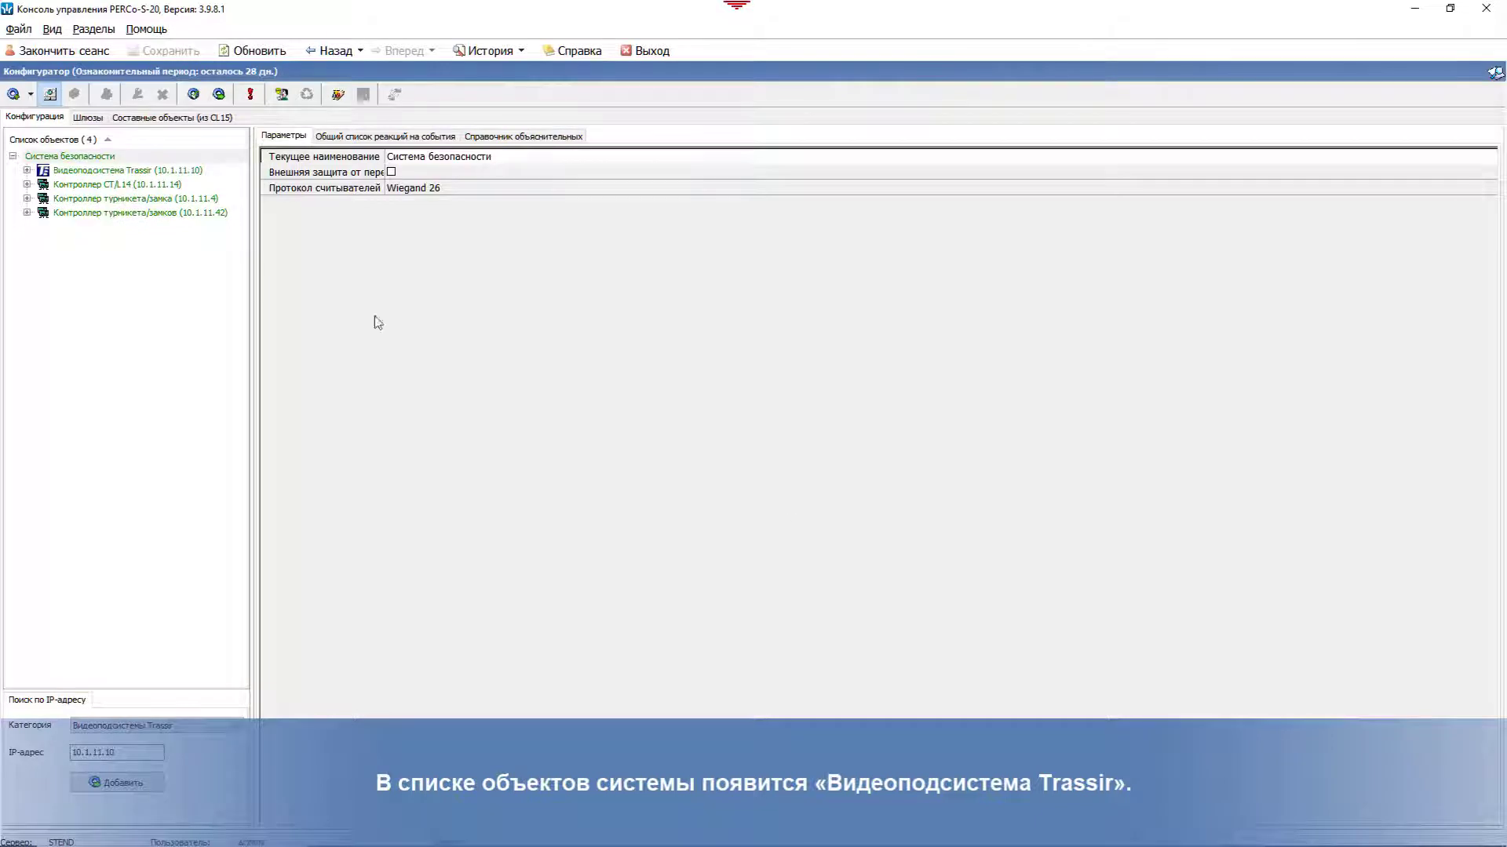
click(84, 171)
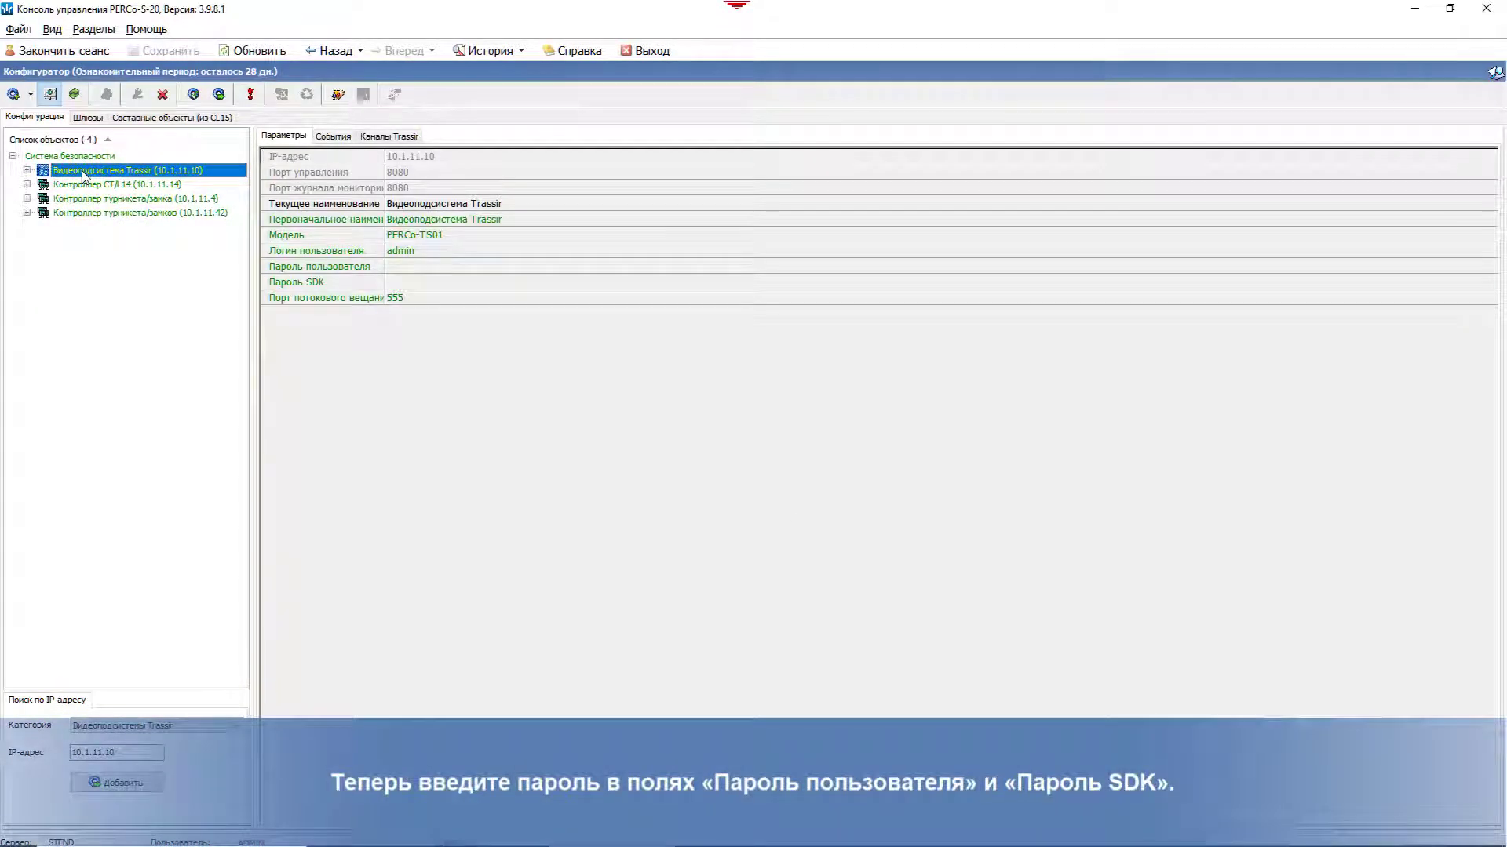
Step: Enter the Trassir subsystem's user password and SDK password, then save them
click(427, 267)
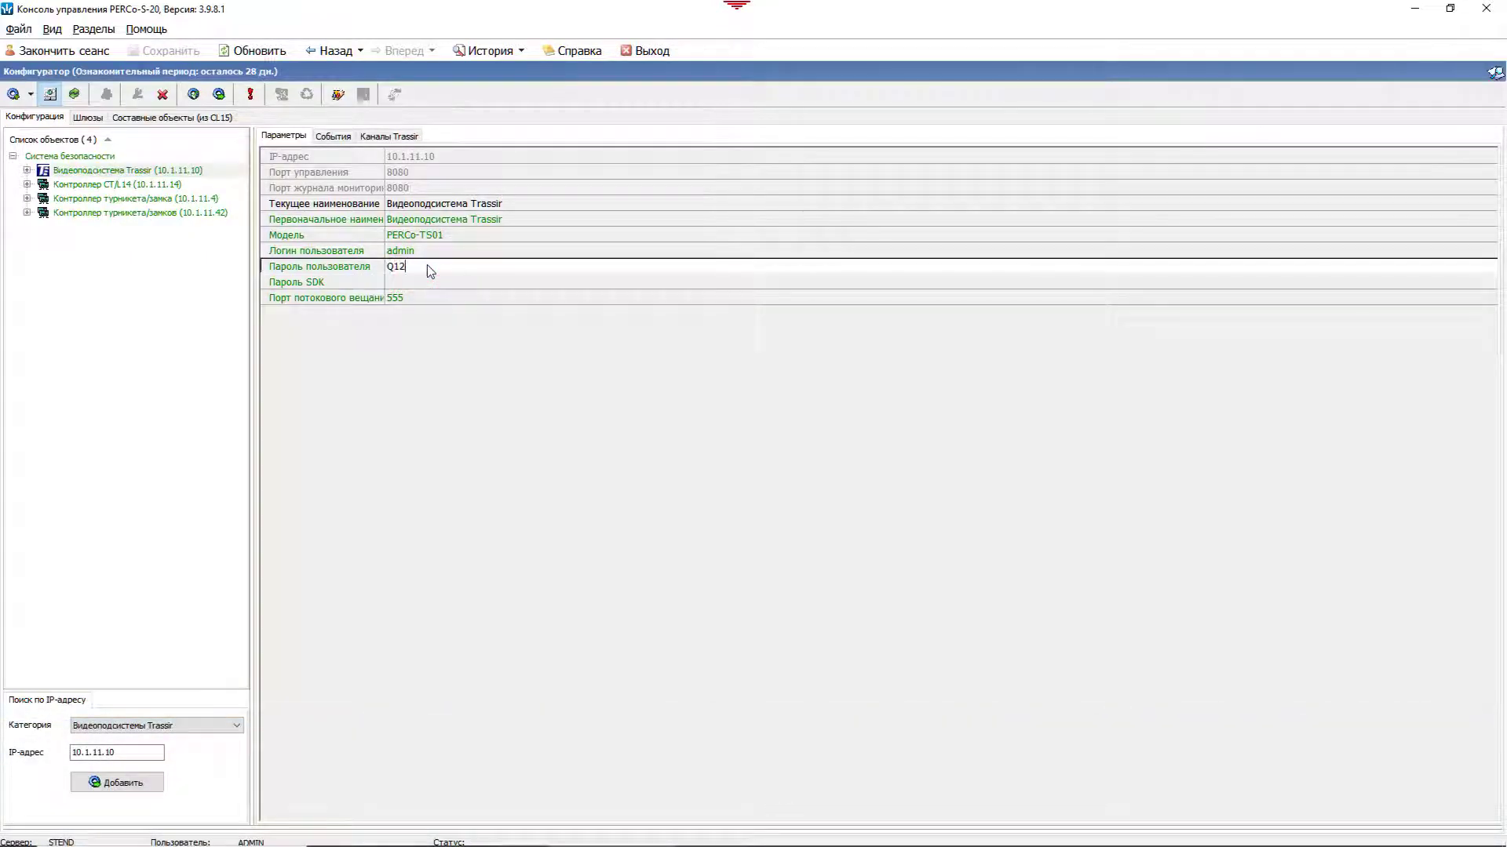
click(427, 281)
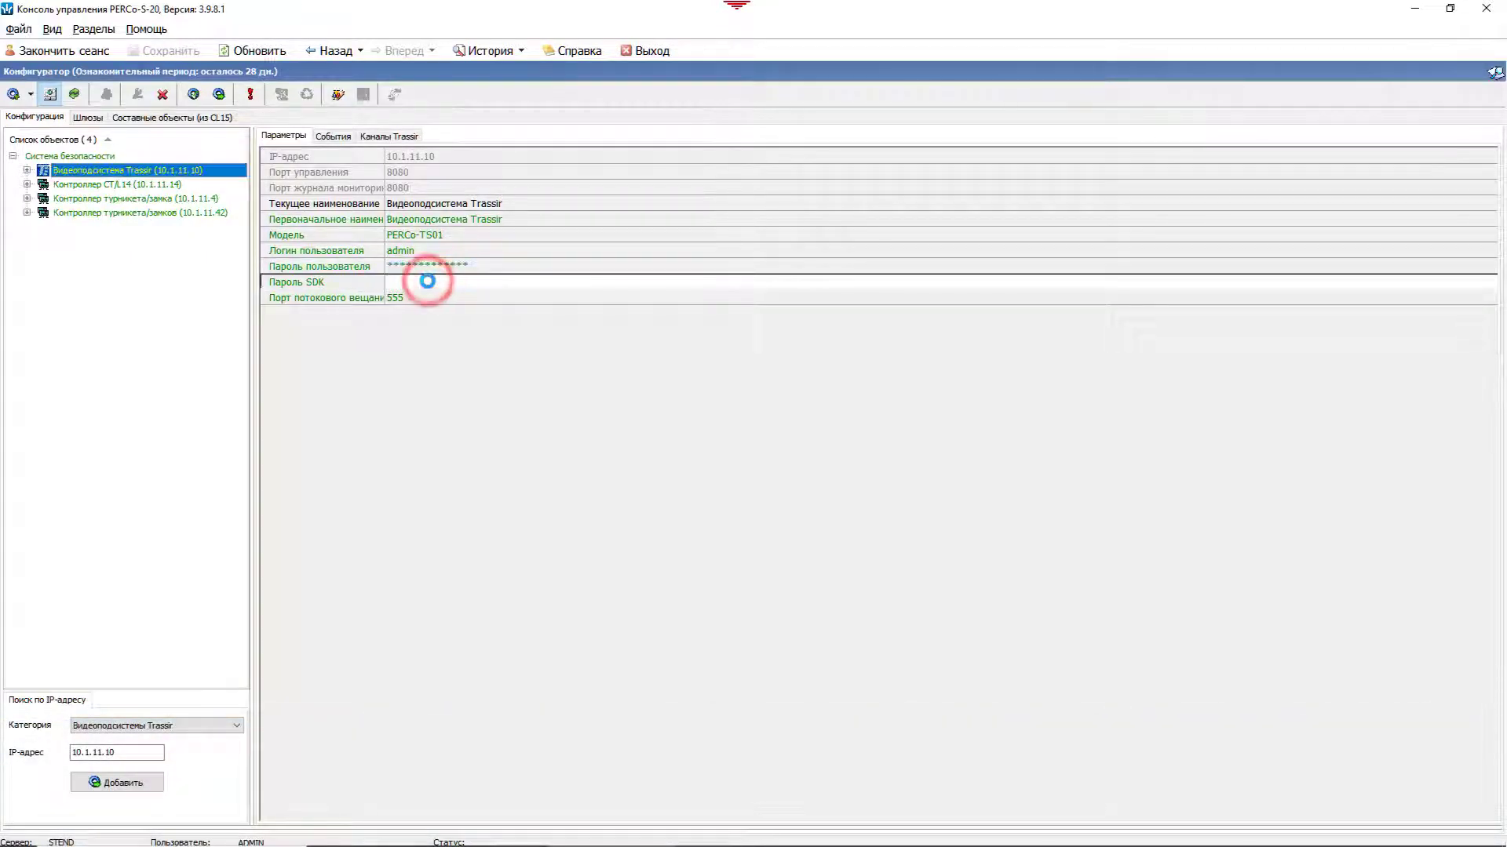
click(427, 281)
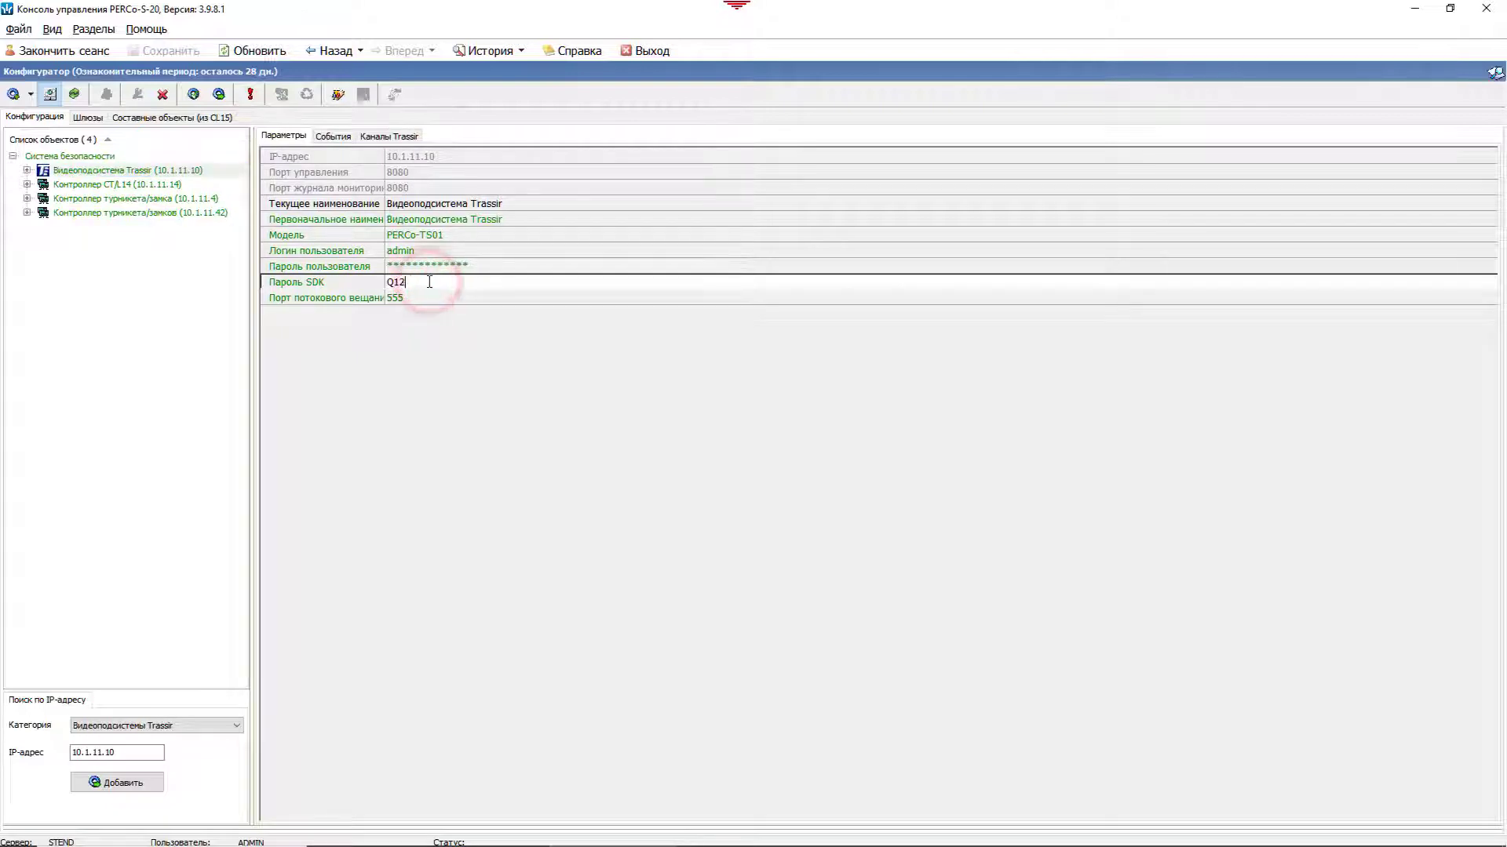
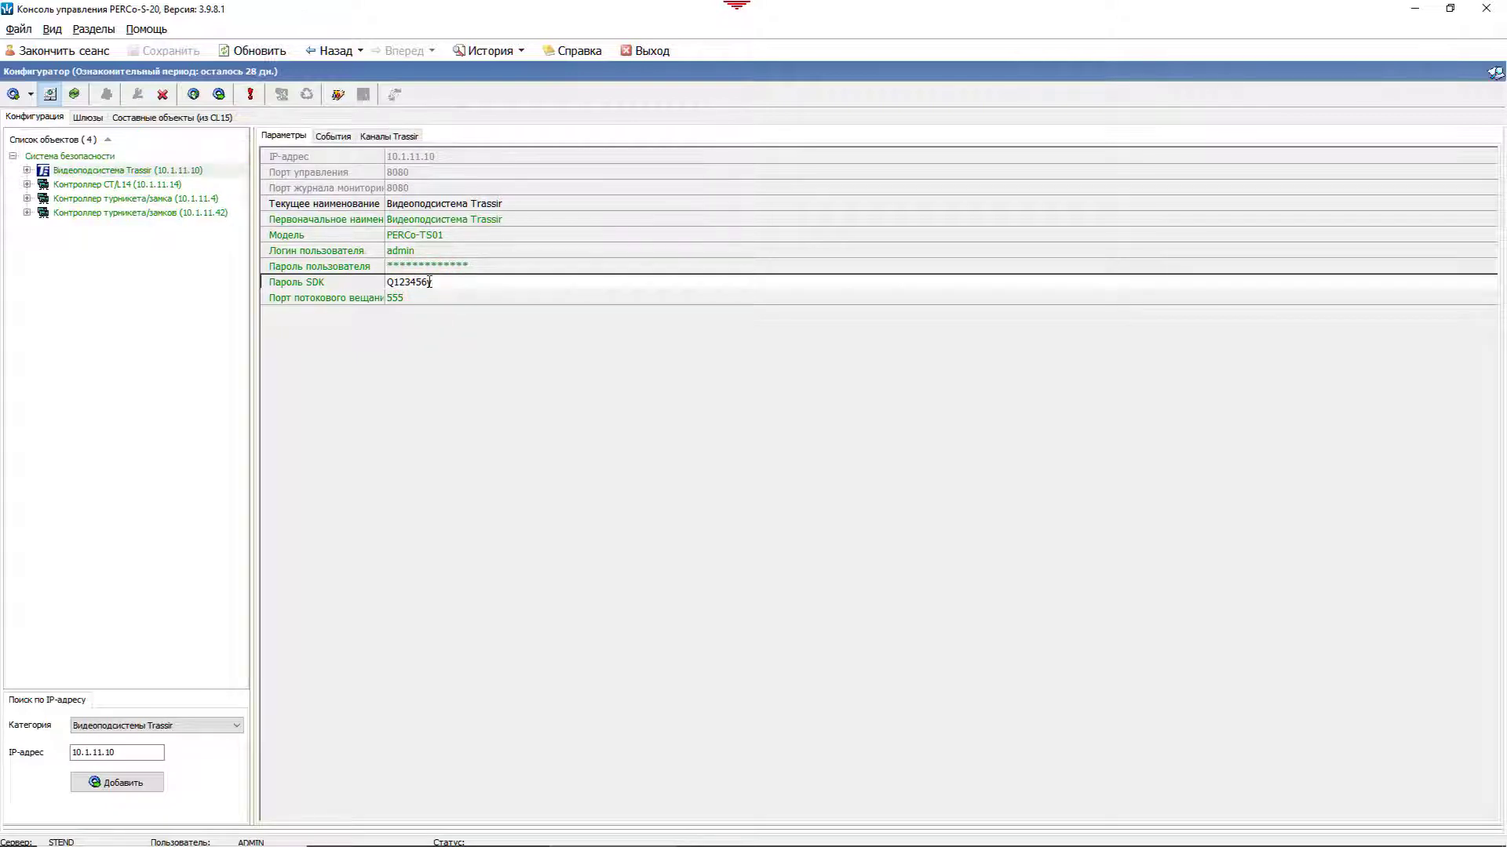
click(221, 95)
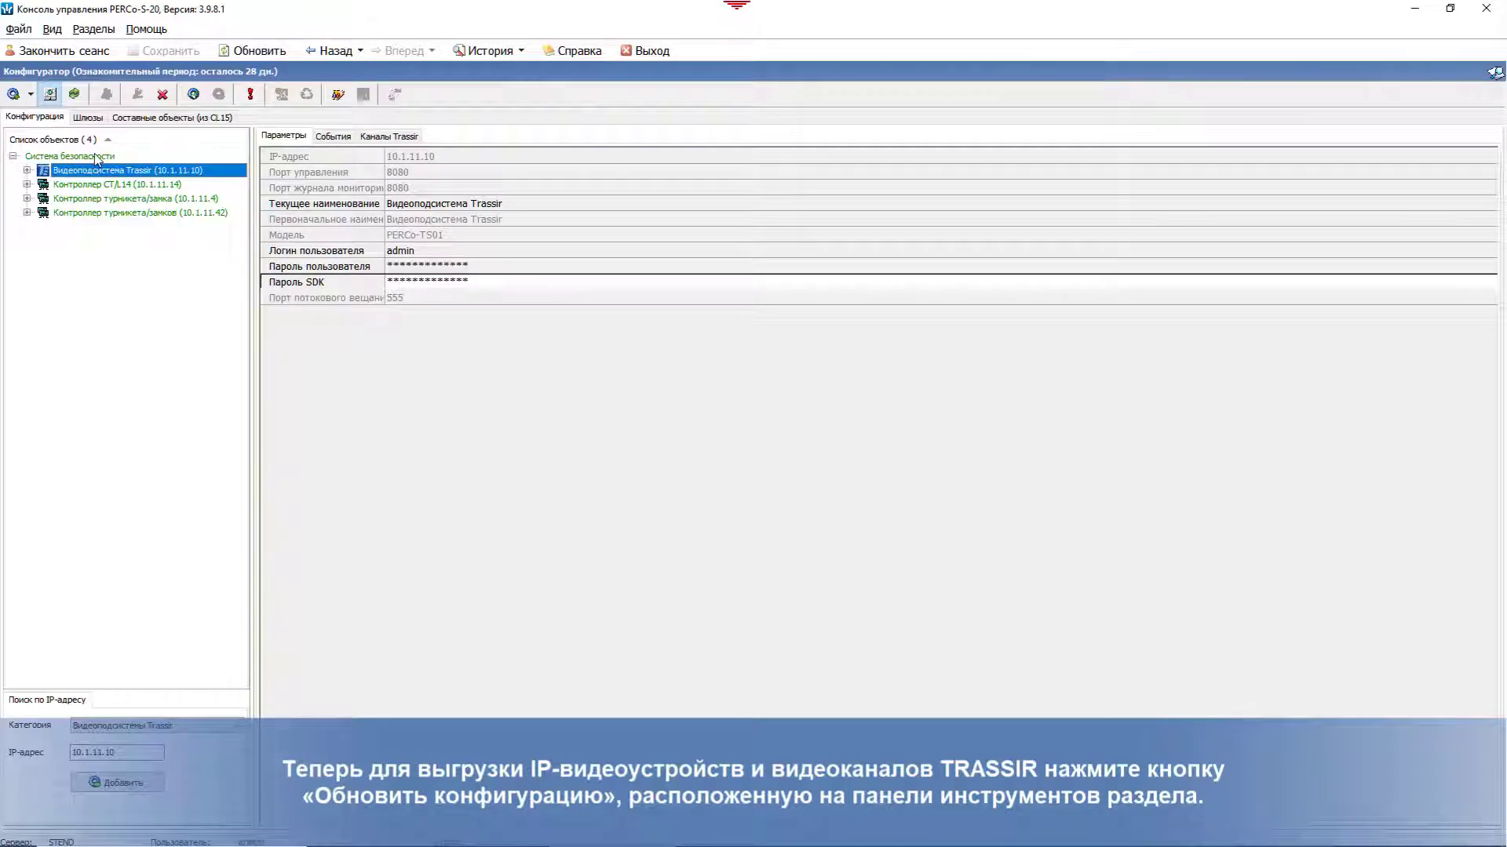
Step: Load the Trassir devices and video channels into the configuration and send the settings to the hardware
click(76, 94)
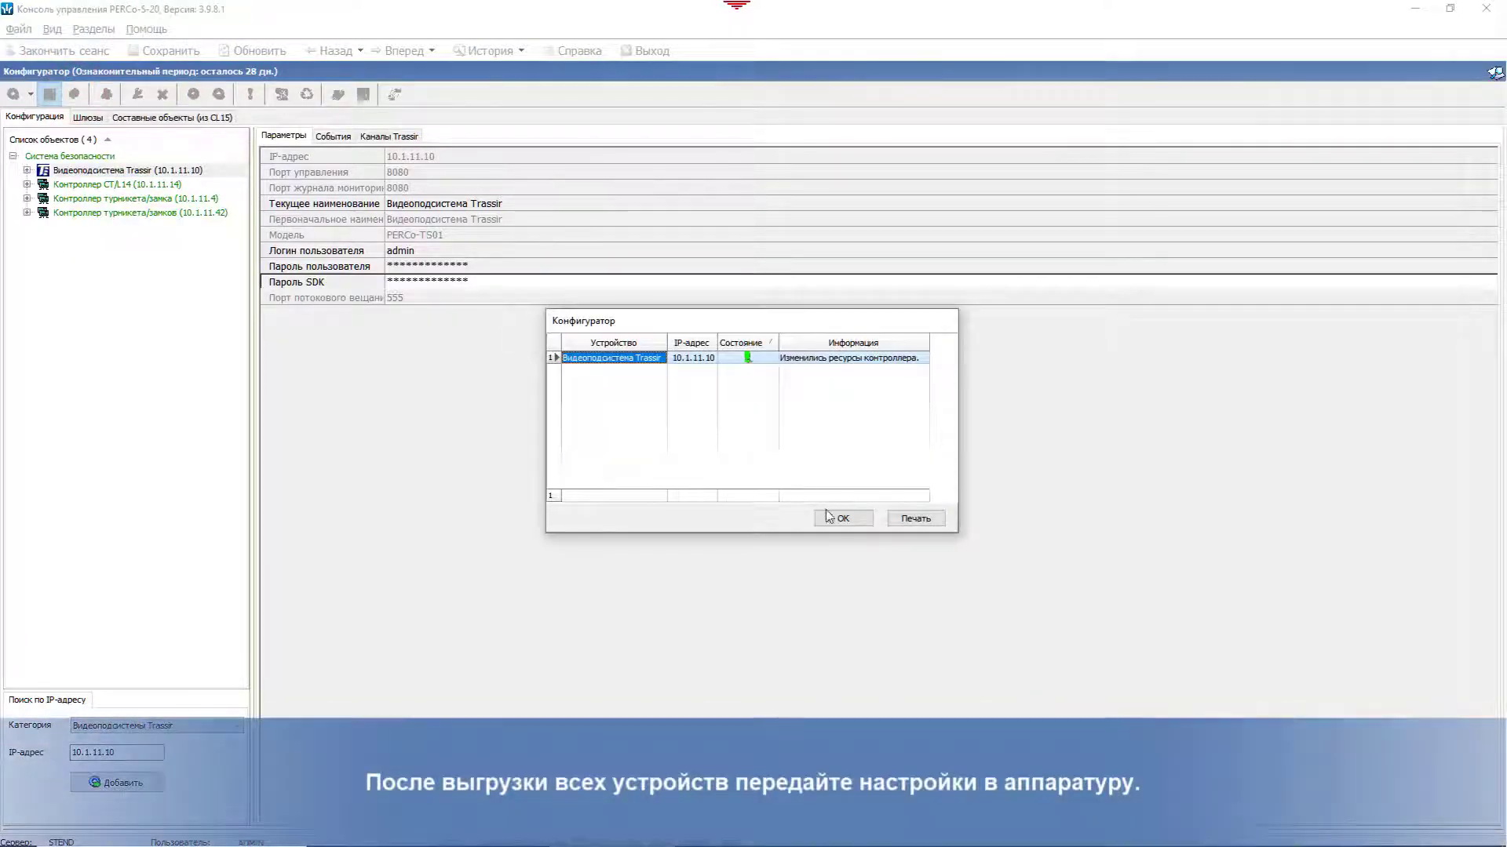
click(832, 520)
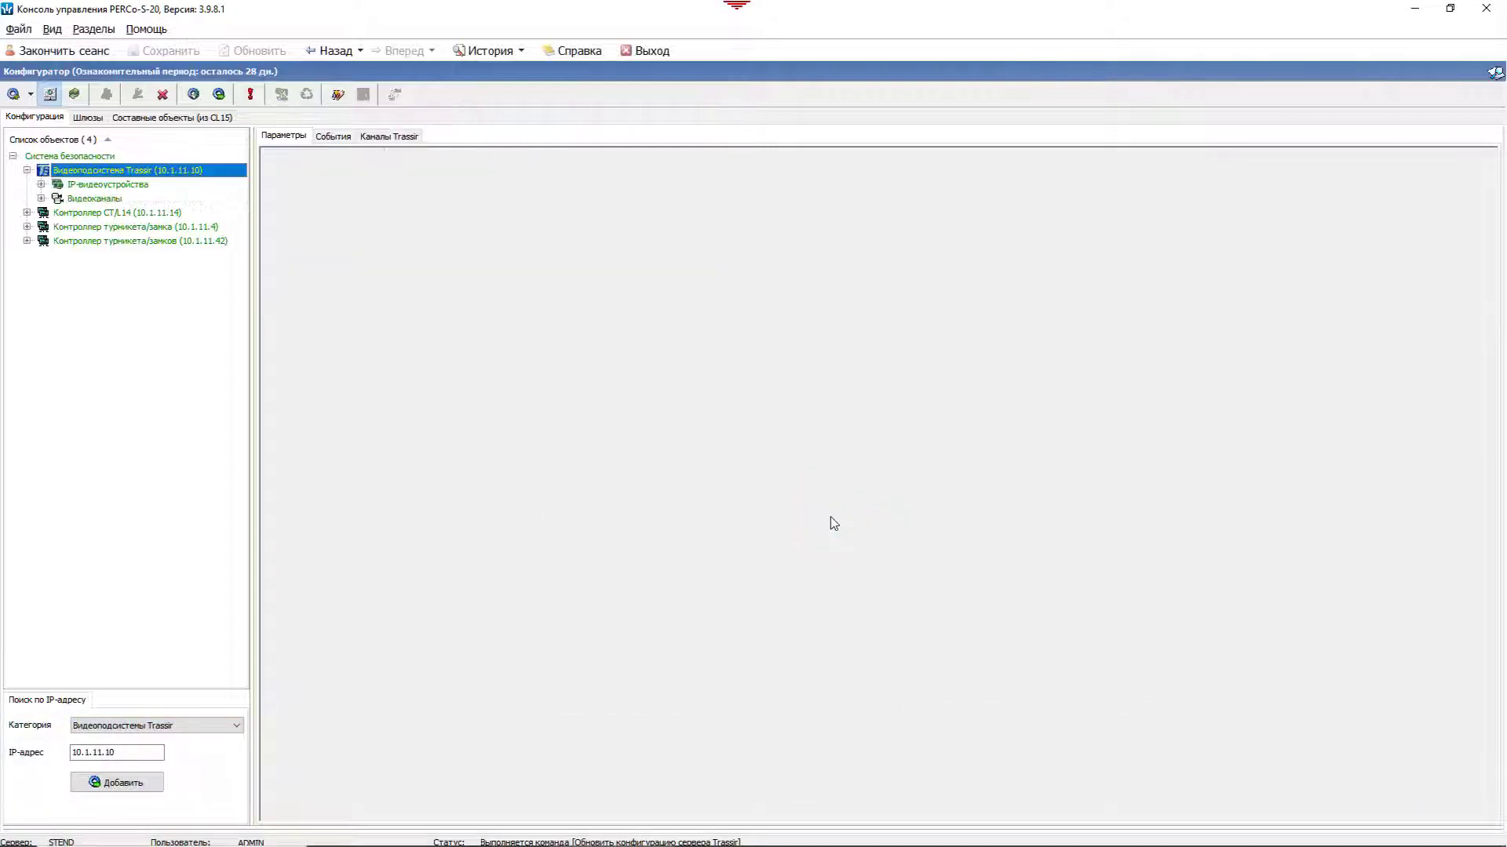
click(41, 184)
click(42, 228)
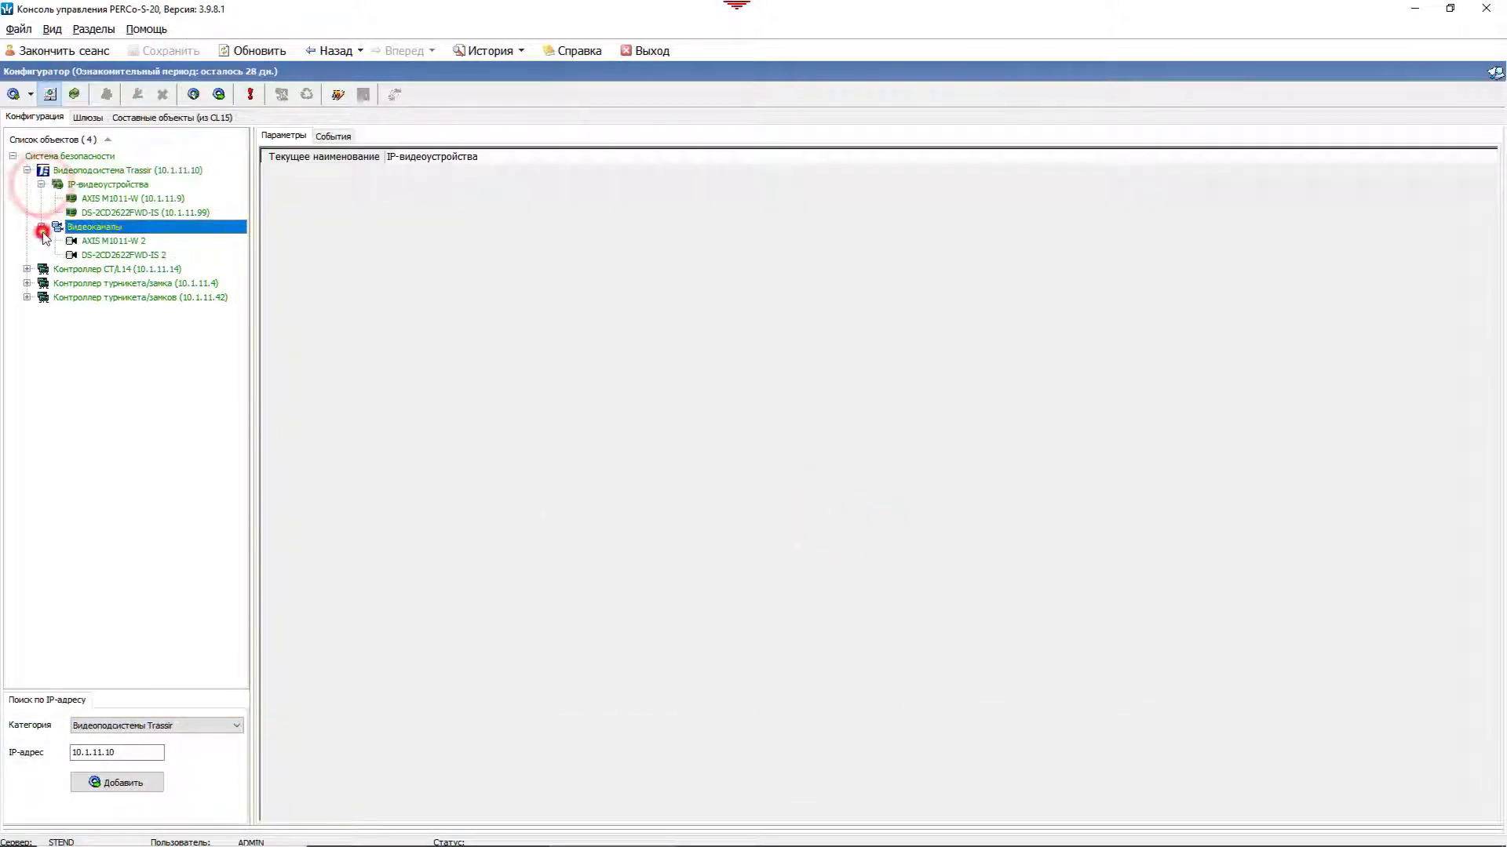
click(60, 156)
click(194, 95)
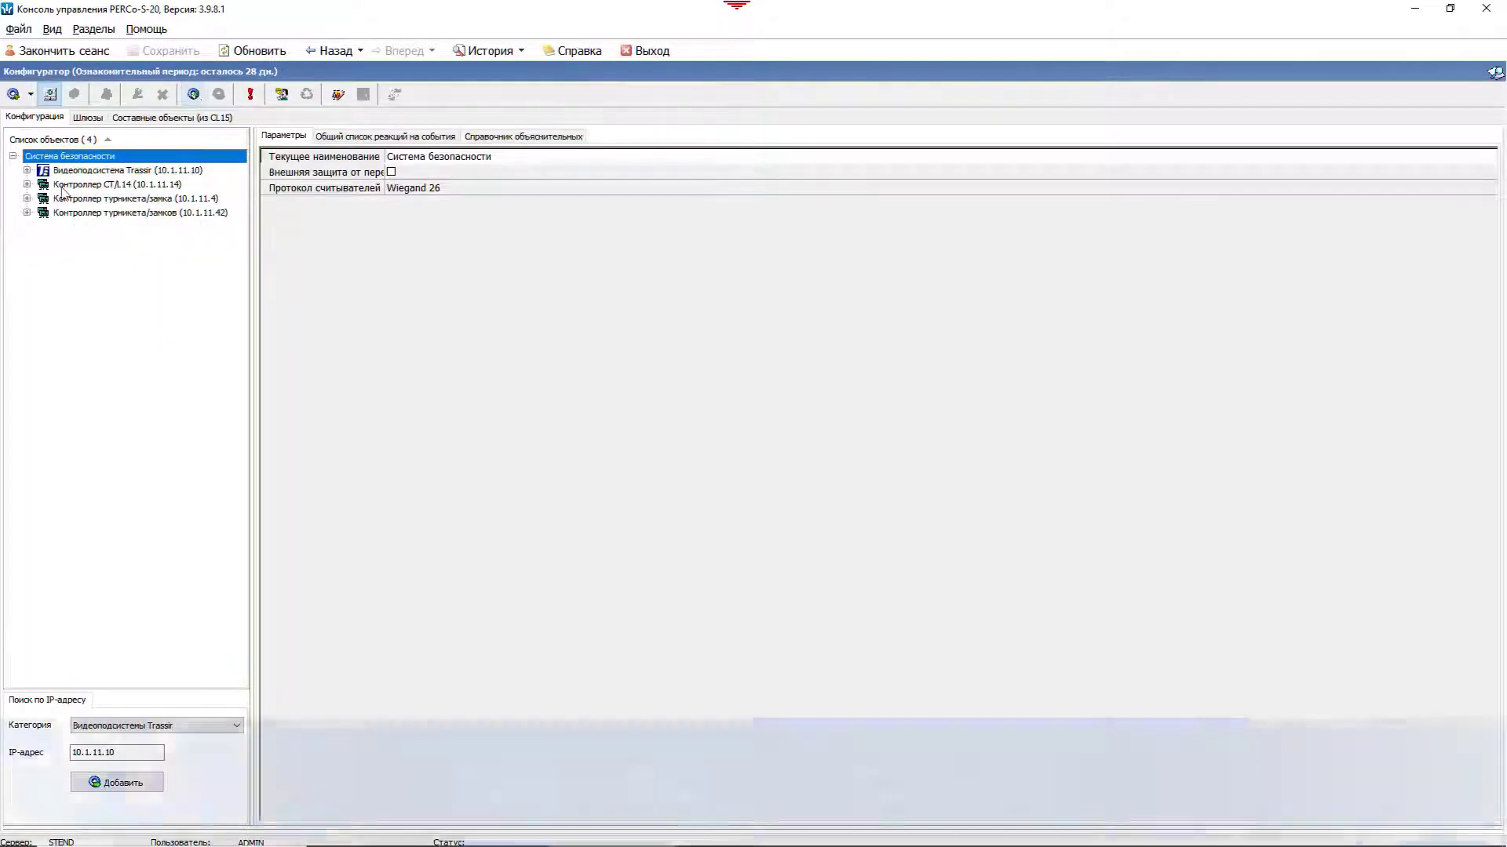
Step: Show the AXIS M1011-W 2 channel's parameters with the parameter name column widened
click(26, 170)
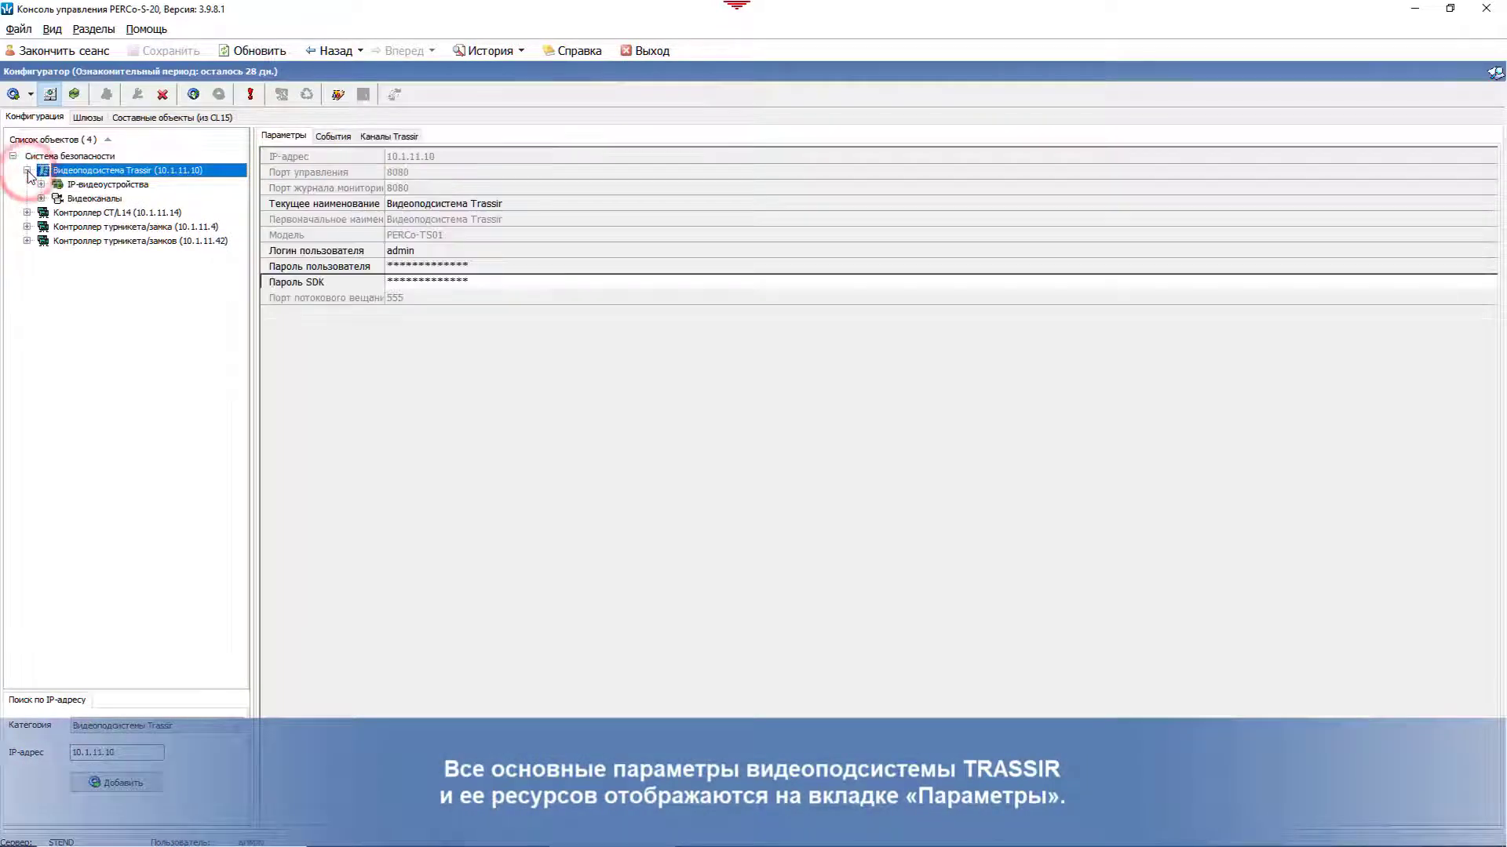
click(41, 198)
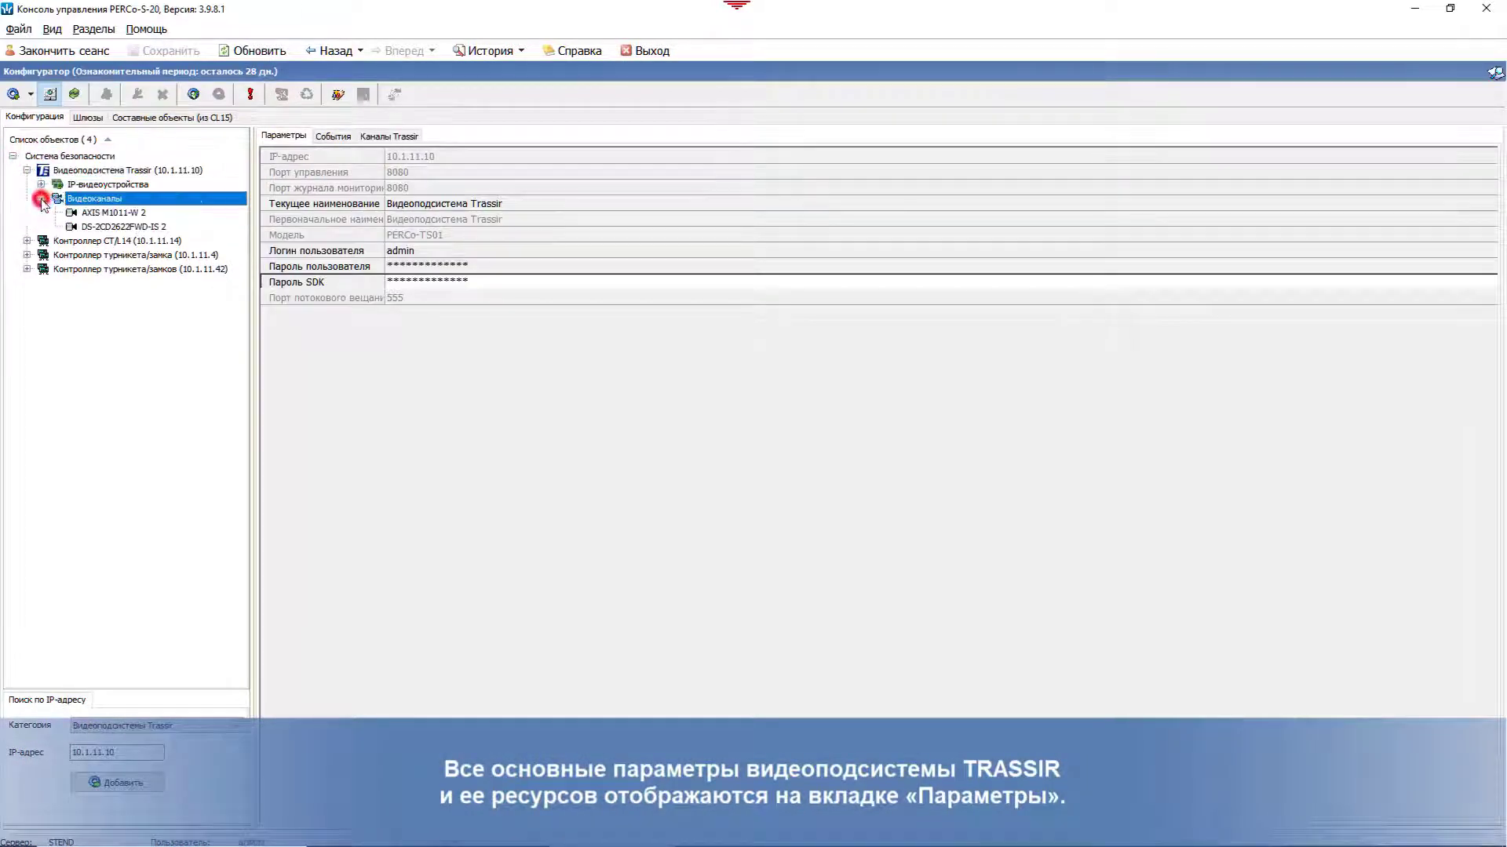
click(112, 214)
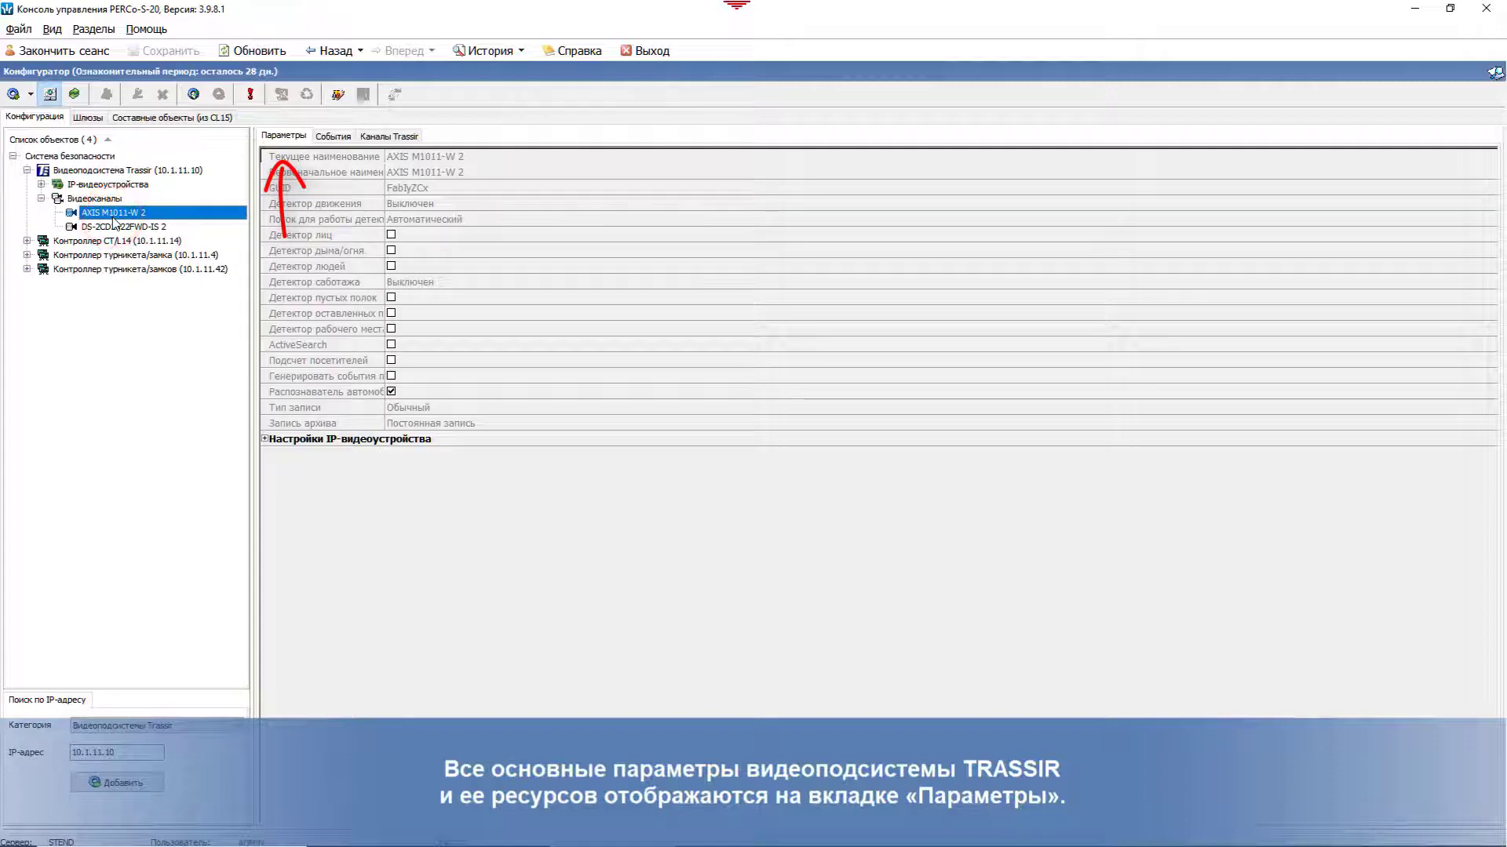
drag(384, 157, 530, 169)
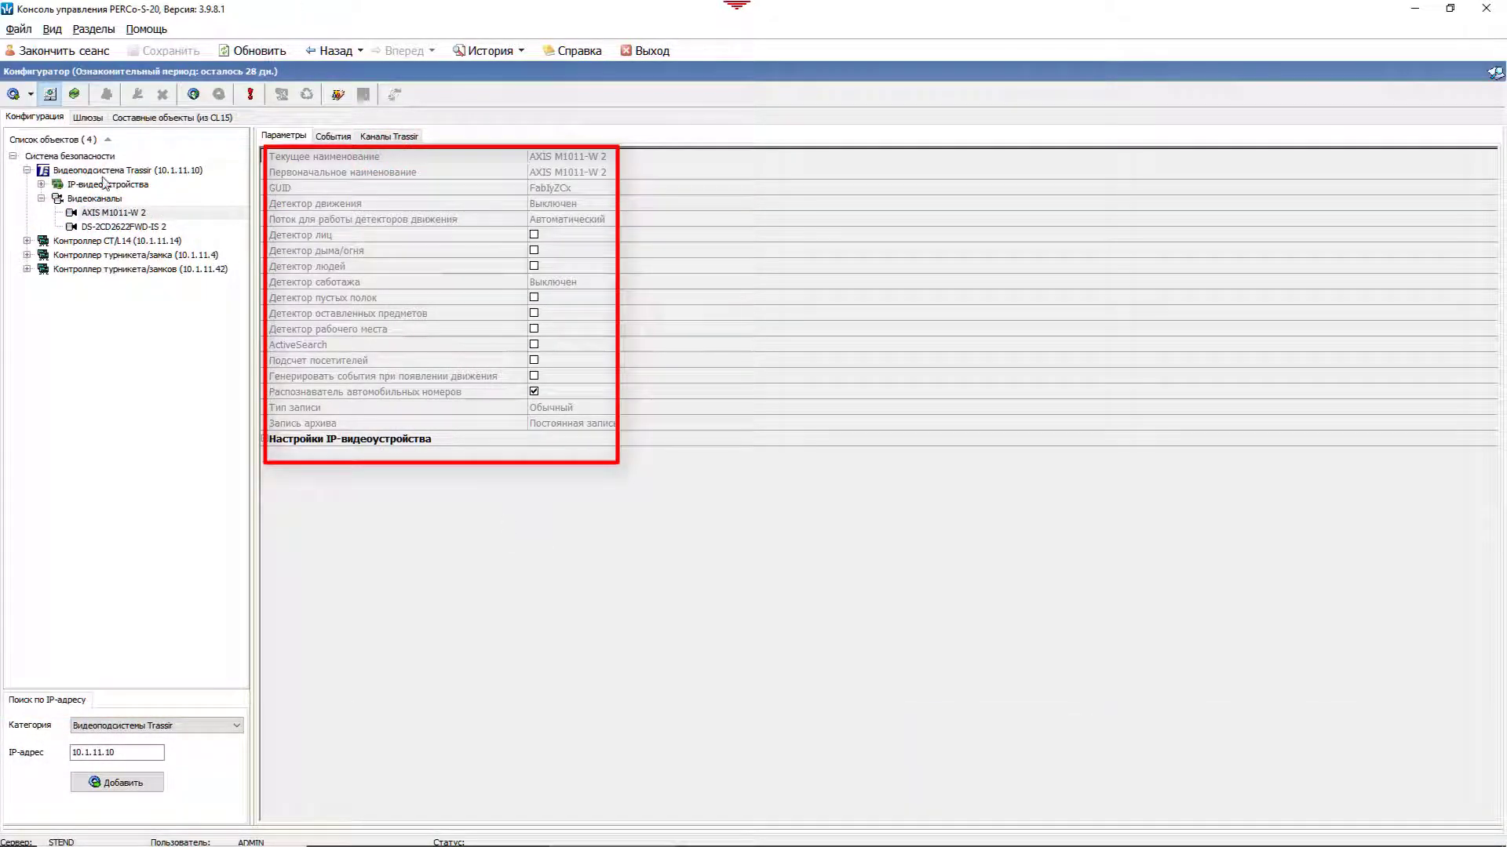
click(102, 171)
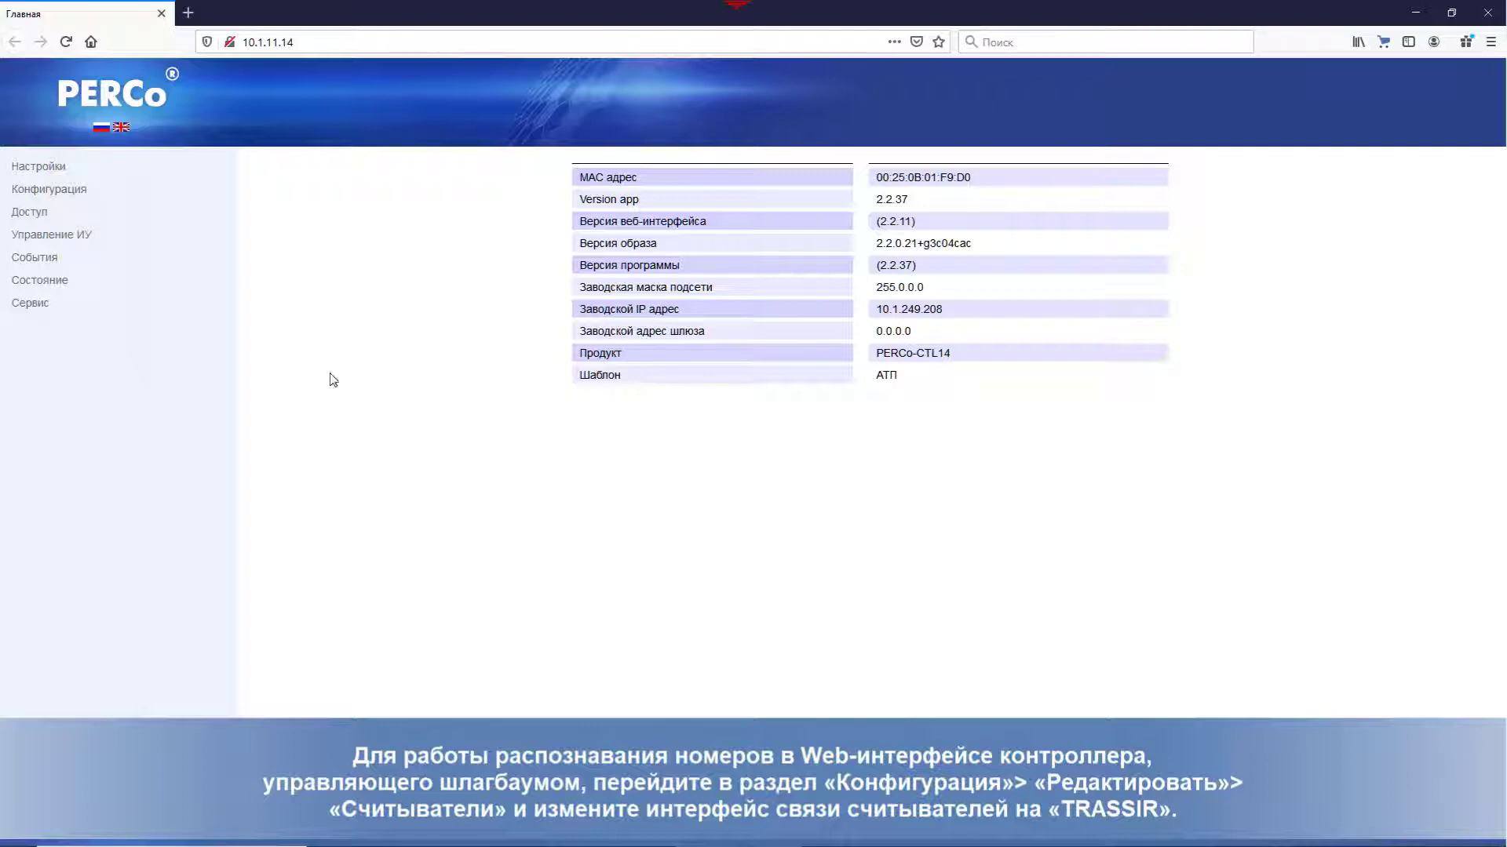
Step: Set the Интерфейс связи of readers 1 and 2 to TRASSIR and save each
click(79, 190)
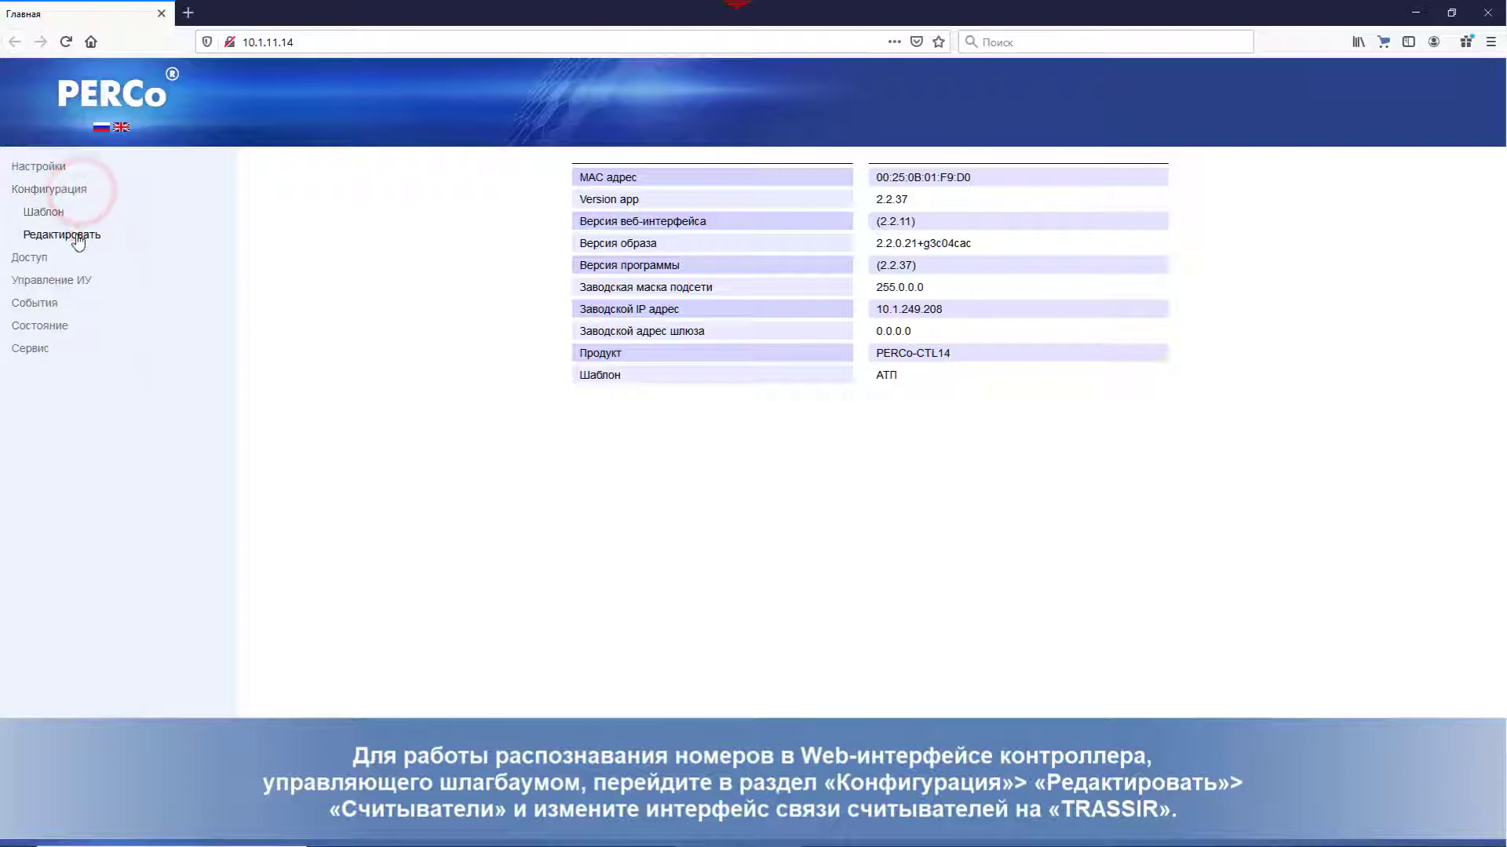
click(76, 235)
click(83, 303)
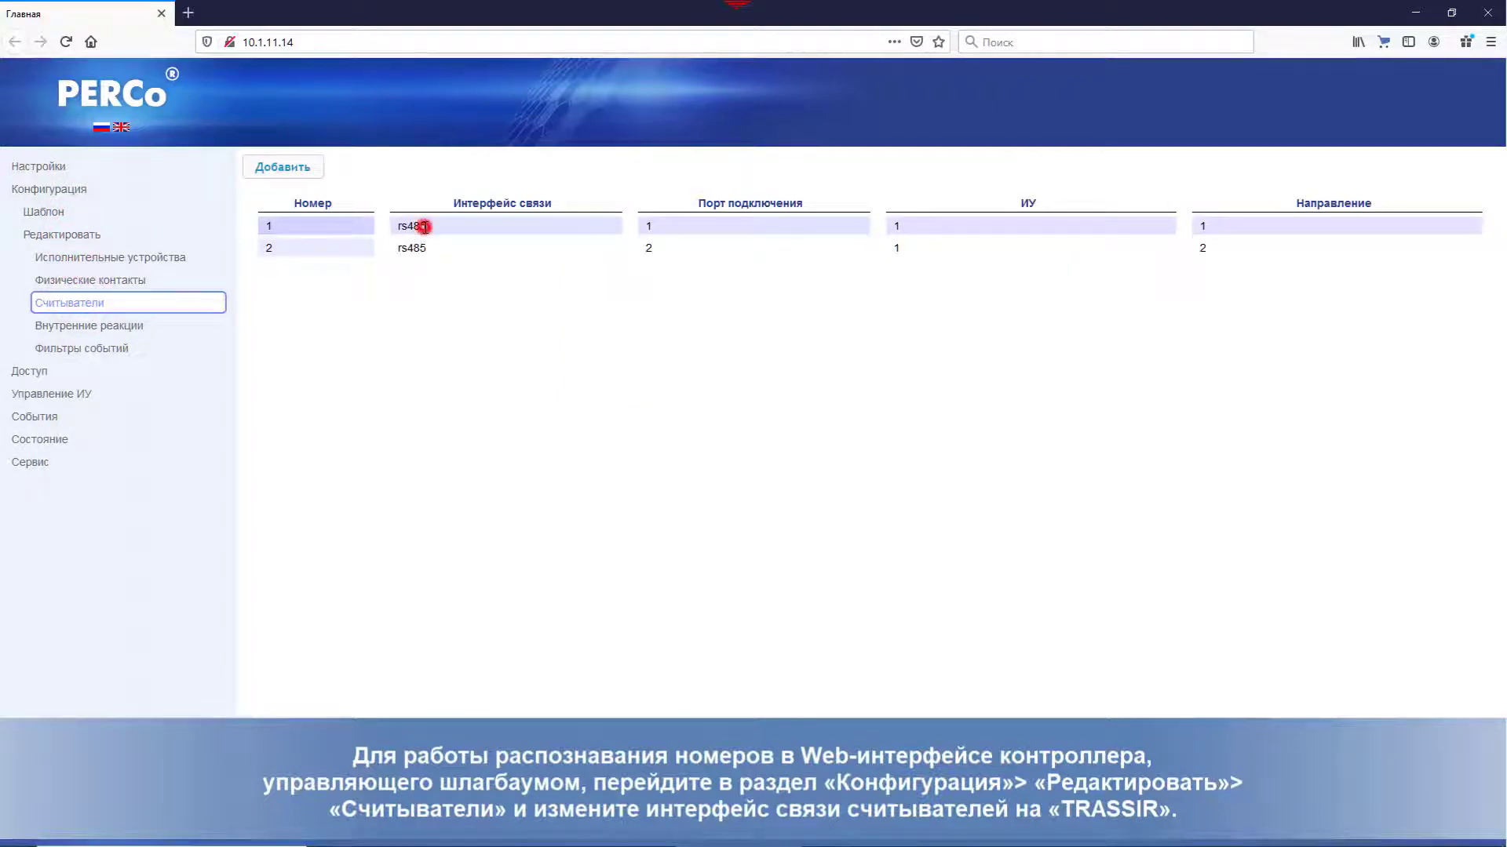
click(424, 227)
click(772, 392)
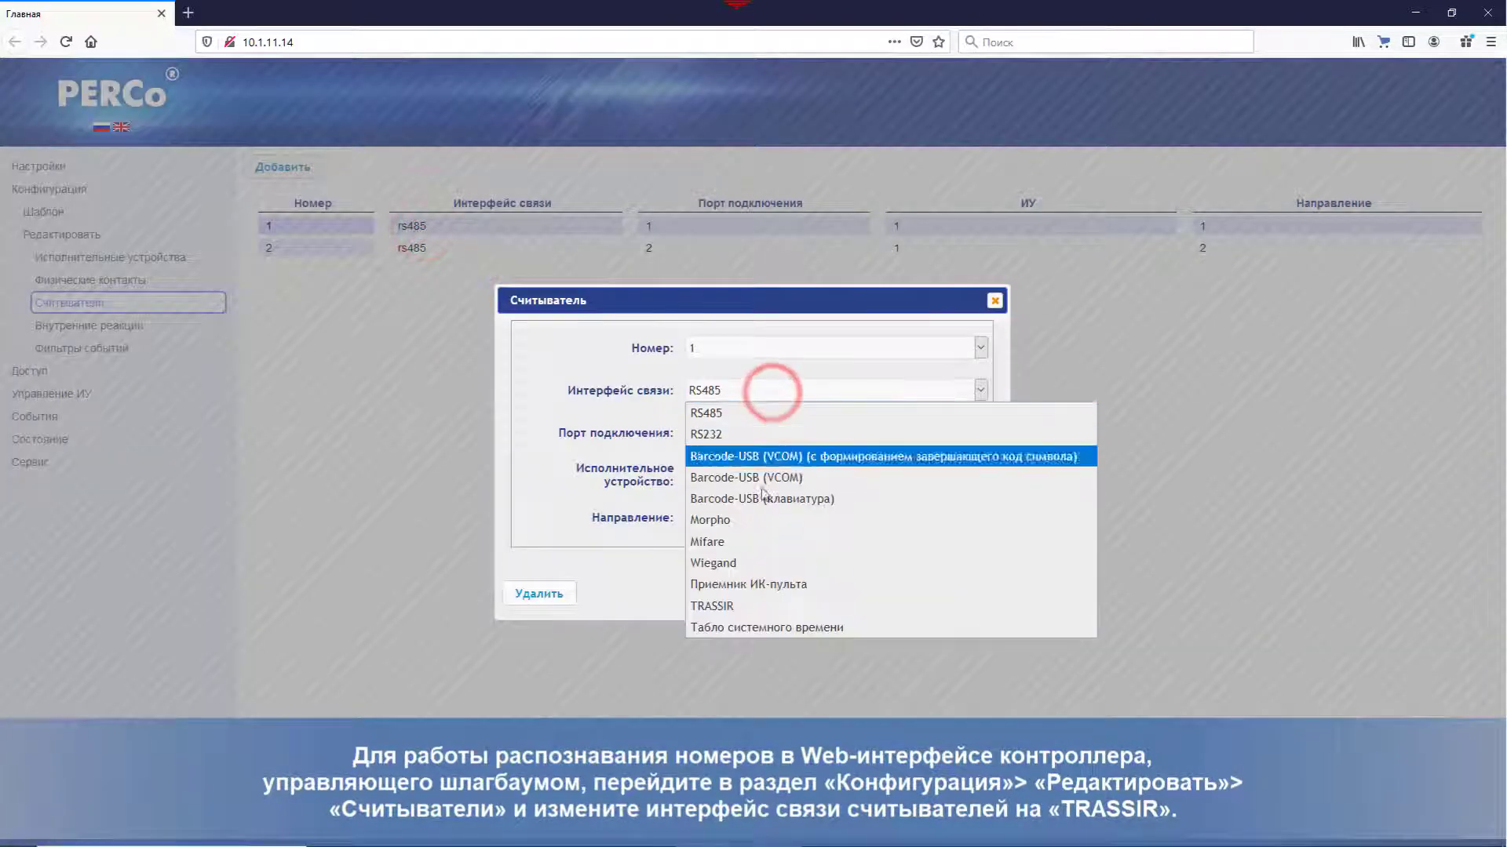
click(761, 605)
click(843, 592)
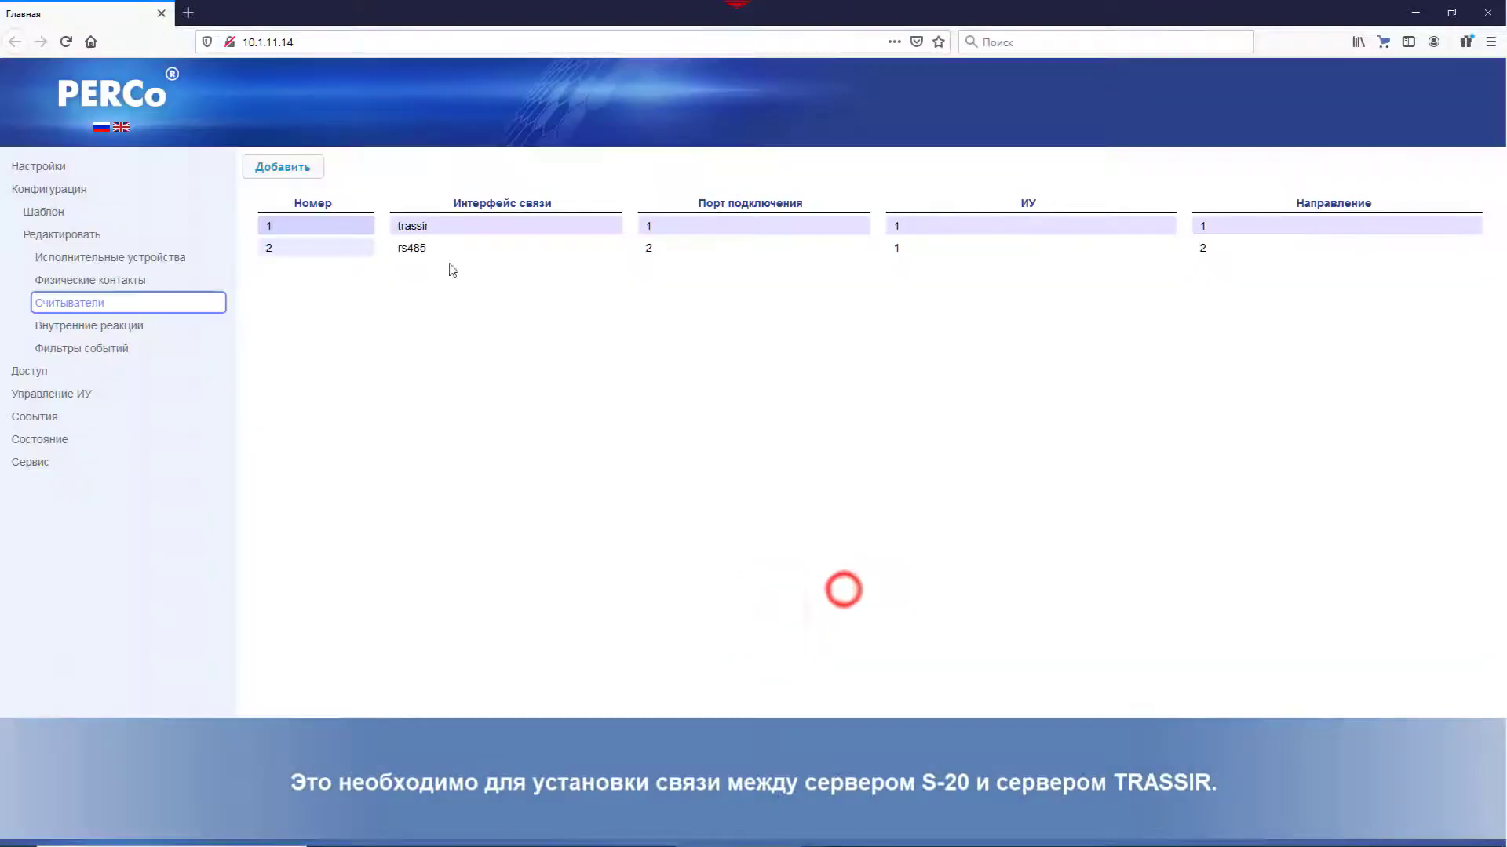
click(424, 247)
click(709, 392)
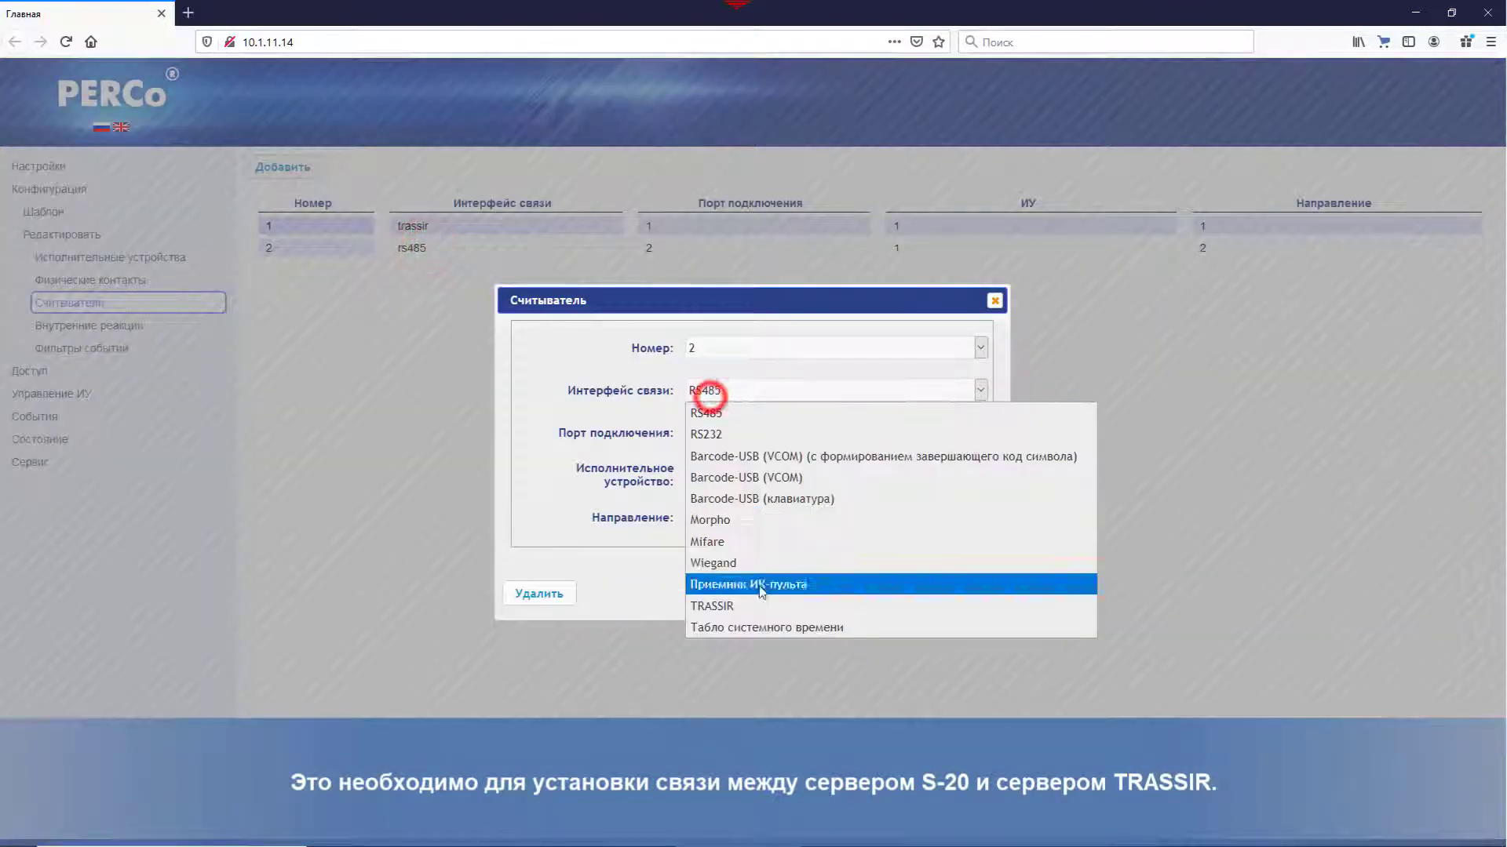
click(755, 605)
click(839, 595)
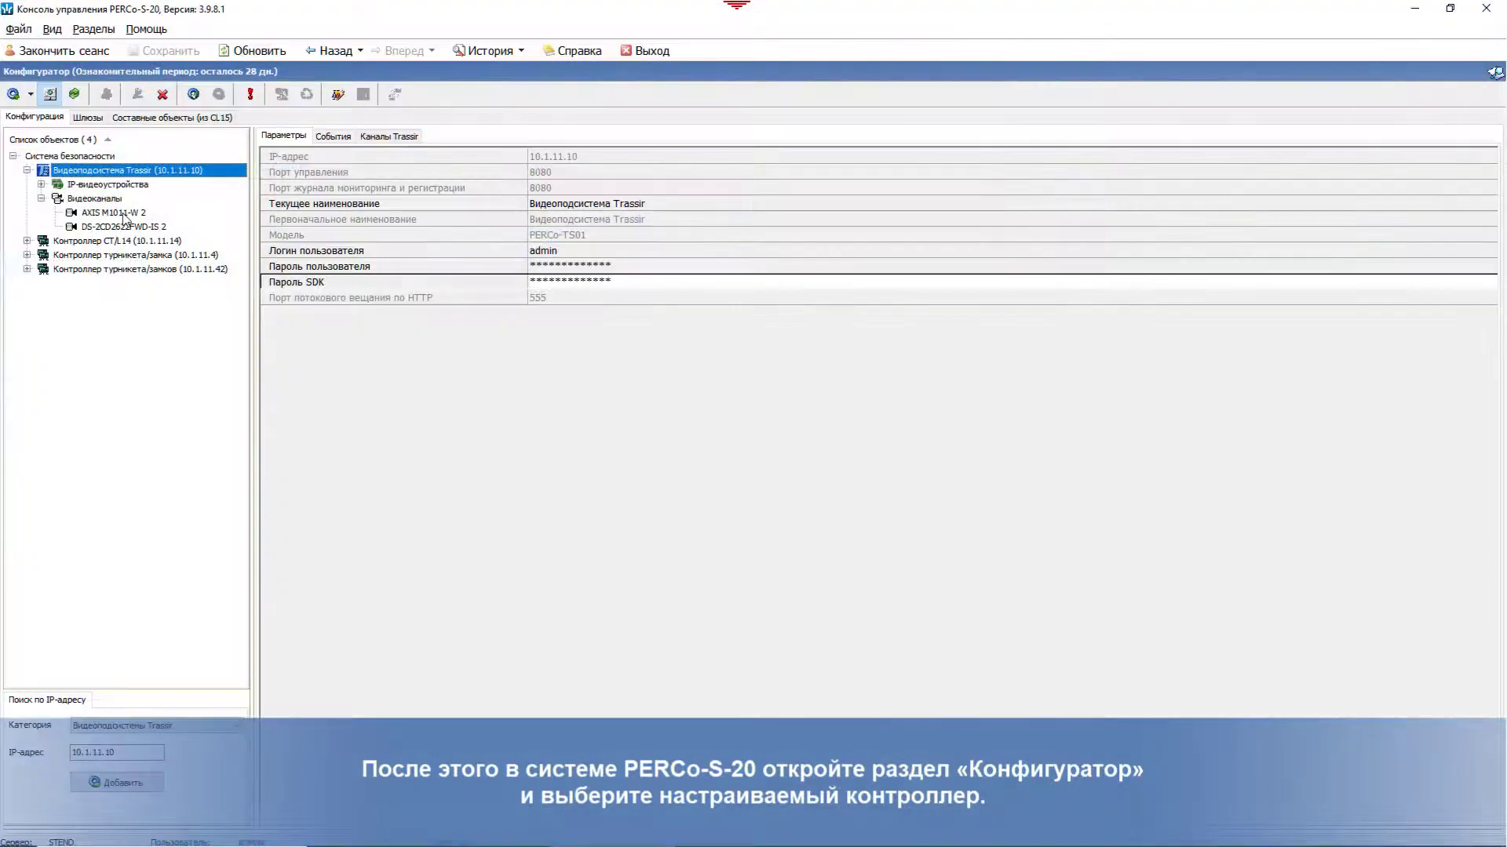
Step: Expand the CT/L14 controller tree to check Считыватель 1's current reader type
double_click(43, 240)
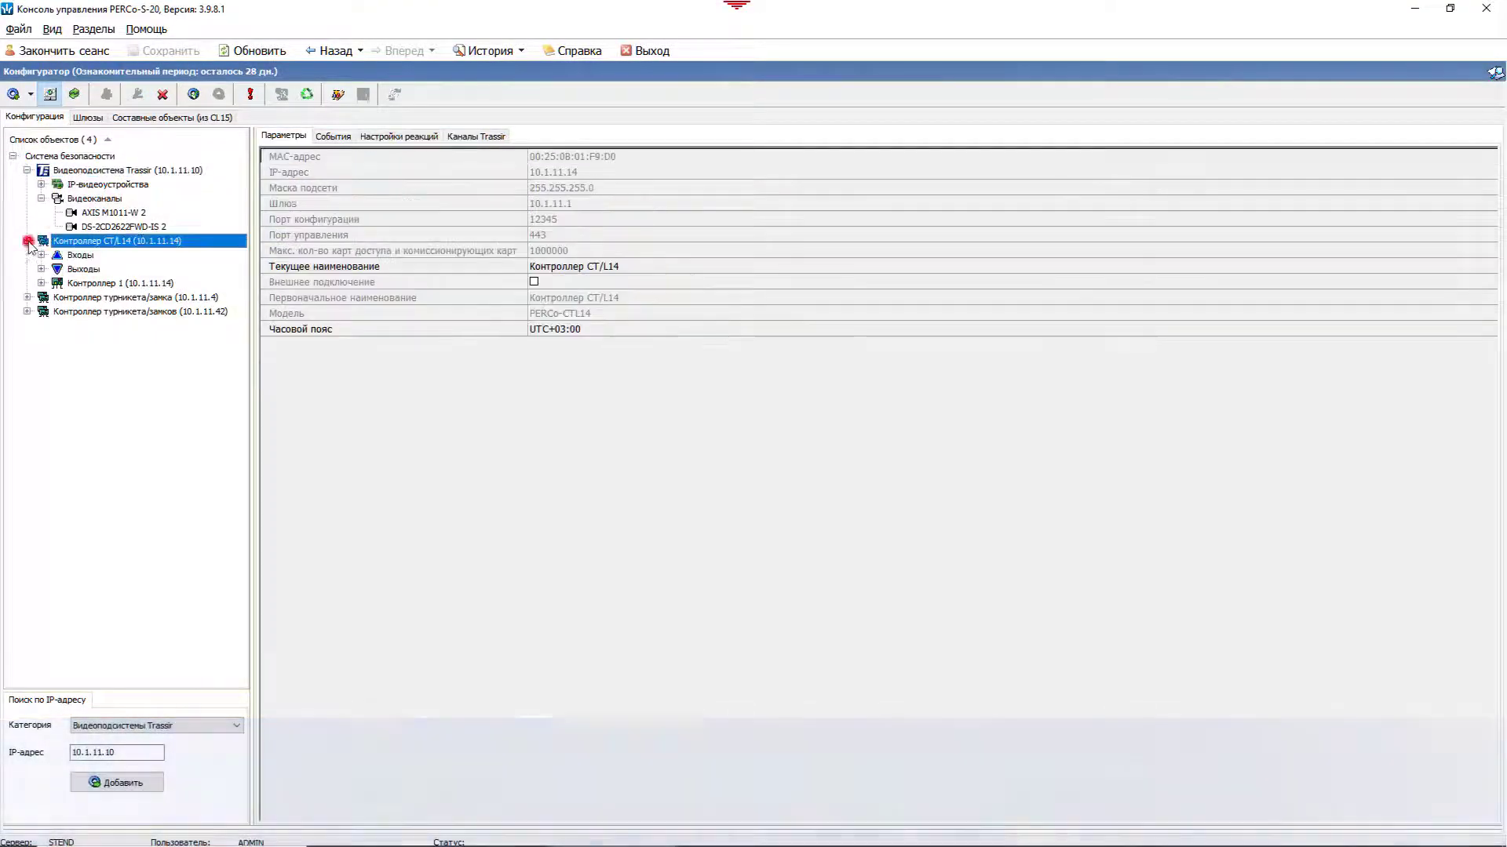
double_click(40, 282)
double_click(62, 340)
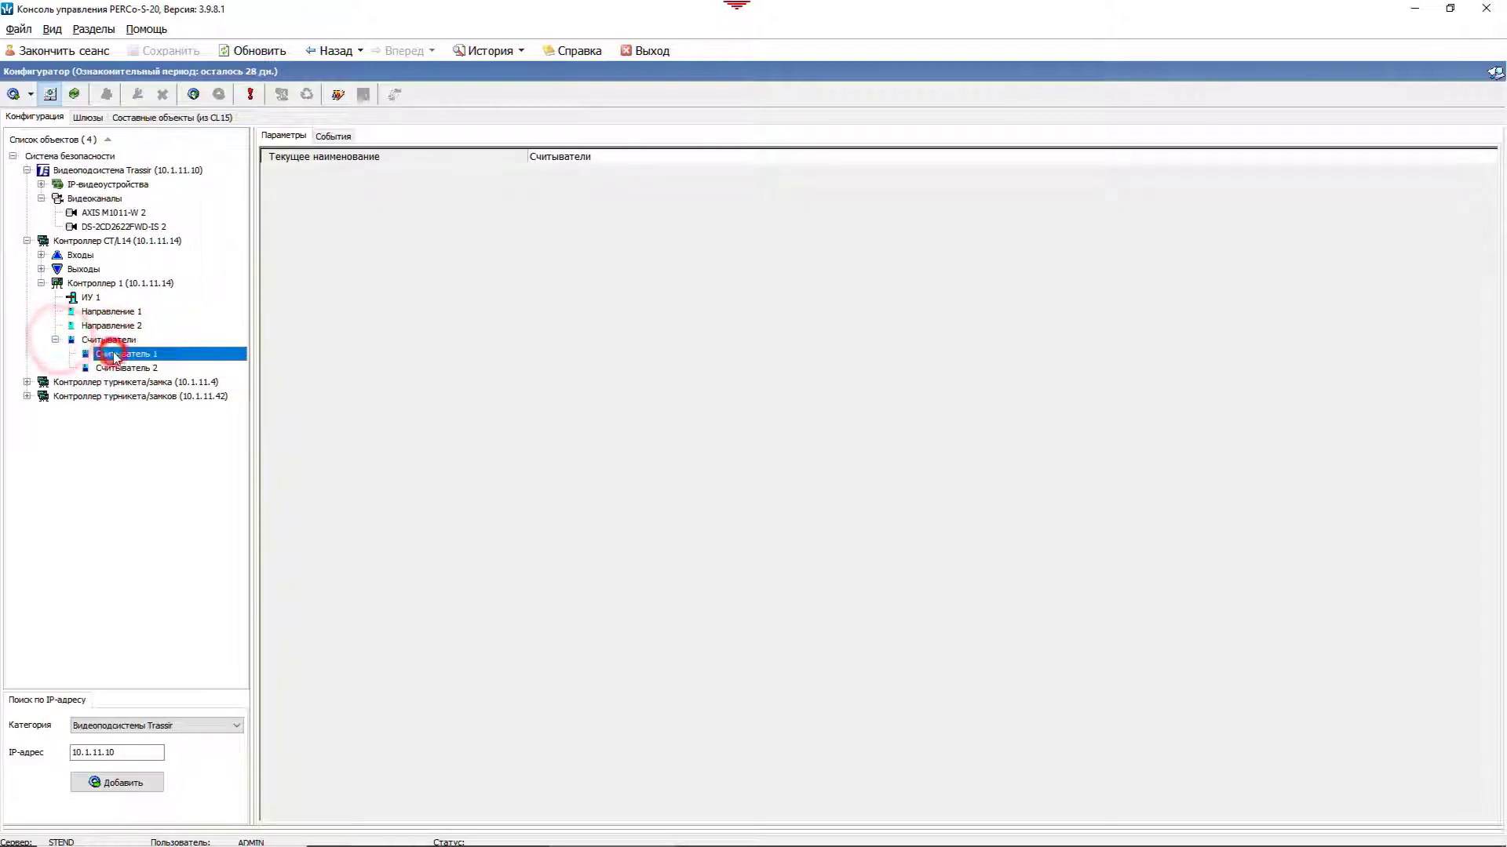
click(111, 355)
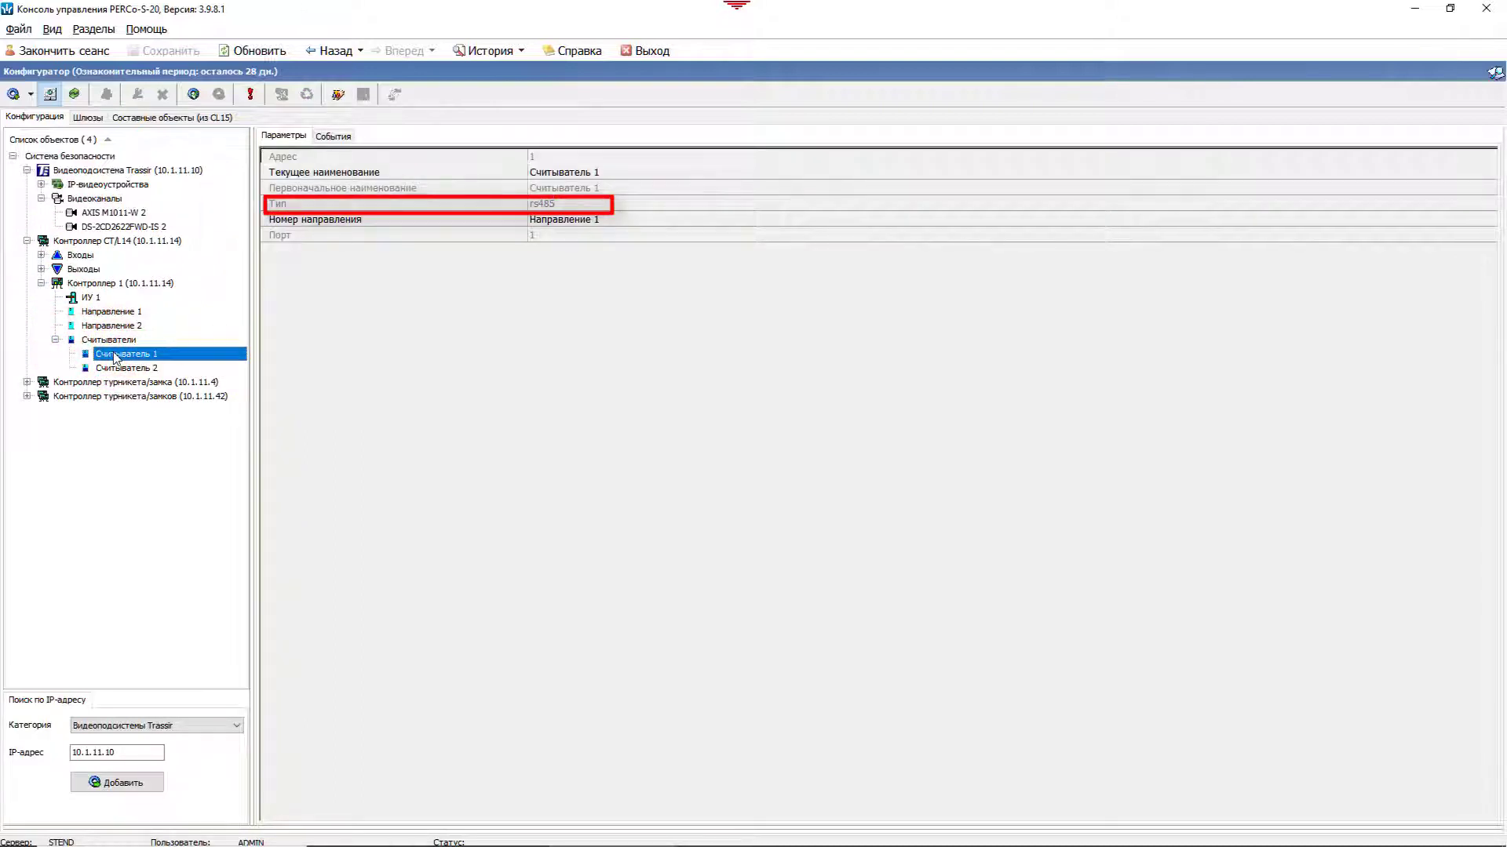
Step: Reload the CT/L14 configuration from the hardware, send changed parameters, and re-expand Контроллер 1
click(78, 241)
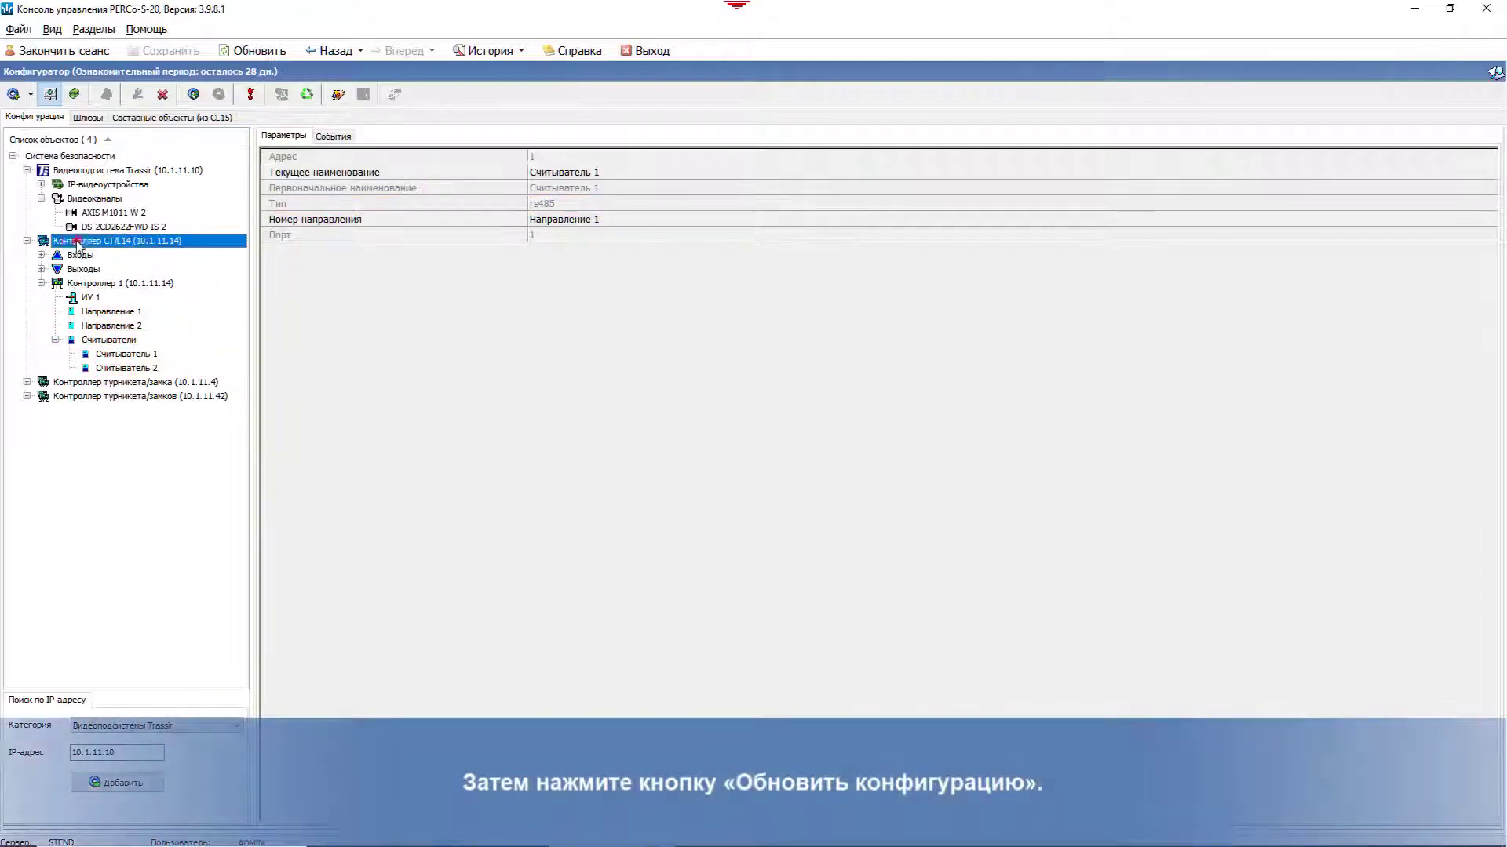
click(78, 95)
click(816, 484)
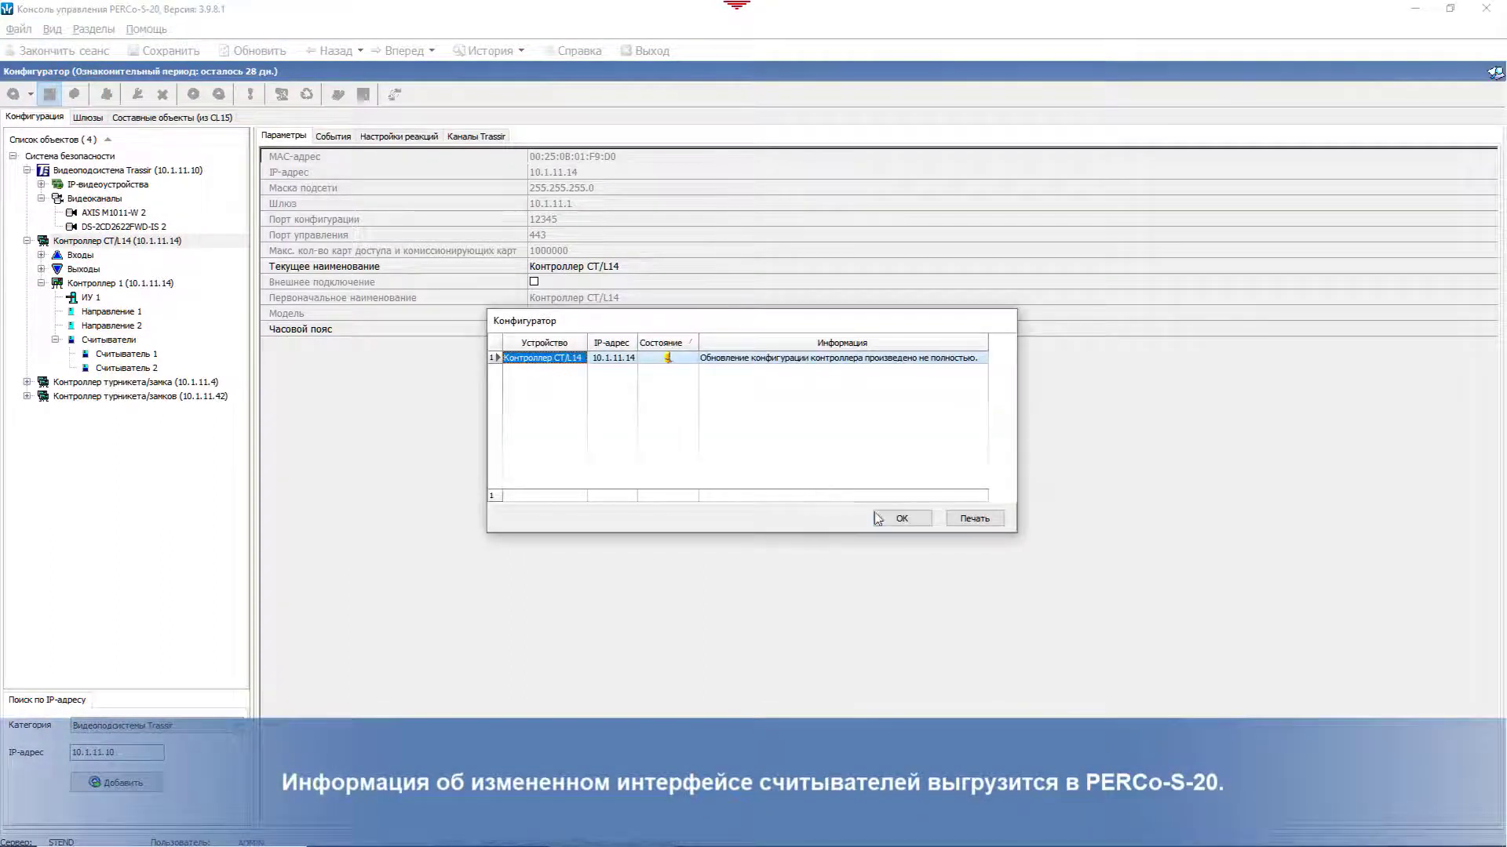
click(879, 519)
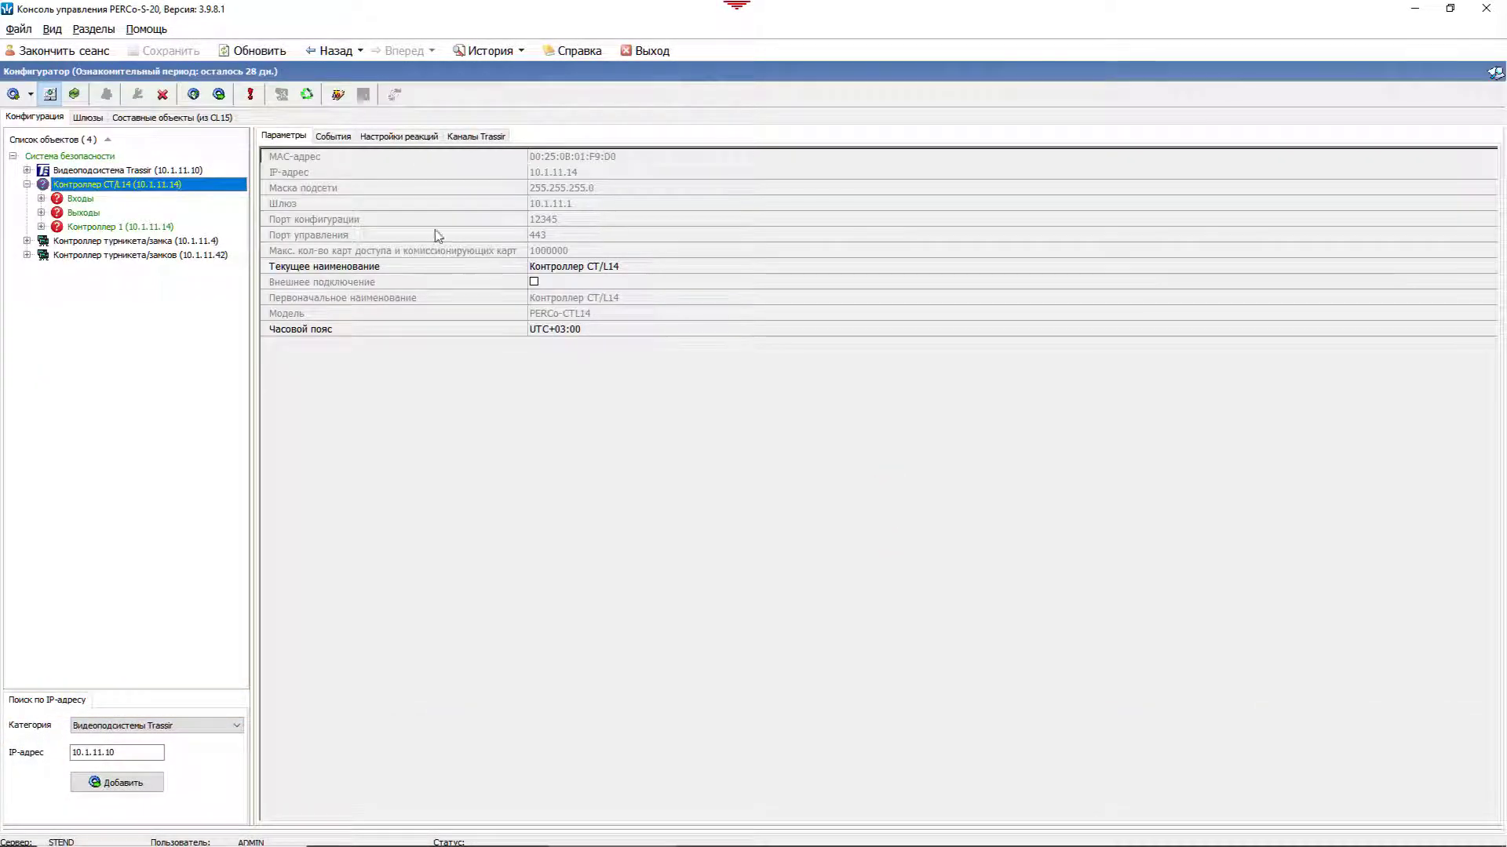
click(222, 94)
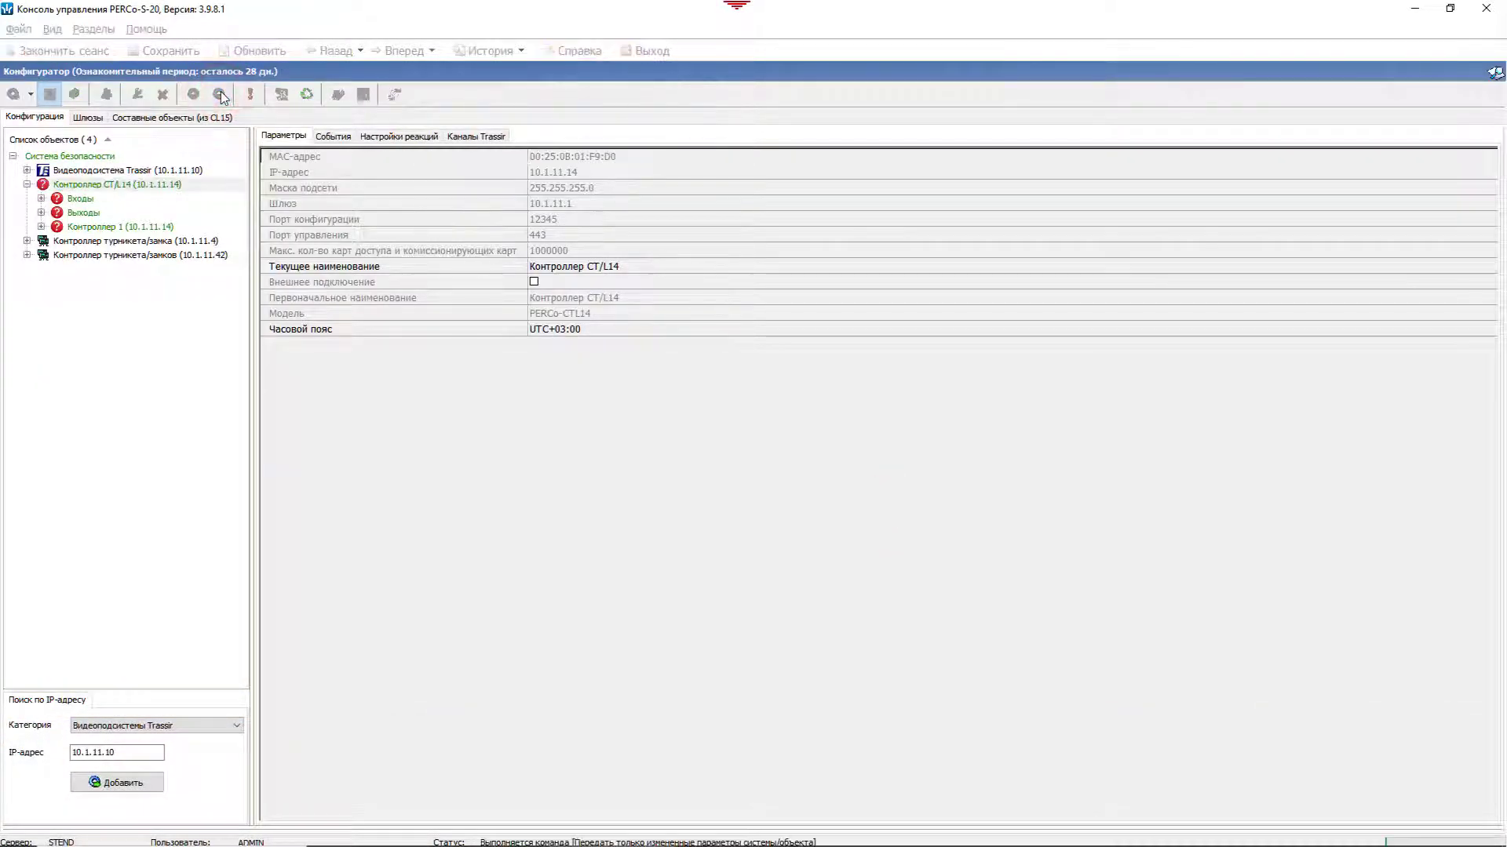
click(33, 186)
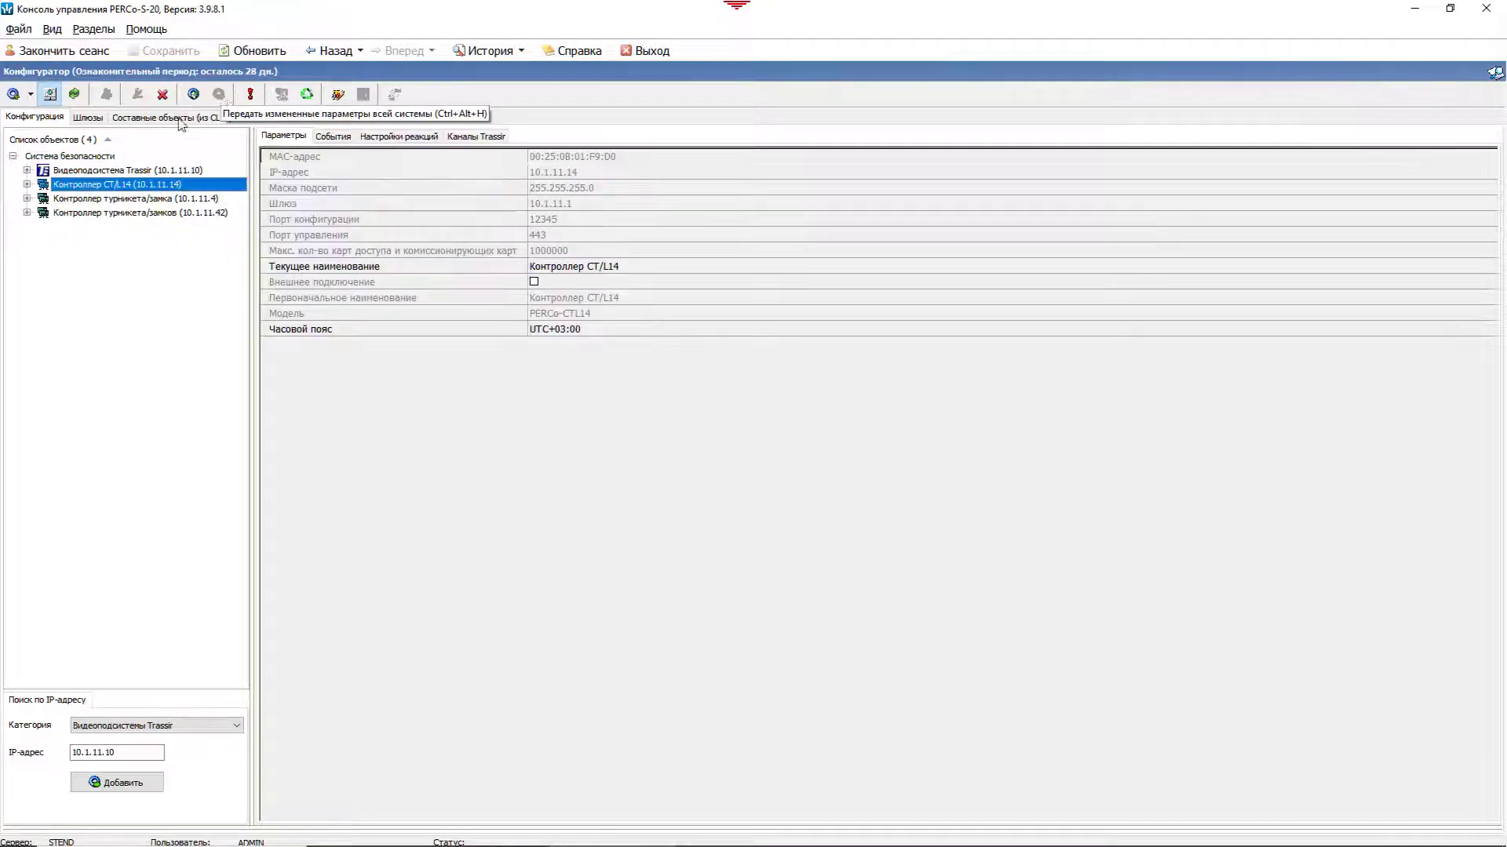
click(40, 227)
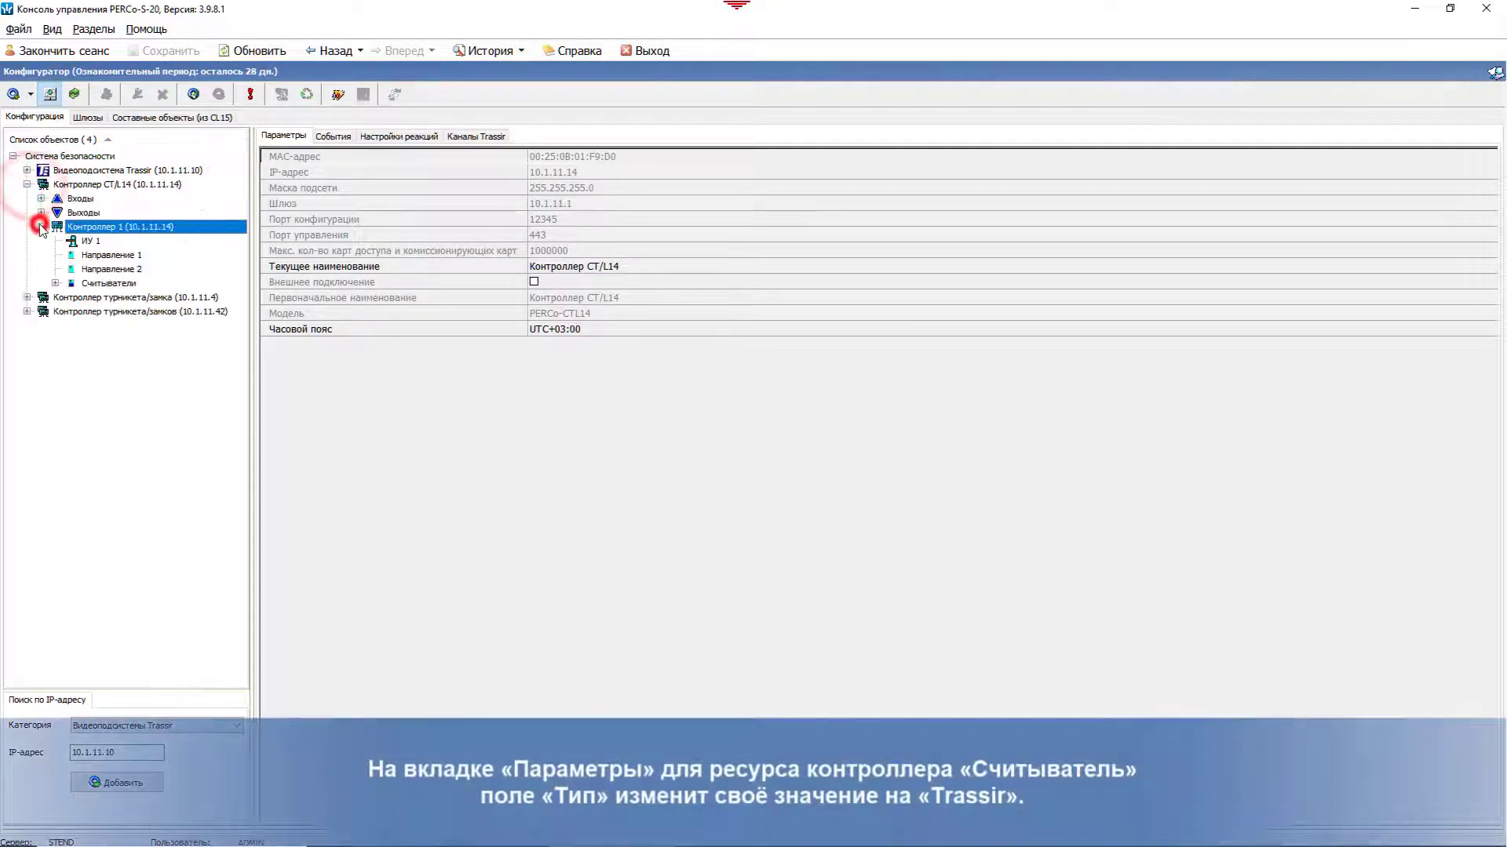
Step: Link Считыватель 1 to the Trassir subsystem at 10.1.11.10 and channel AXIS M1011-W 2
click(56, 283)
click(110, 300)
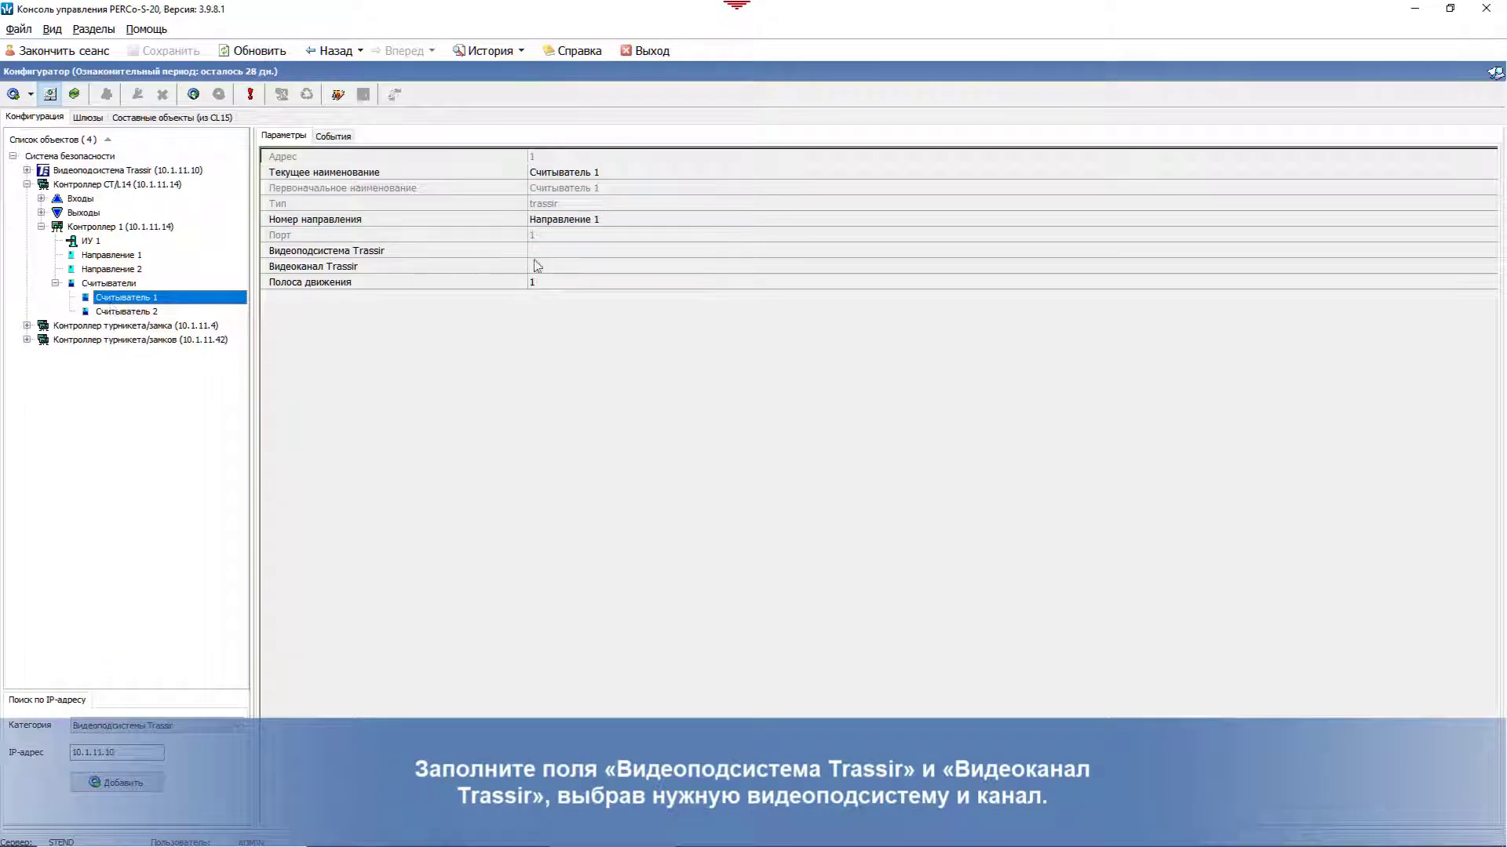
click(539, 256)
click(1490, 251)
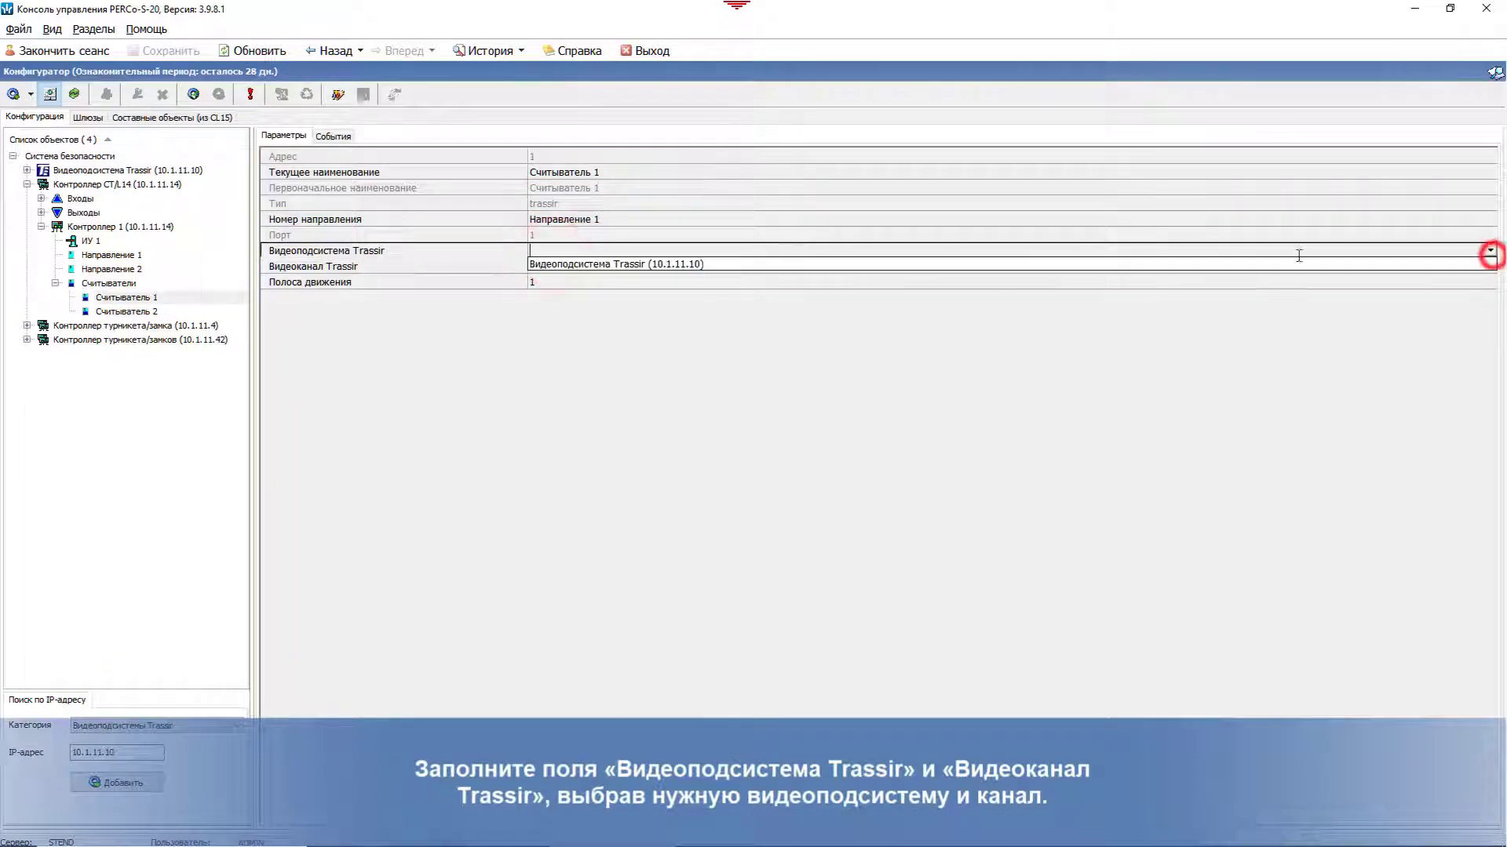
click(699, 264)
click(694, 265)
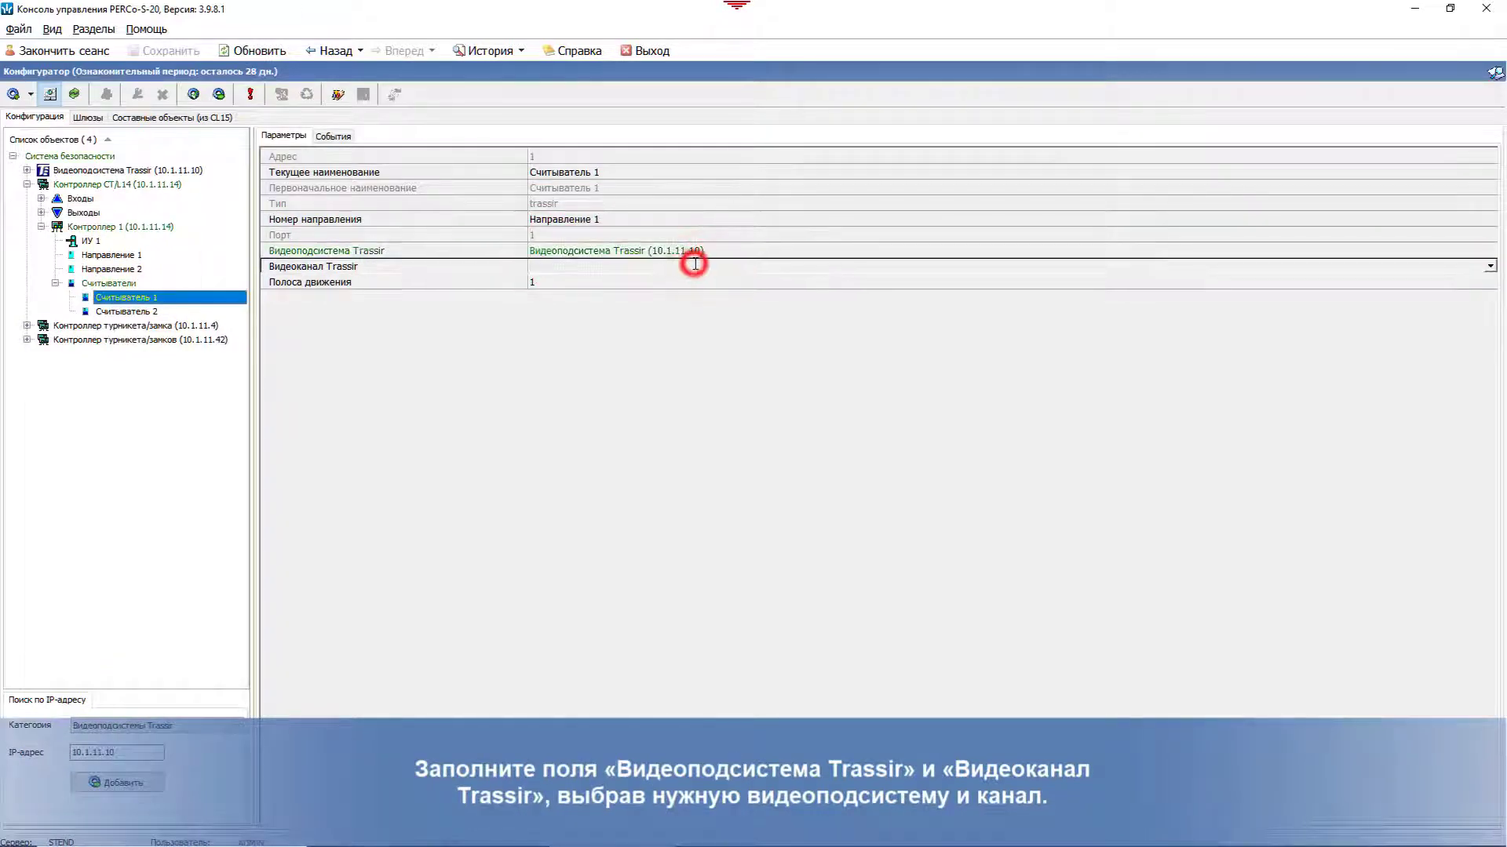
click(1490, 266)
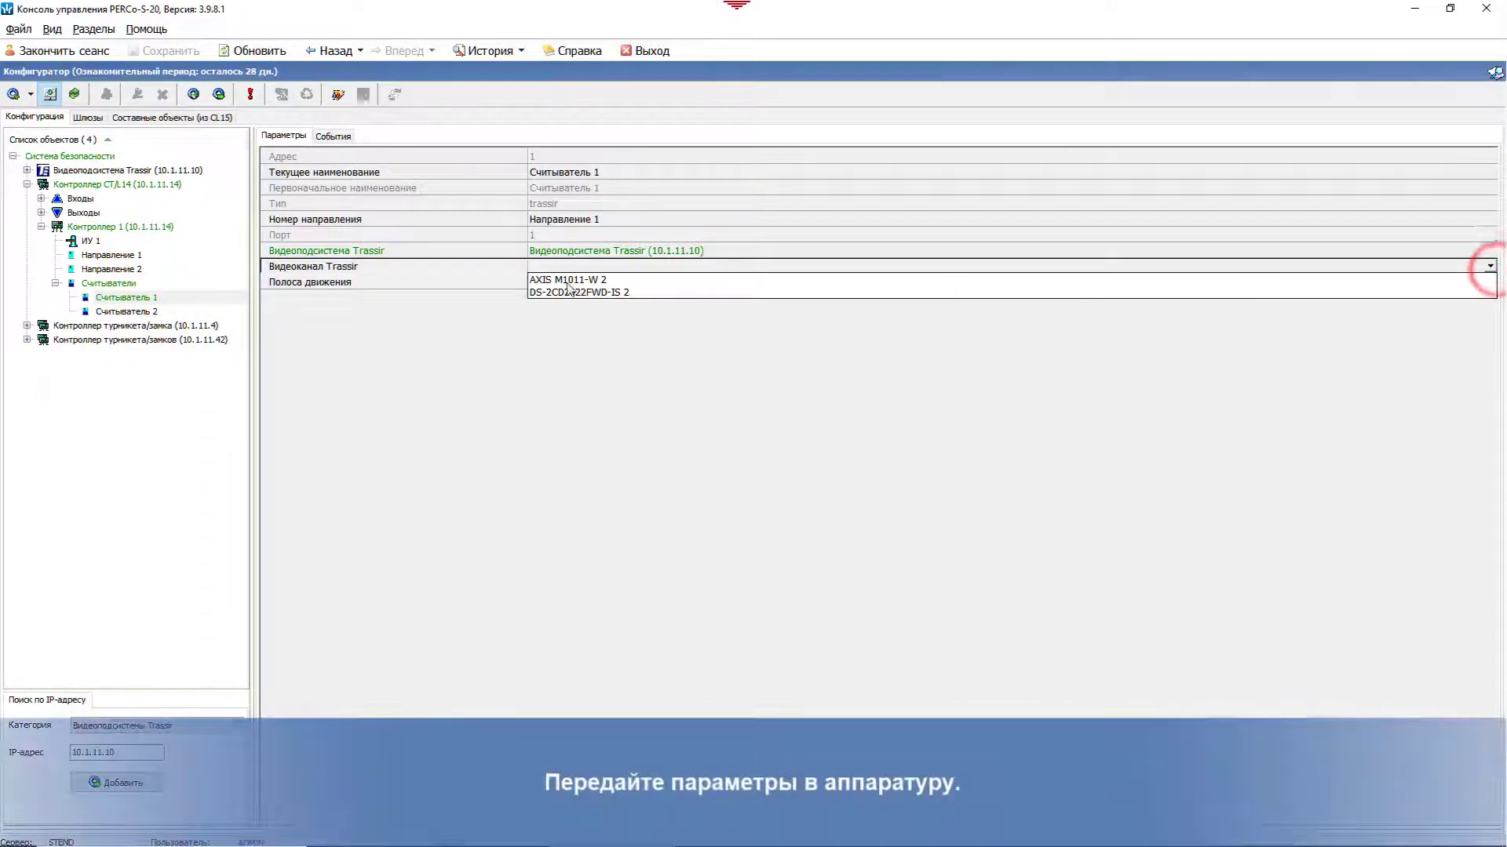
click(567, 279)
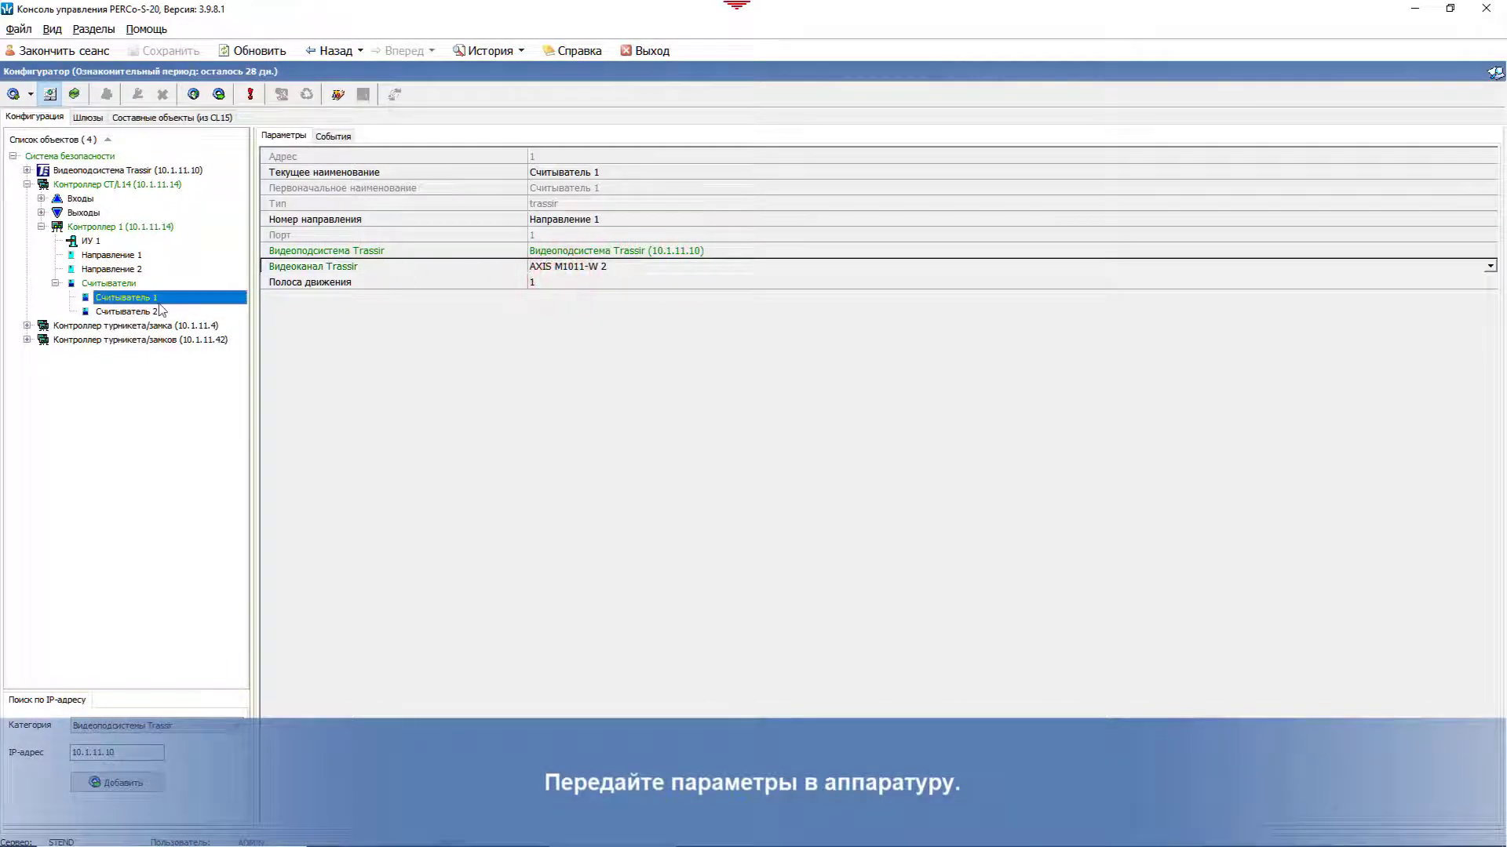
Step: Link Считыватель 2 to the same Trassir subsystem and AXIS M1011-W 2, then transfer settings to the controller
click(149, 311)
click(831, 252)
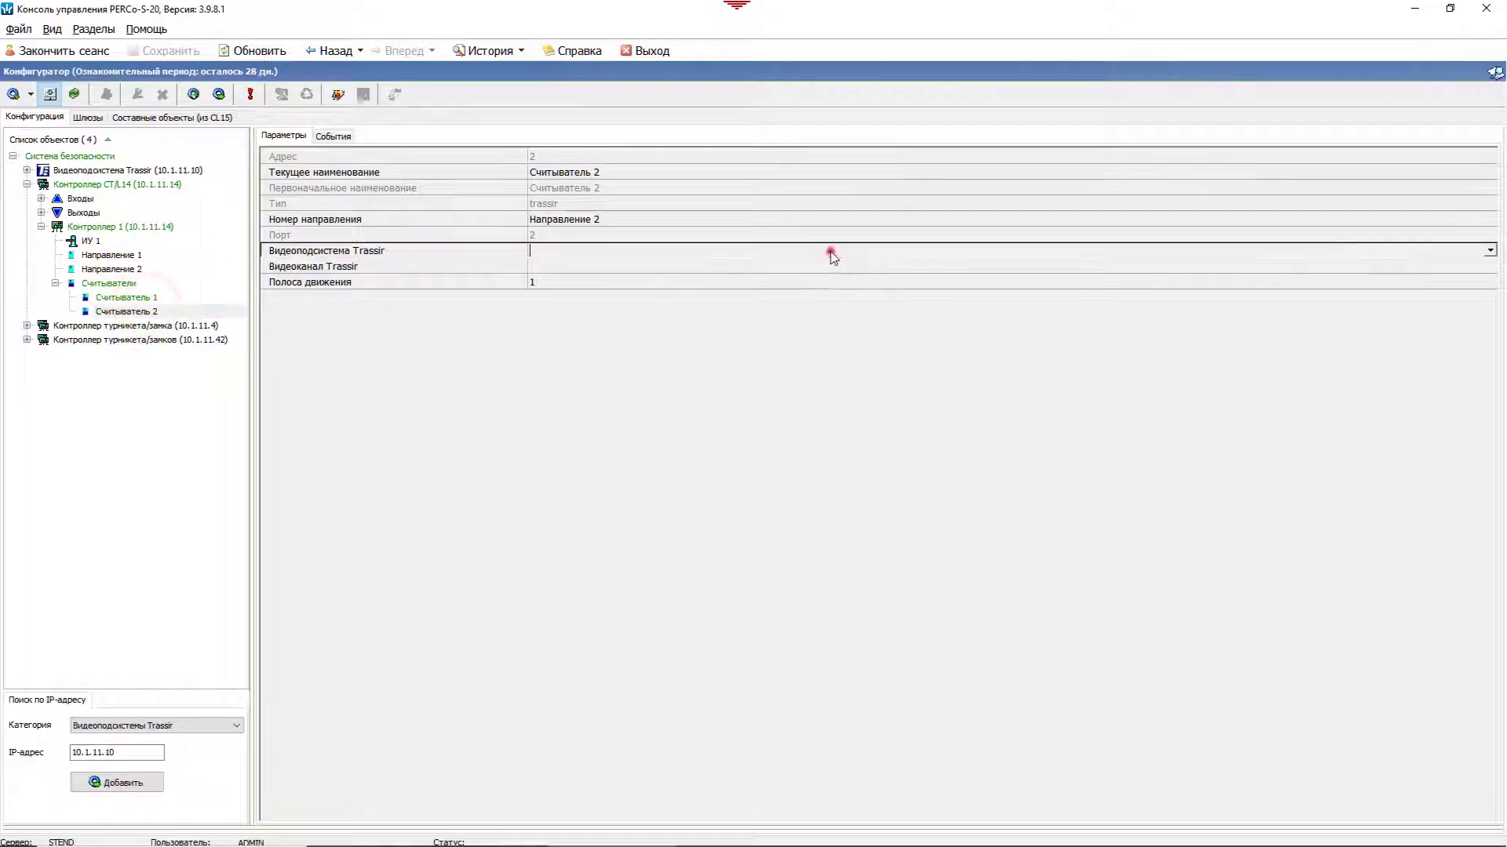
click(1490, 250)
click(650, 267)
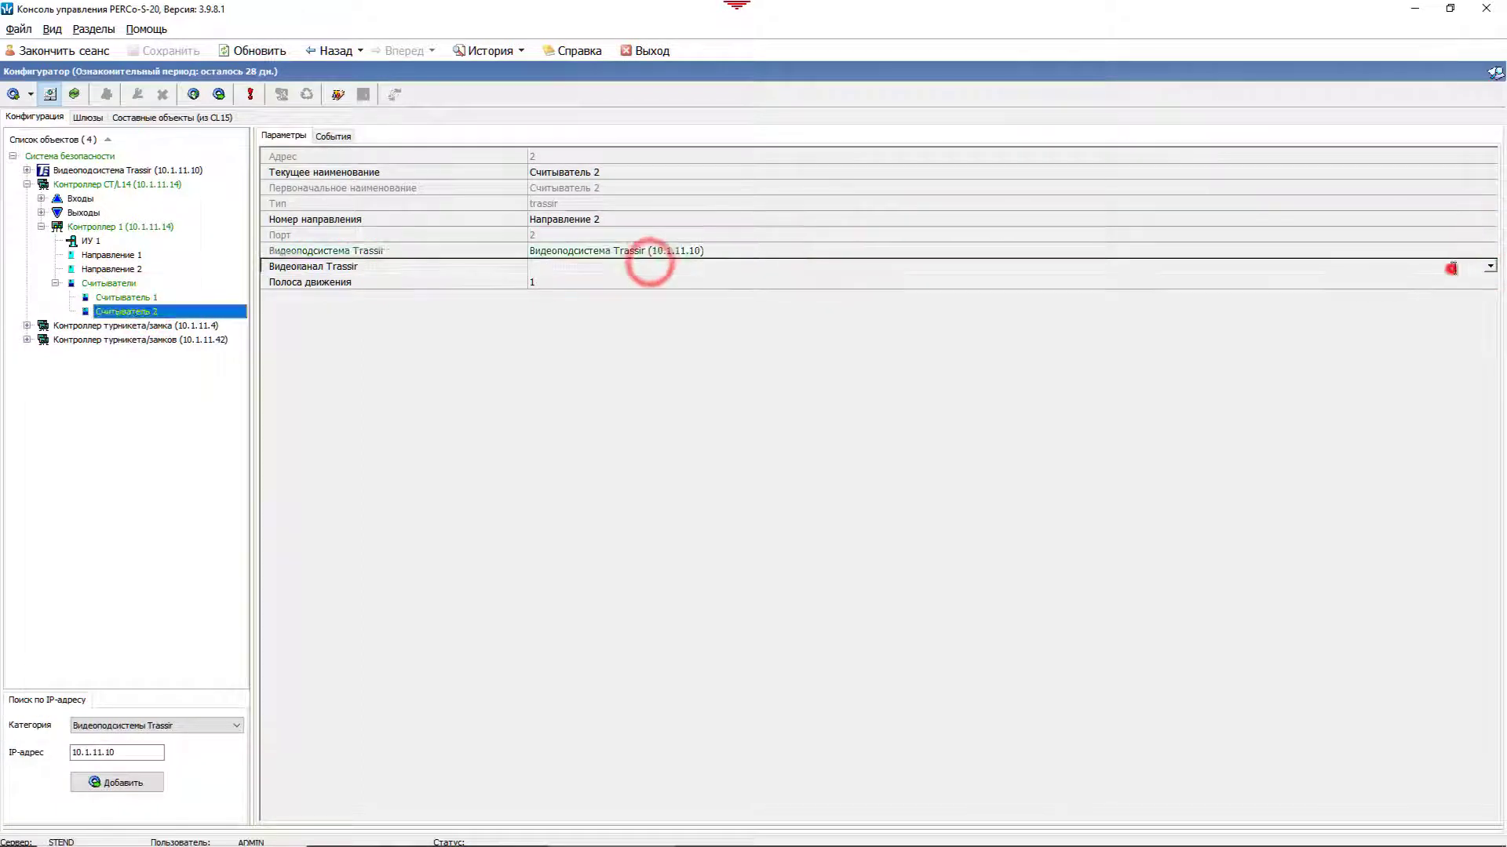
click(1451, 268)
click(572, 277)
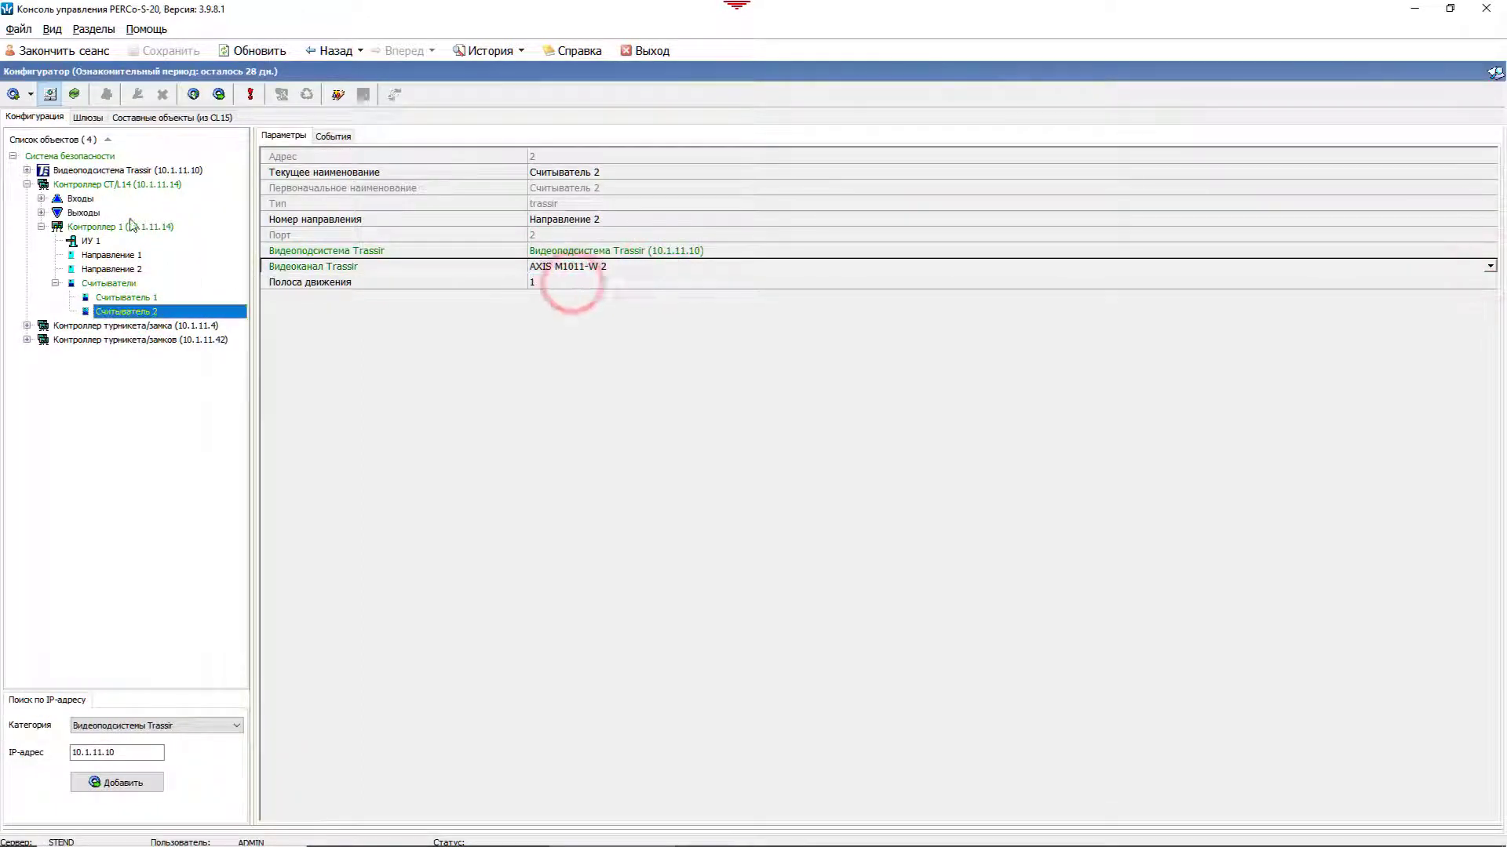
click(118, 185)
click(219, 95)
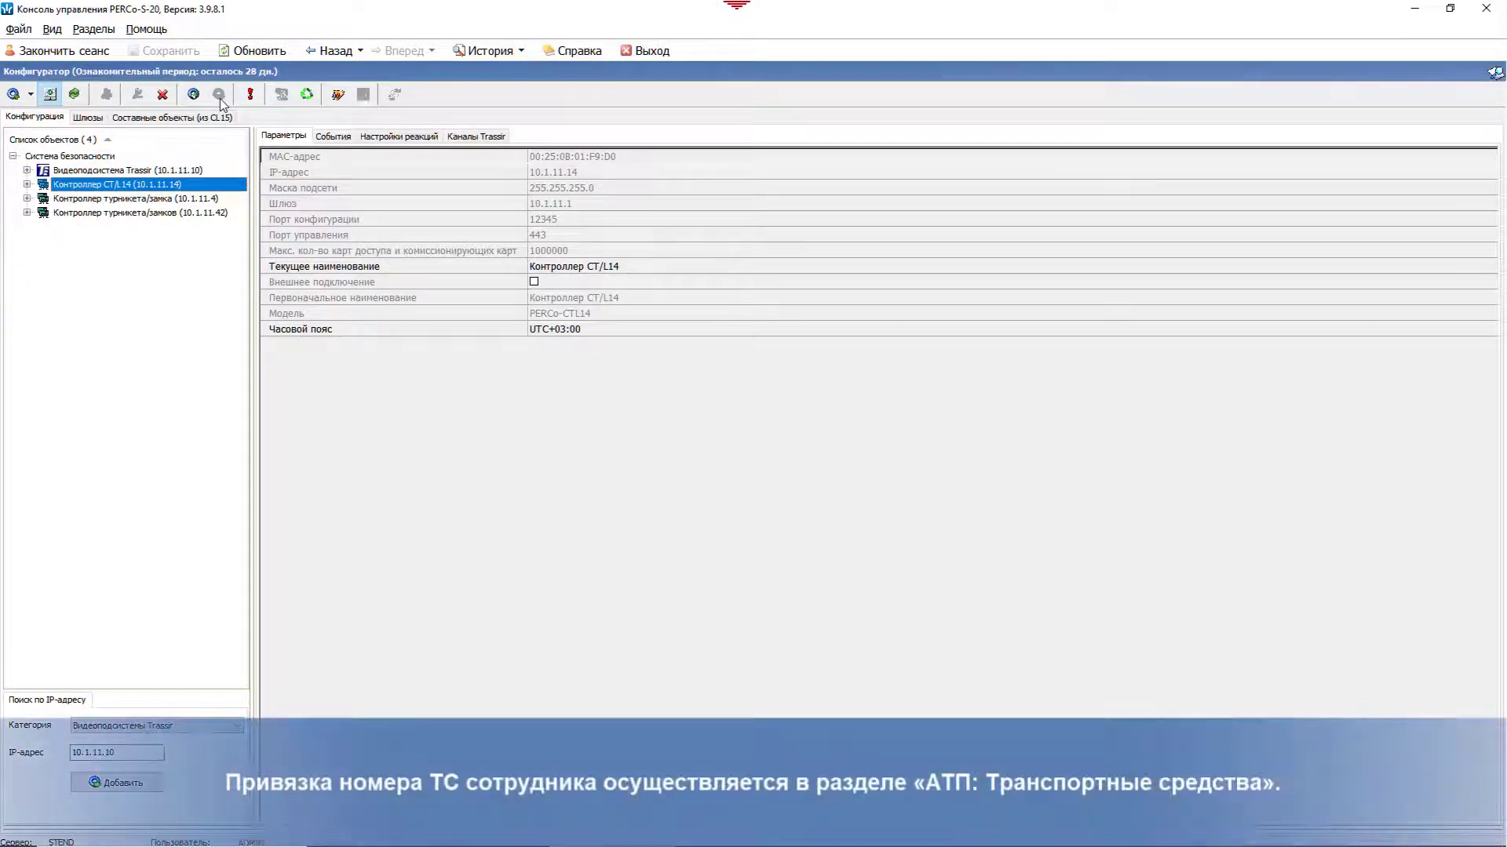
Step: Go to the АТП: транспортные средства section and select the employee in row 8
click(93, 29)
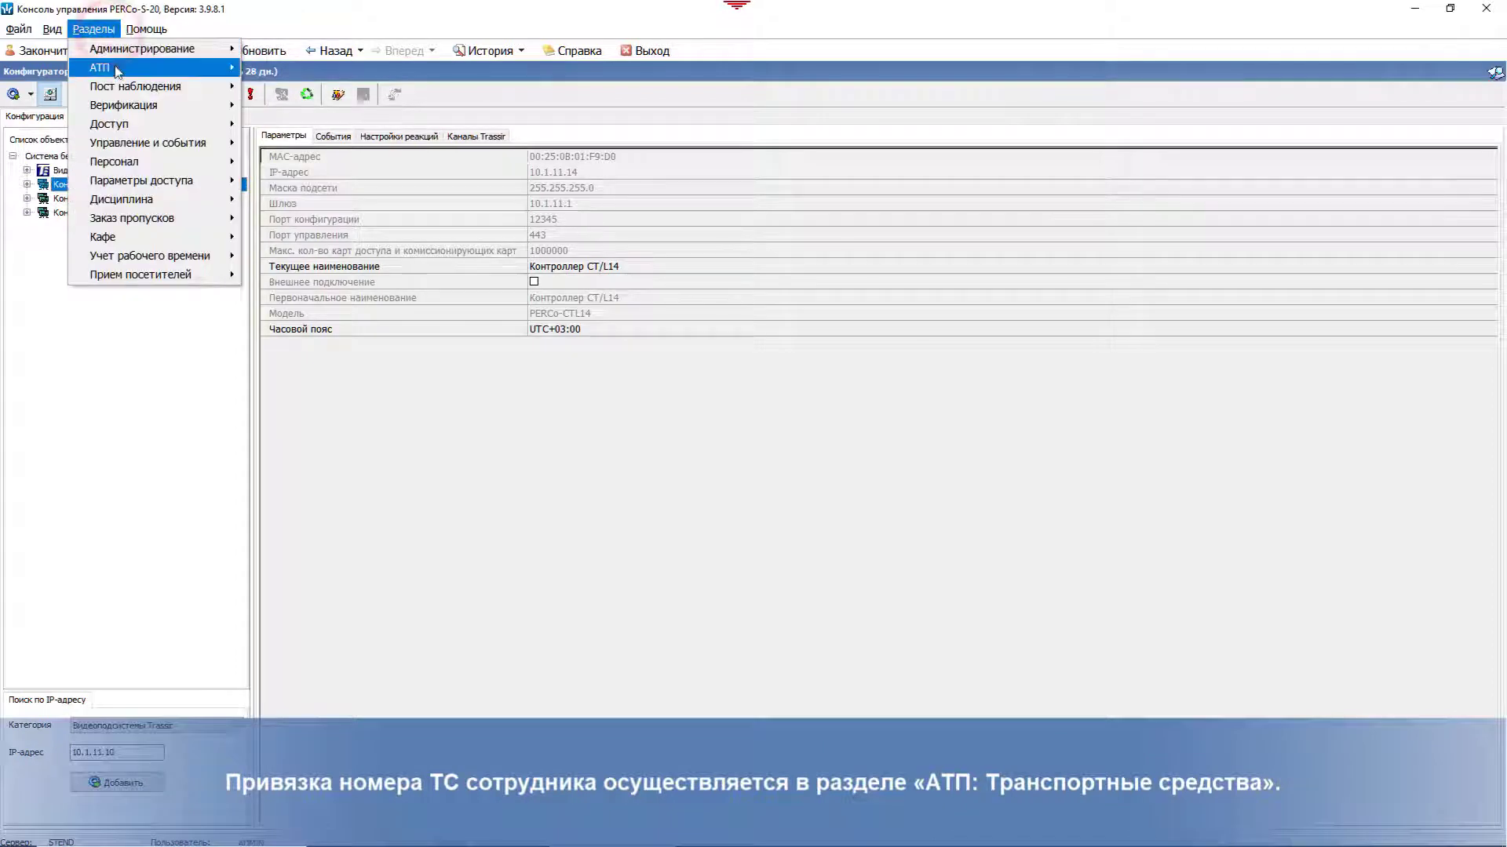
mouse_move(170, 77)
click(321, 86)
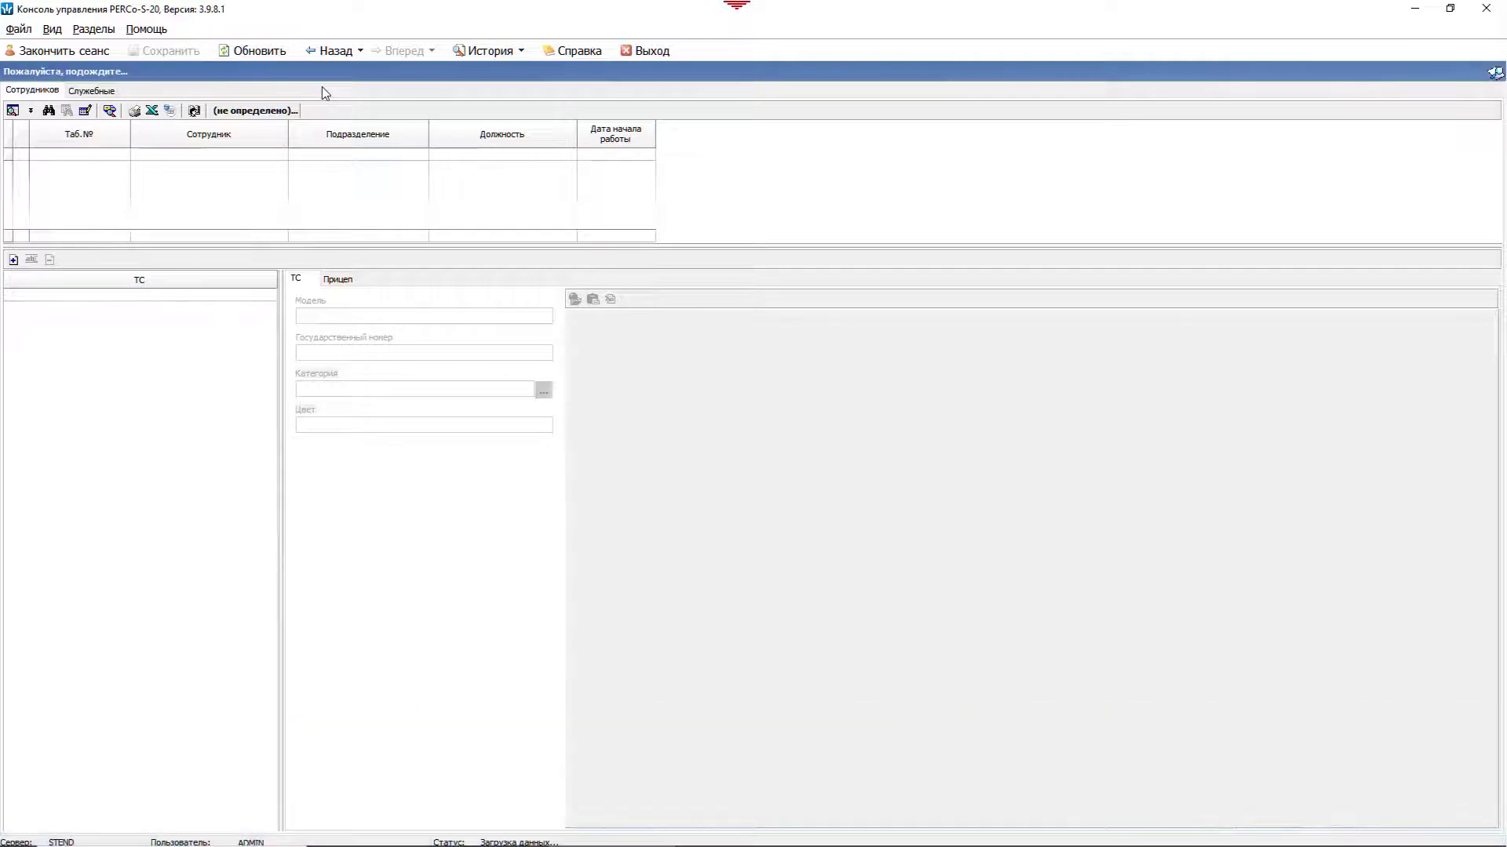
click(188, 167)
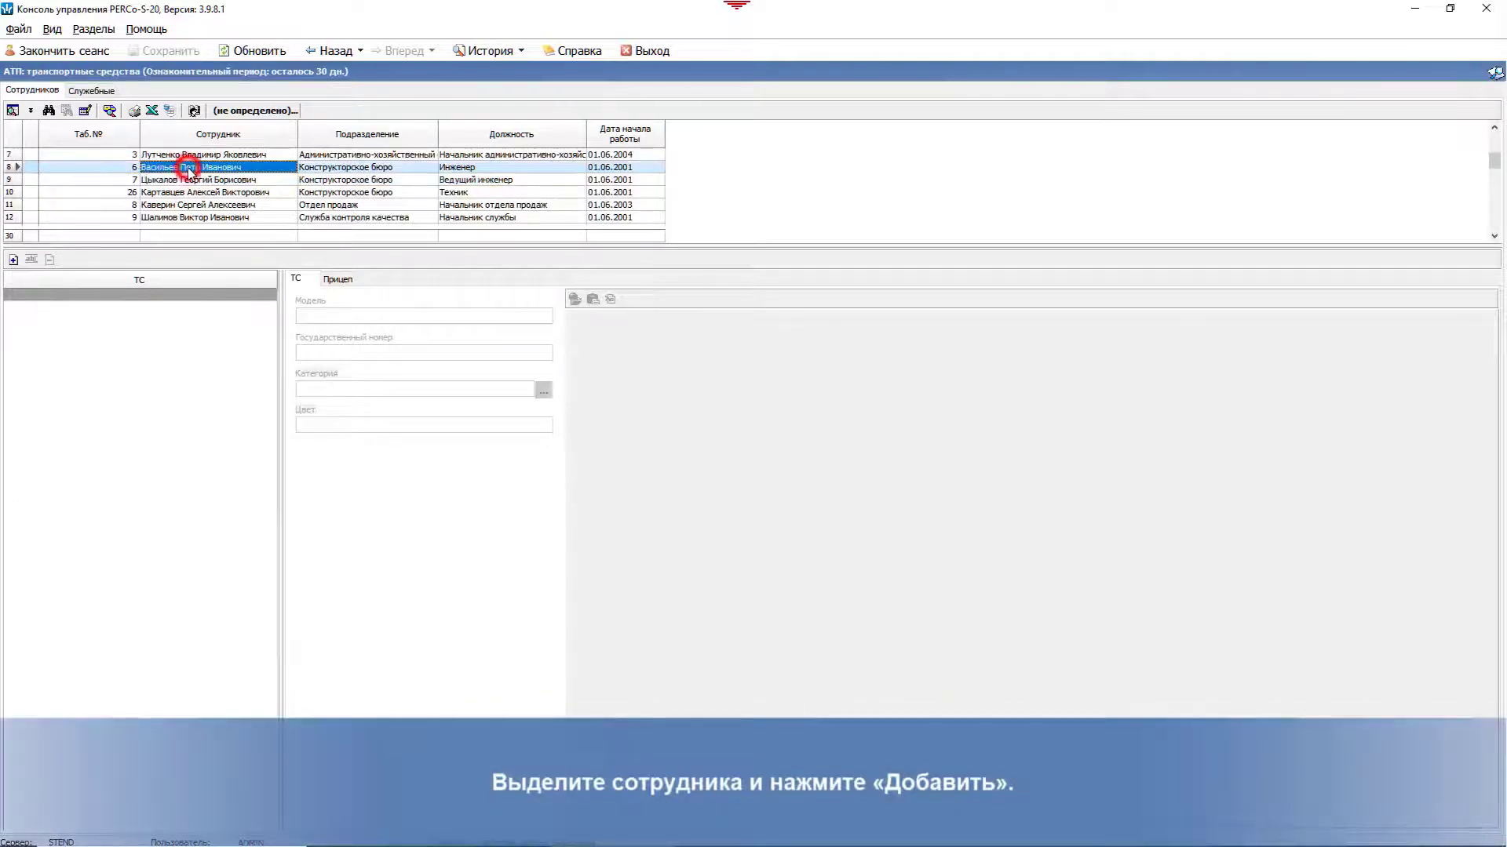
click(14, 259)
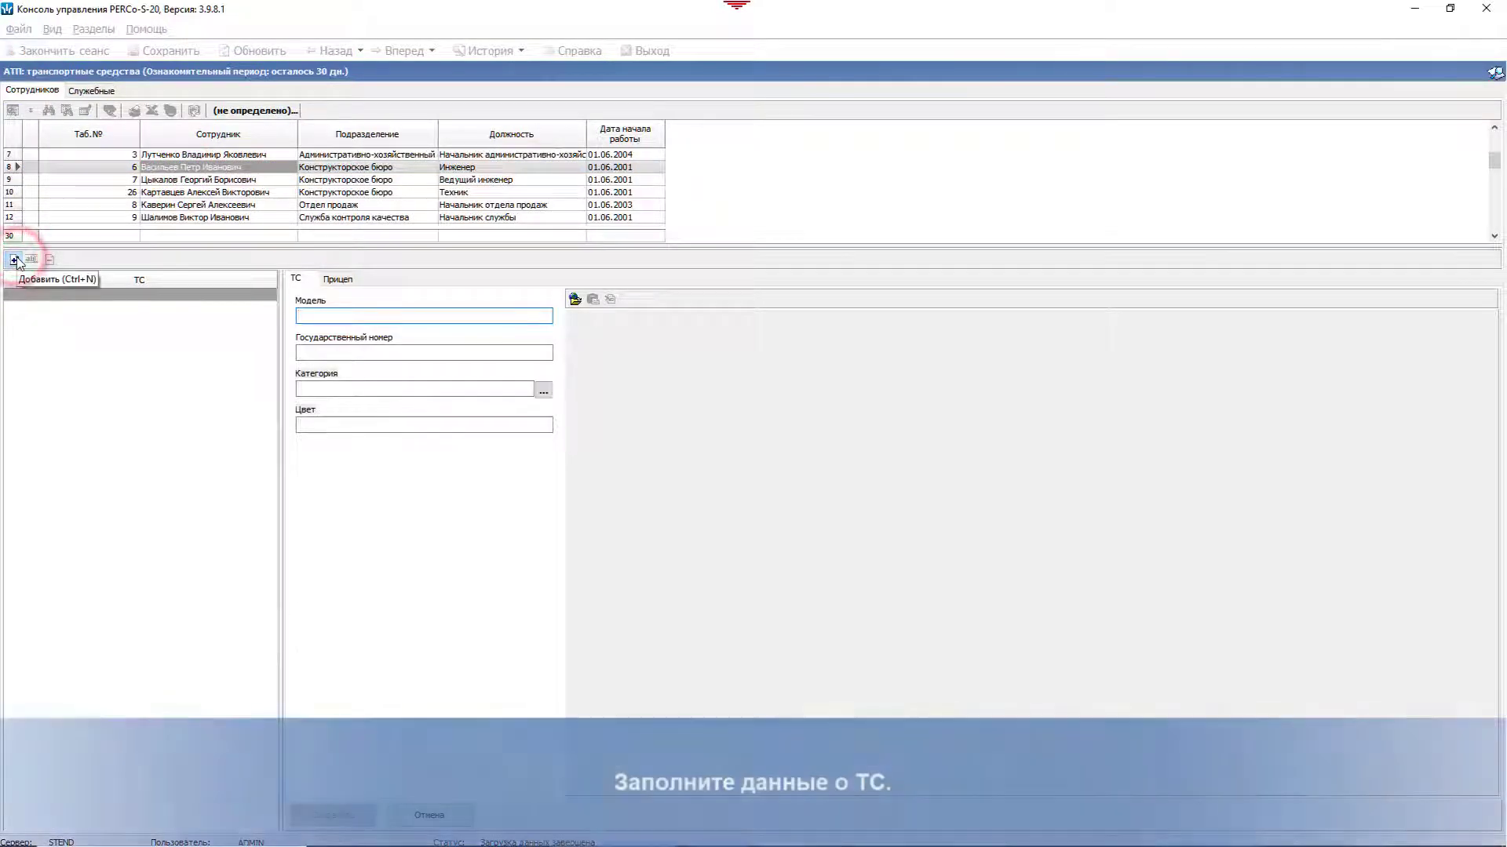
click(309, 315)
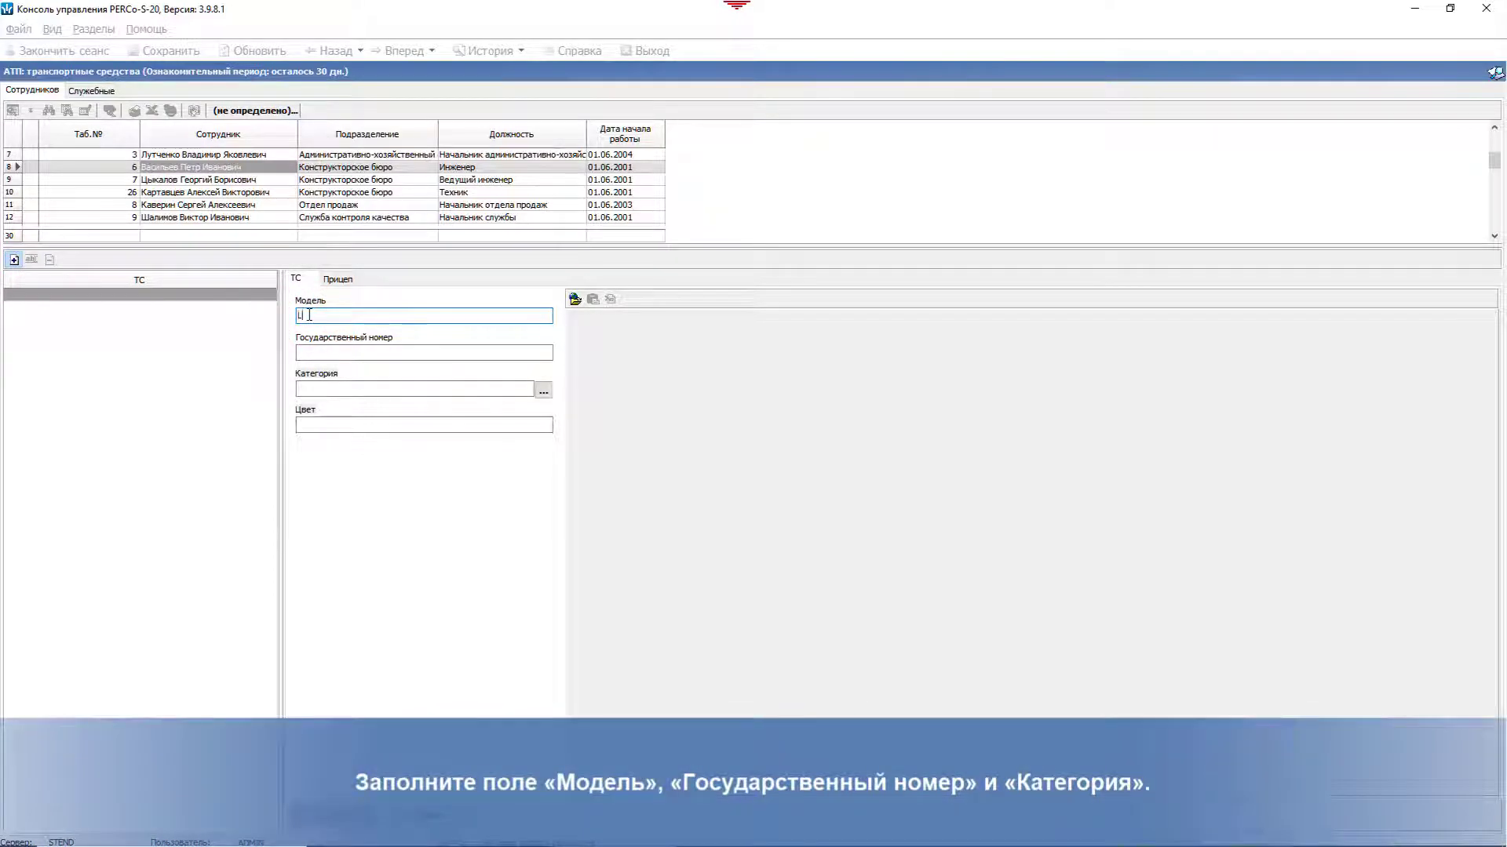
text(Lada)
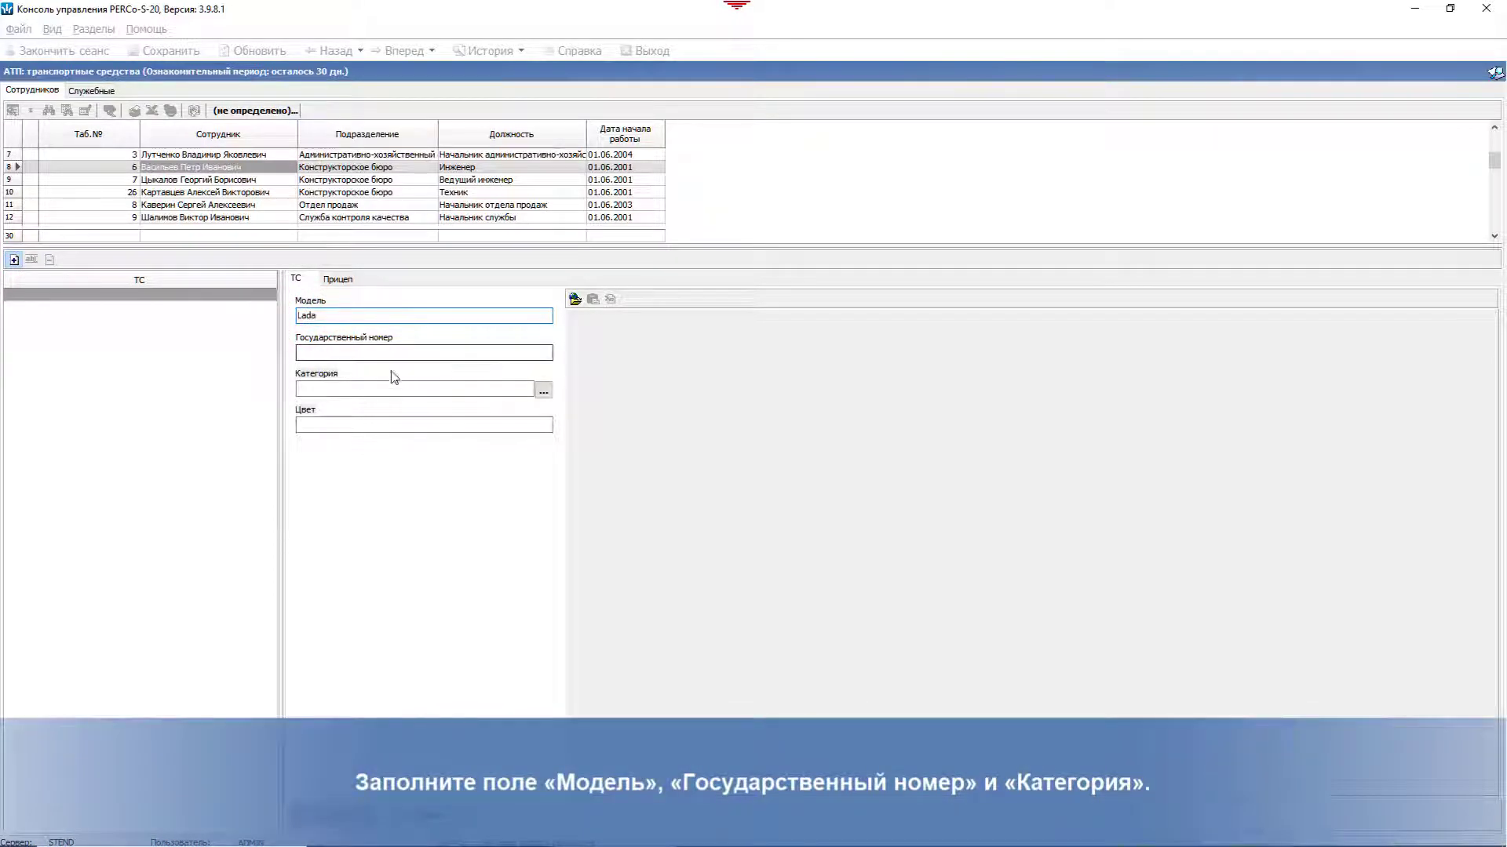
click(383, 351)
text(c)
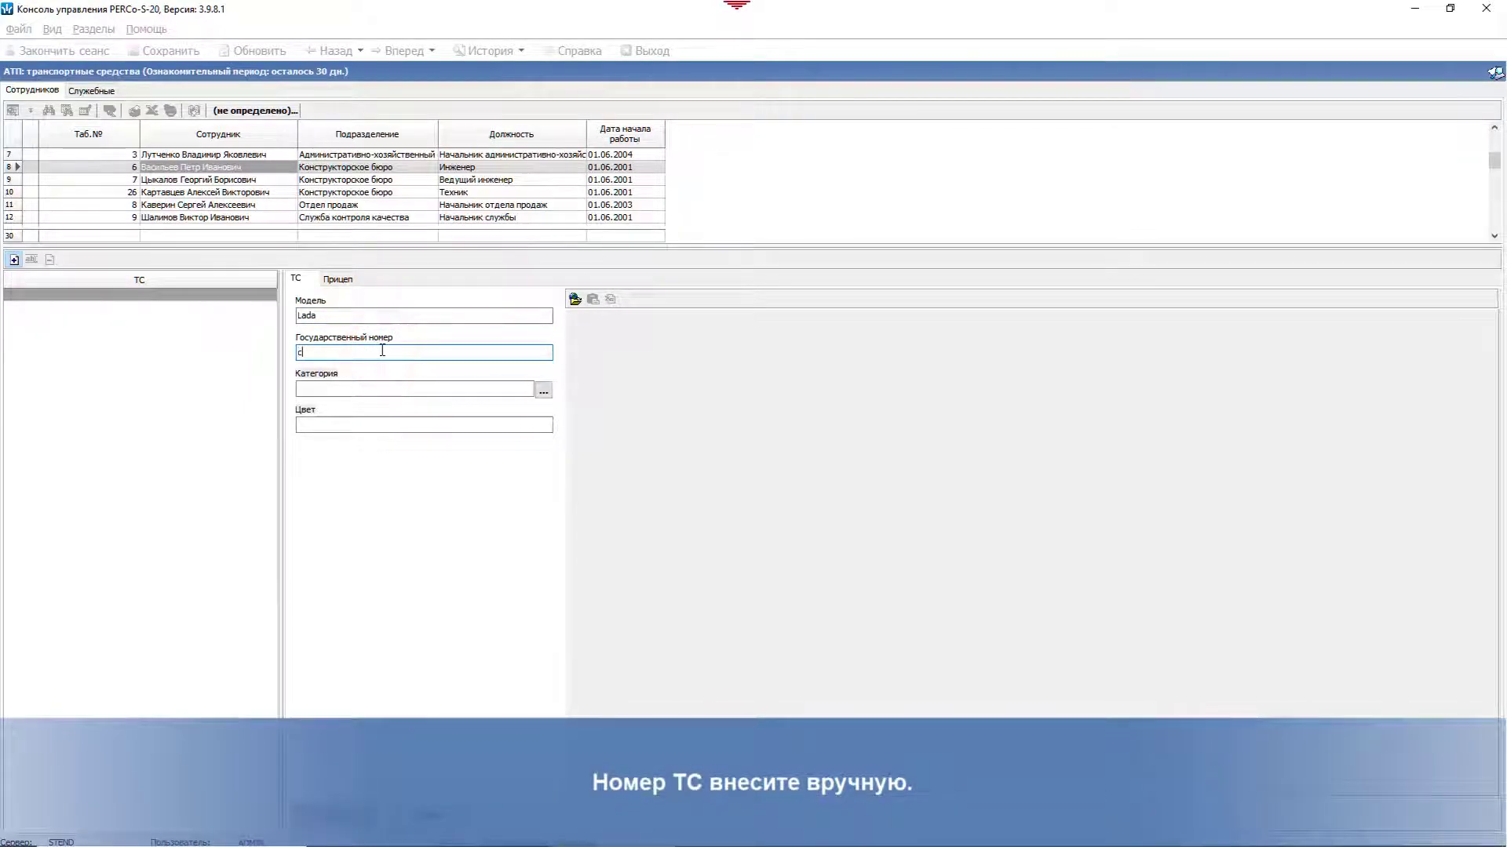
text(800ha150)
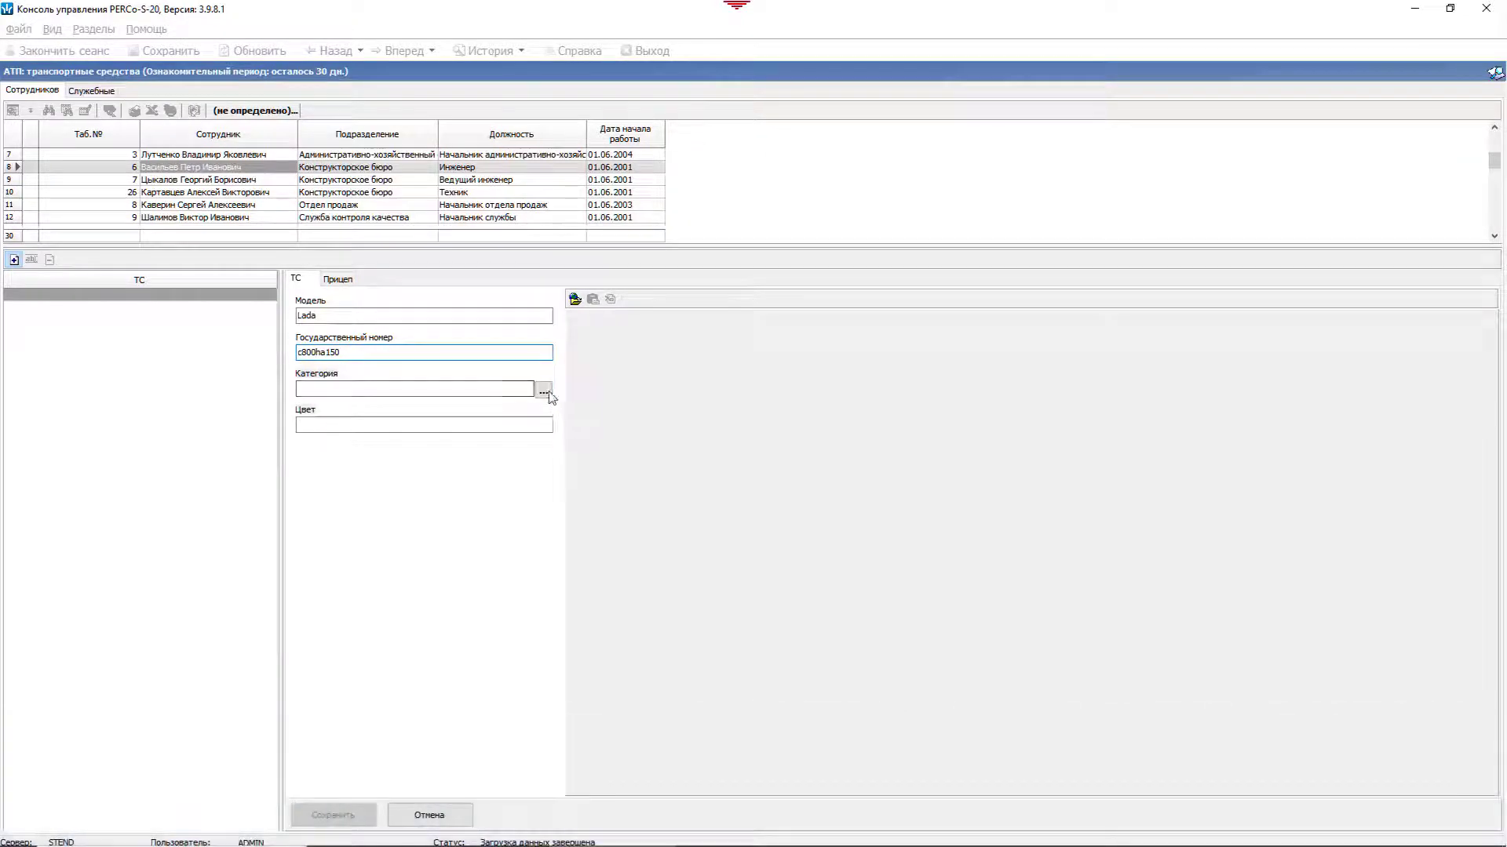
click(543, 390)
click(687, 359)
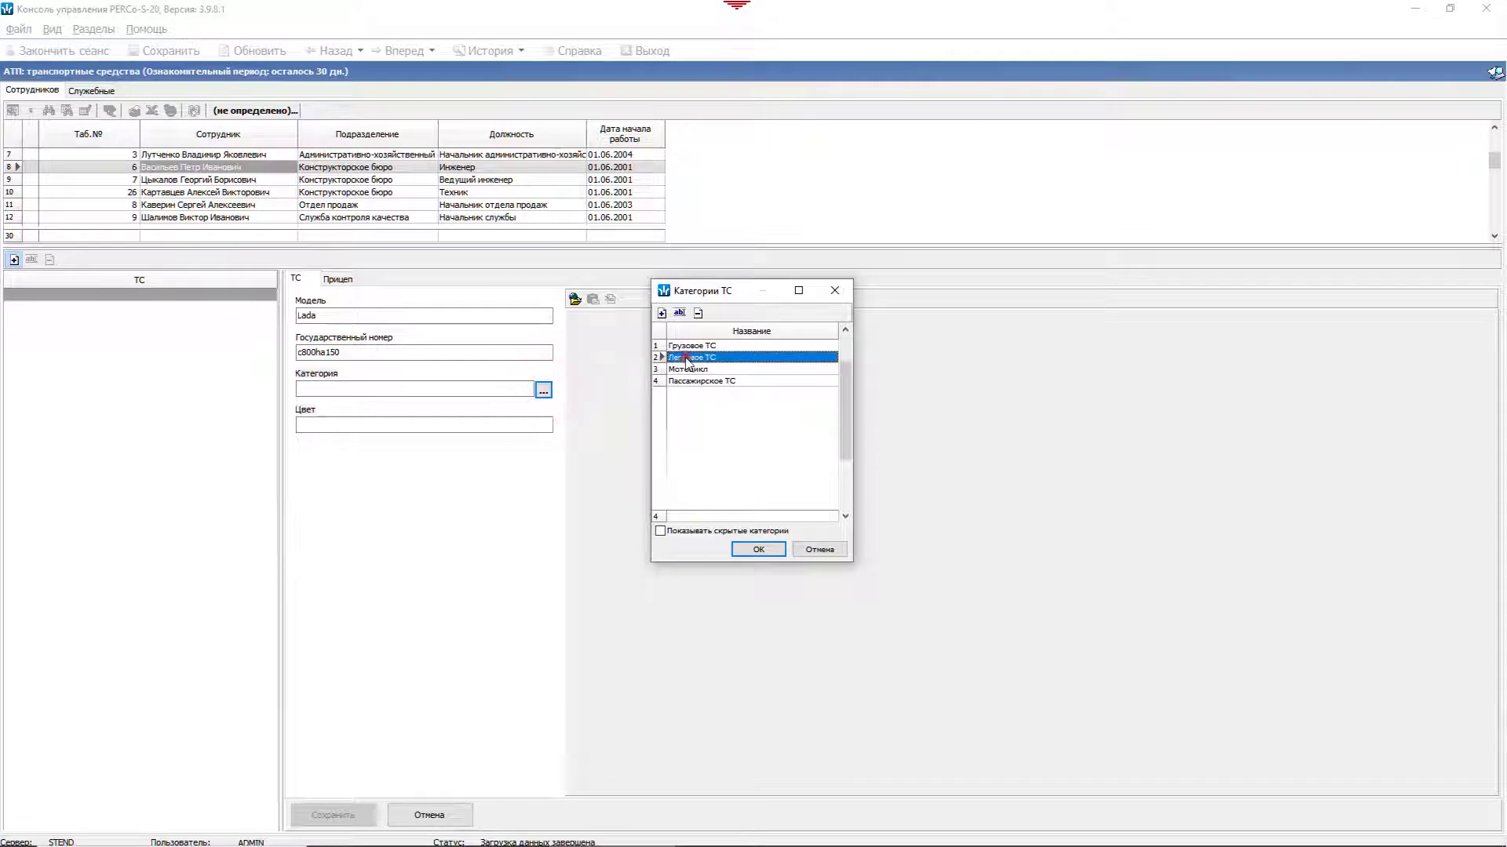
click(757, 549)
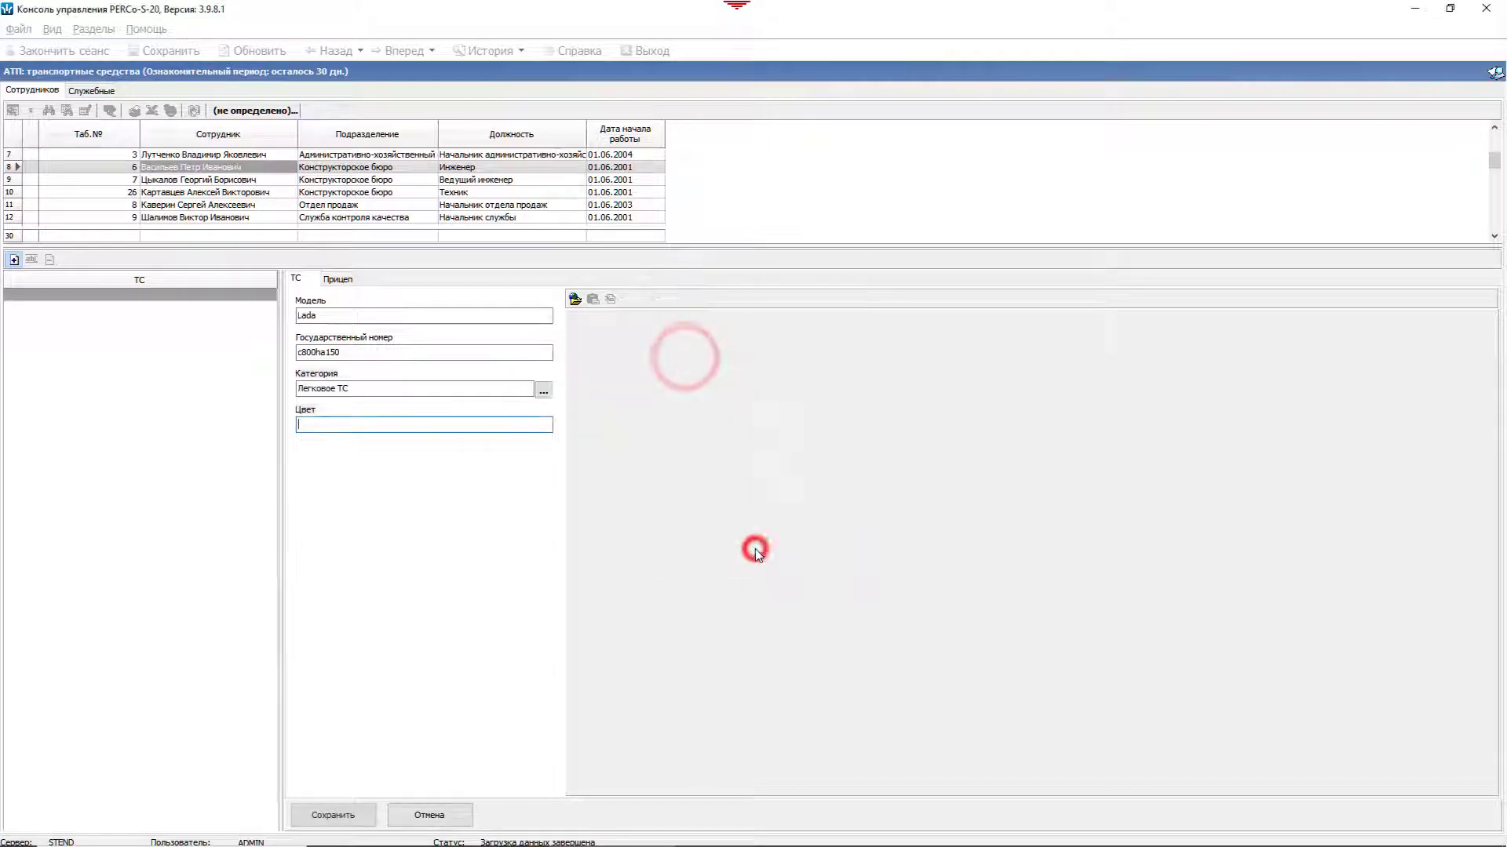
click(333, 815)
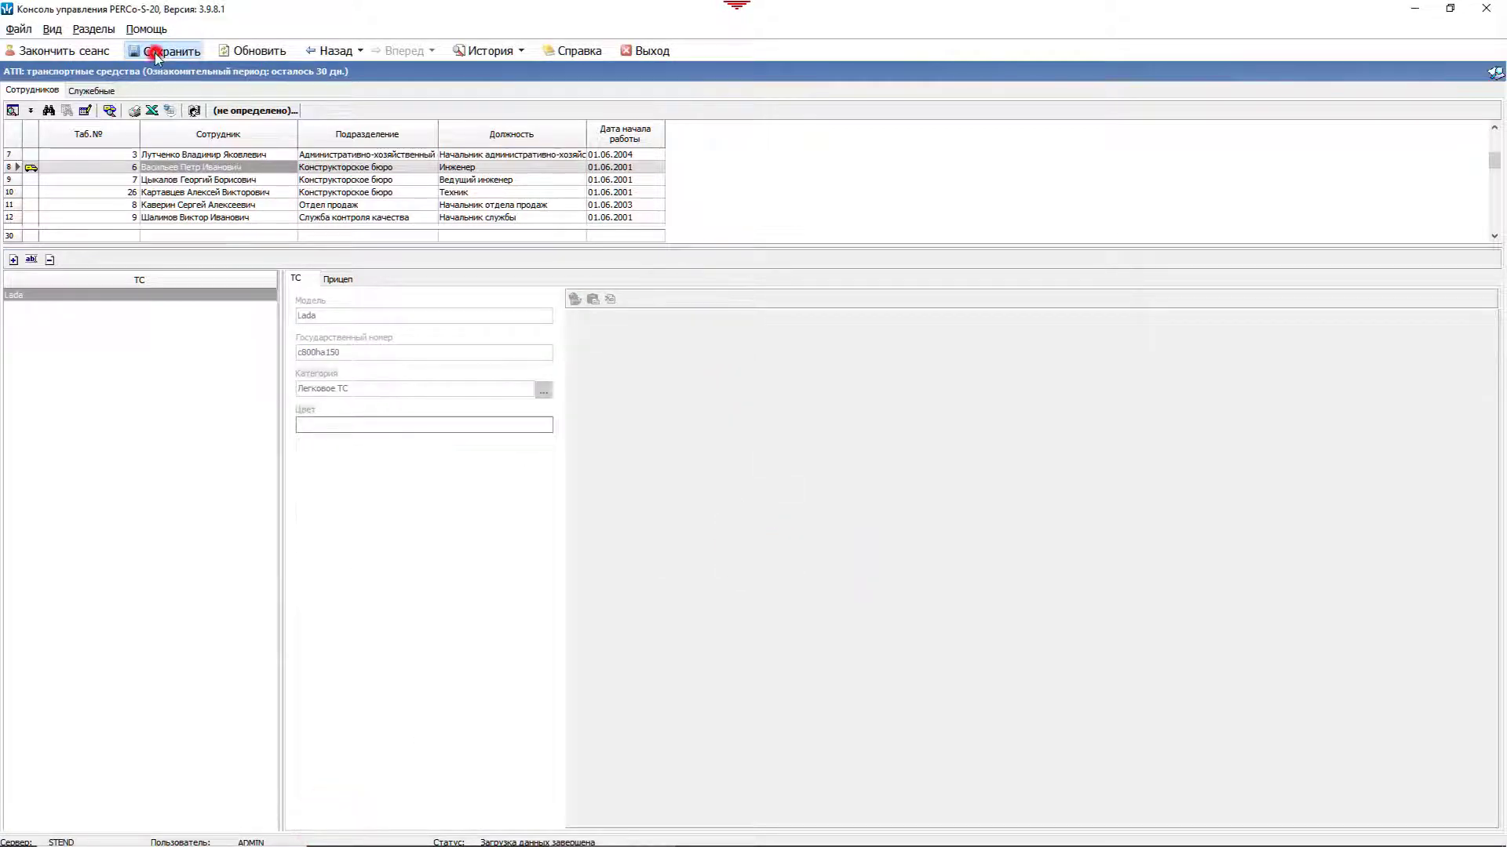
click(93, 30)
mouse_move(127, 129)
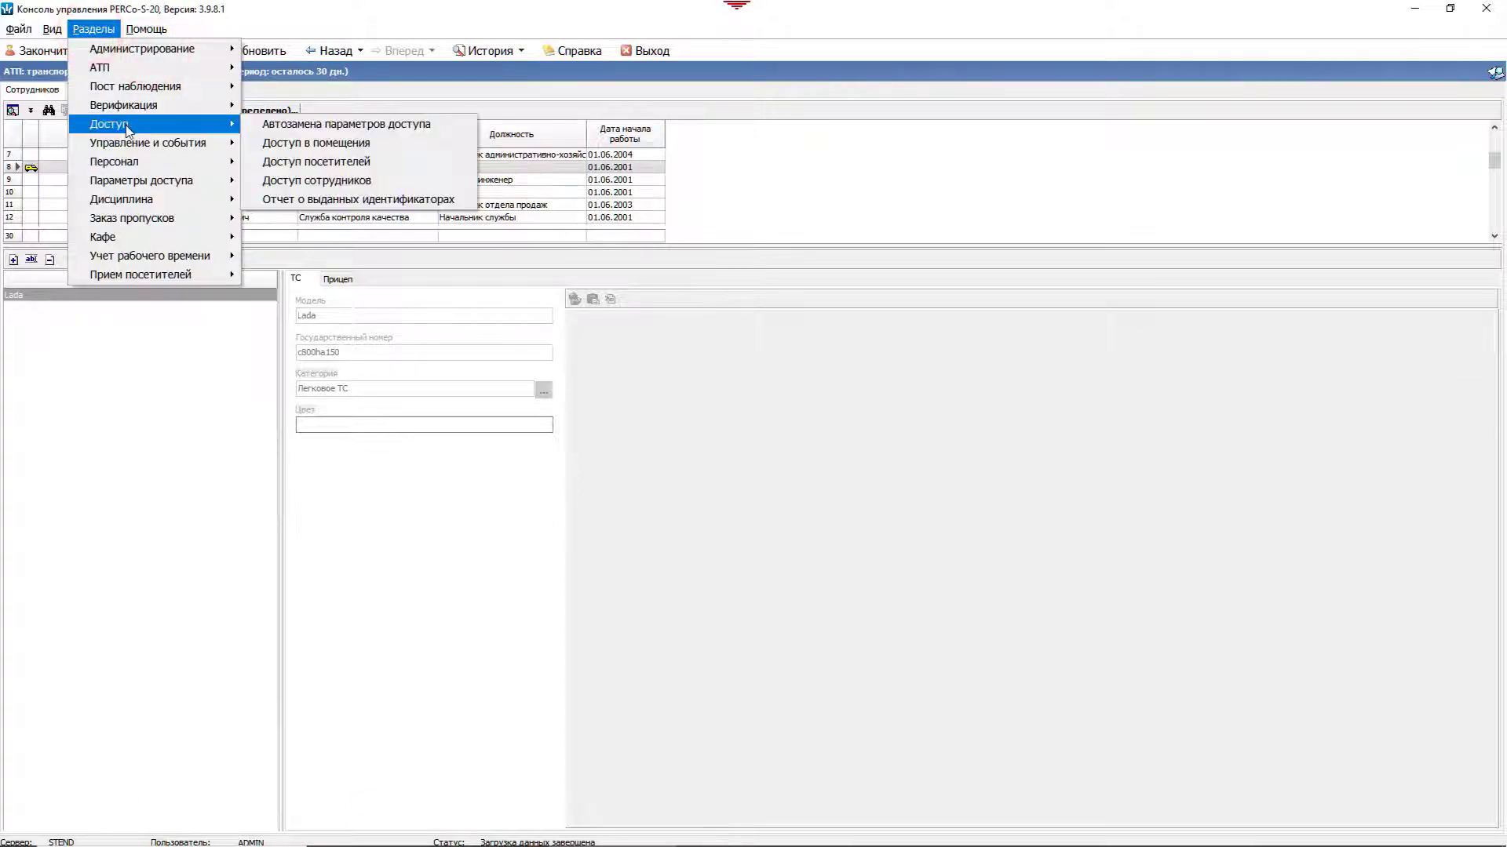
click(322, 182)
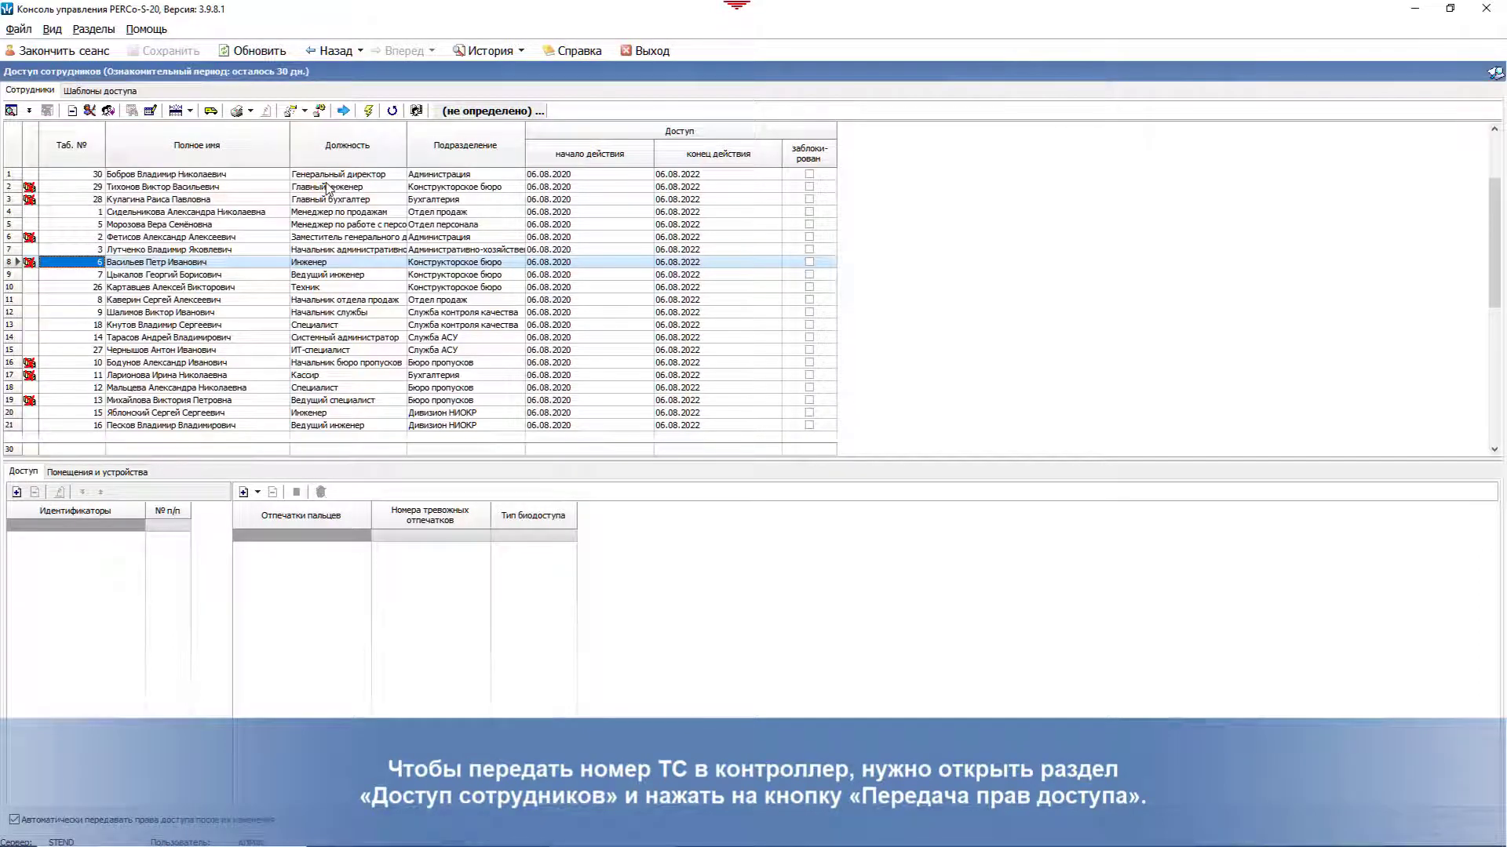
click(367, 113)
click(837, 464)
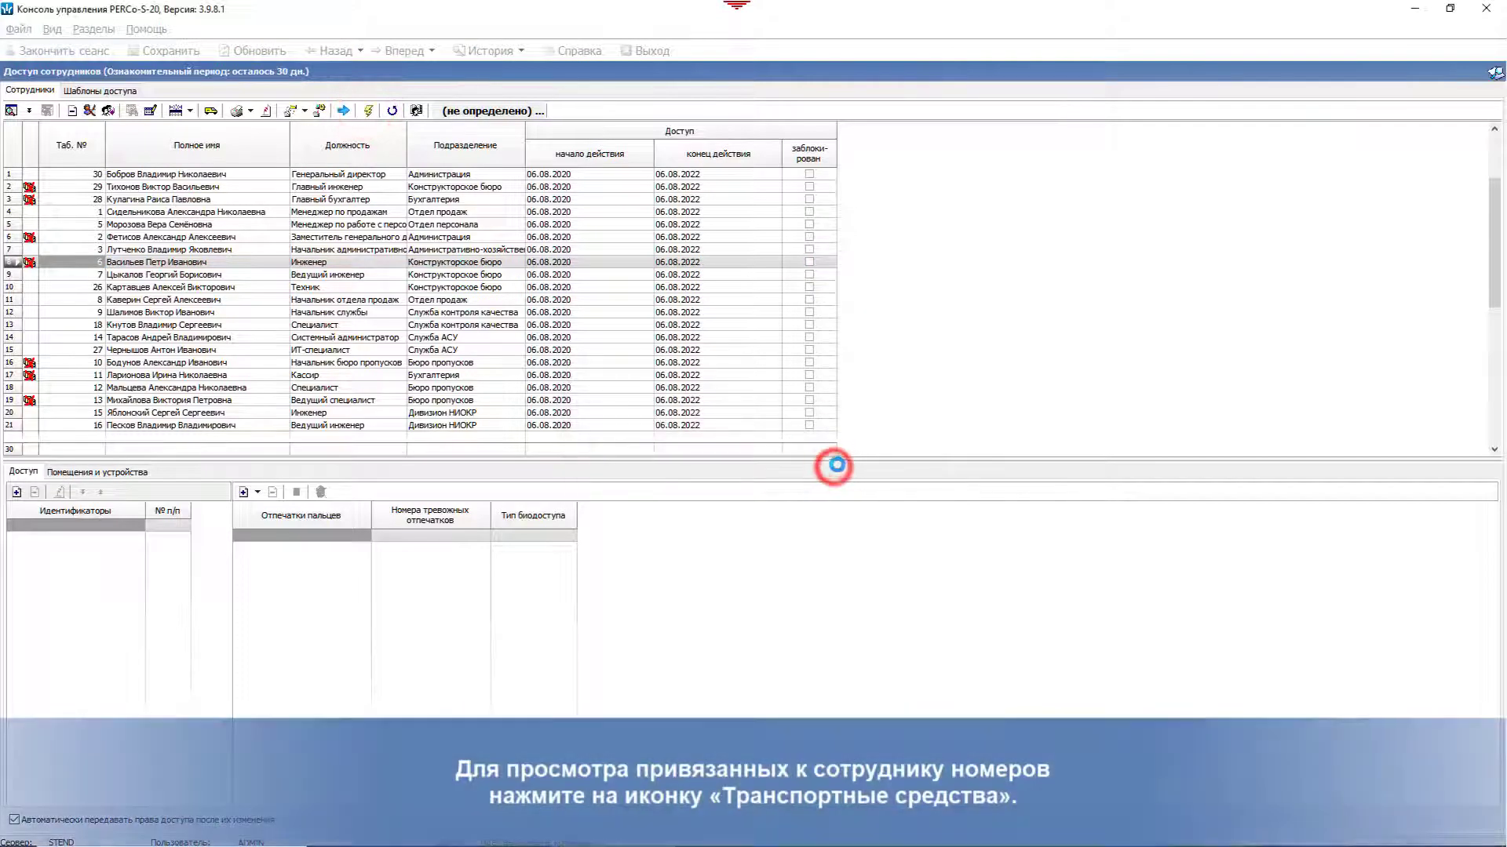
click(217, 115)
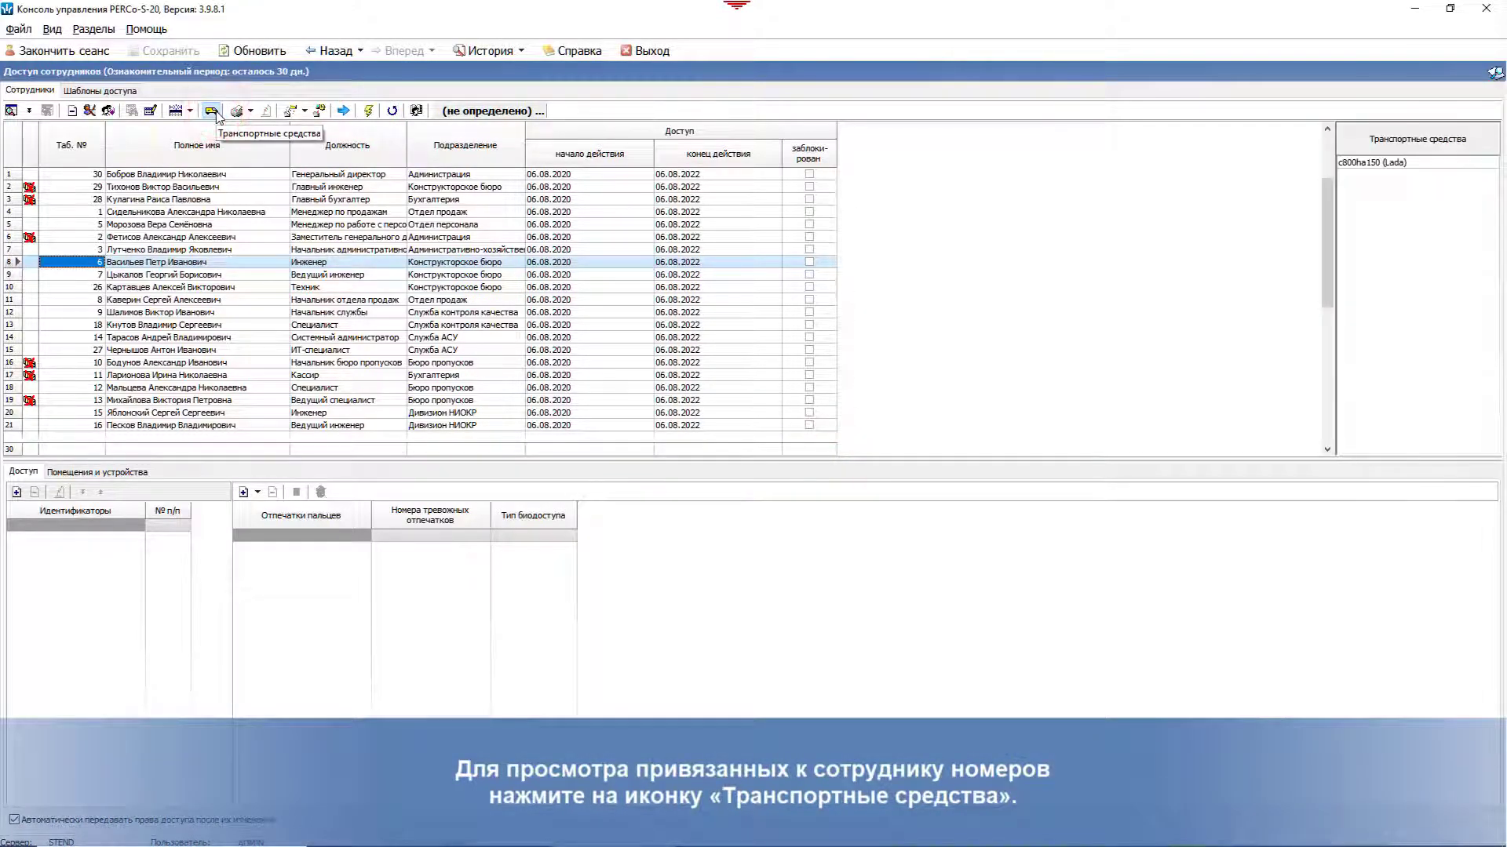
click(102, 33)
mouse_move(116, 72)
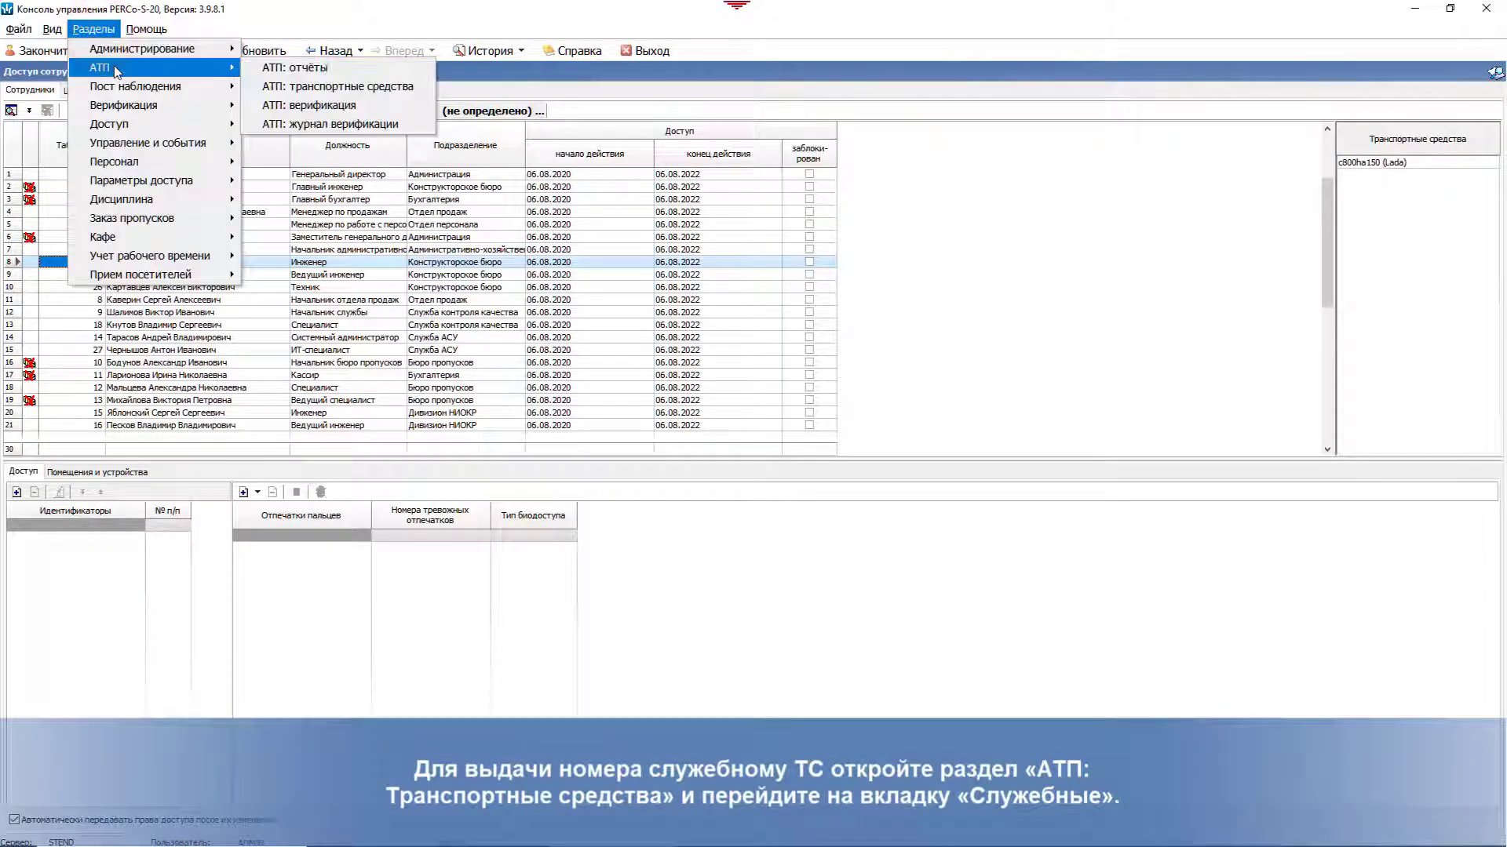
click(276, 87)
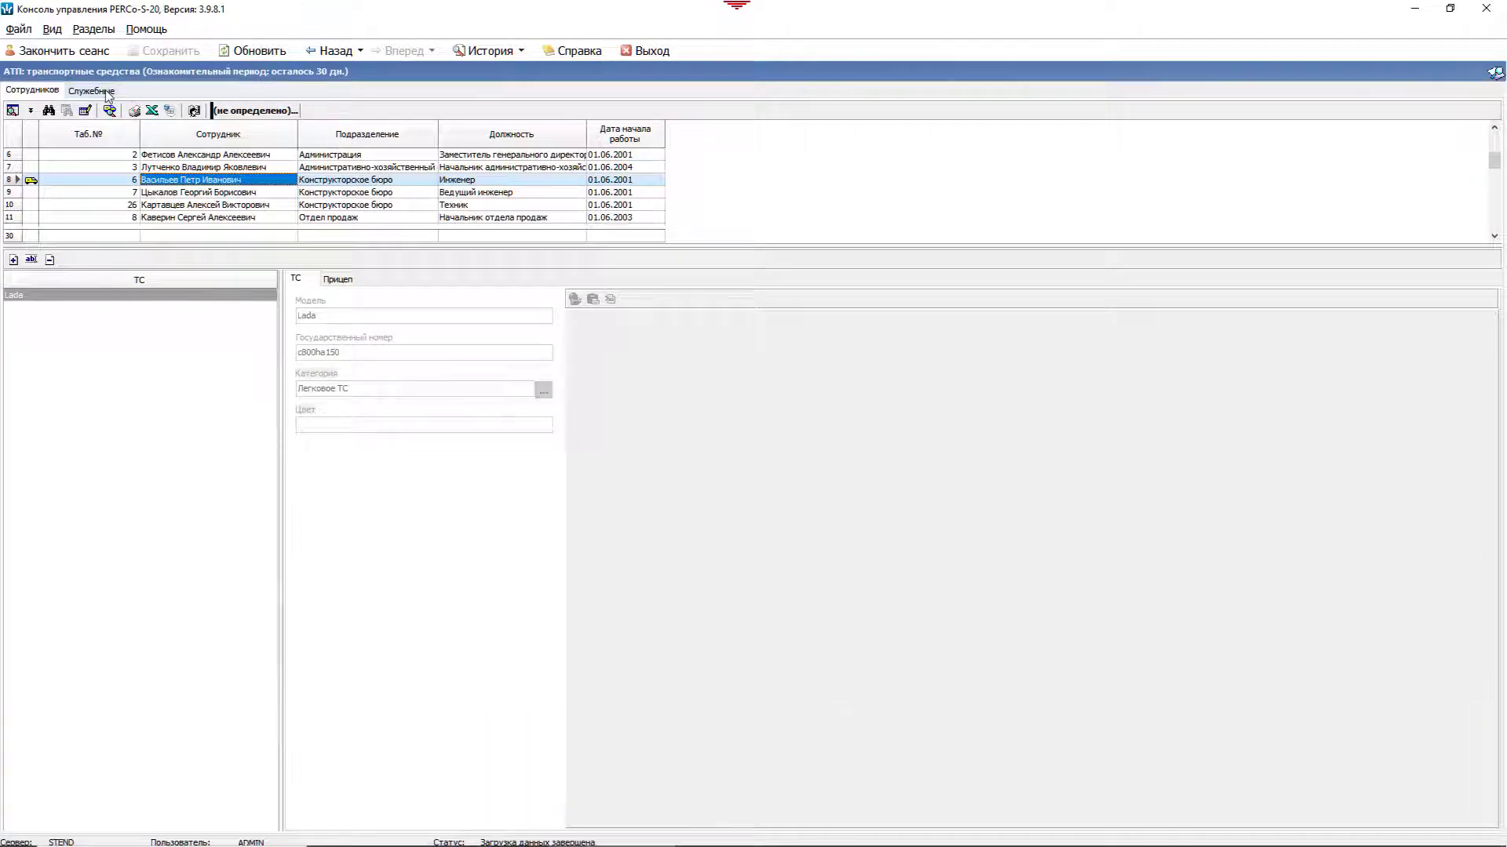
click(105, 90)
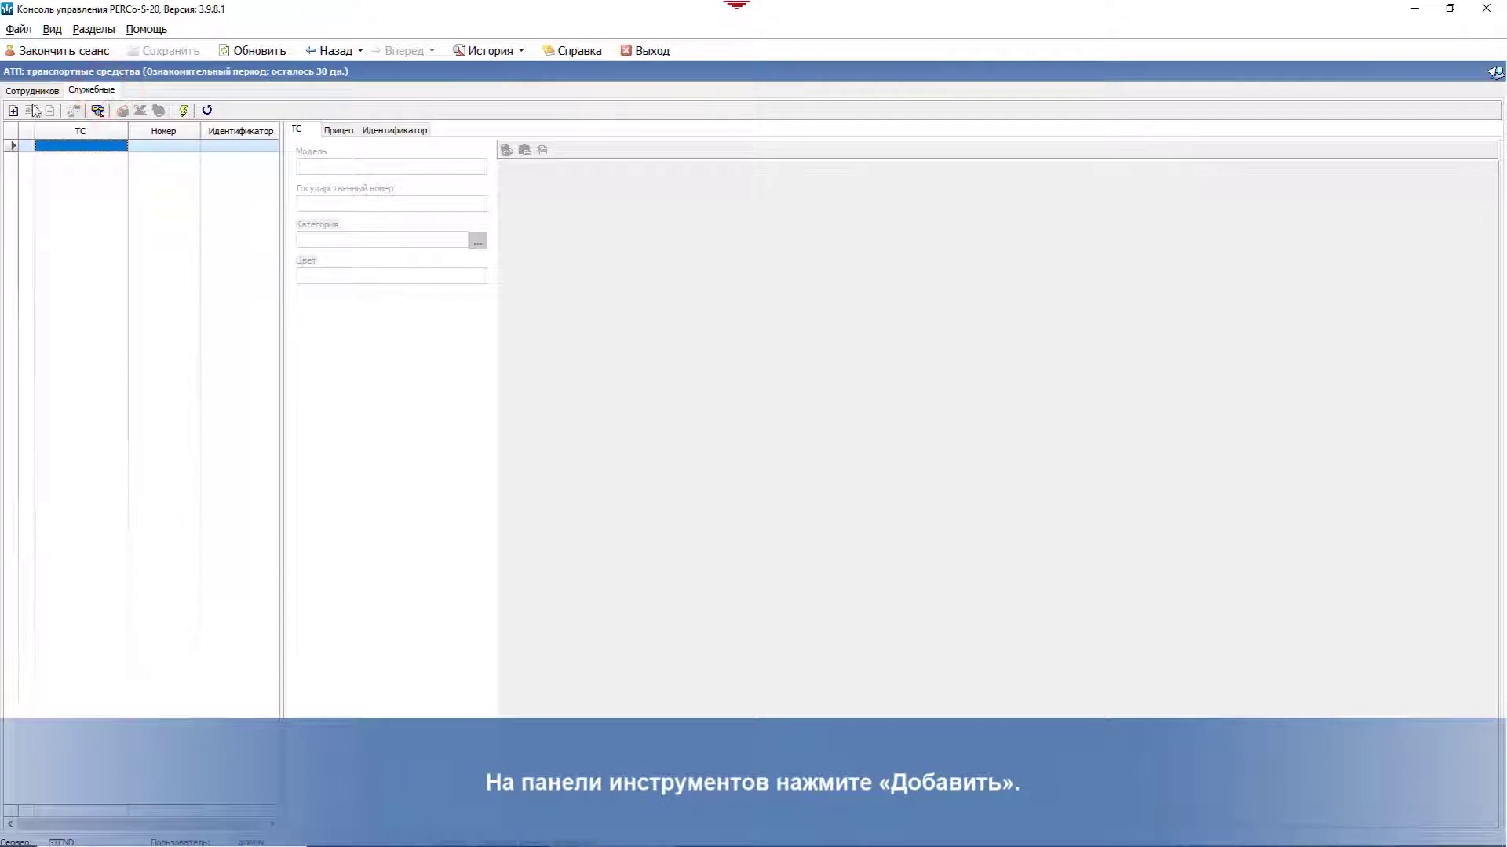
click(13, 110)
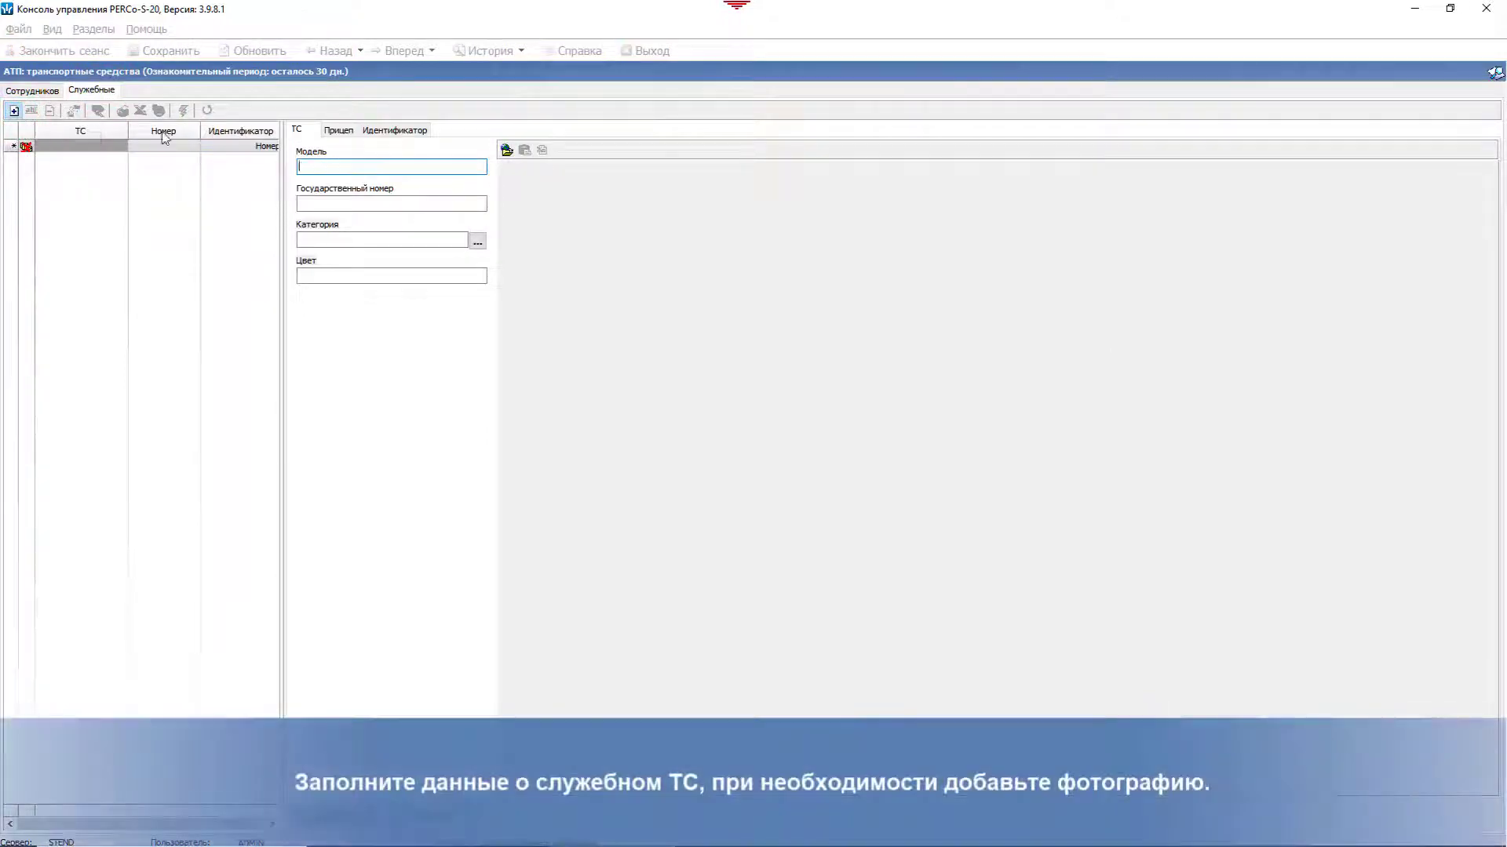
click(310, 163)
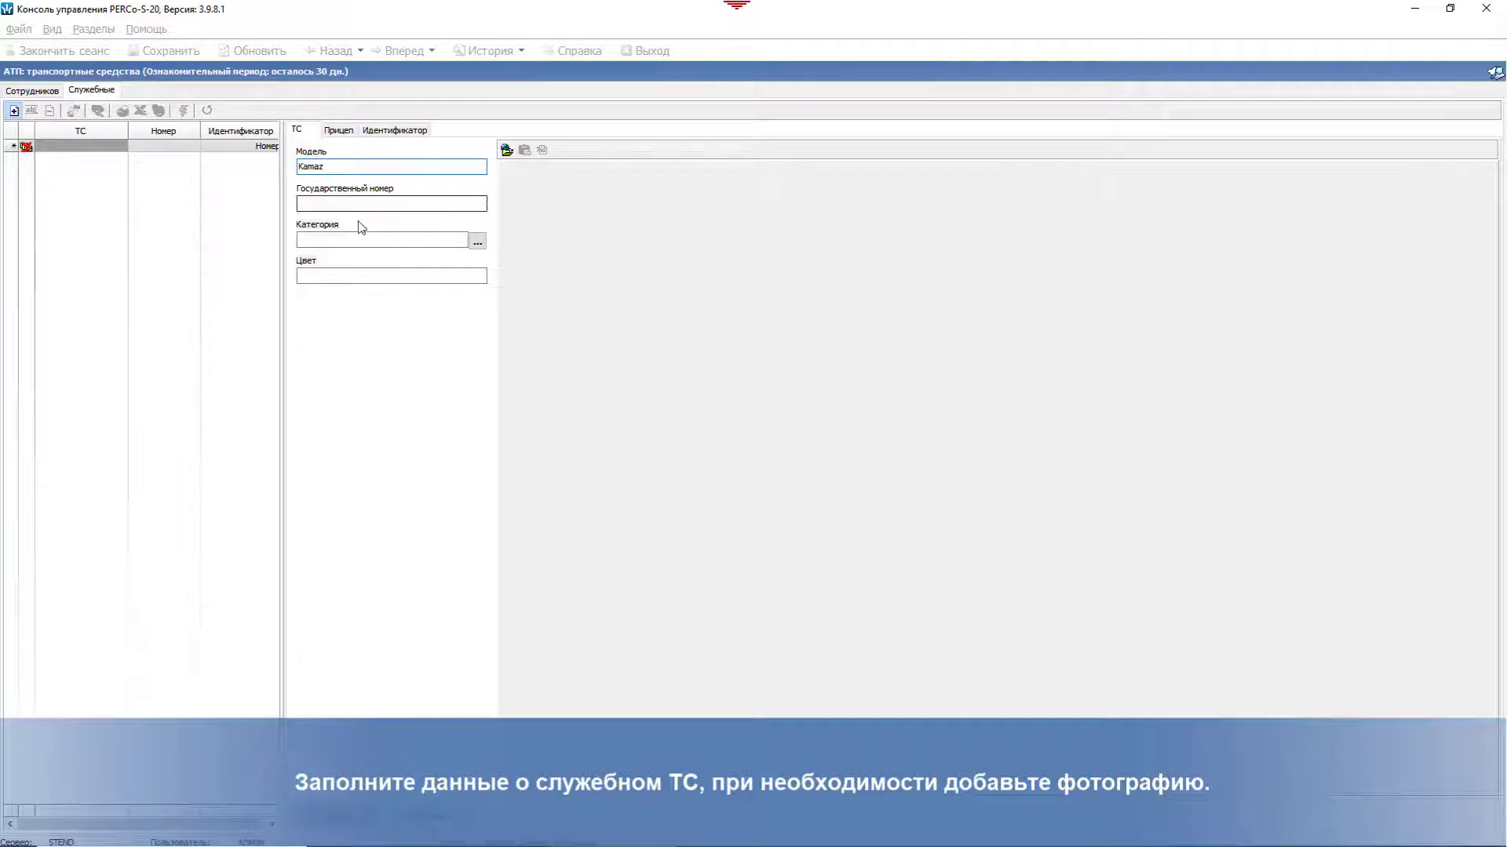
click(341, 203)
text(c065mk78)
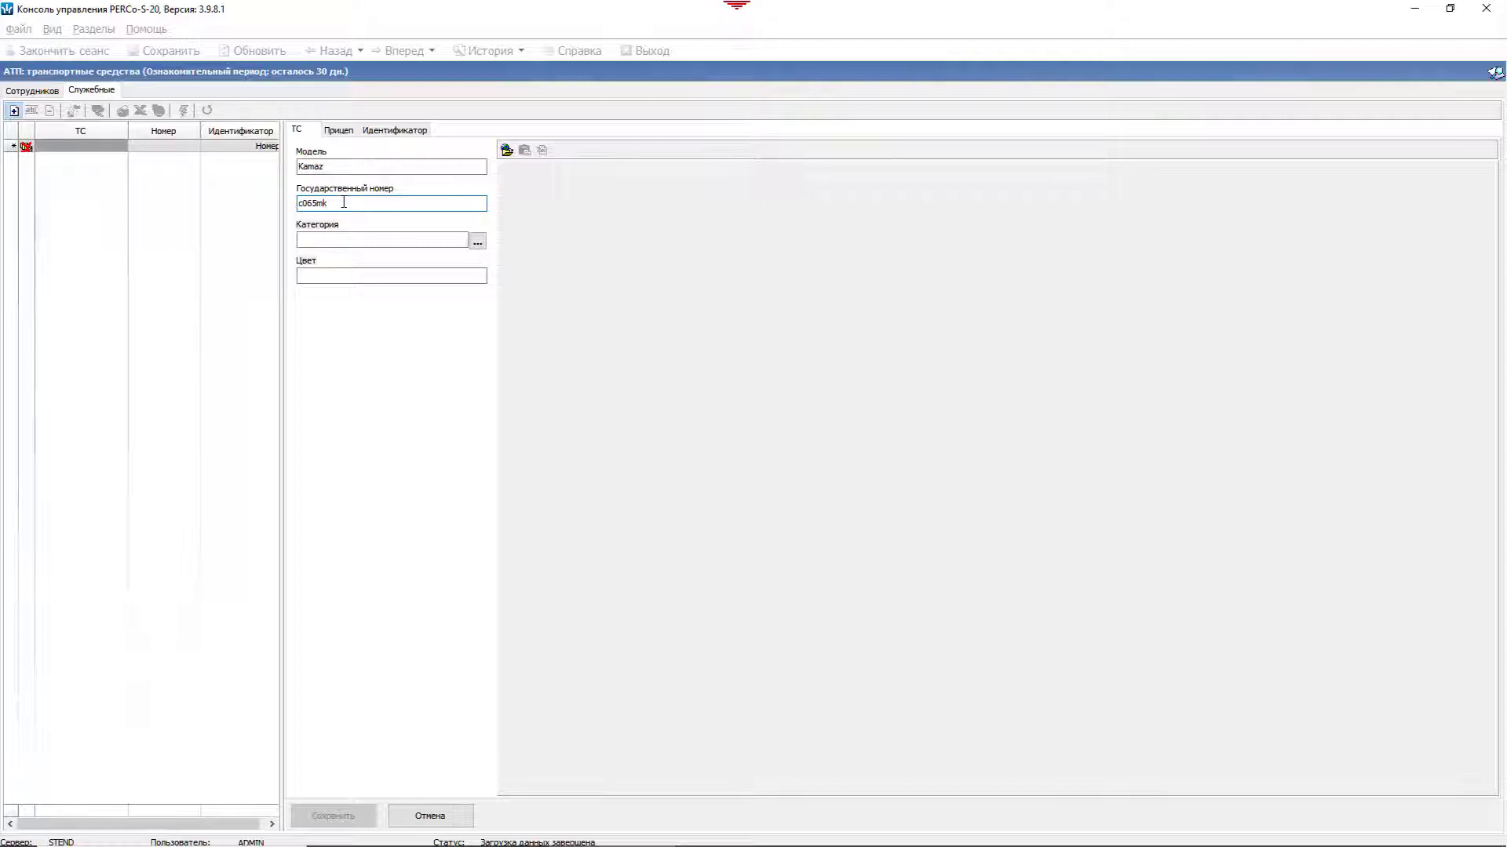
Step: Set the vehicle category to Грузовое ТС and review the trailer and identifier tabs
click(477, 241)
click(702, 352)
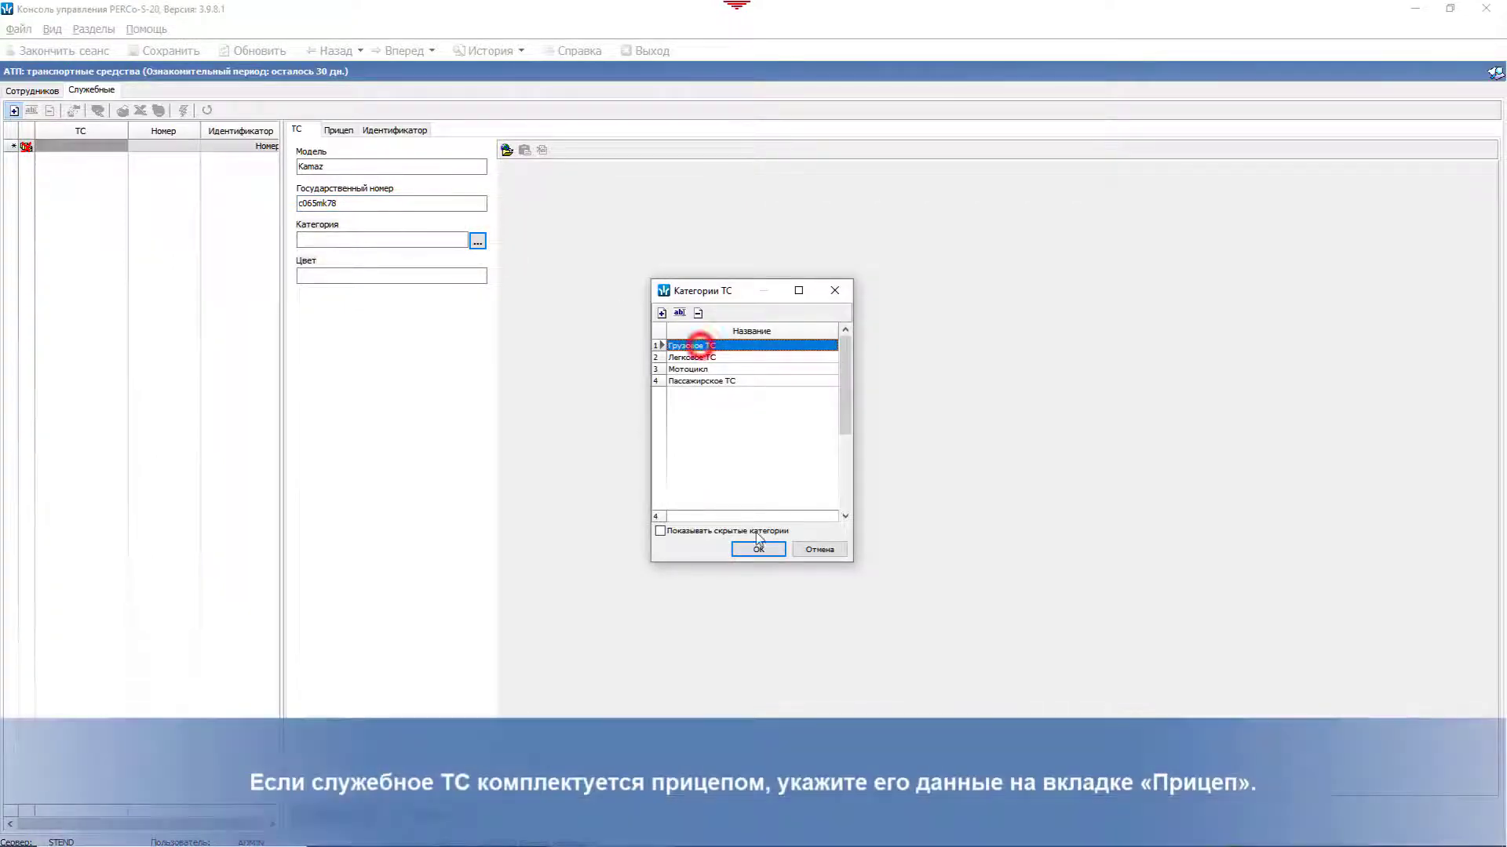
click(758, 548)
click(341, 131)
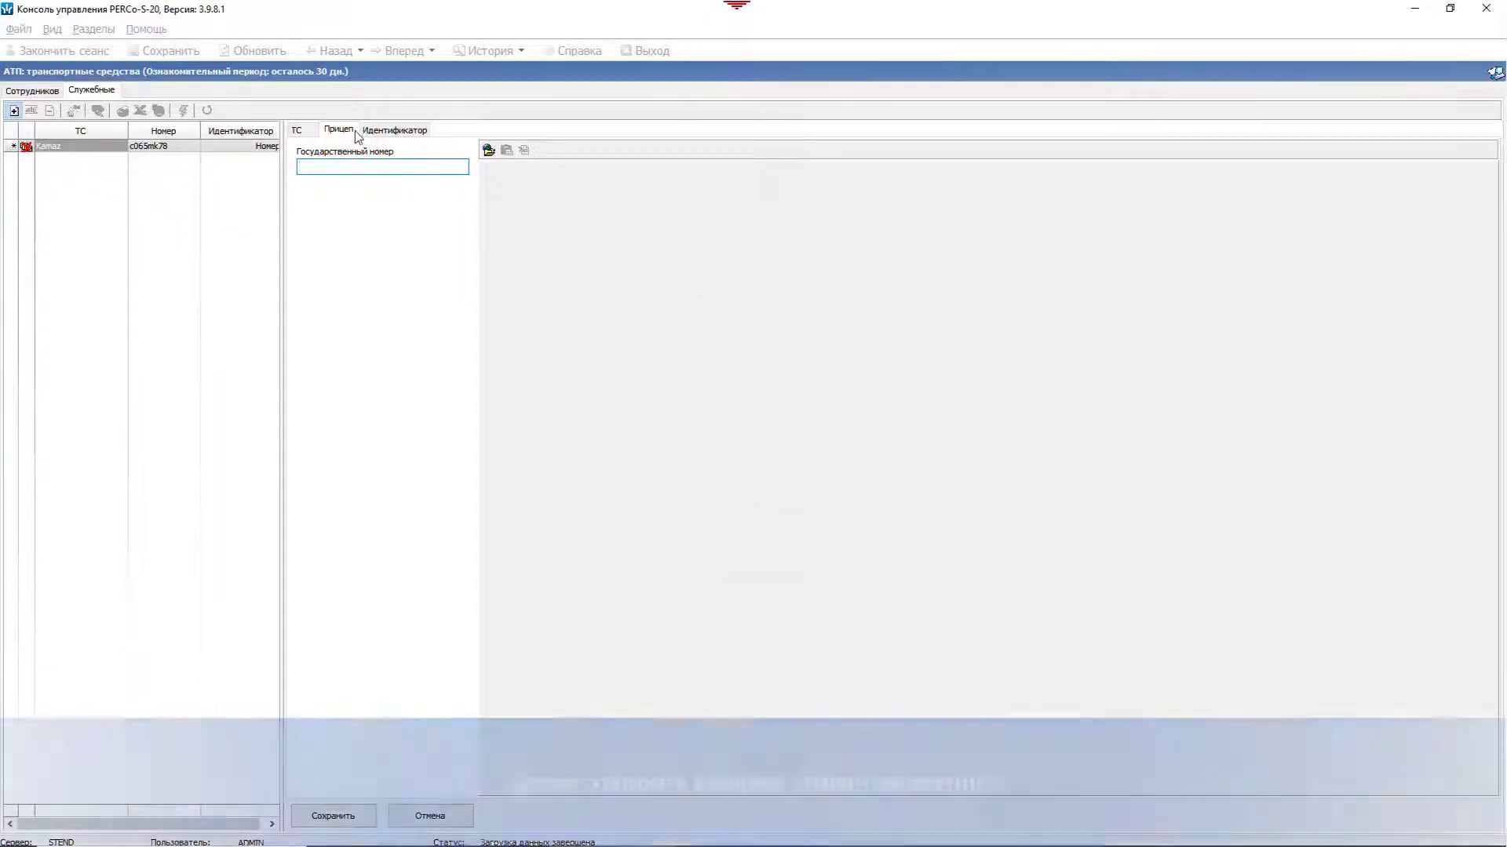
click(395, 131)
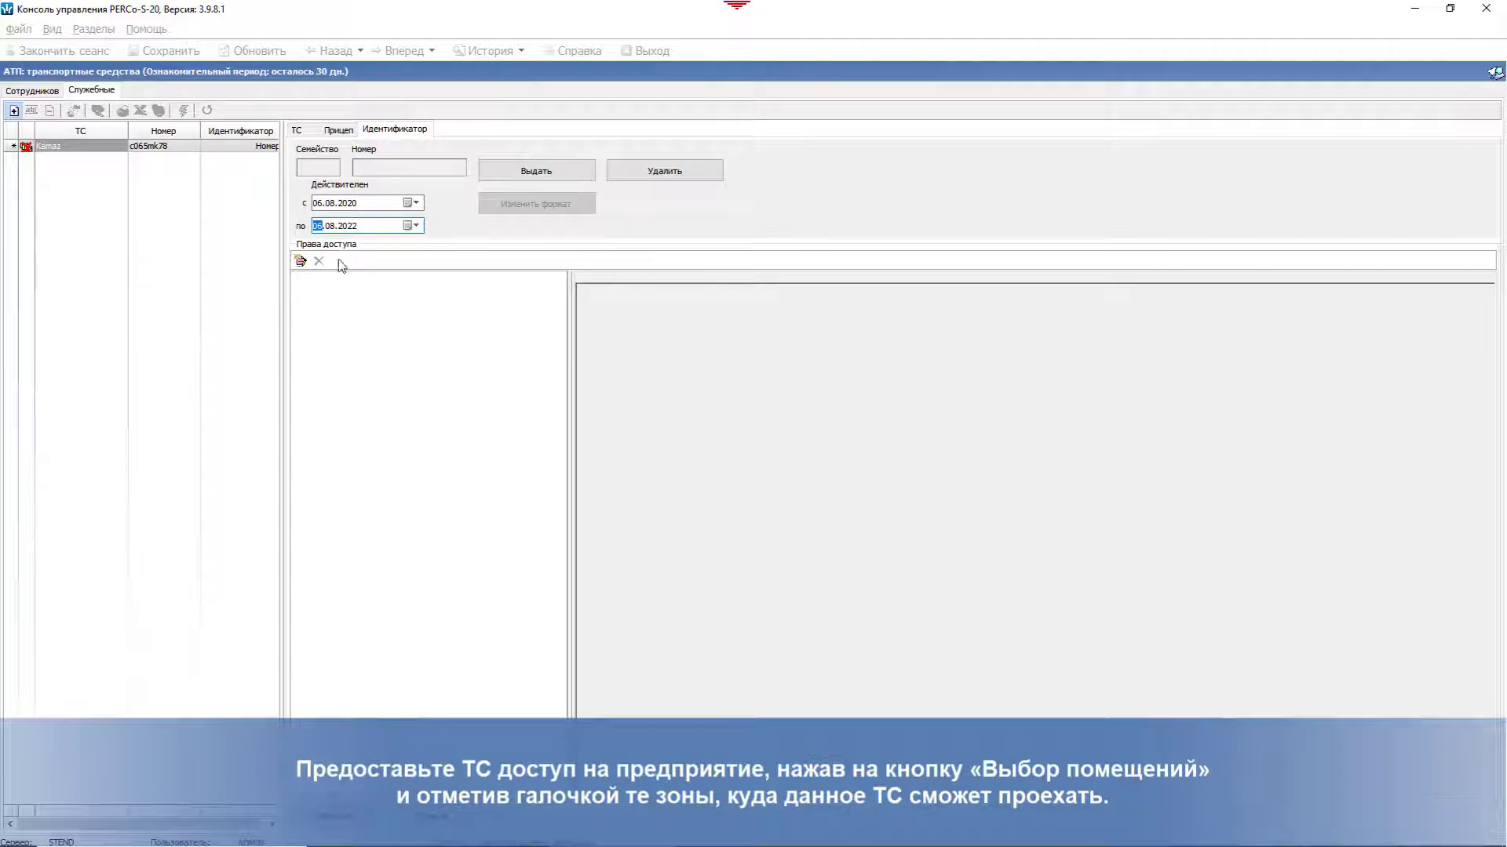
Step: Grant the Kamaz vehicle access to the АТП zone and save the record
click(301, 261)
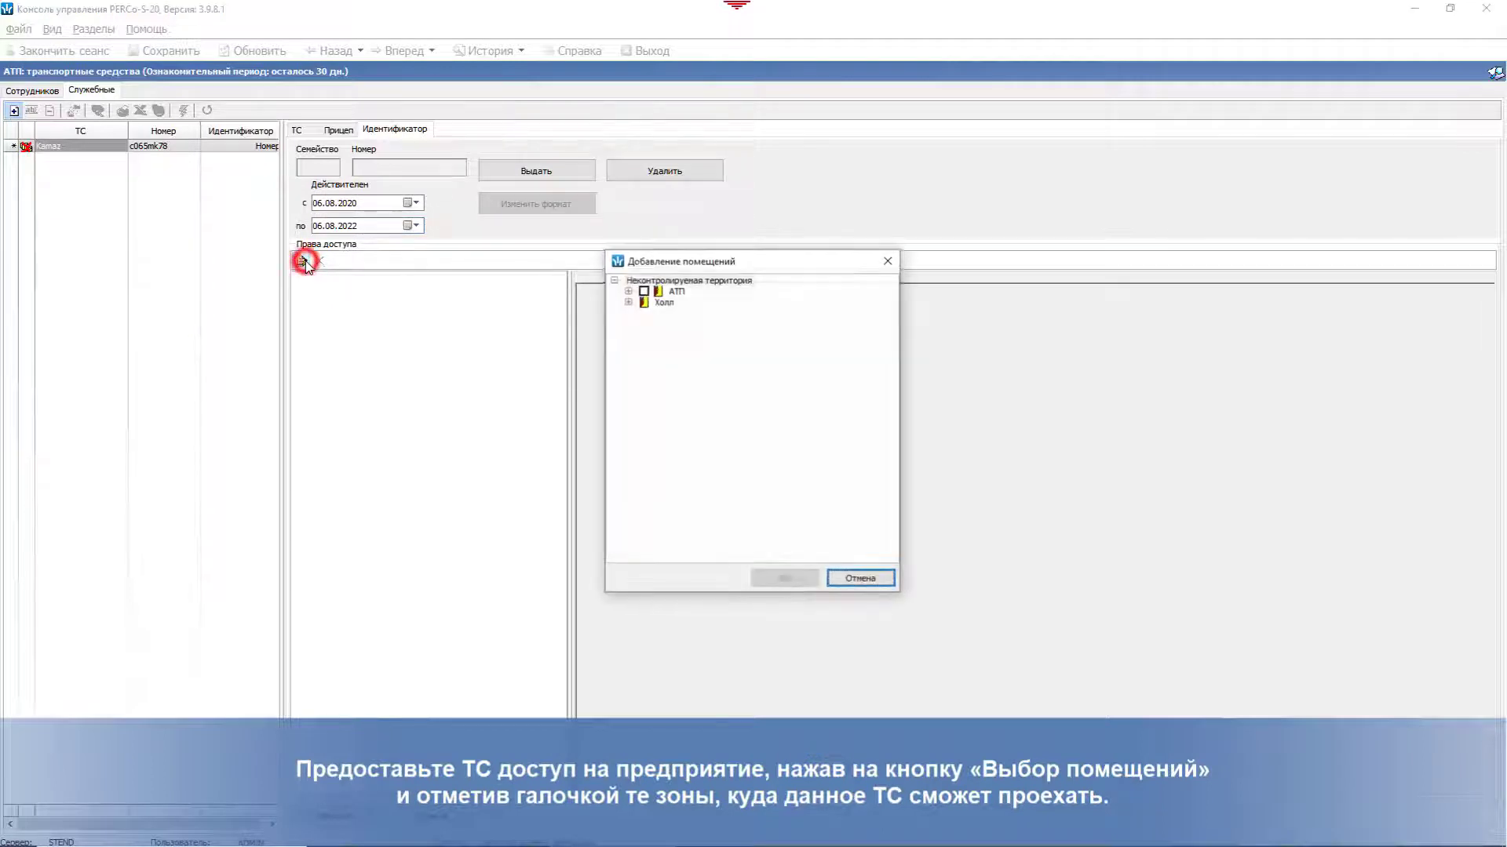
click(644, 291)
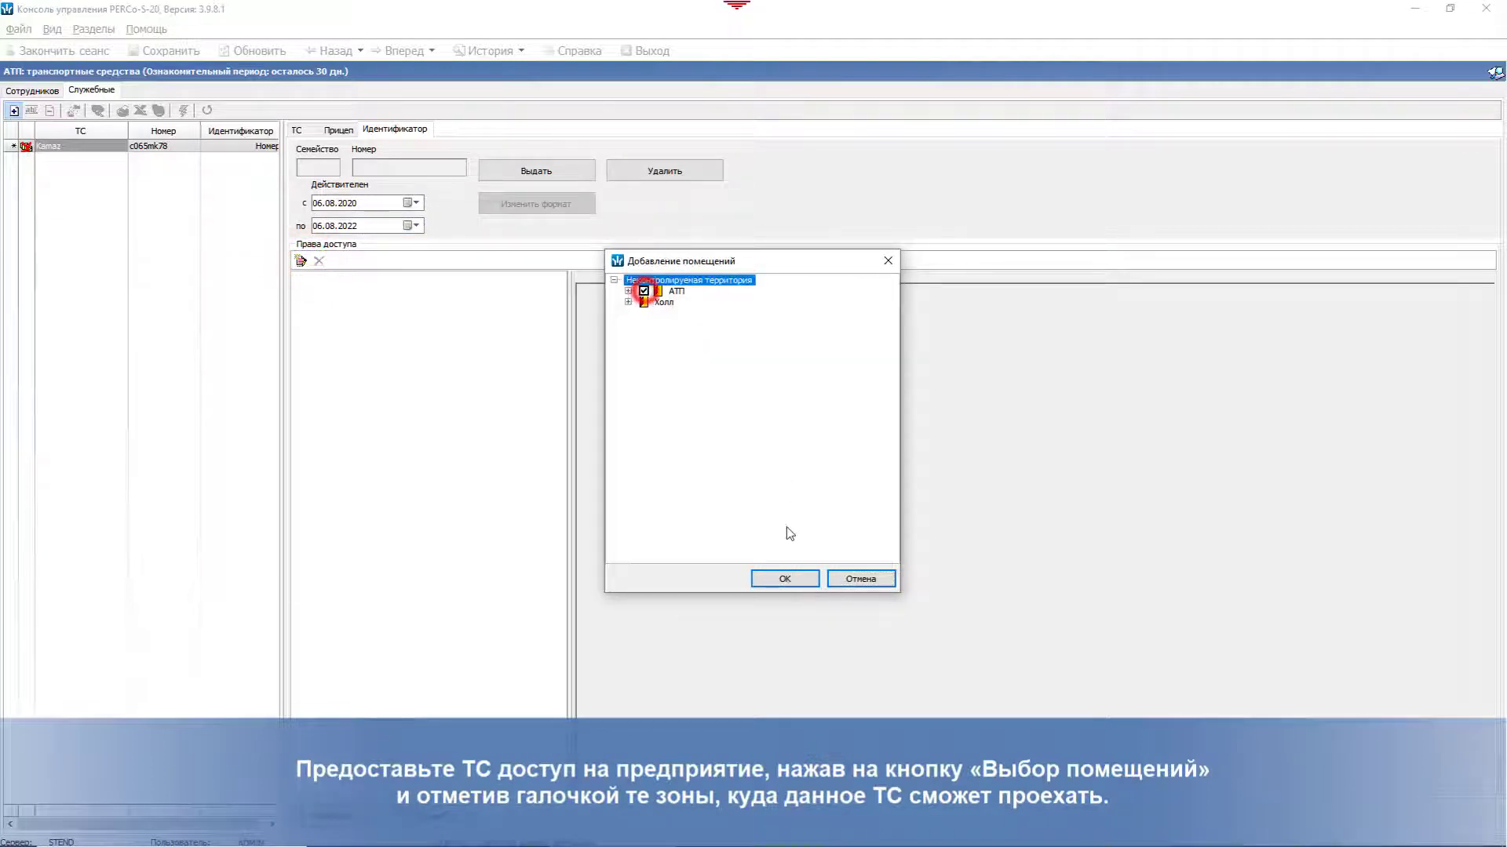
click(785, 579)
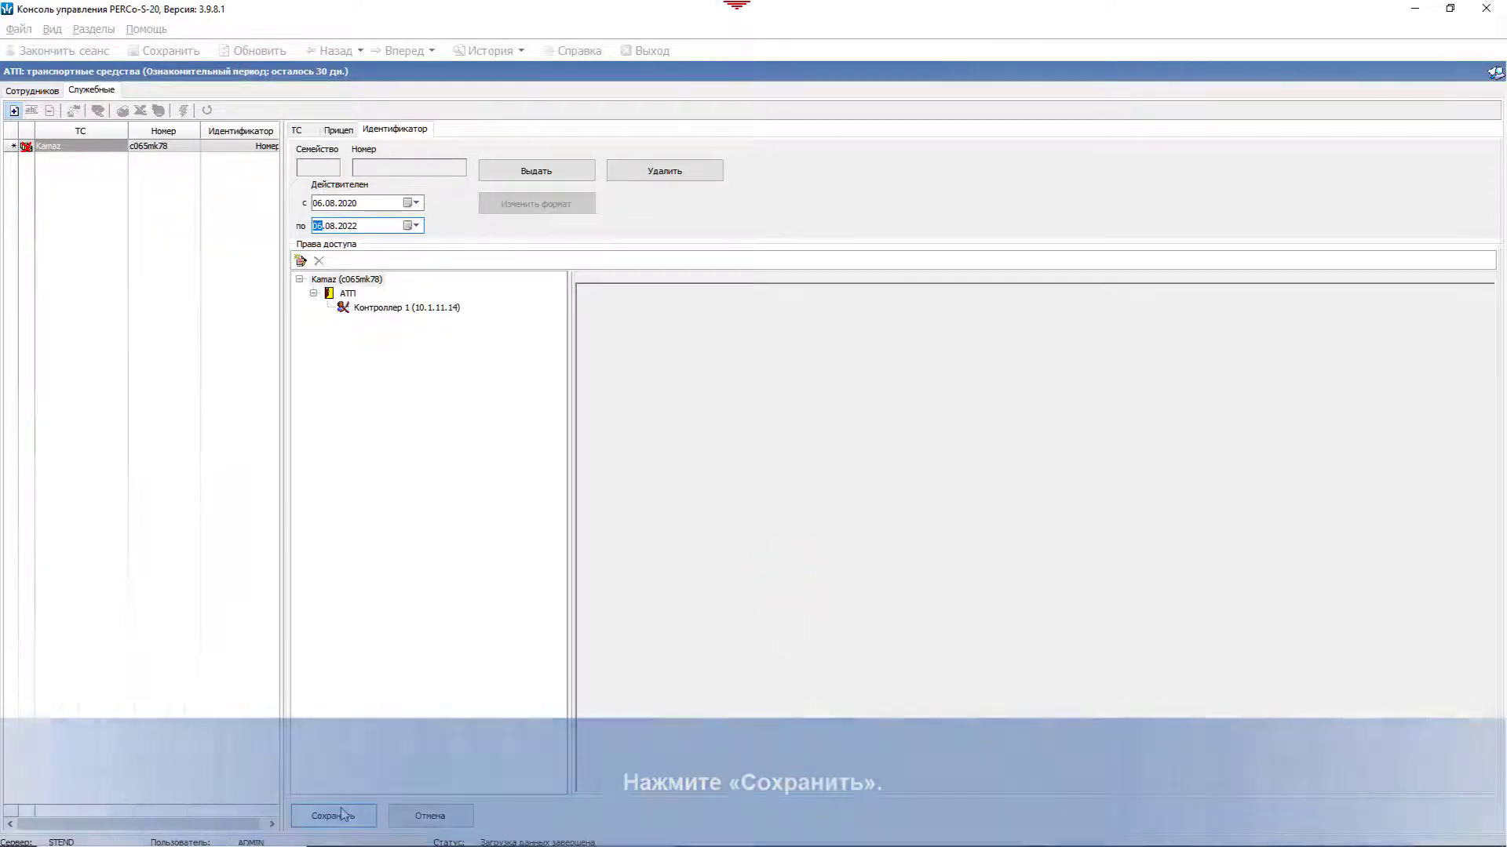
click(334, 816)
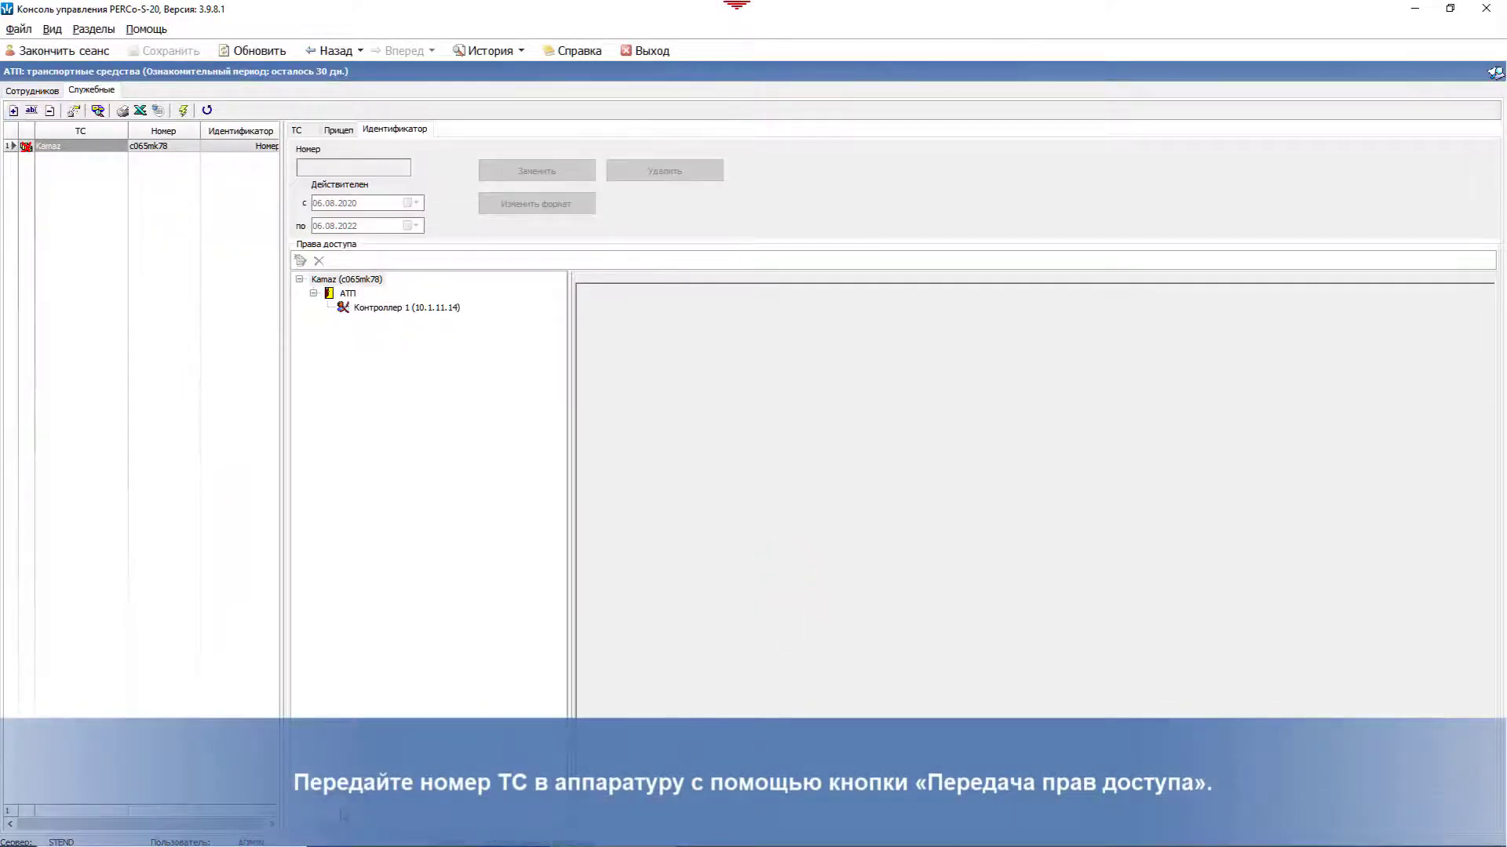
Step: Send access rights for the selected vehicle only to the controller
click(182, 111)
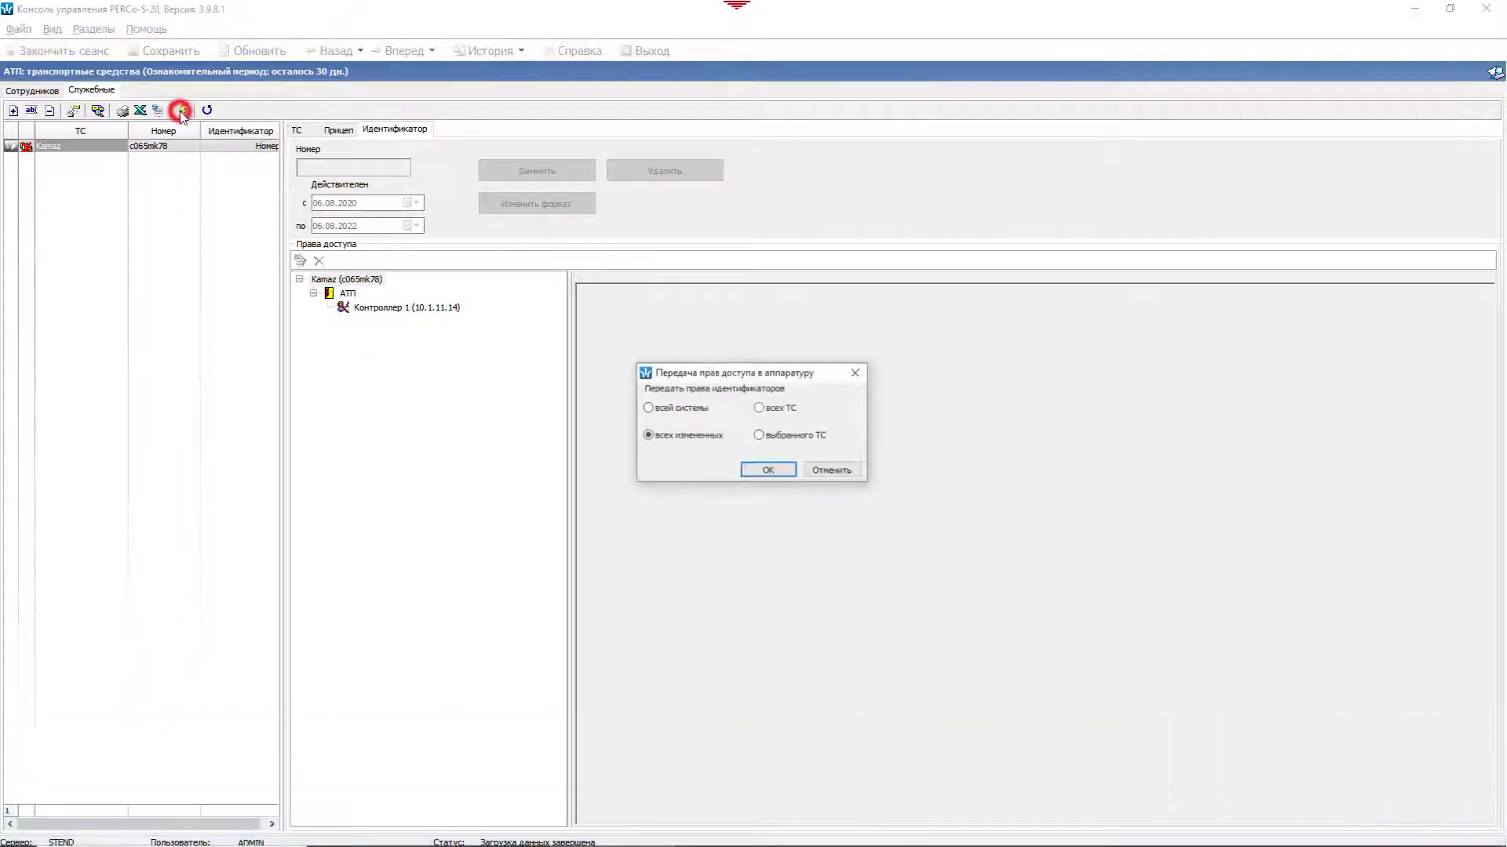
click(759, 435)
click(769, 471)
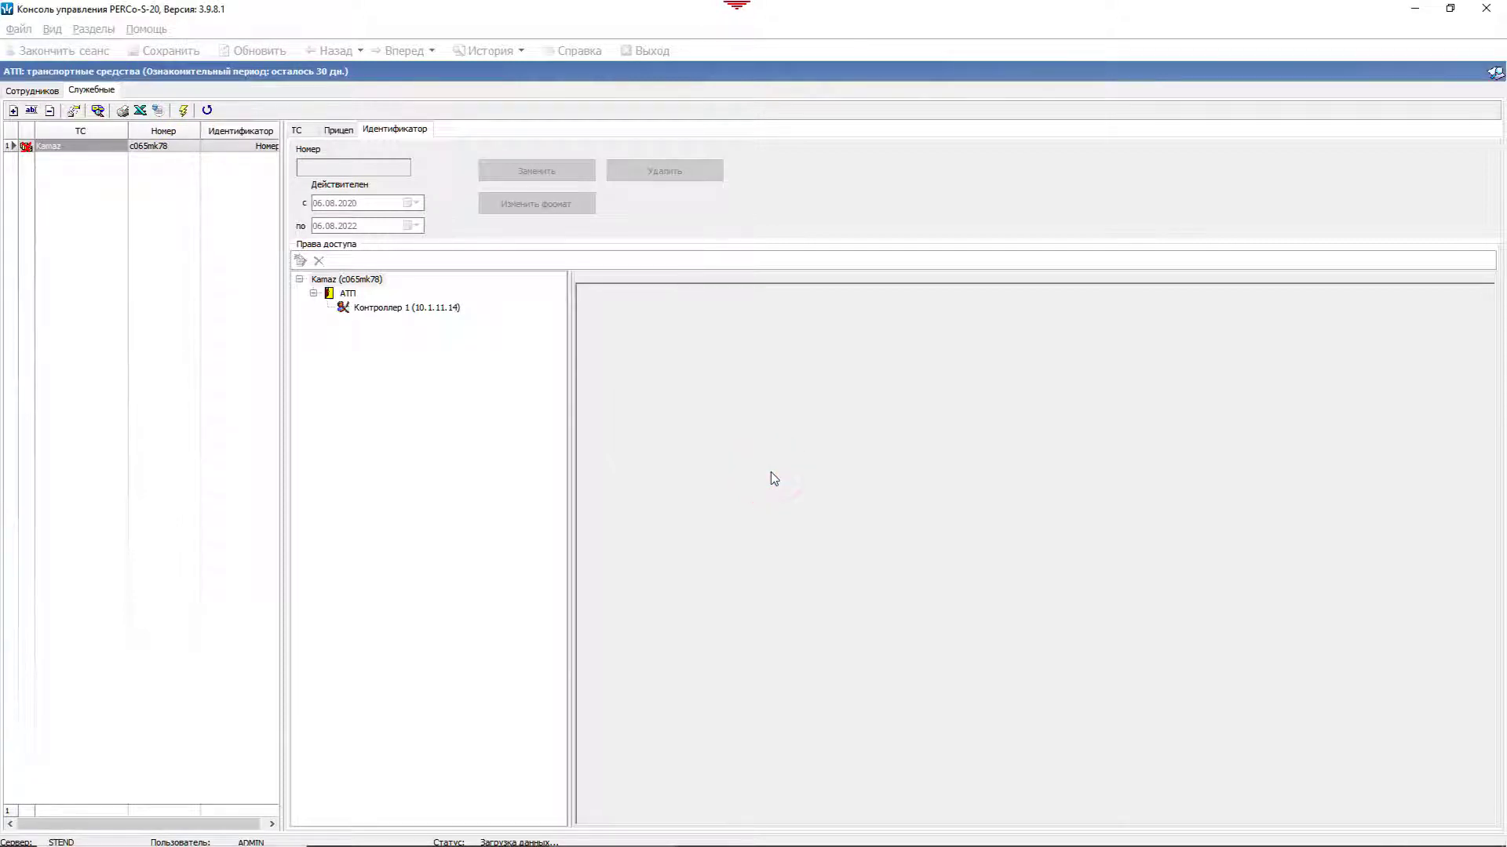
click(93, 29)
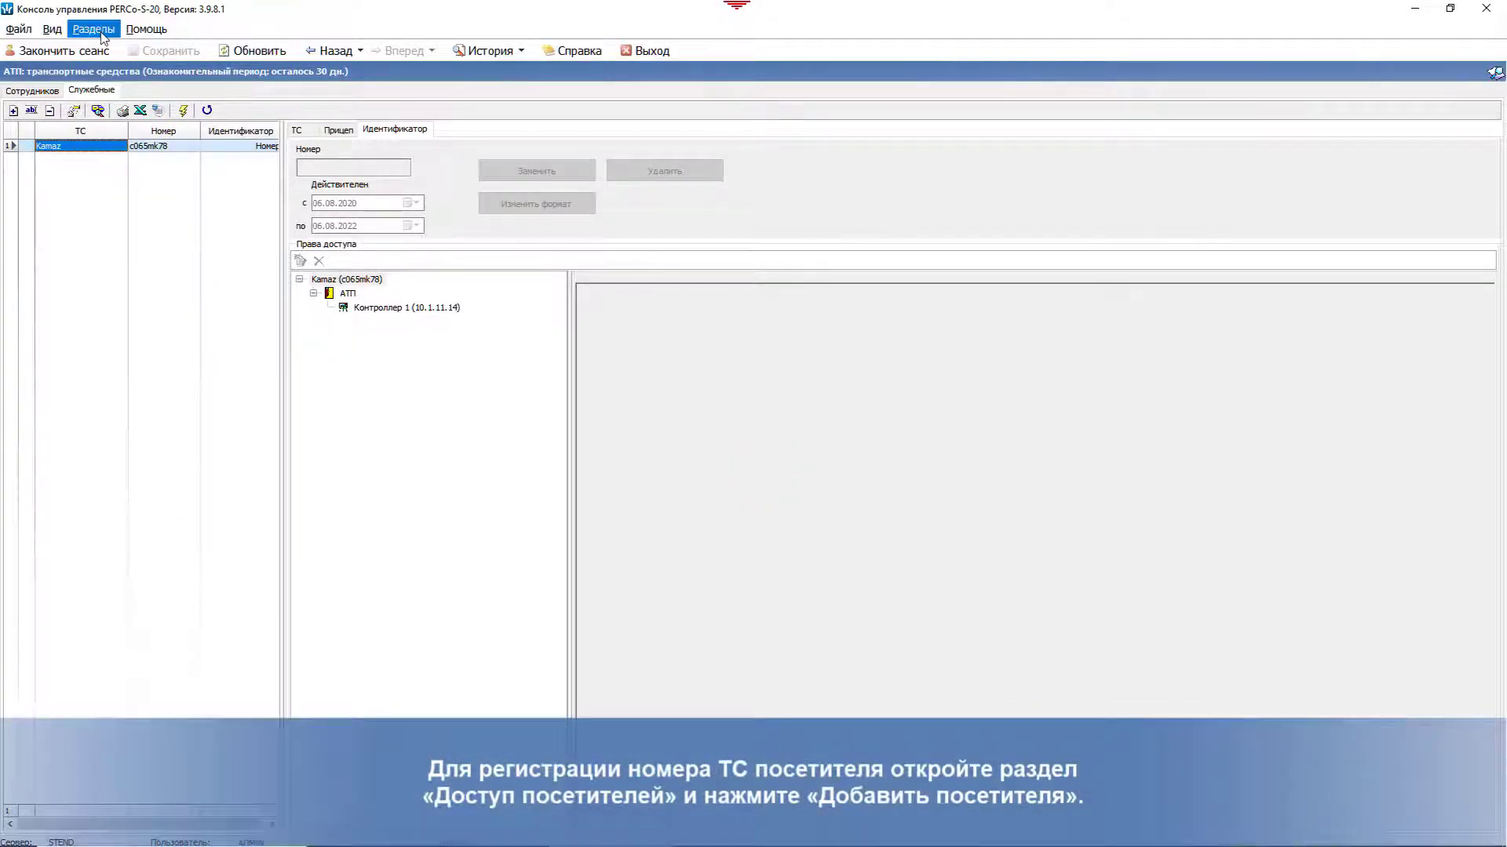
Step: Register a new visitor with their surname and first name, access ending 07.08.2020
mouse_move(127, 131)
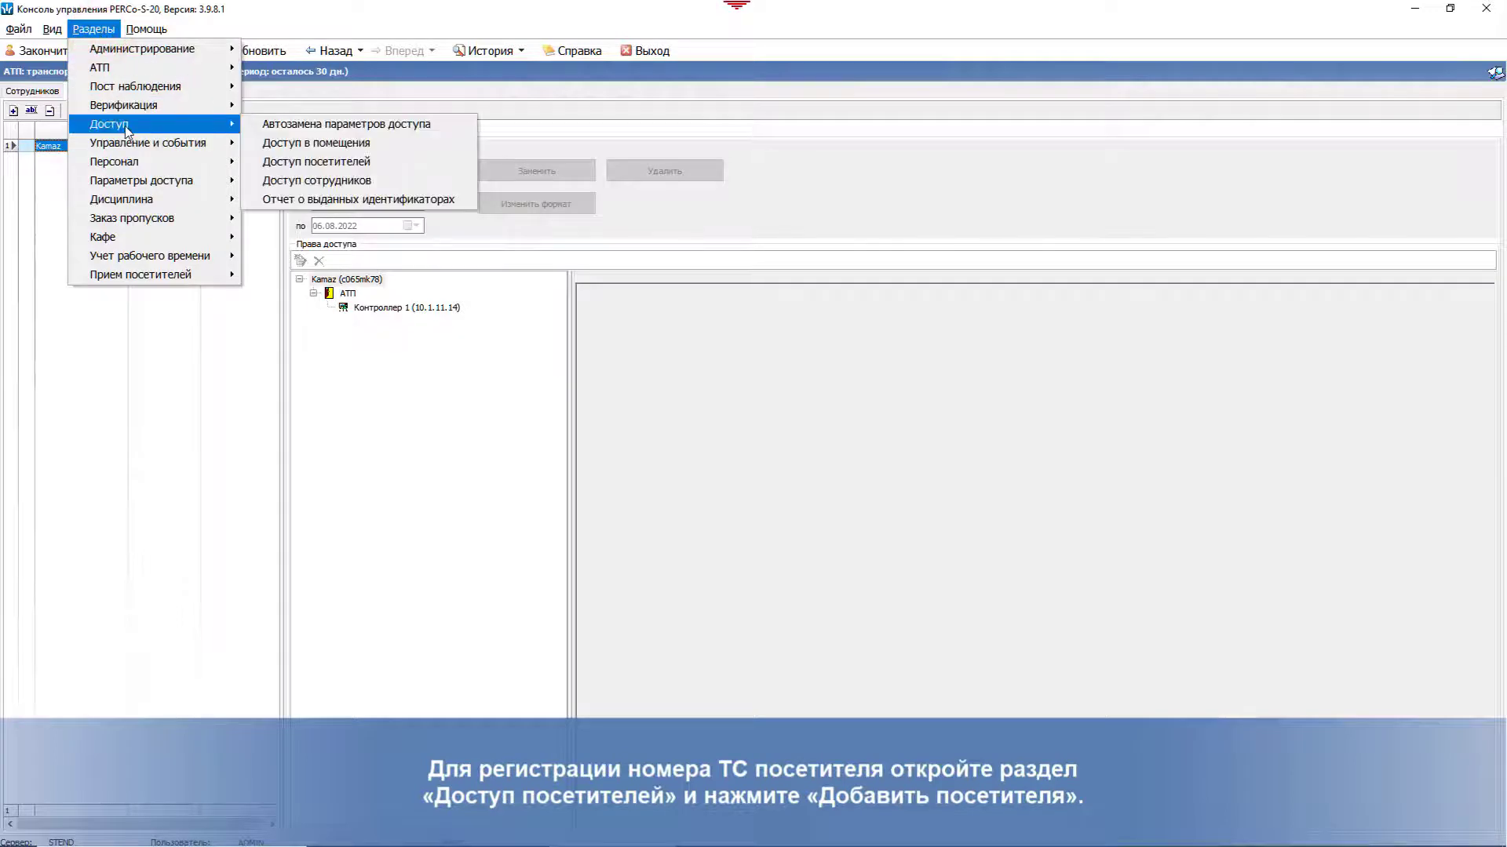
click(396, 162)
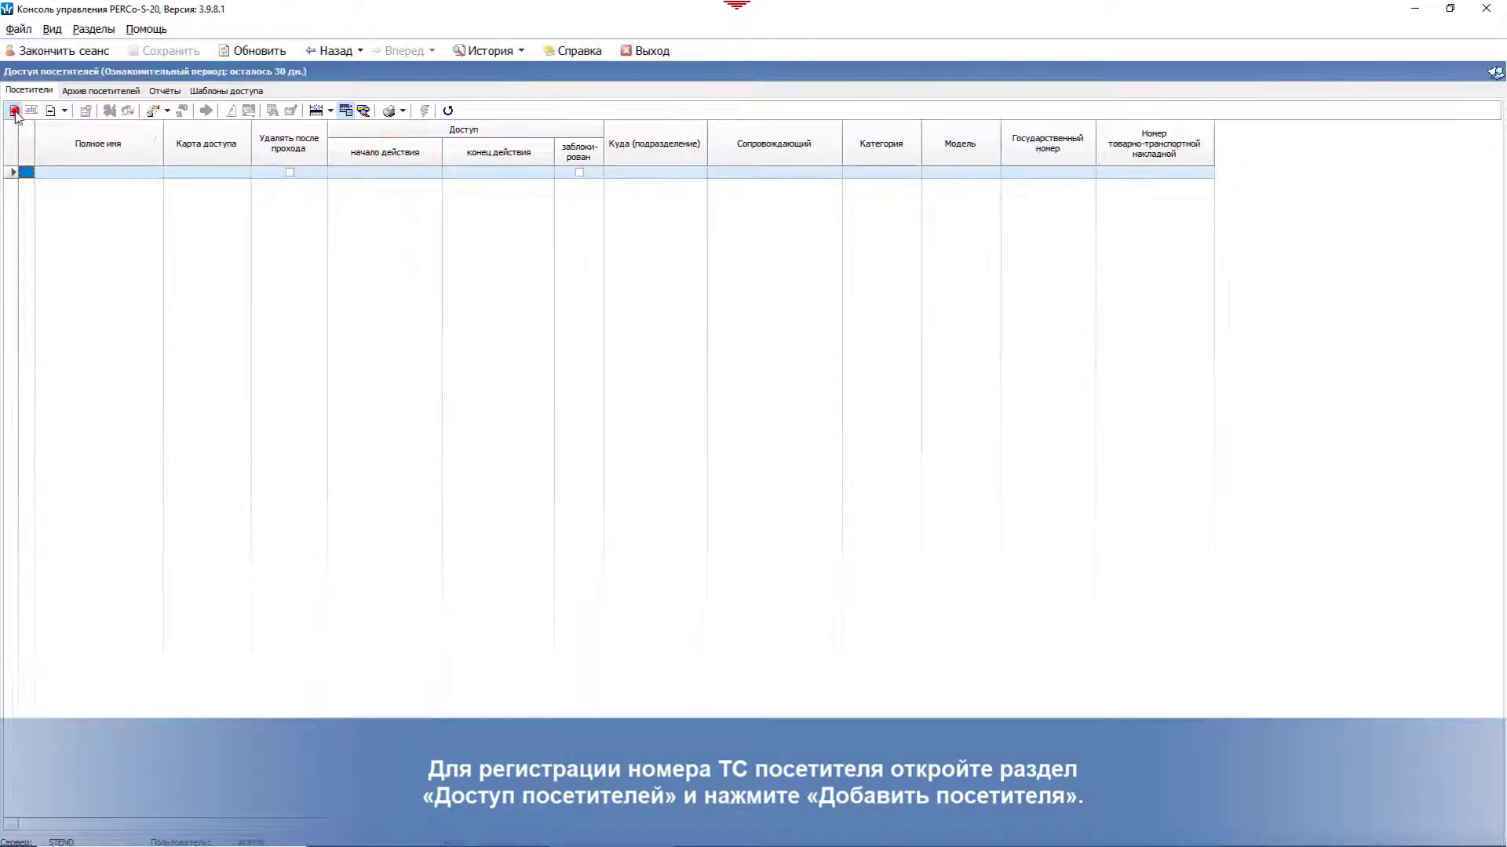
click(14, 112)
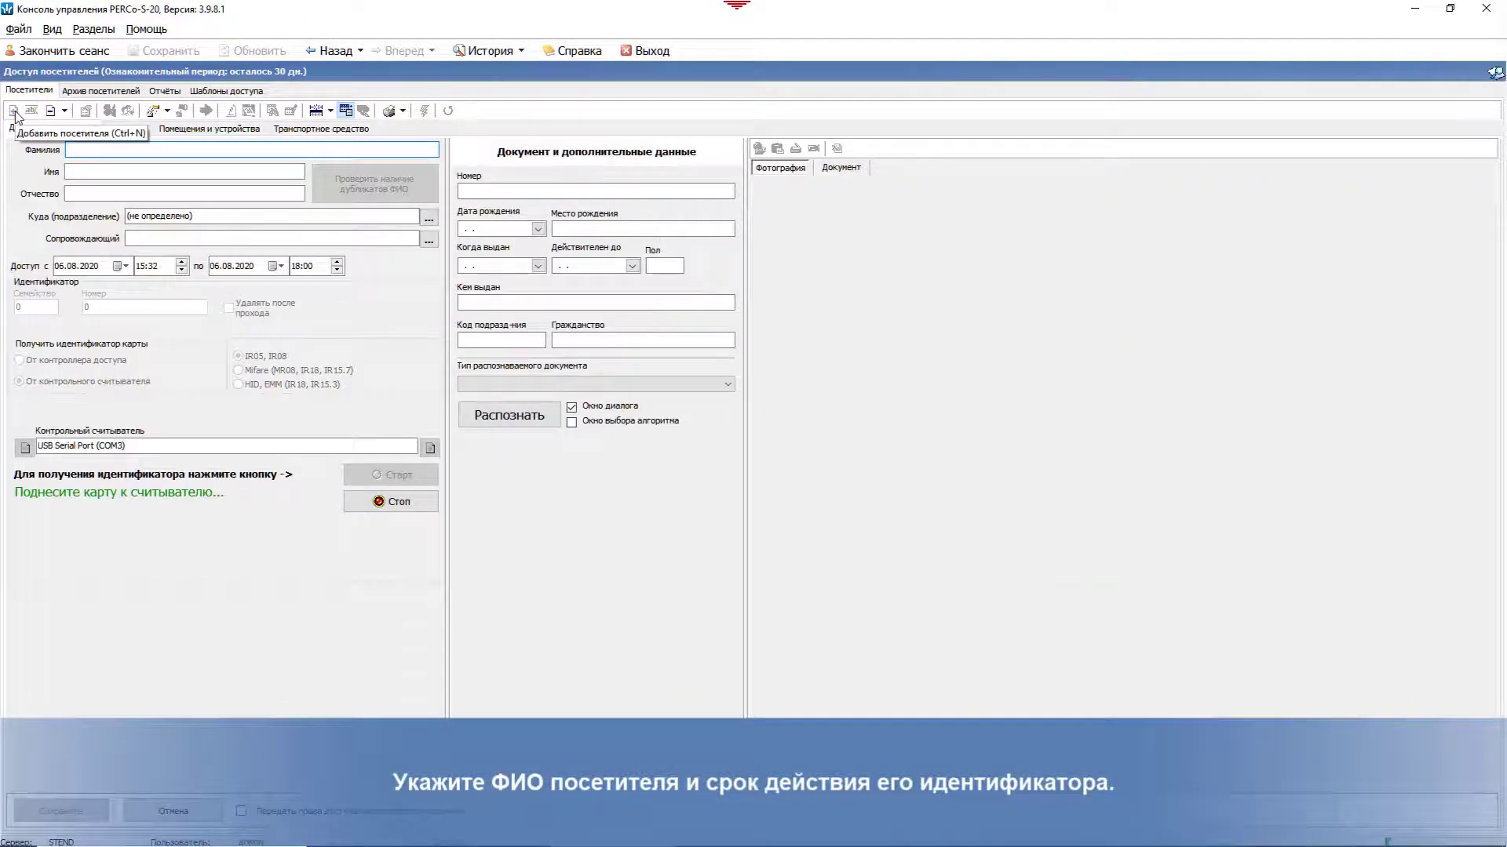
click(85, 150)
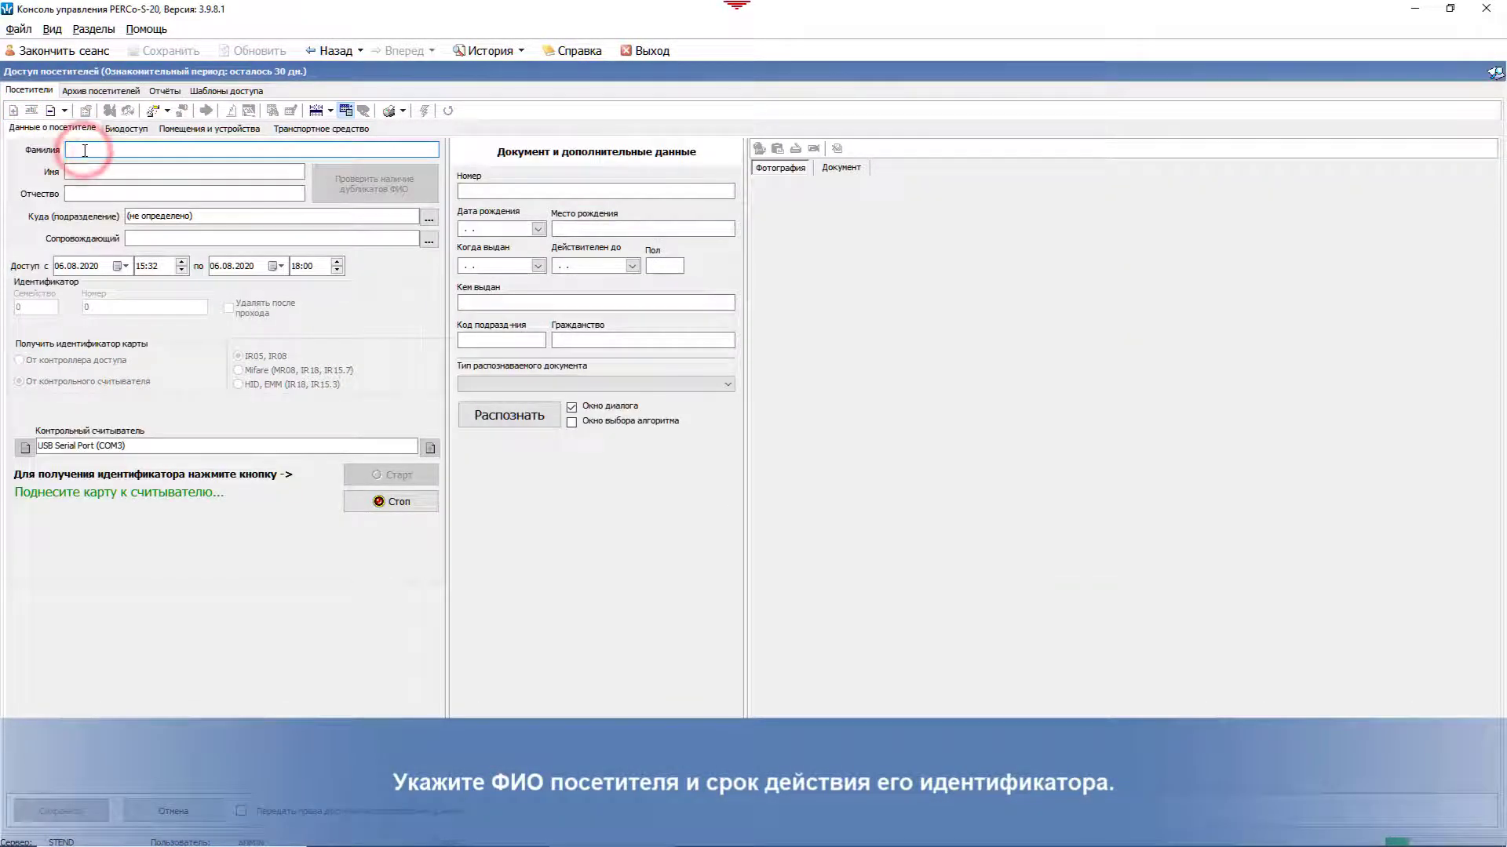
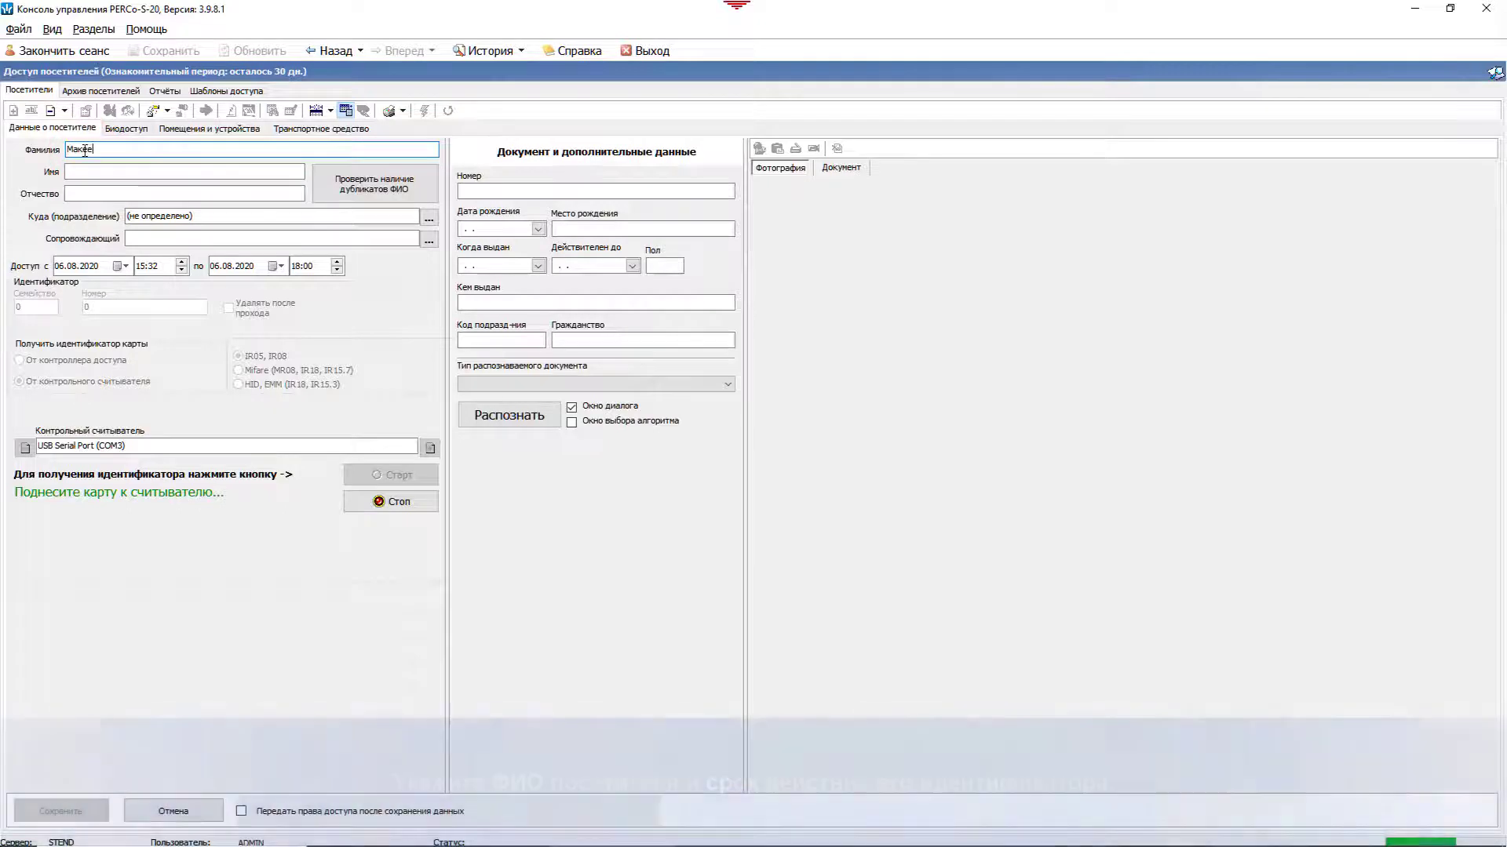
click(85, 172)
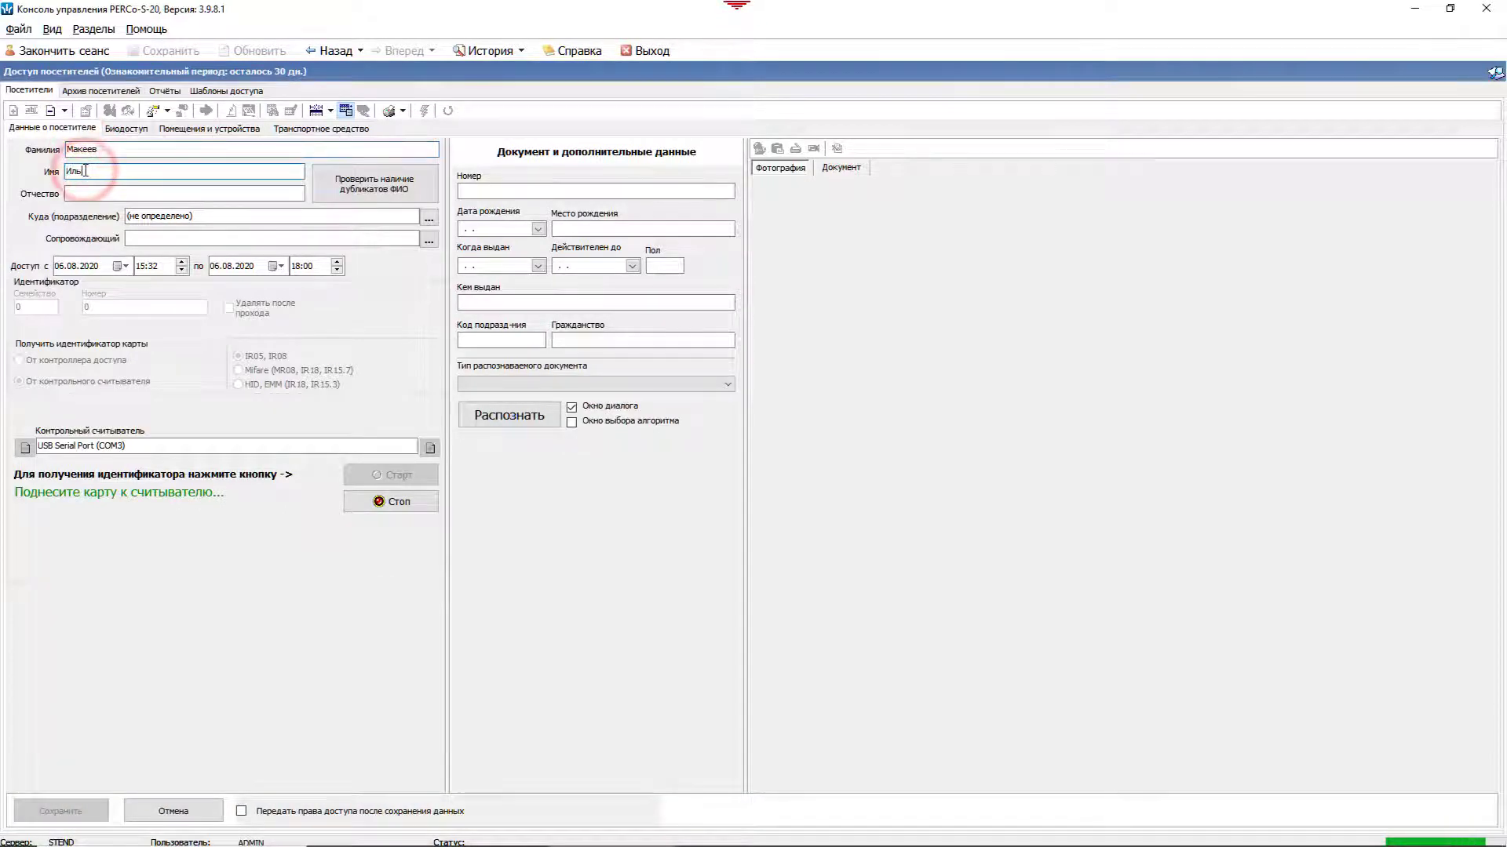
click(281, 266)
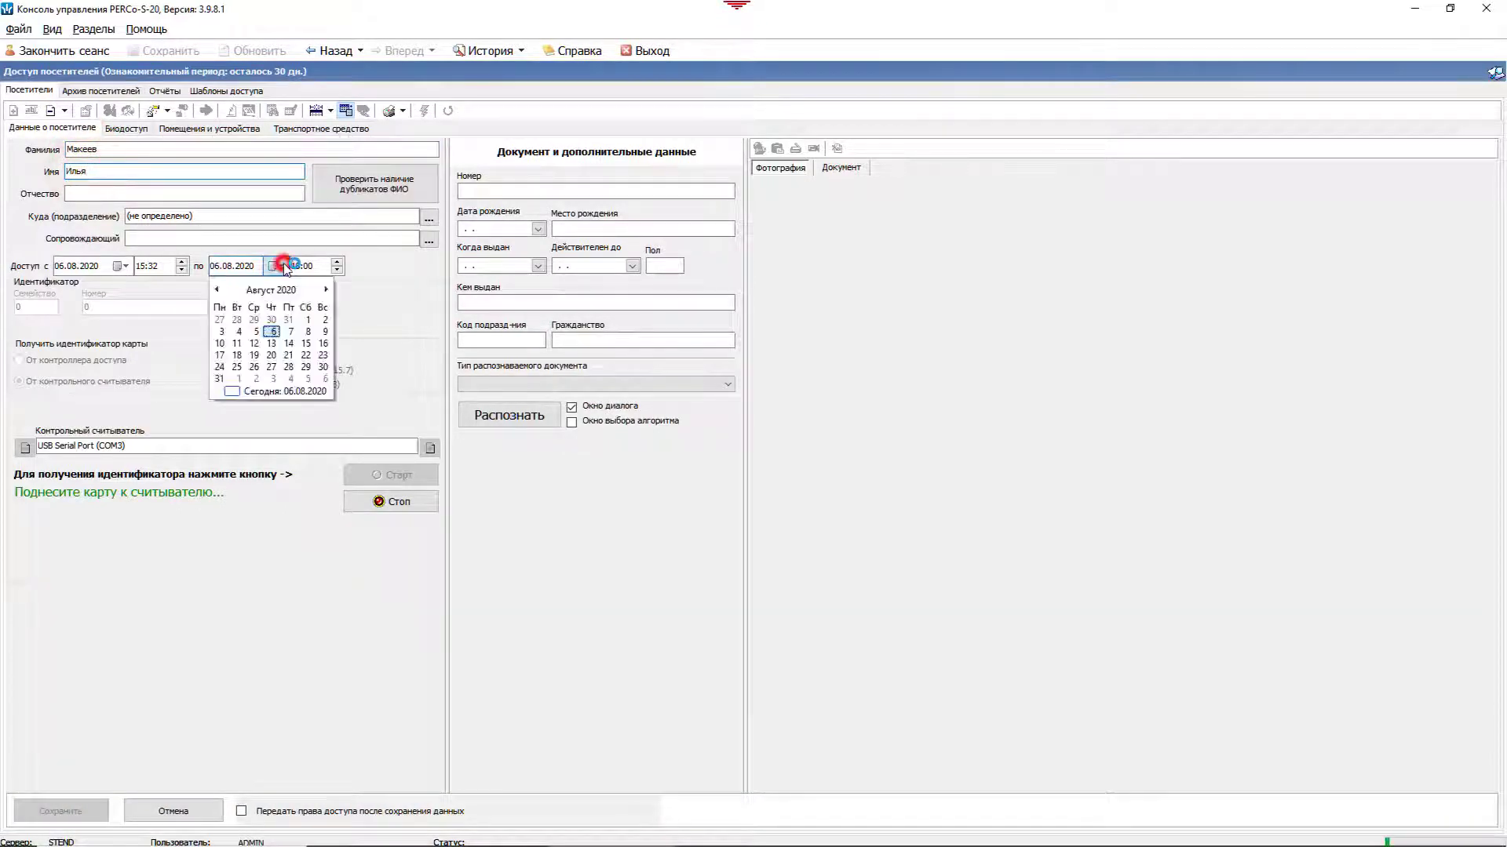
click(291, 332)
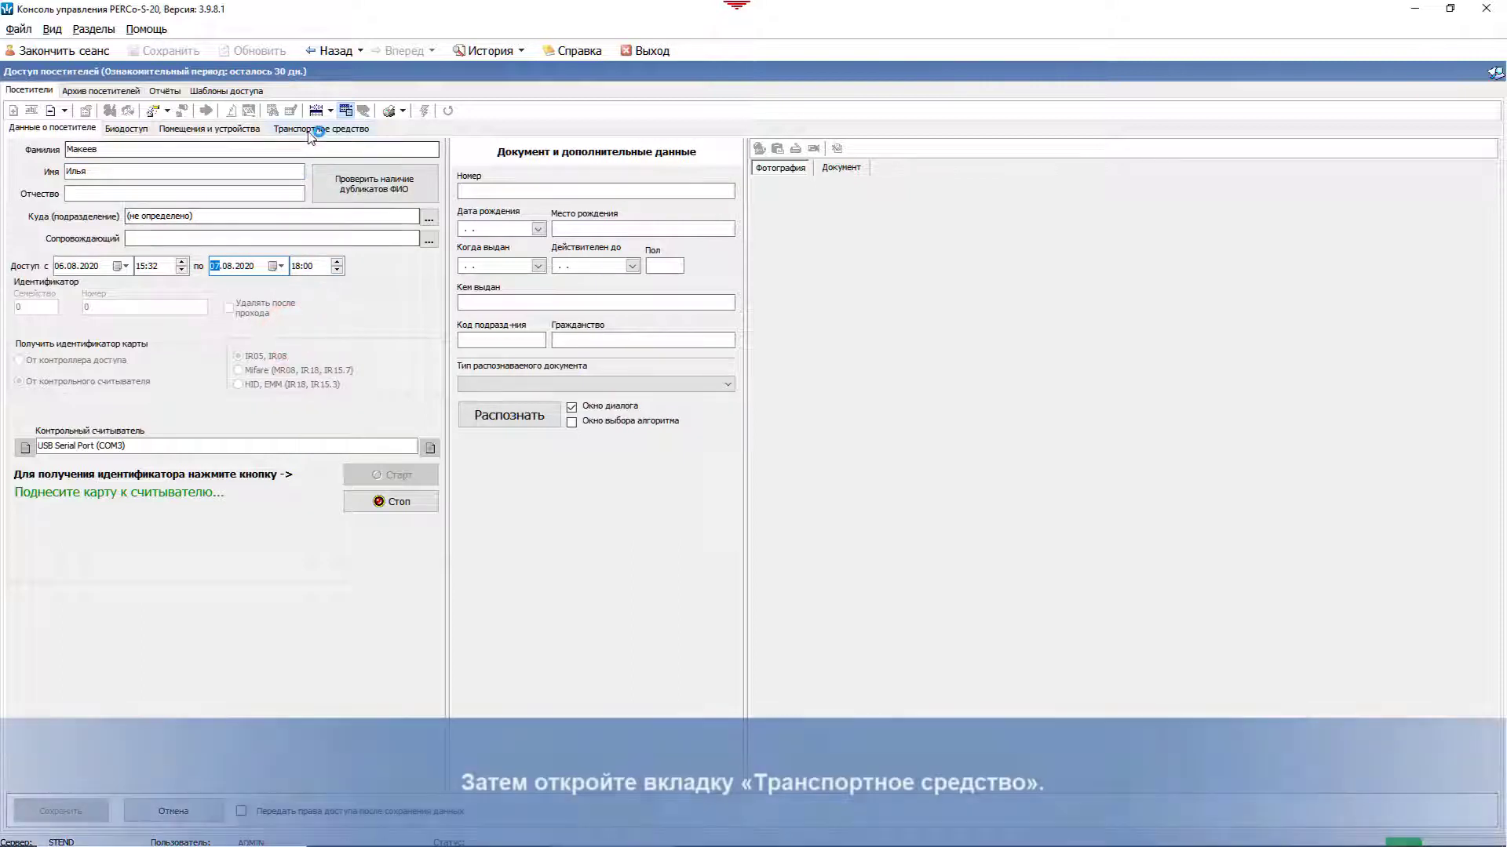
click(308, 128)
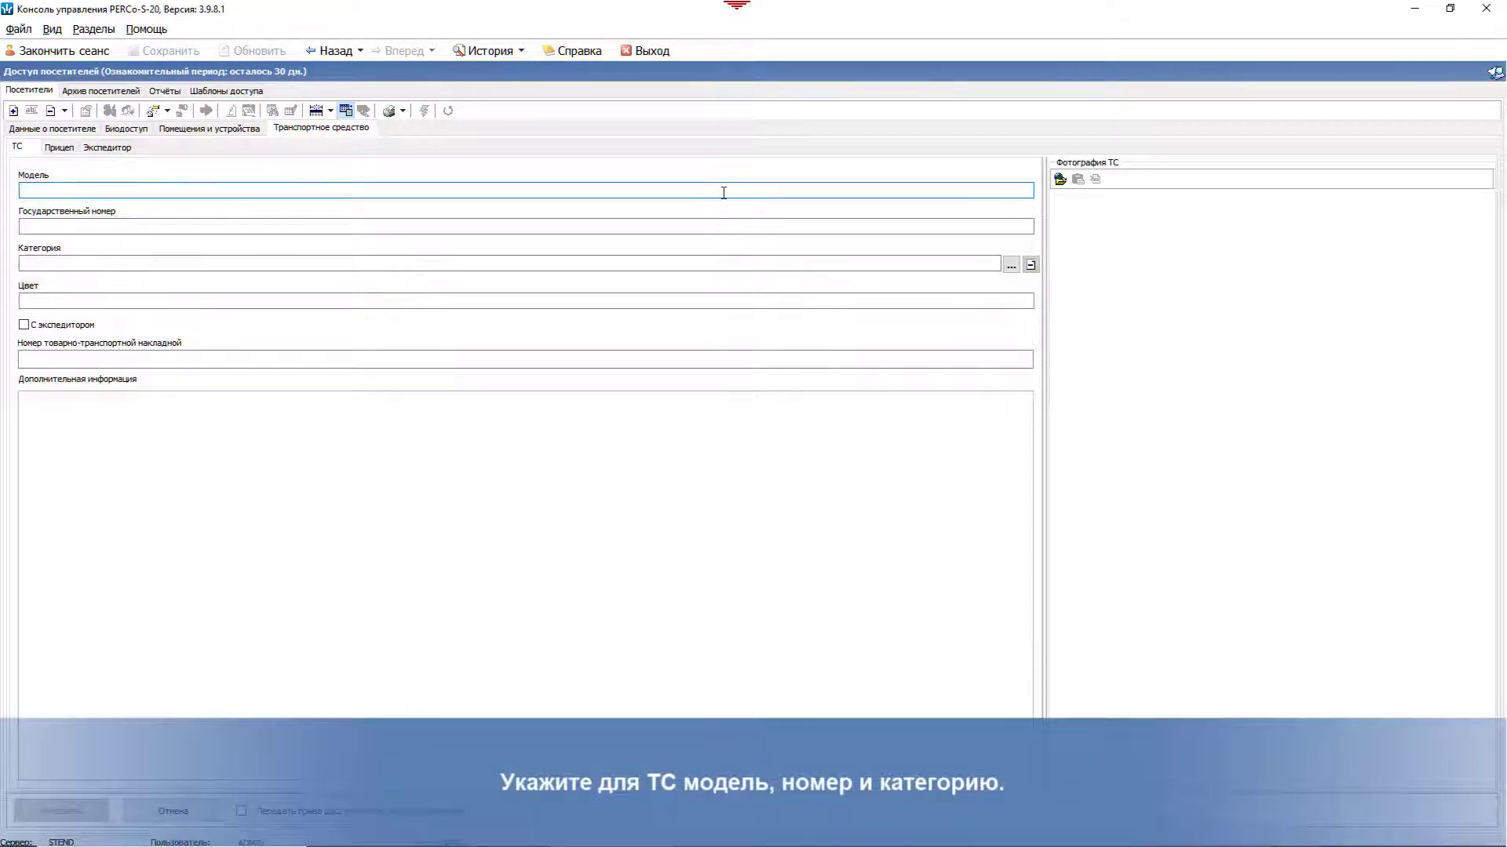
click(724, 192)
text(Volvo)
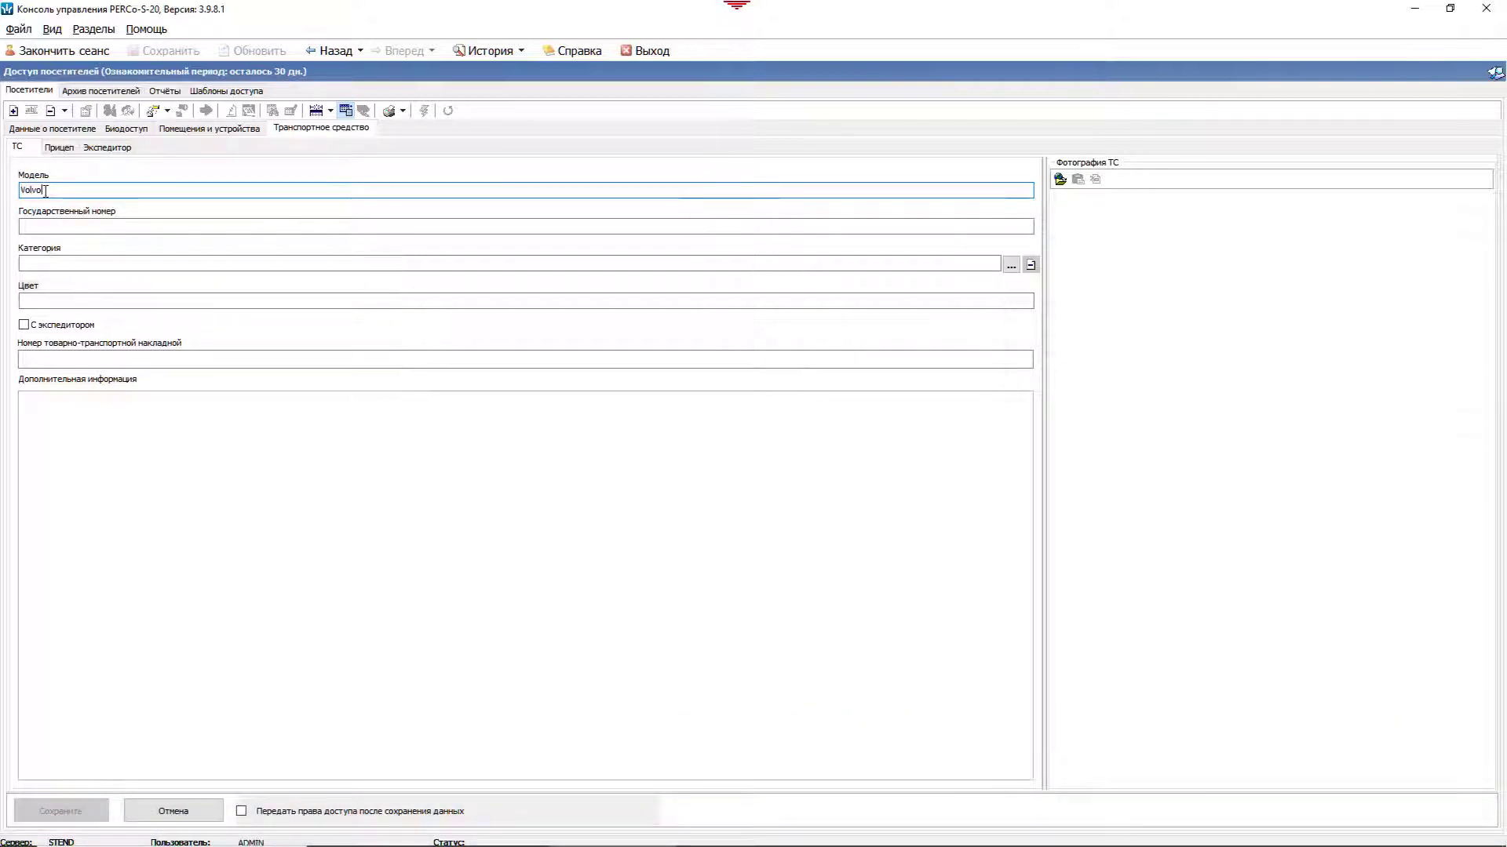
click(73, 225)
text(e)
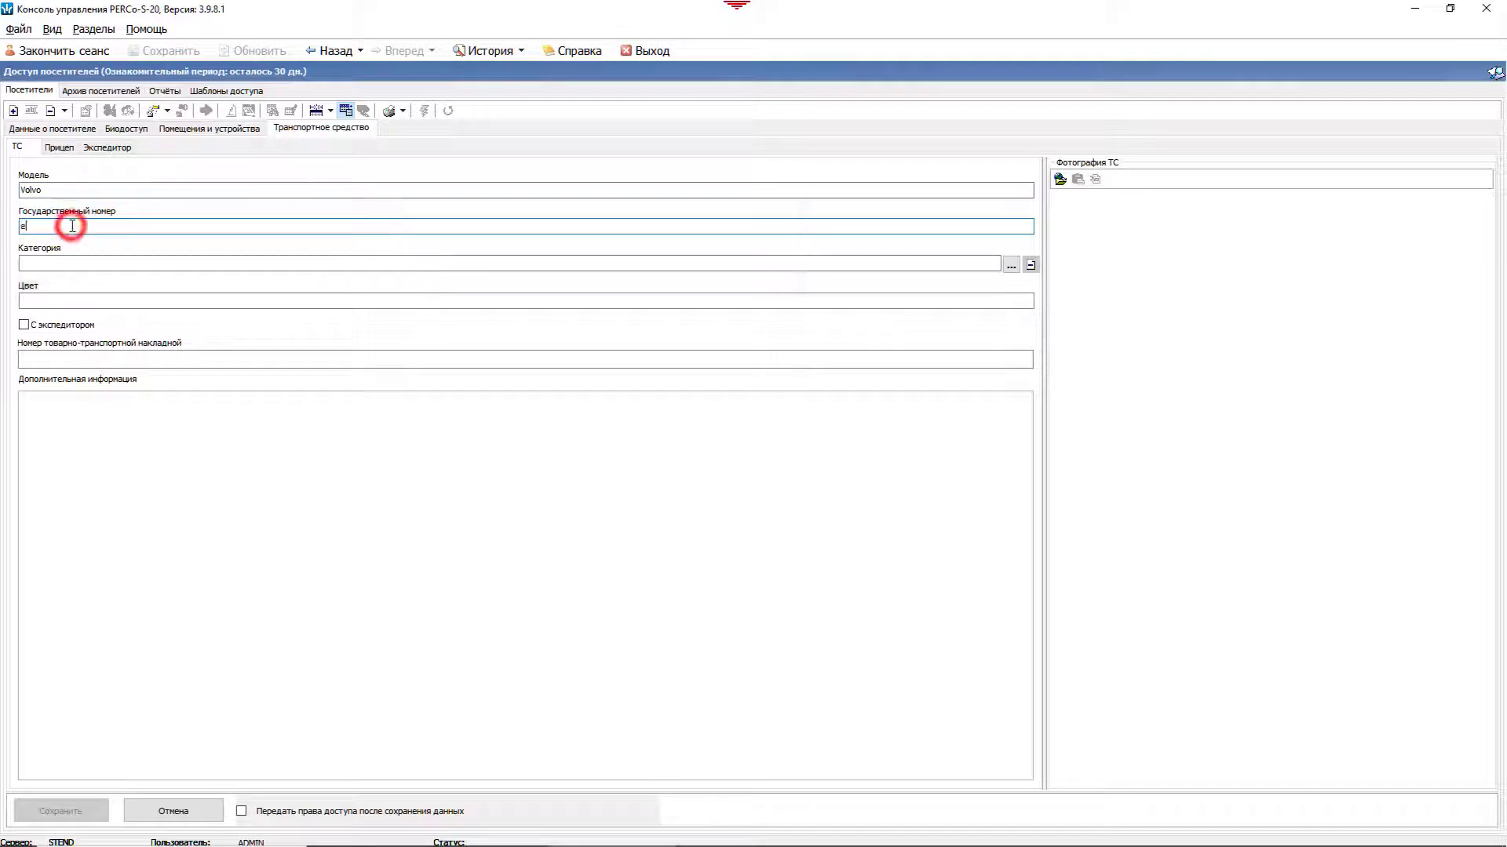
text(186кр178)
click(1011, 265)
click(689, 354)
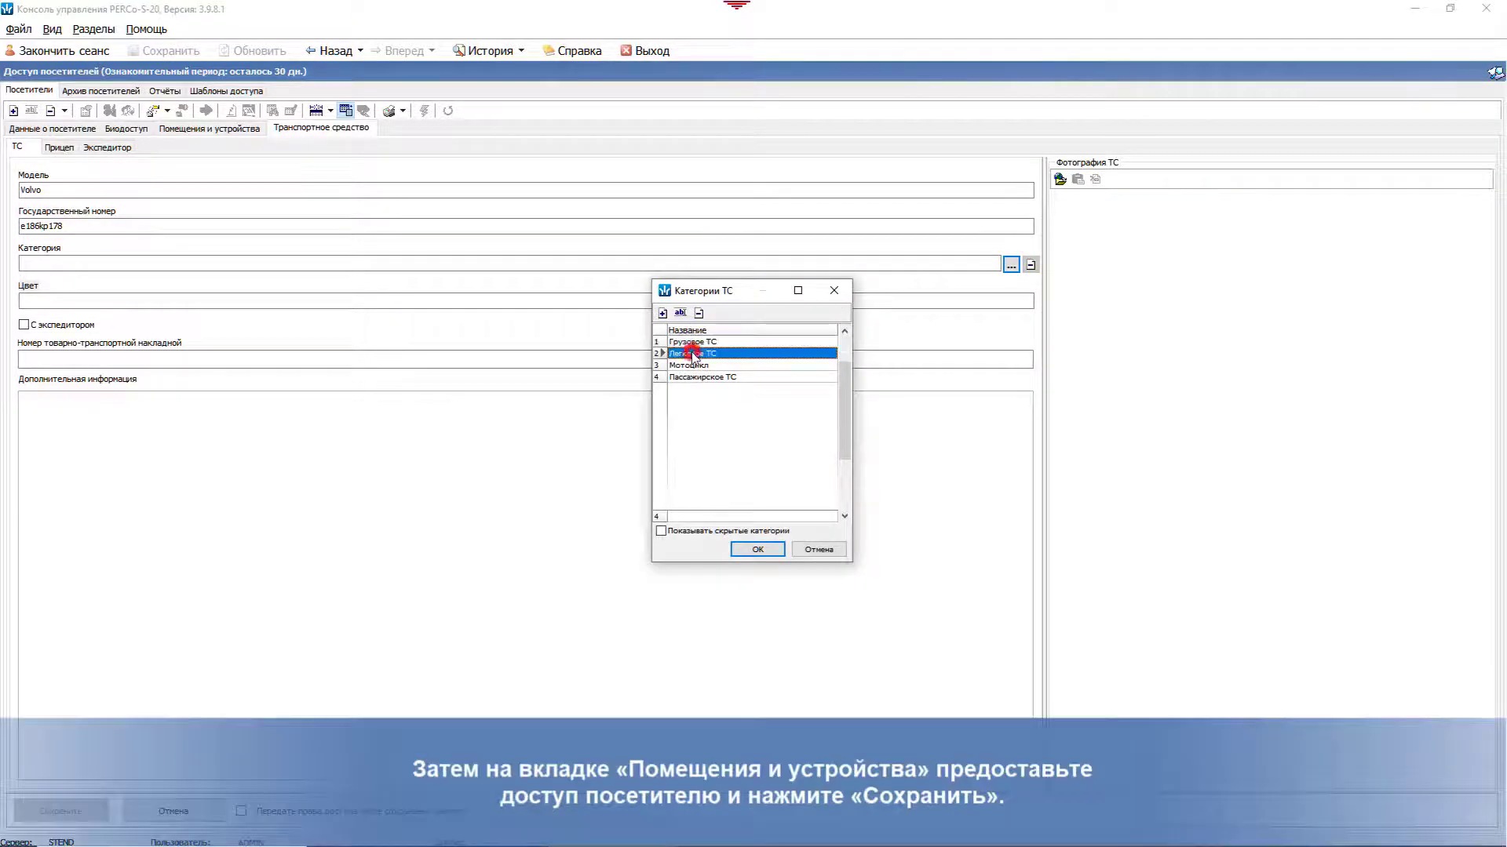
click(752, 550)
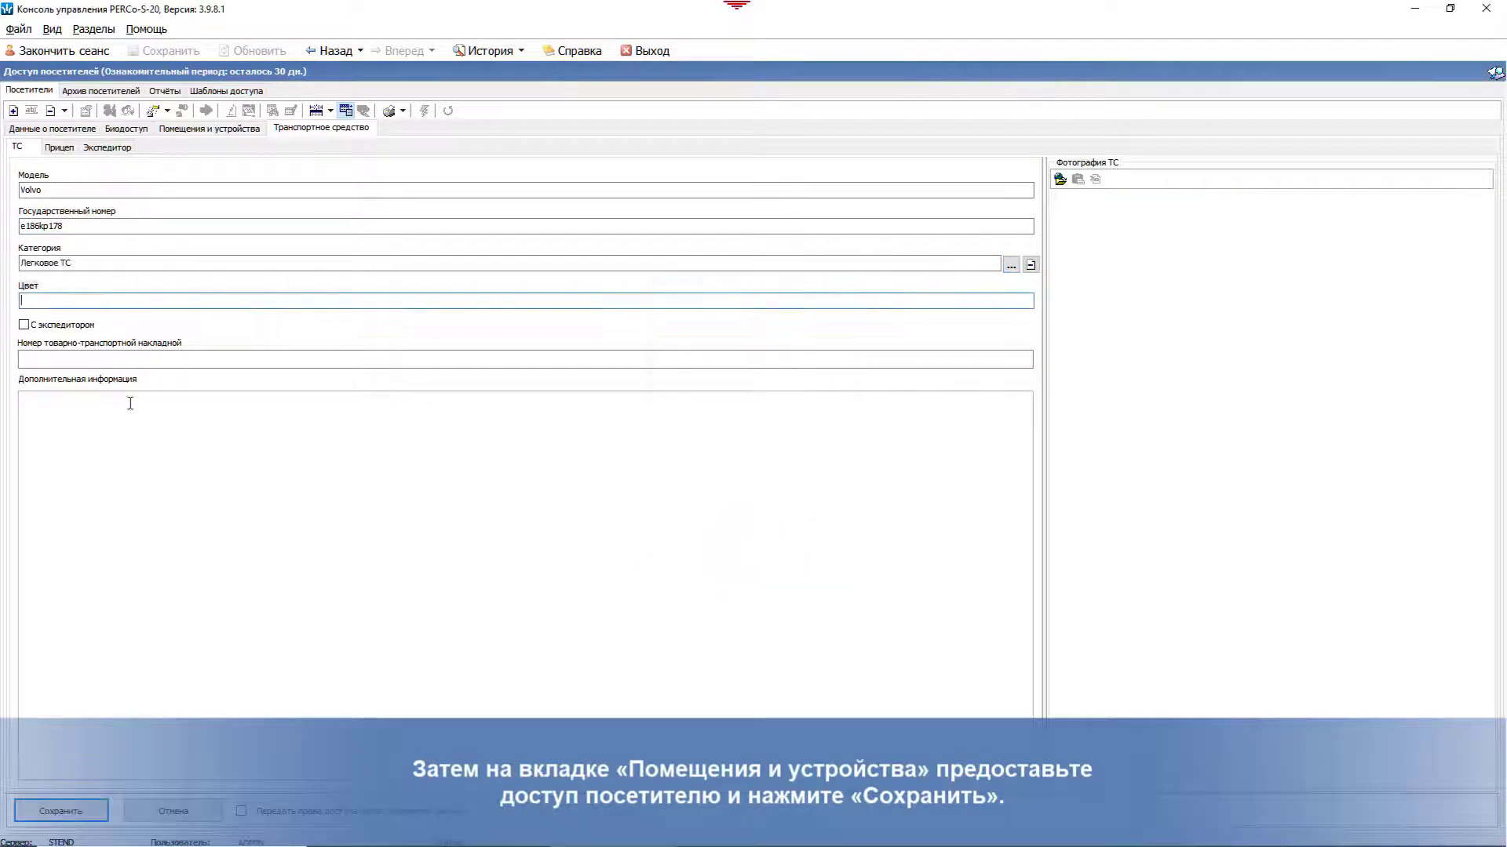
click(196, 128)
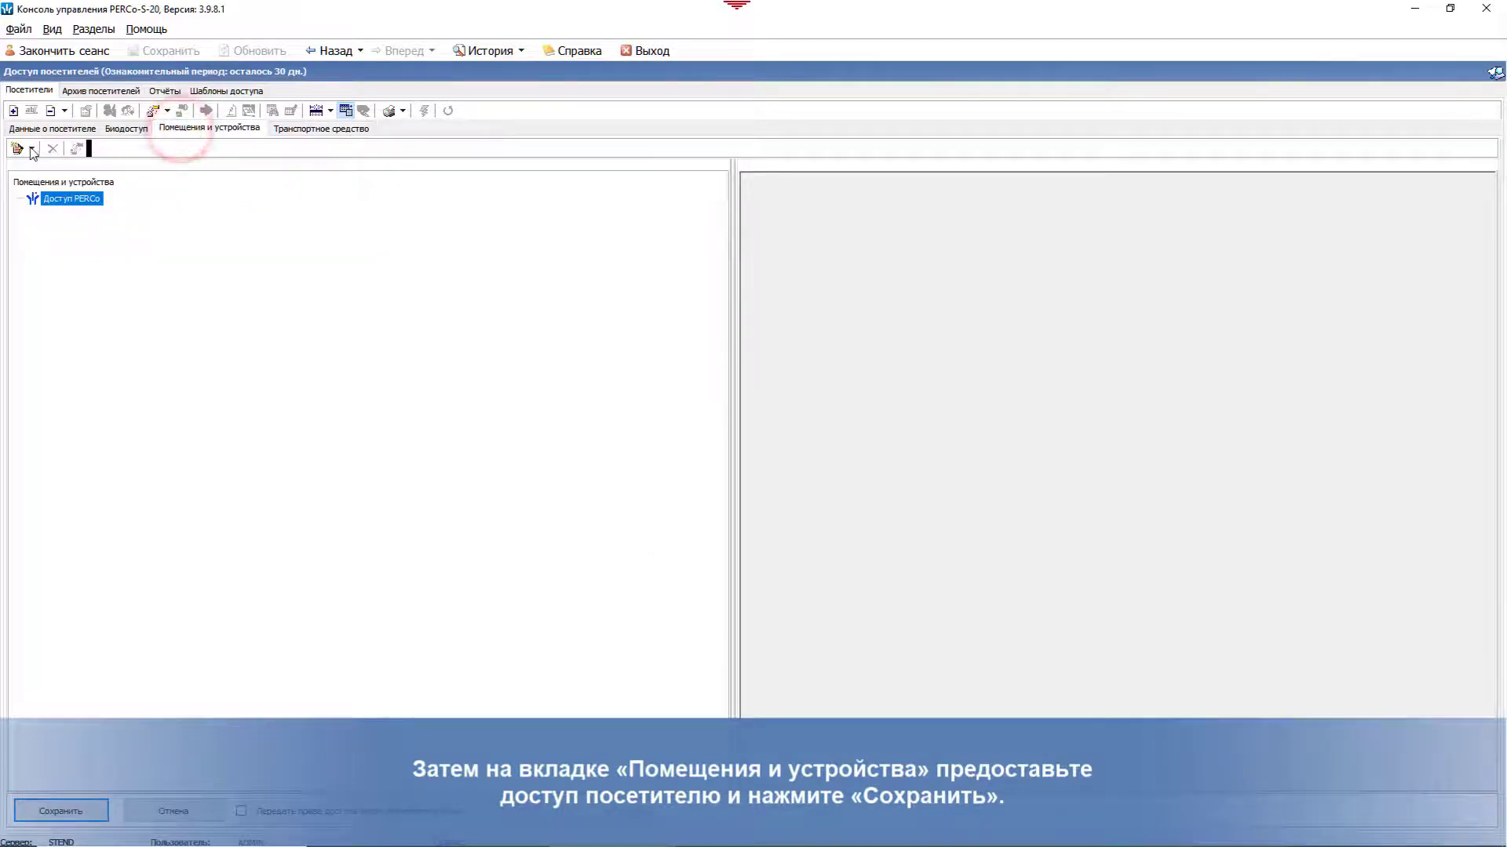
Step: Grant the visitor access to all premises (АТП and Холл) and save the visitor
click(32, 149)
click(54, 166)
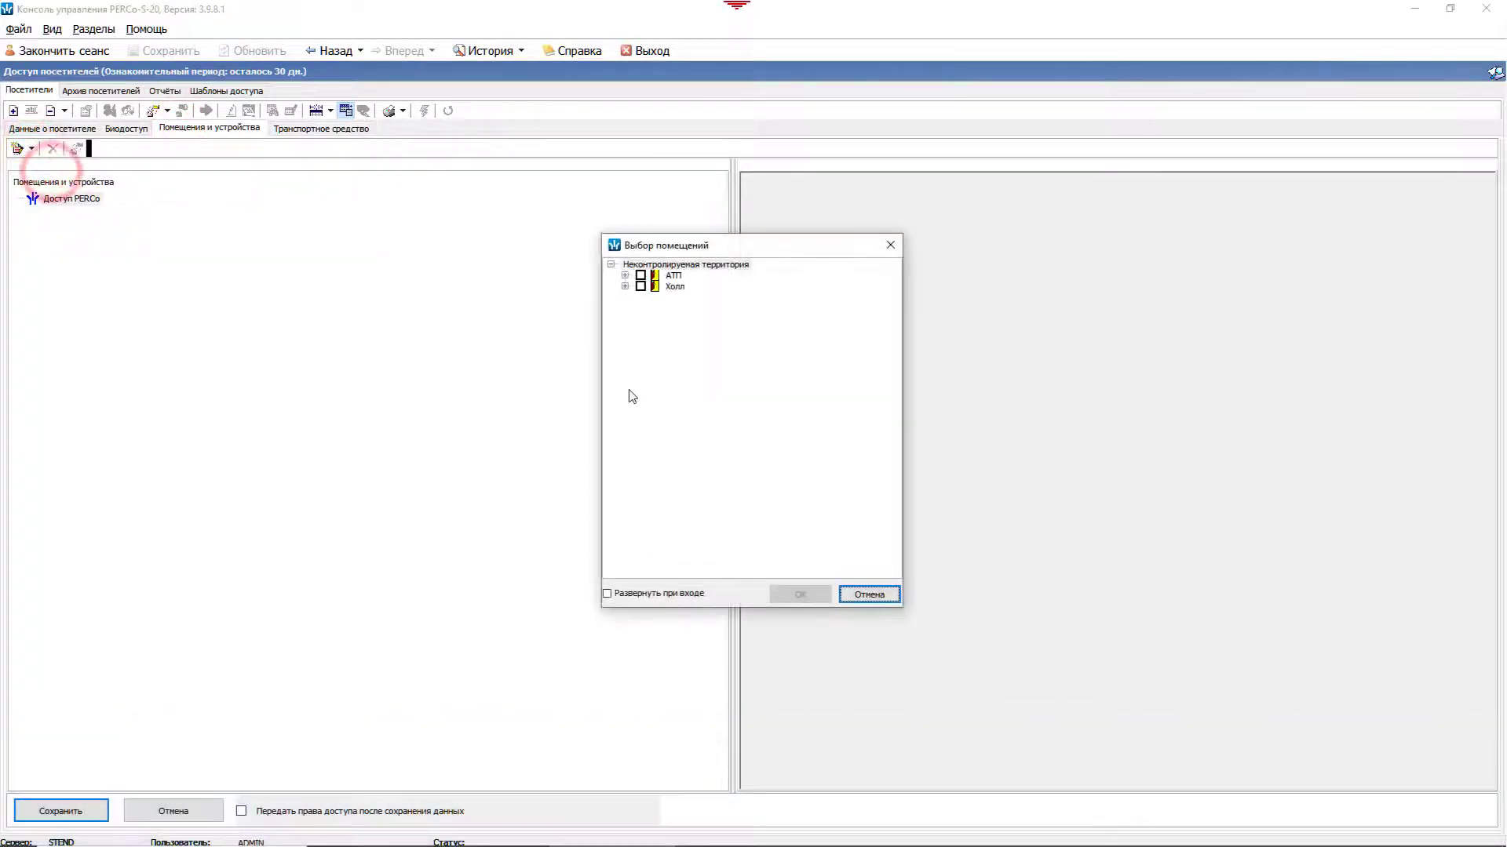
right_click(679, 384)
click(696, 392)
click(815, 601)
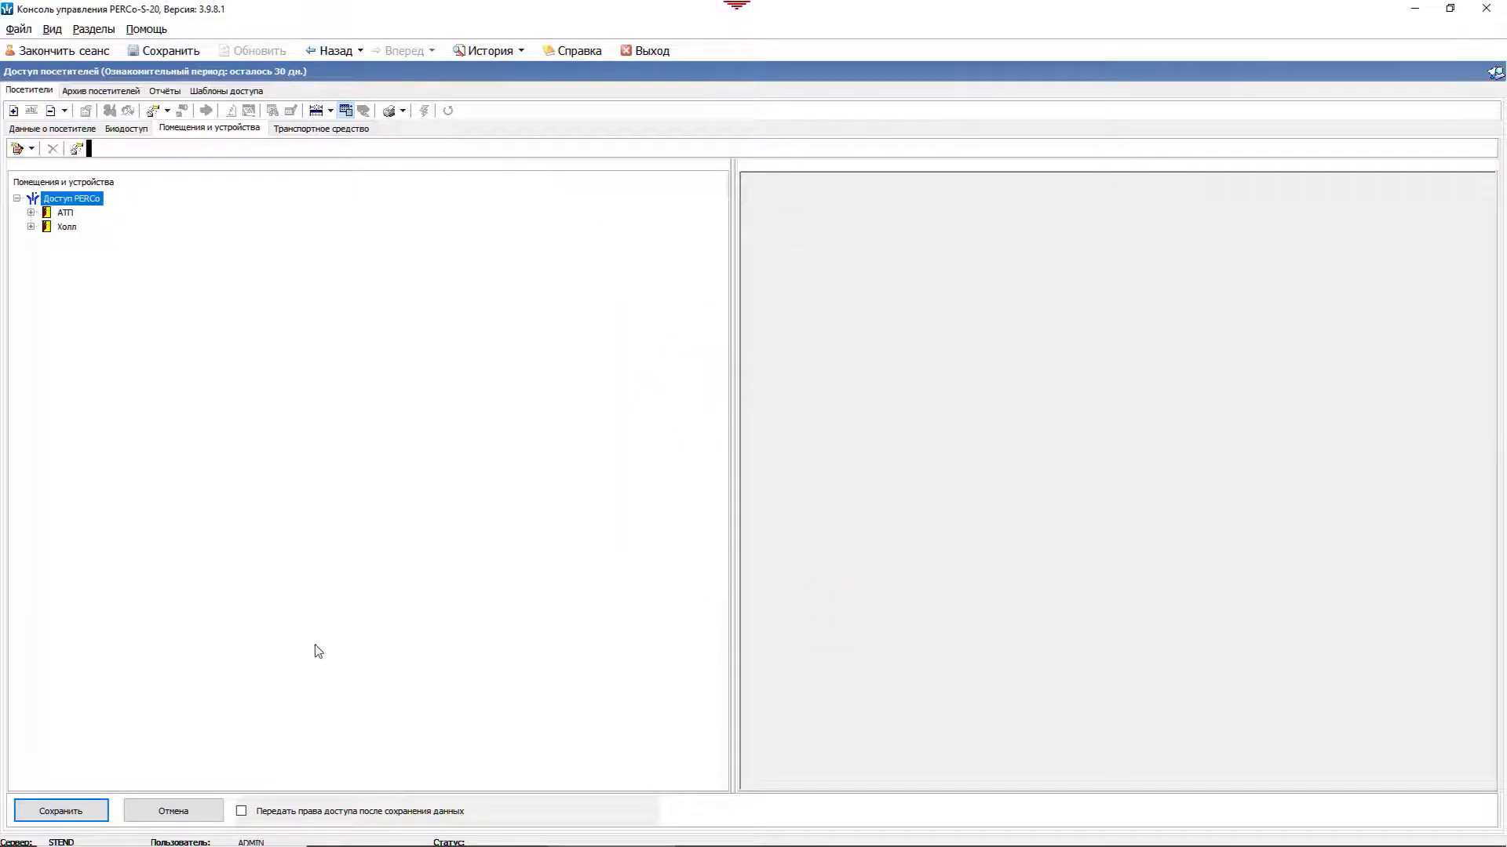
click(63, 812)
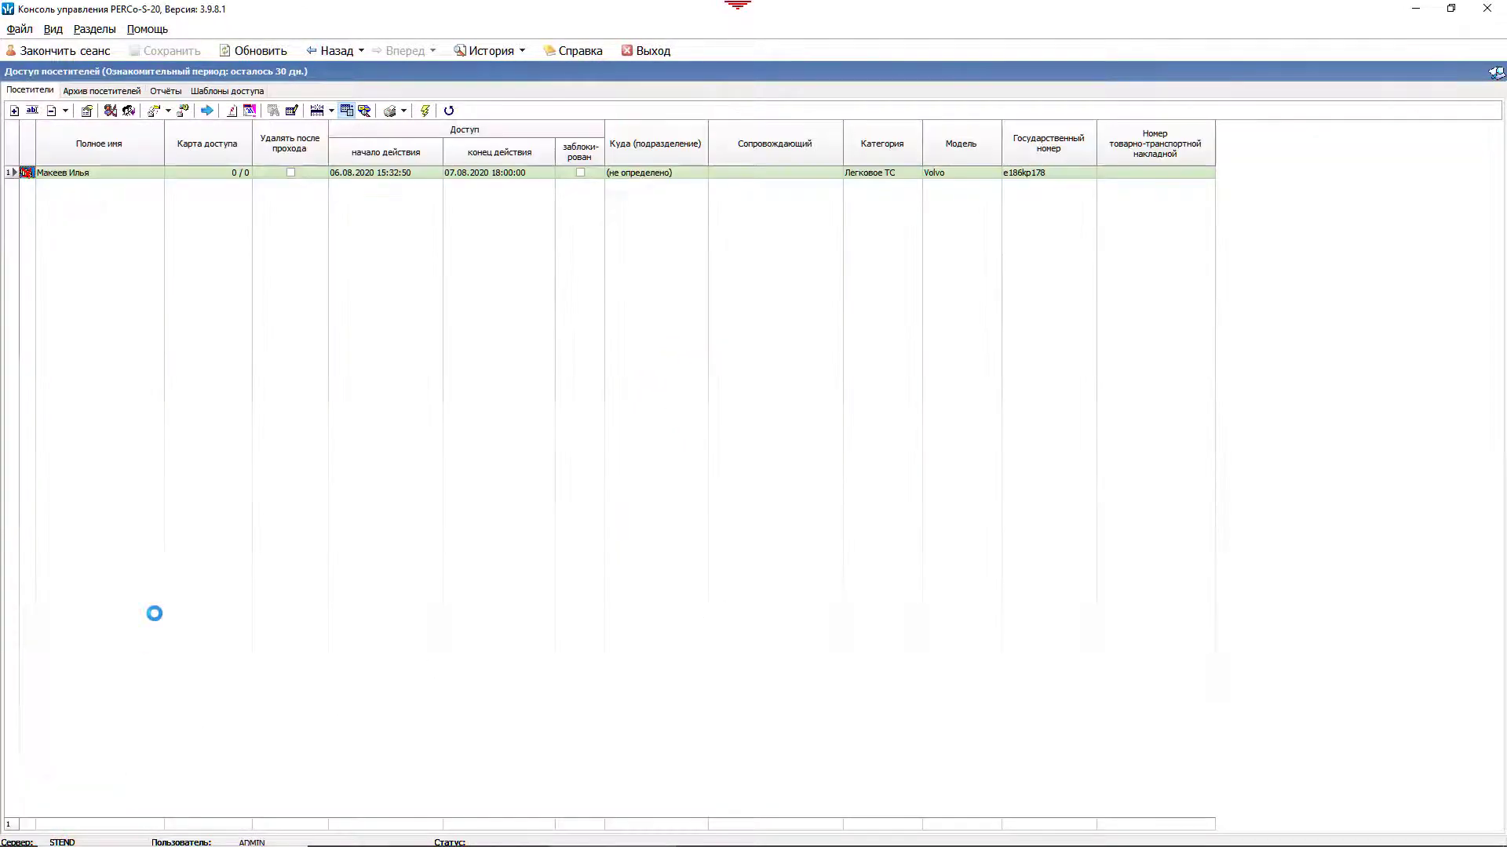
Step: Send the current visitor's access rights to the controllers and reopen their record
click(424, 110)
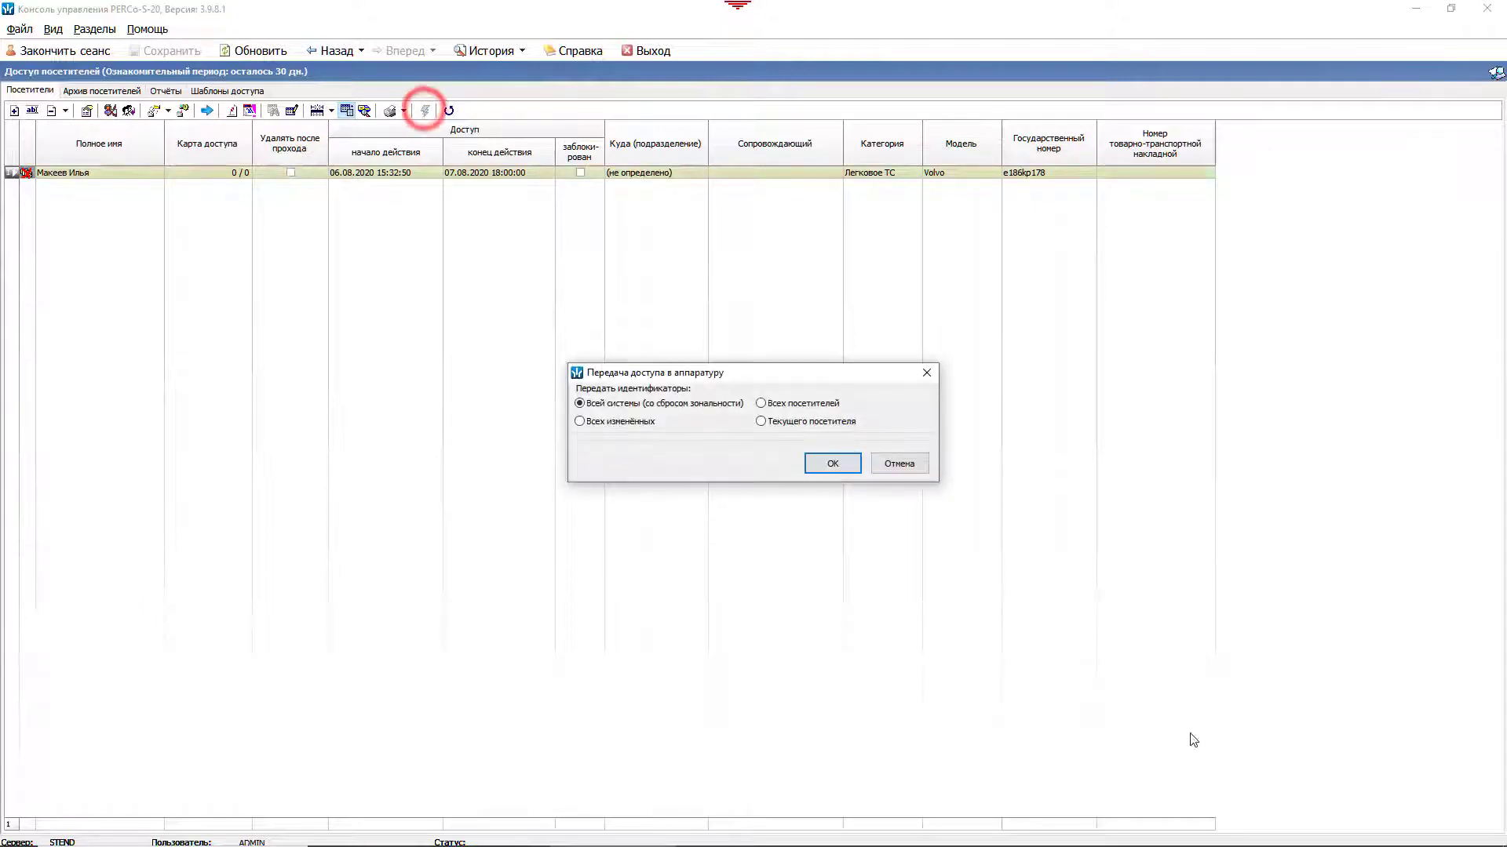
click(804, 424)
click(836, 463)
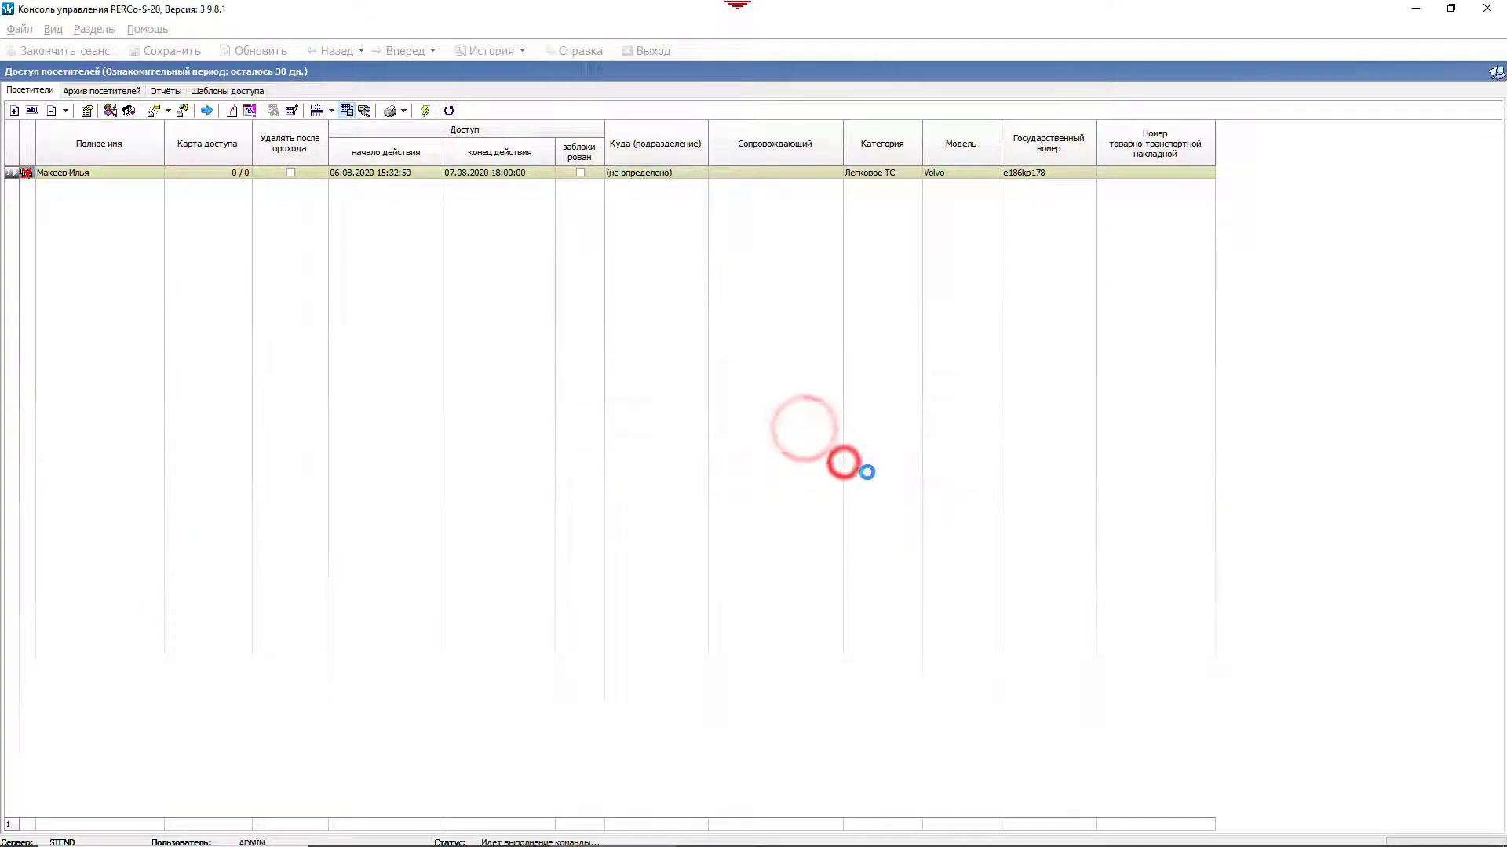
double_click(118, 173)
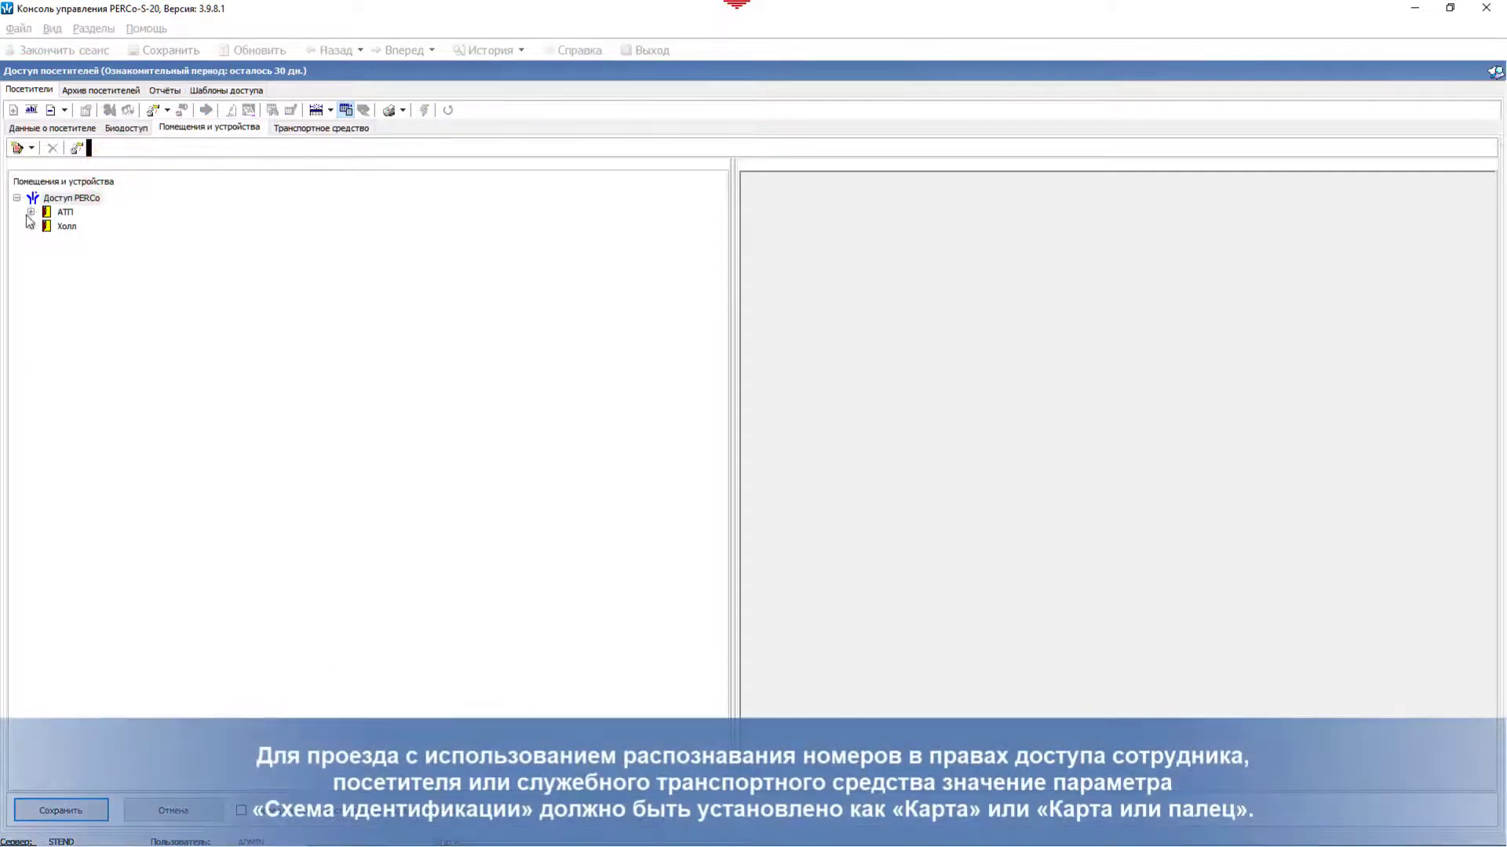
Step: Confirm Контроллер 1 under АТП uses the Карта или палец scheme, then cancel the form
click(31, 212)
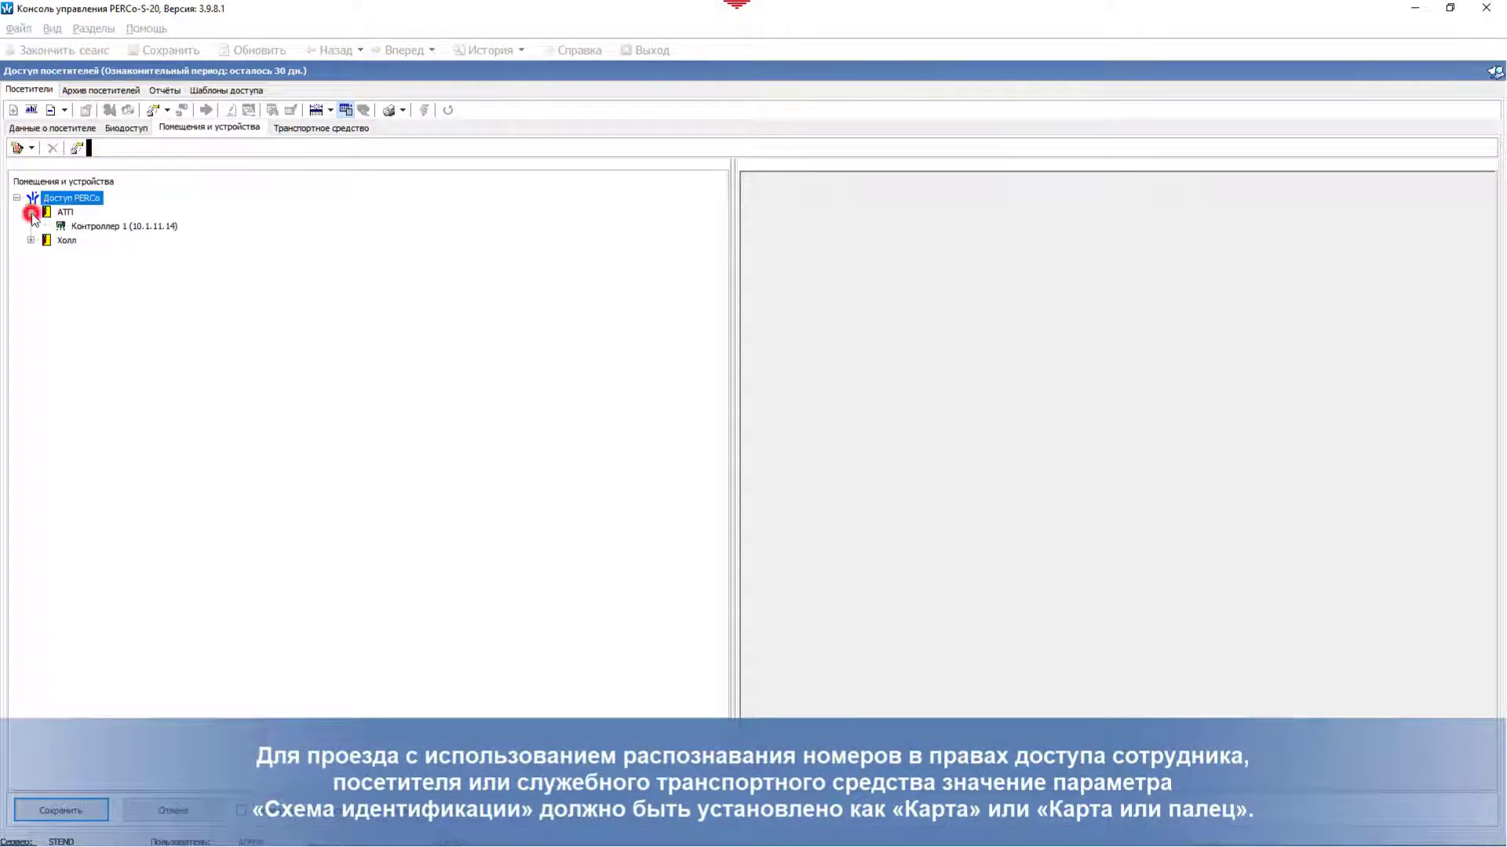
click(99, 227)
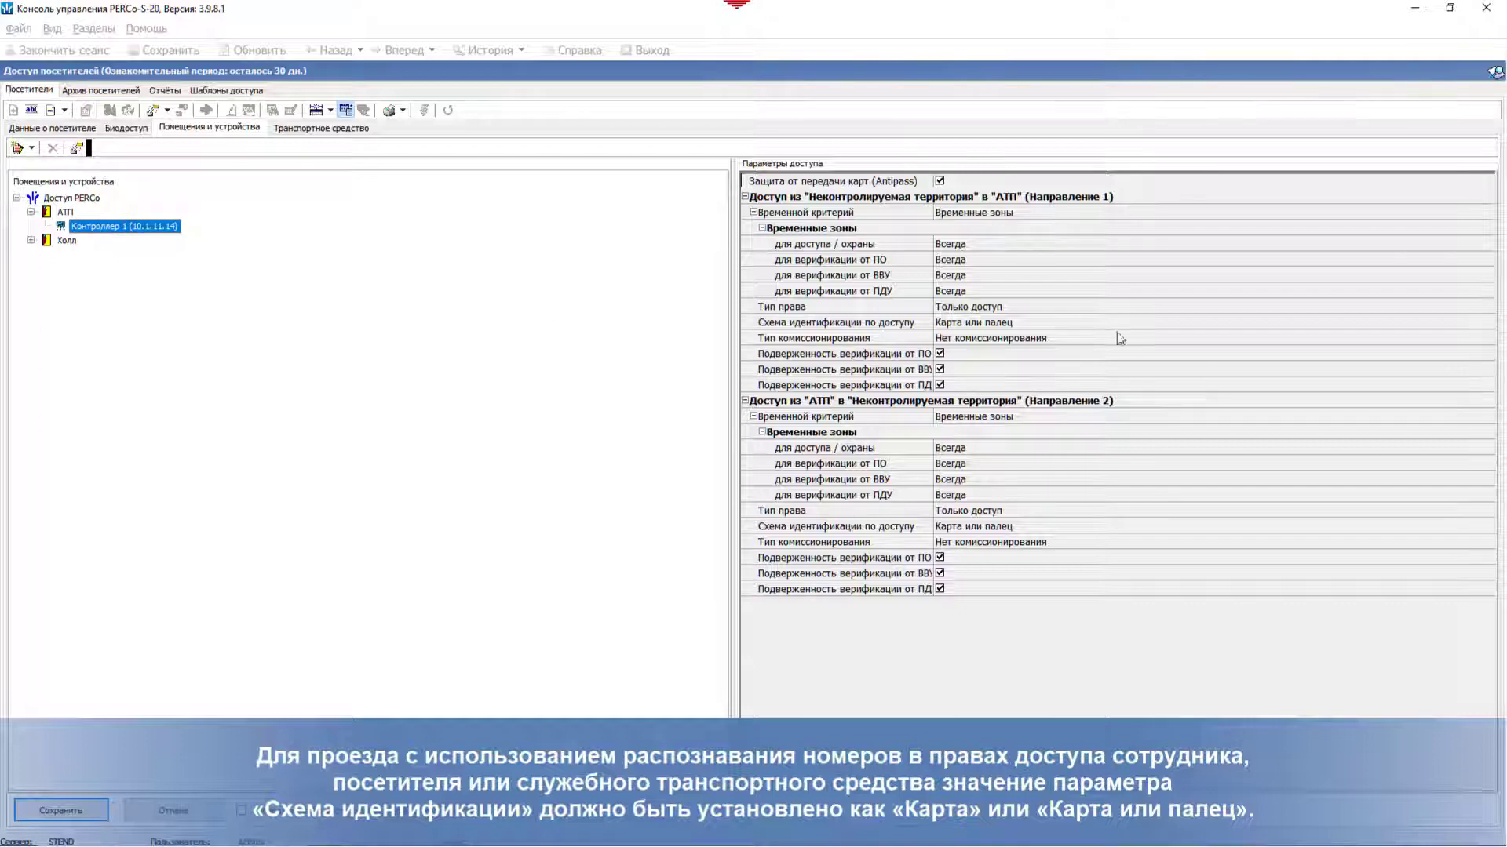
click(1270, 321)
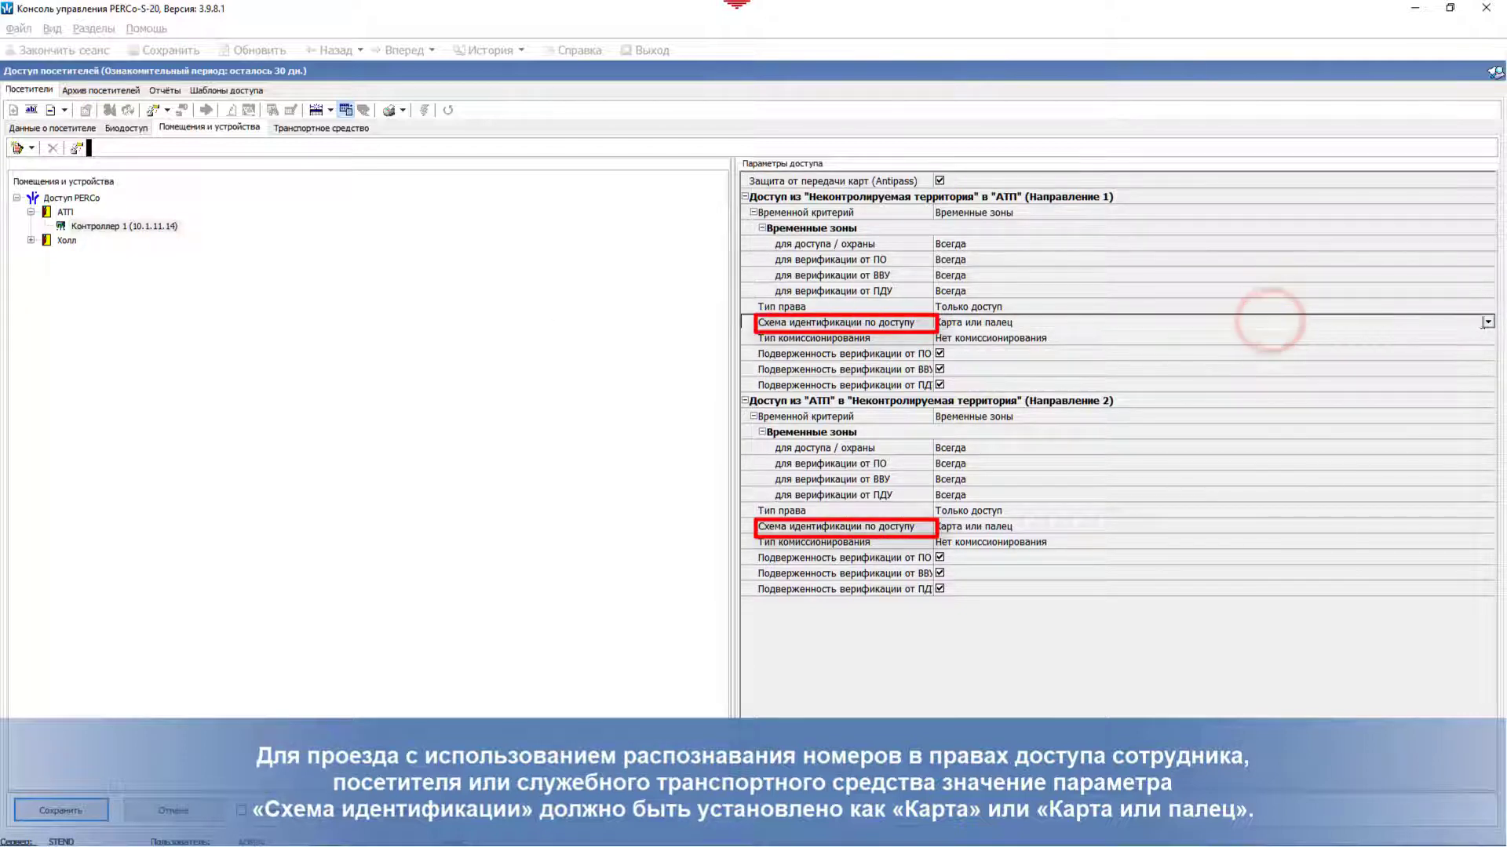
click(1486, 322)
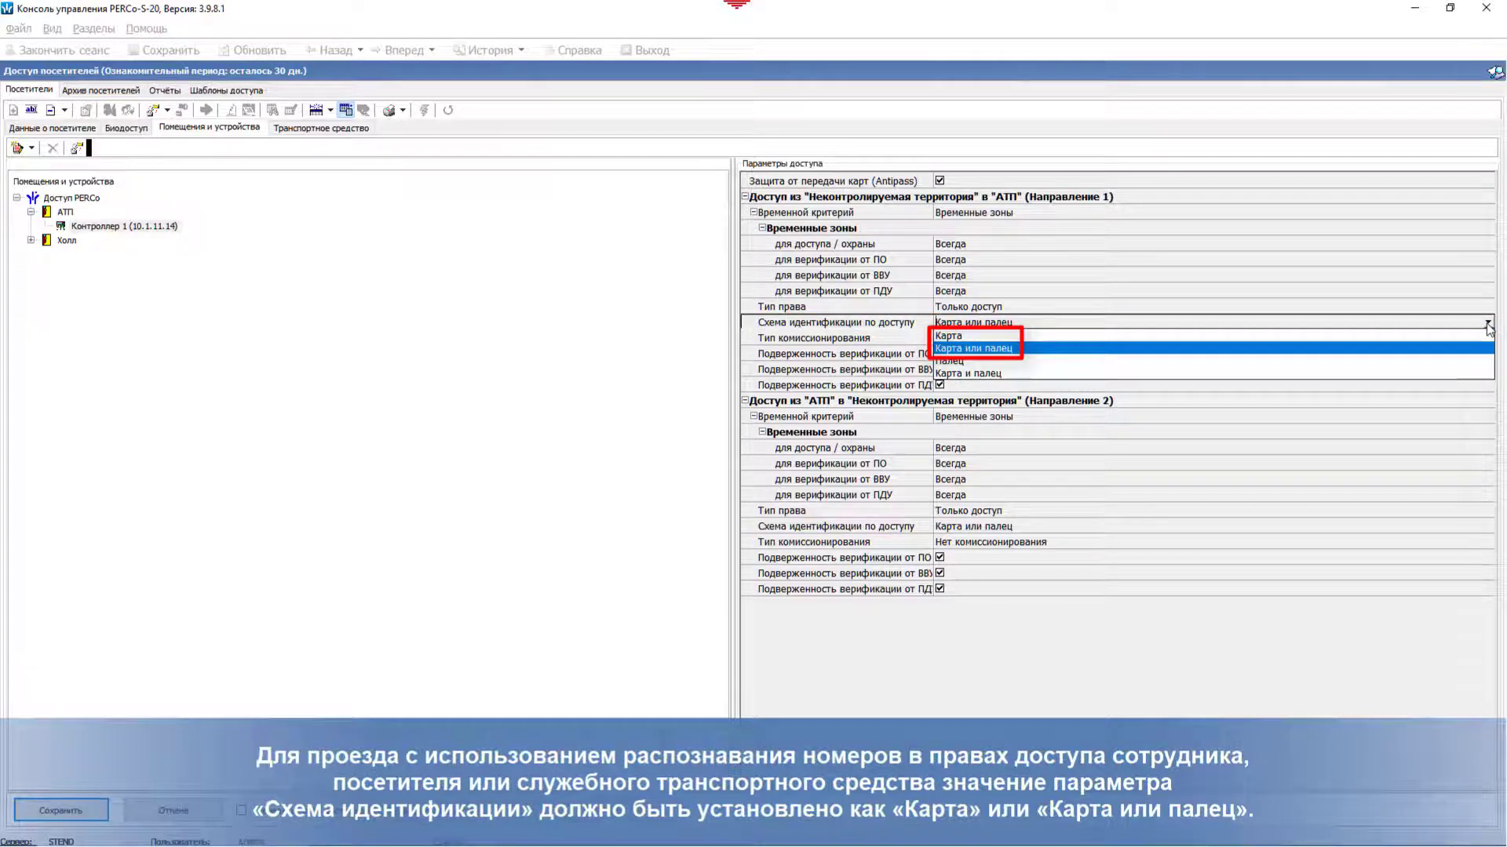
click(1487, 323)
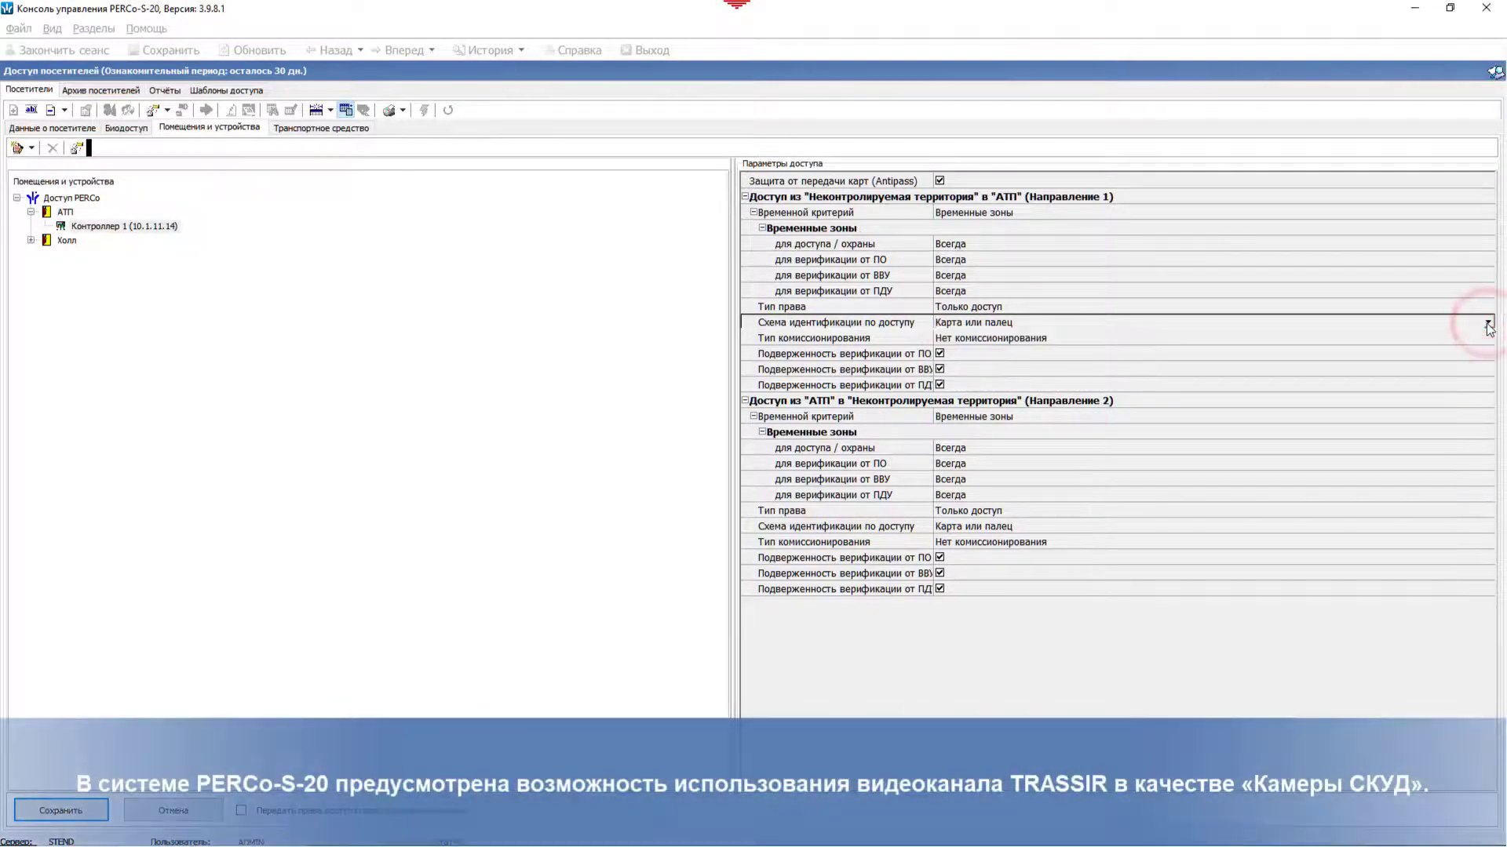
click(161, 810)
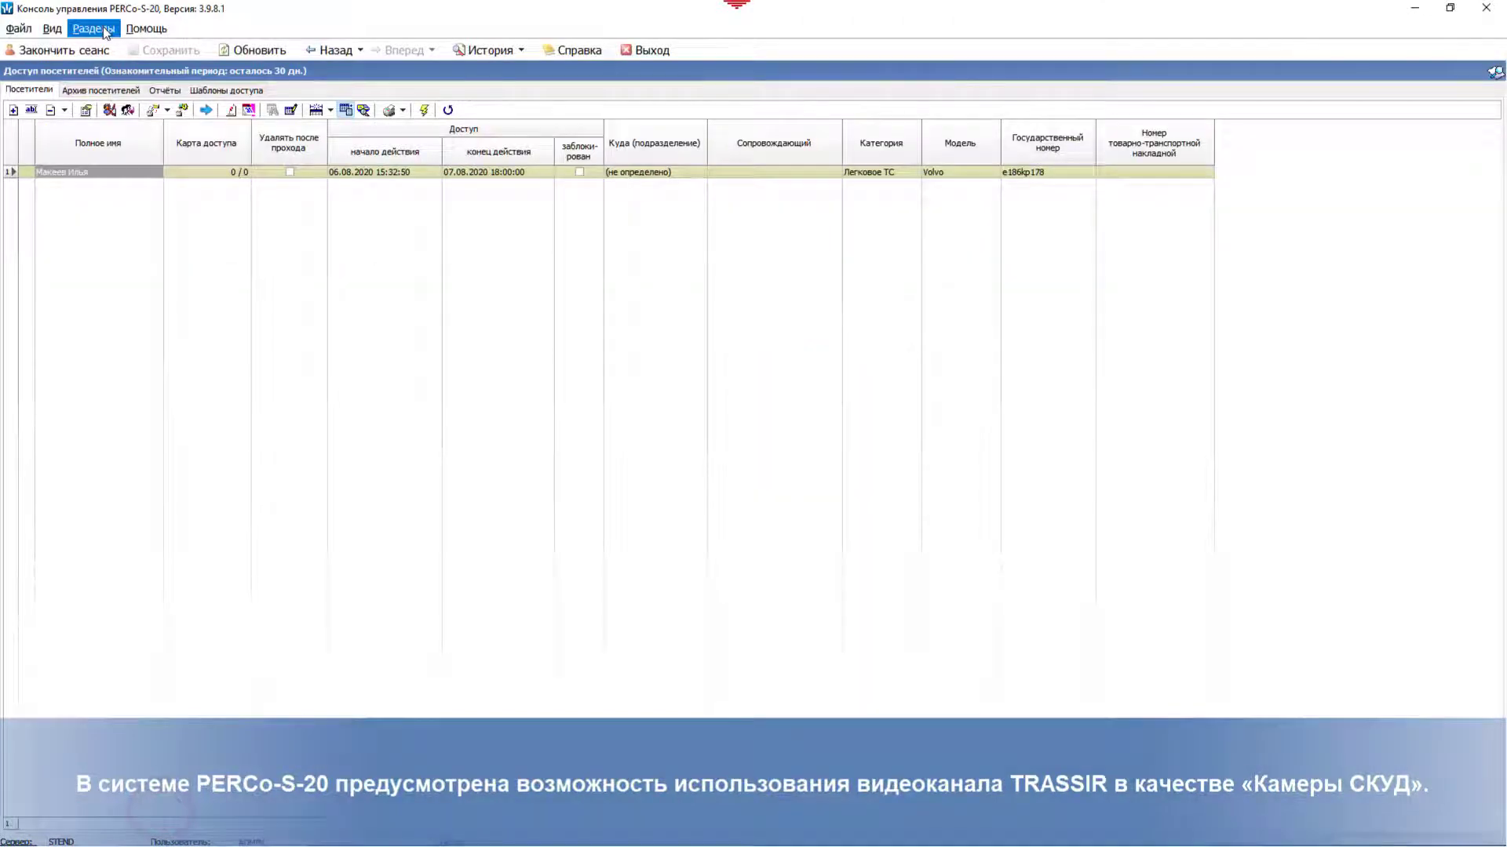
Step: In the Конфигуратор, select ИУ 1 under Контроллер CT/L14 > Контроллер 1
click(93, 28)
mouse_move(196, 48)
click(288, 48)
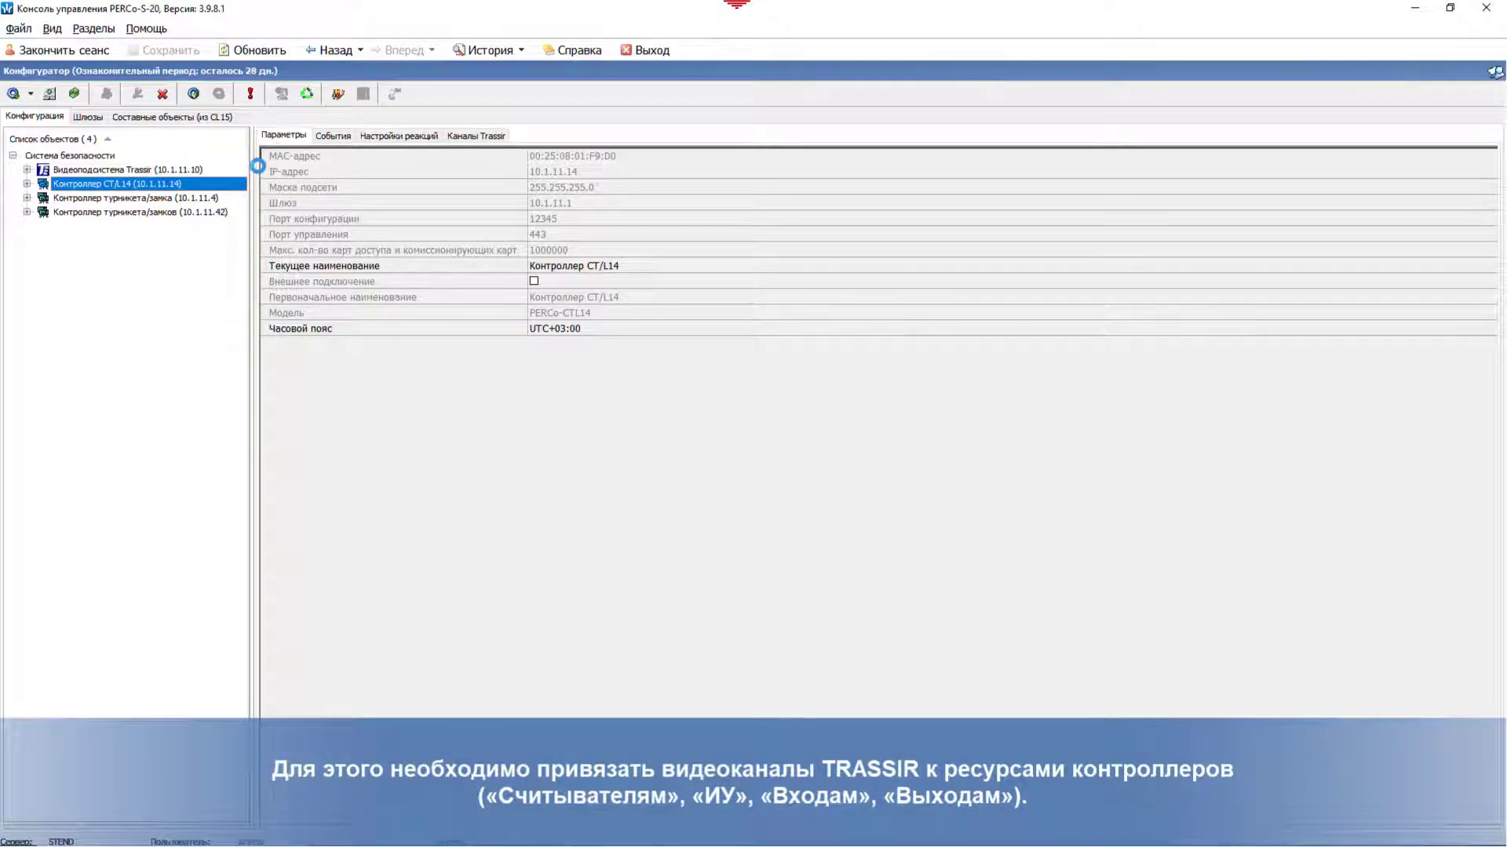
click(26, 184)
click(41, 226)
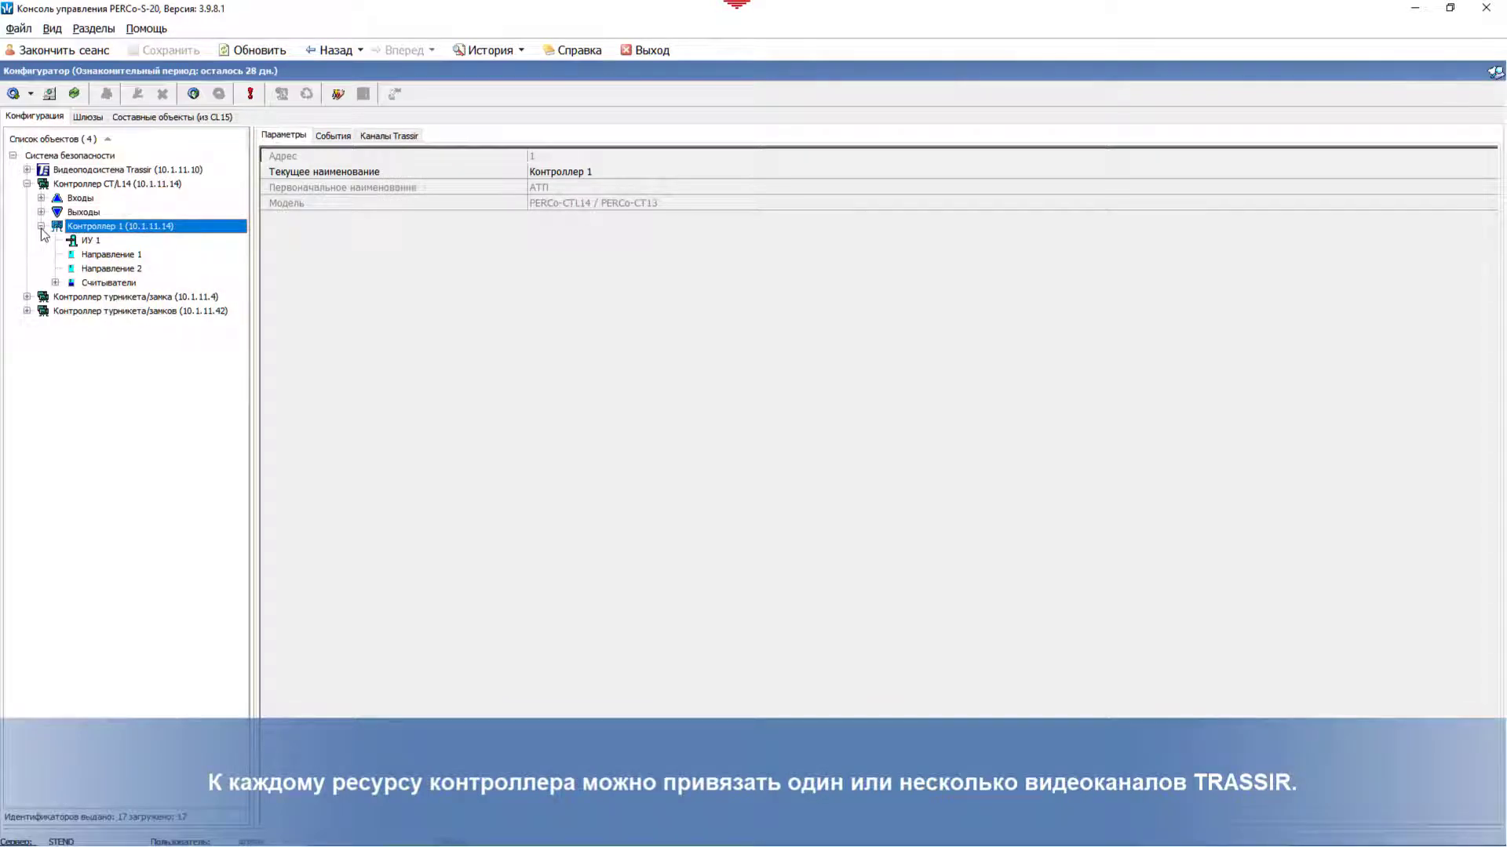
click(89, 243)
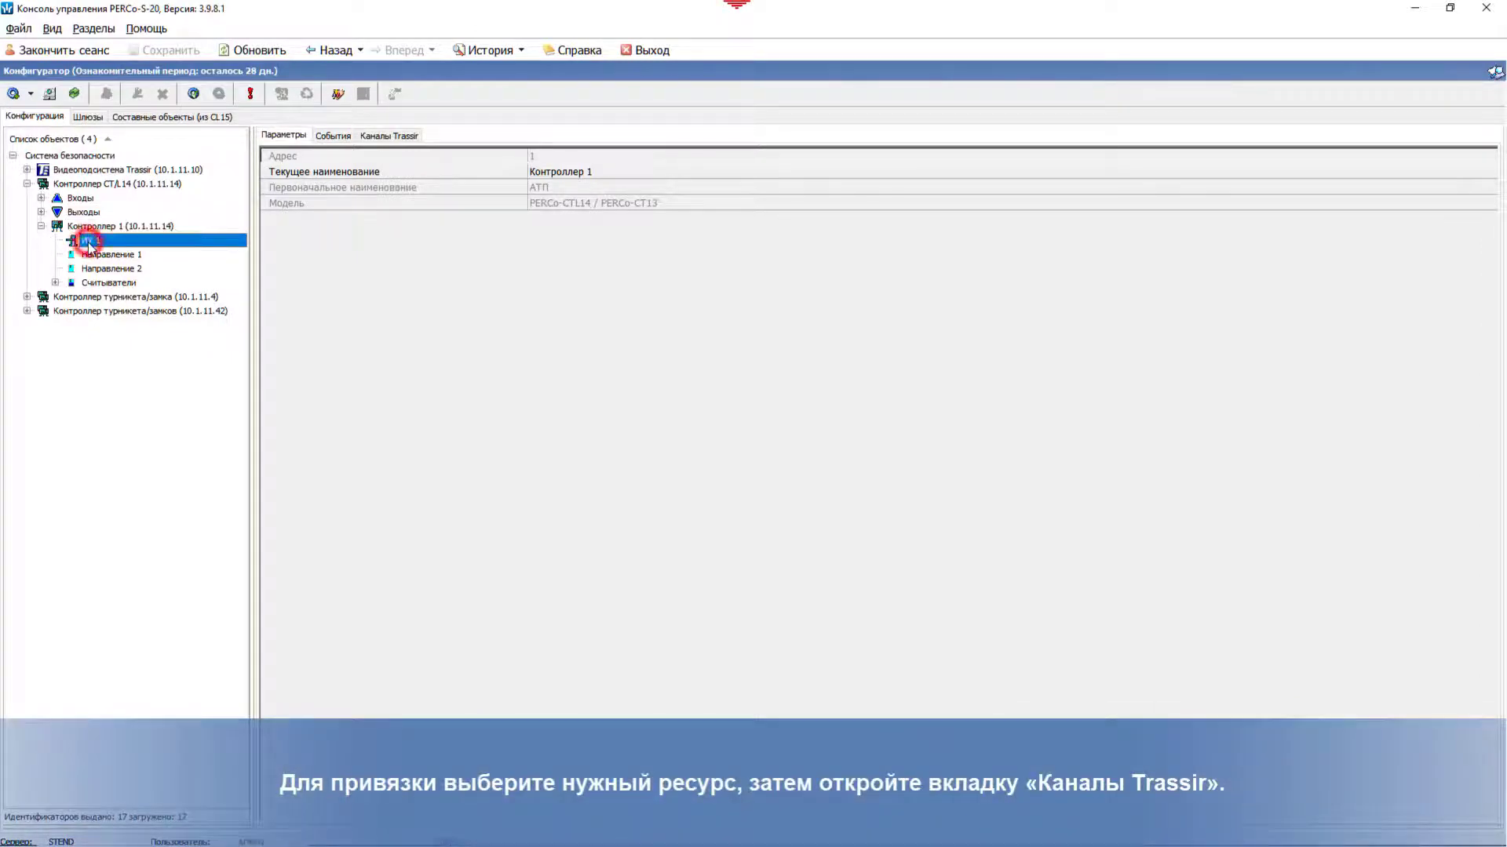
Step: Add the AXIS M1011-W 2 (10.1.11.10) channel on ИУ 1's Каналы Trassir tab
click(389, 137)
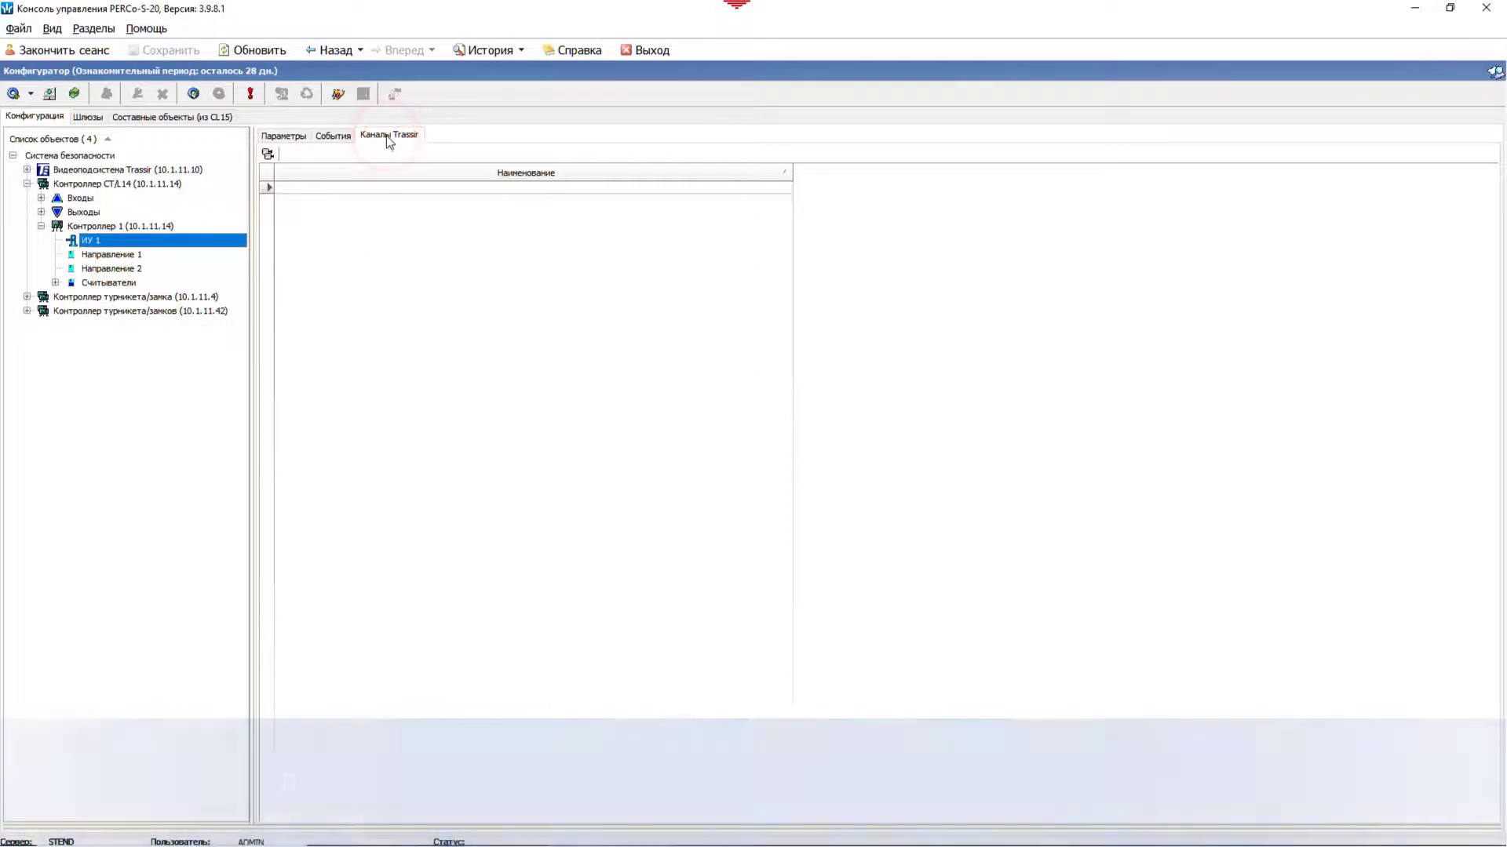
click(268, 154)
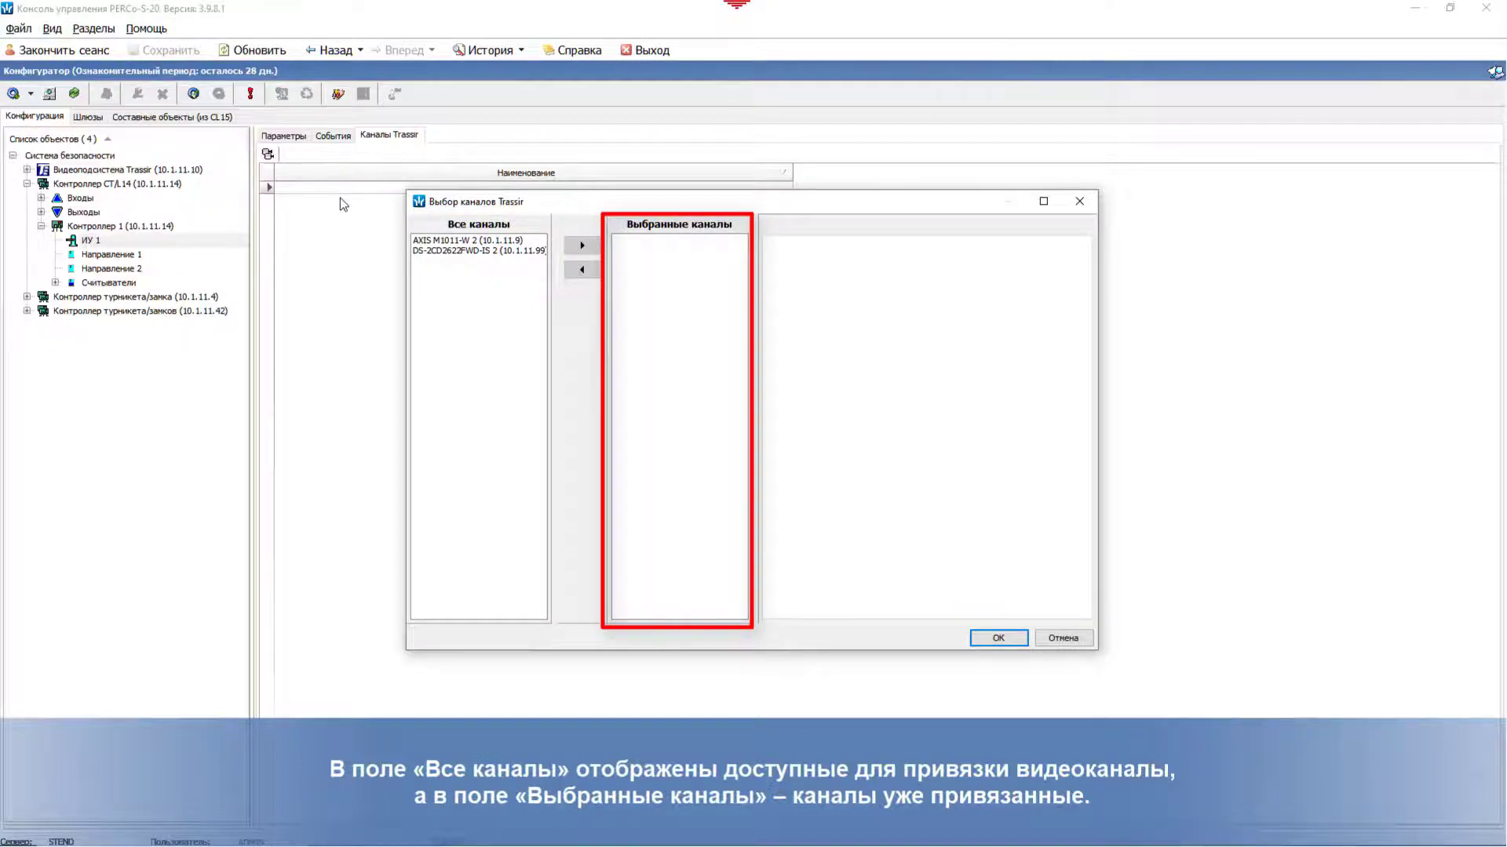
click(450, 241)
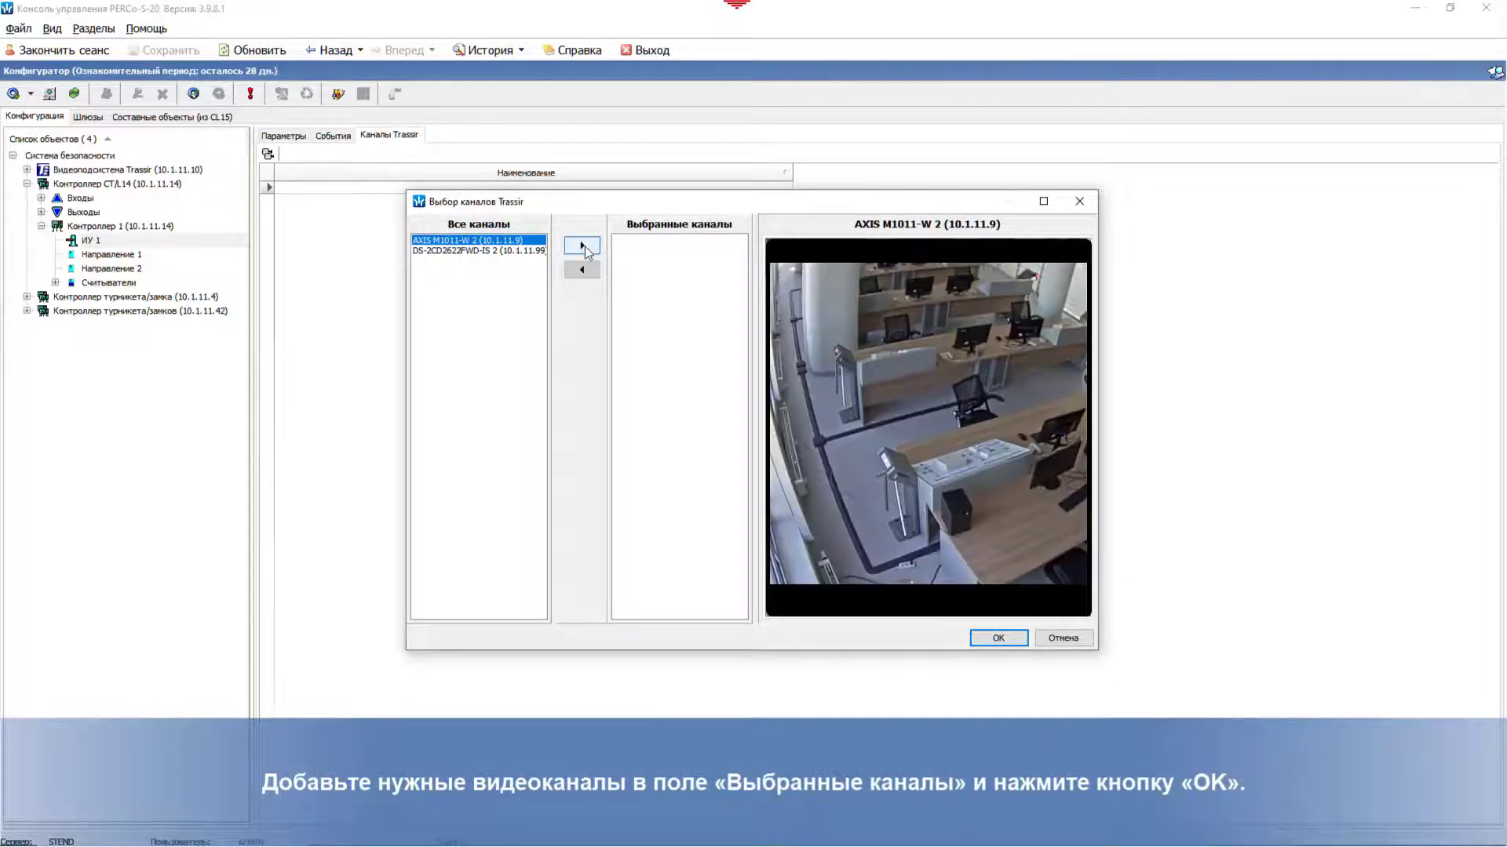
click(583, 246)
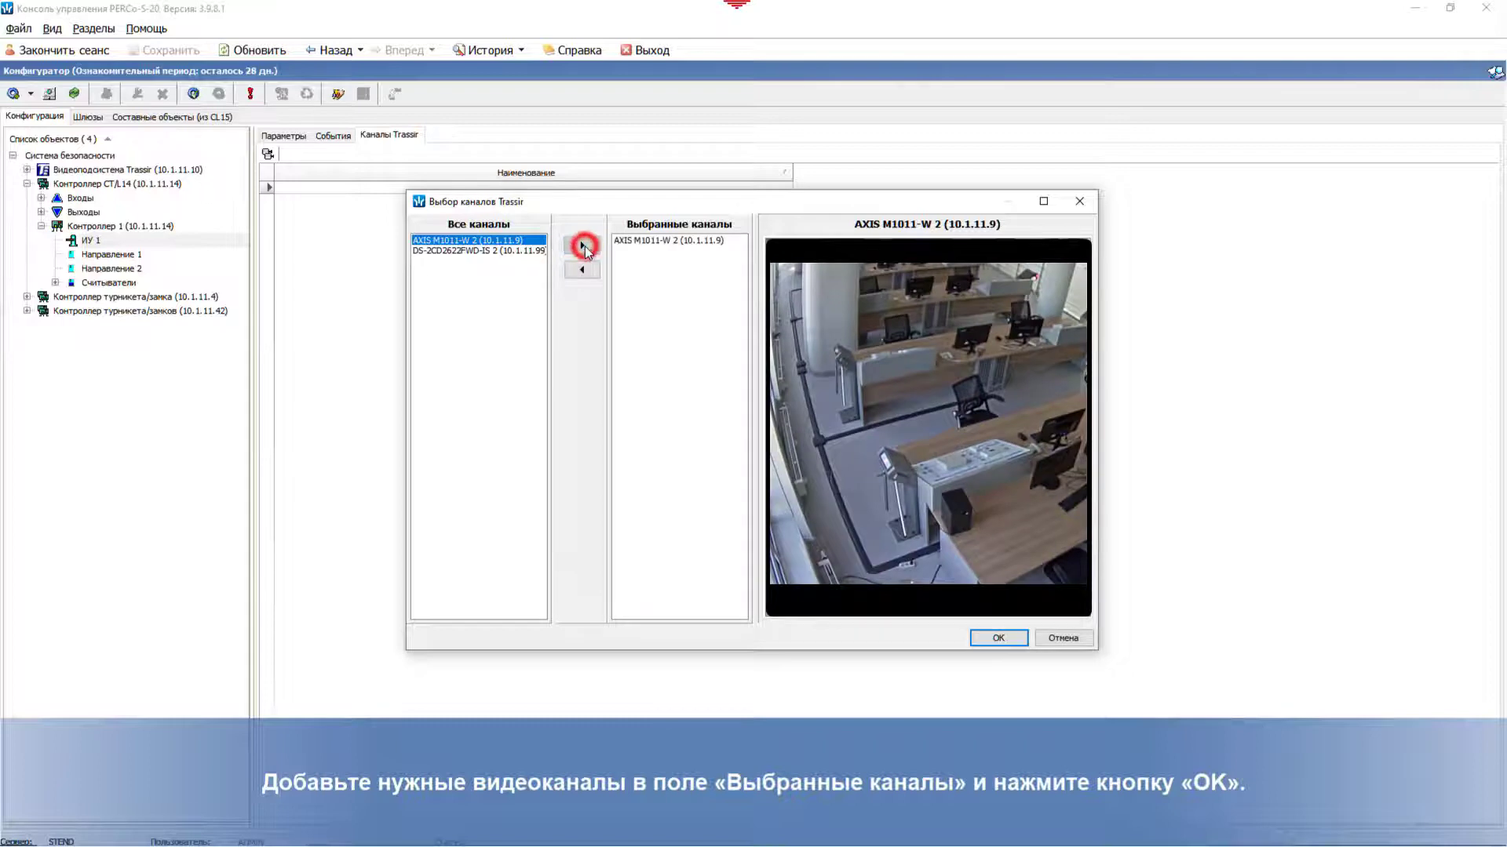
click(1003, 640)
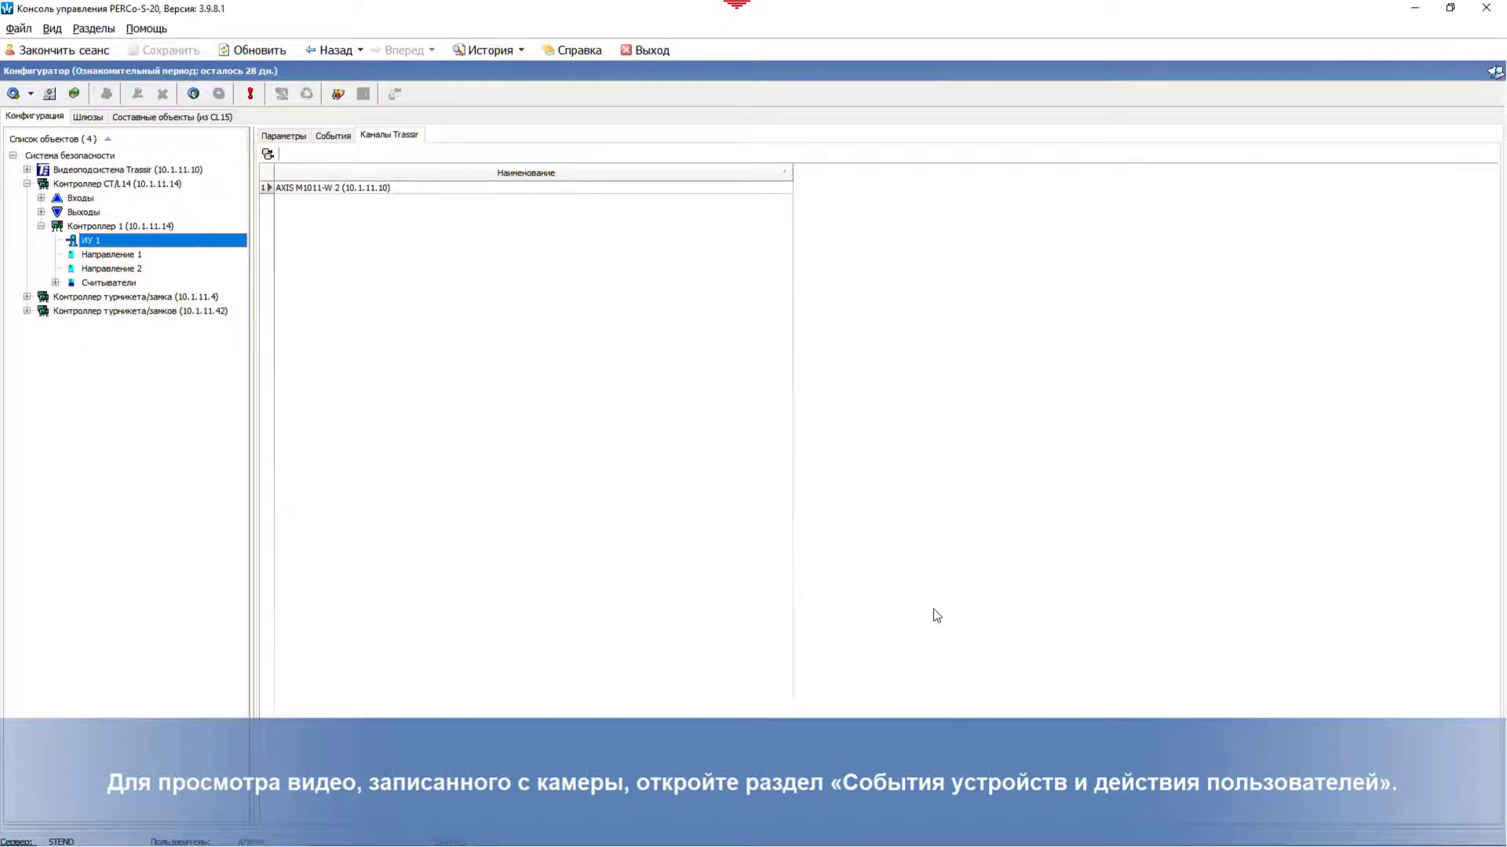
Step: Load the device events and user actions log for 06.08.2020 and select Проход event 417
click(94, 28)
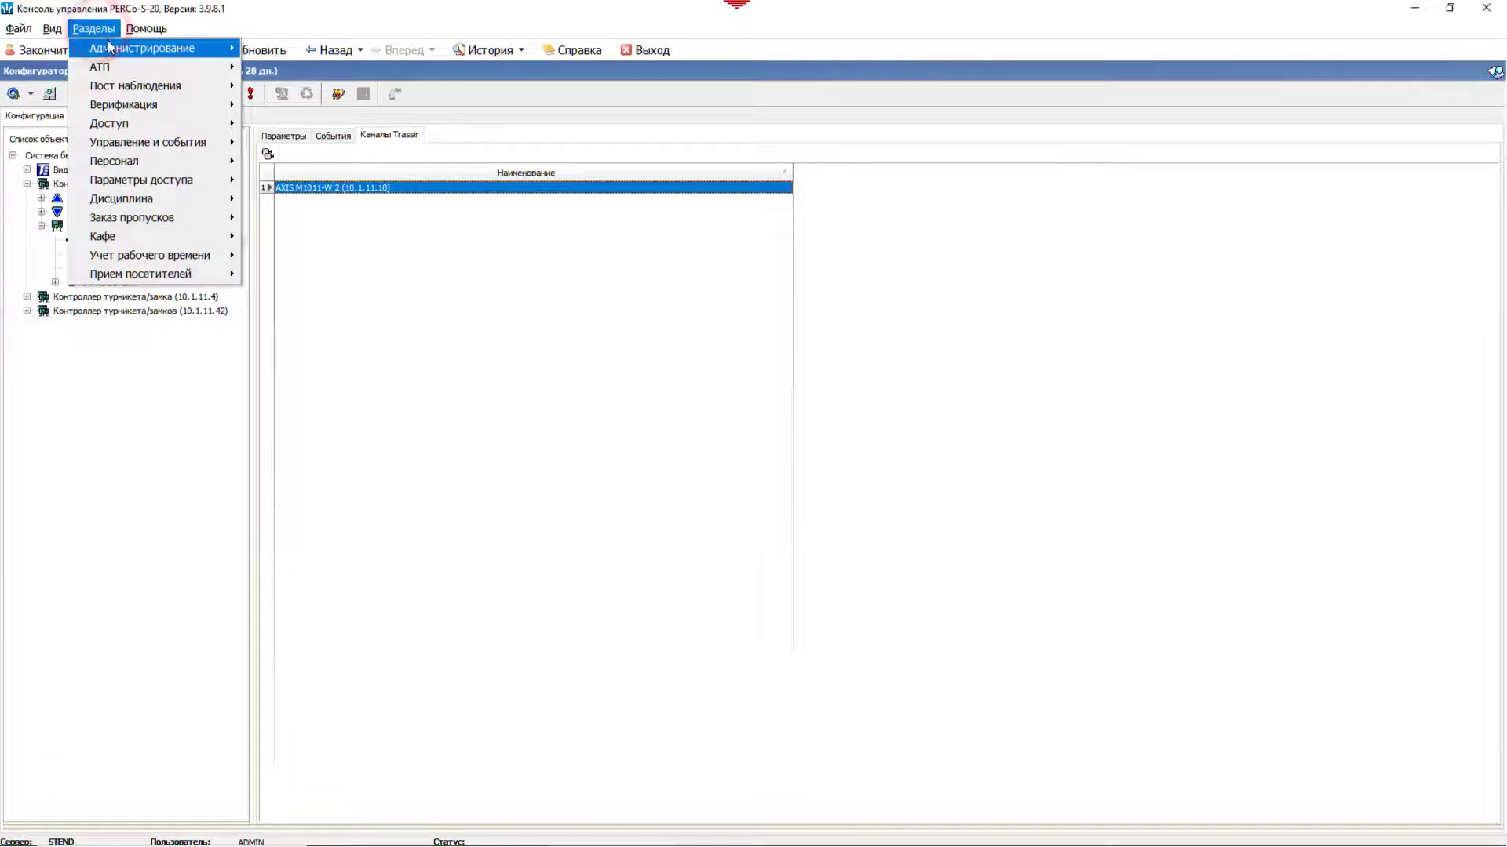
mouse_move(129, 149)
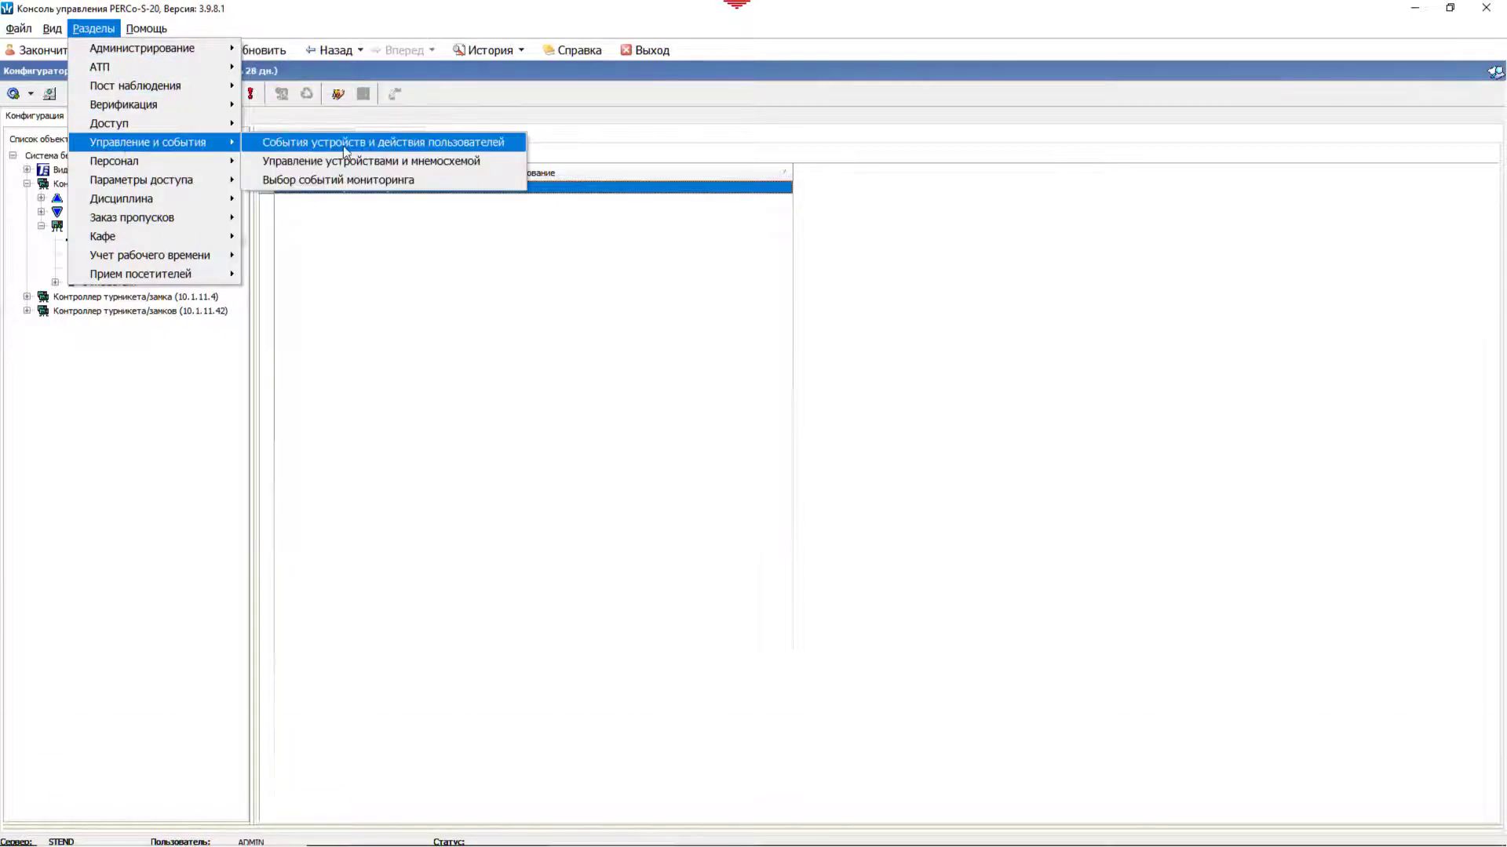
click(342, 144)
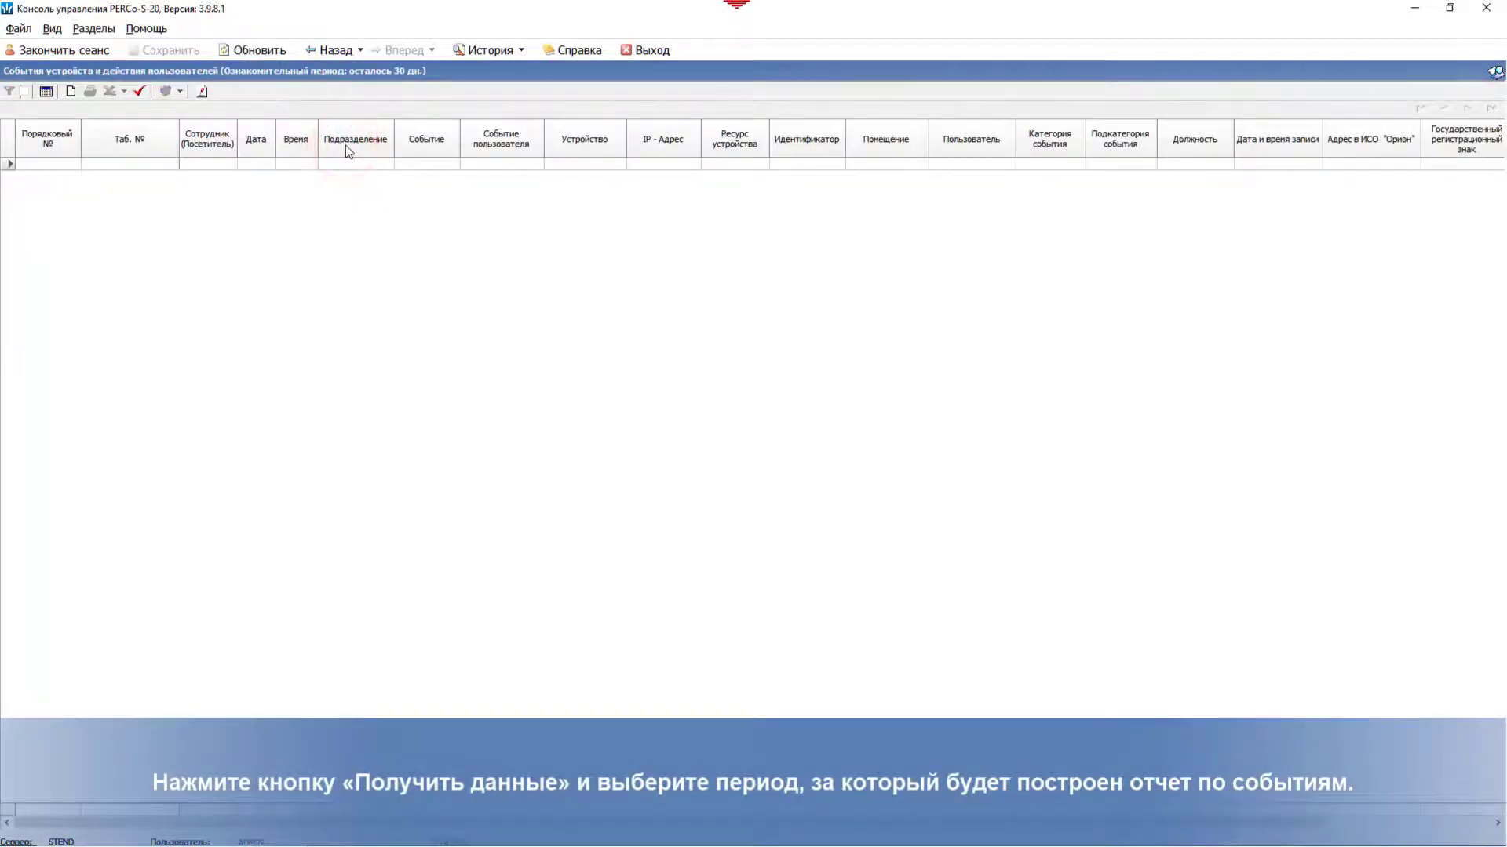
click(139, 92)
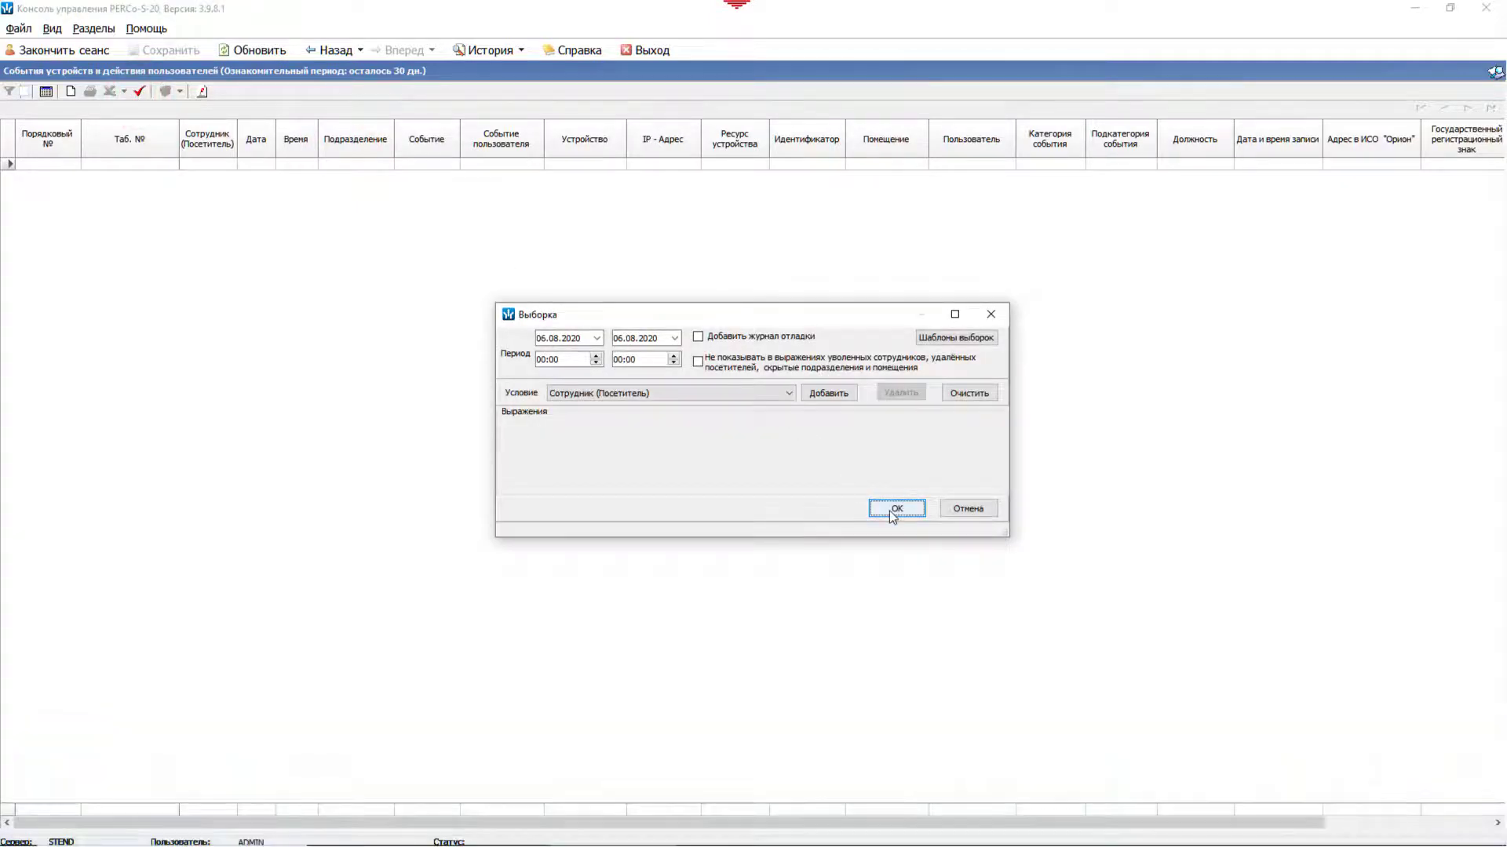
click(888, 511)
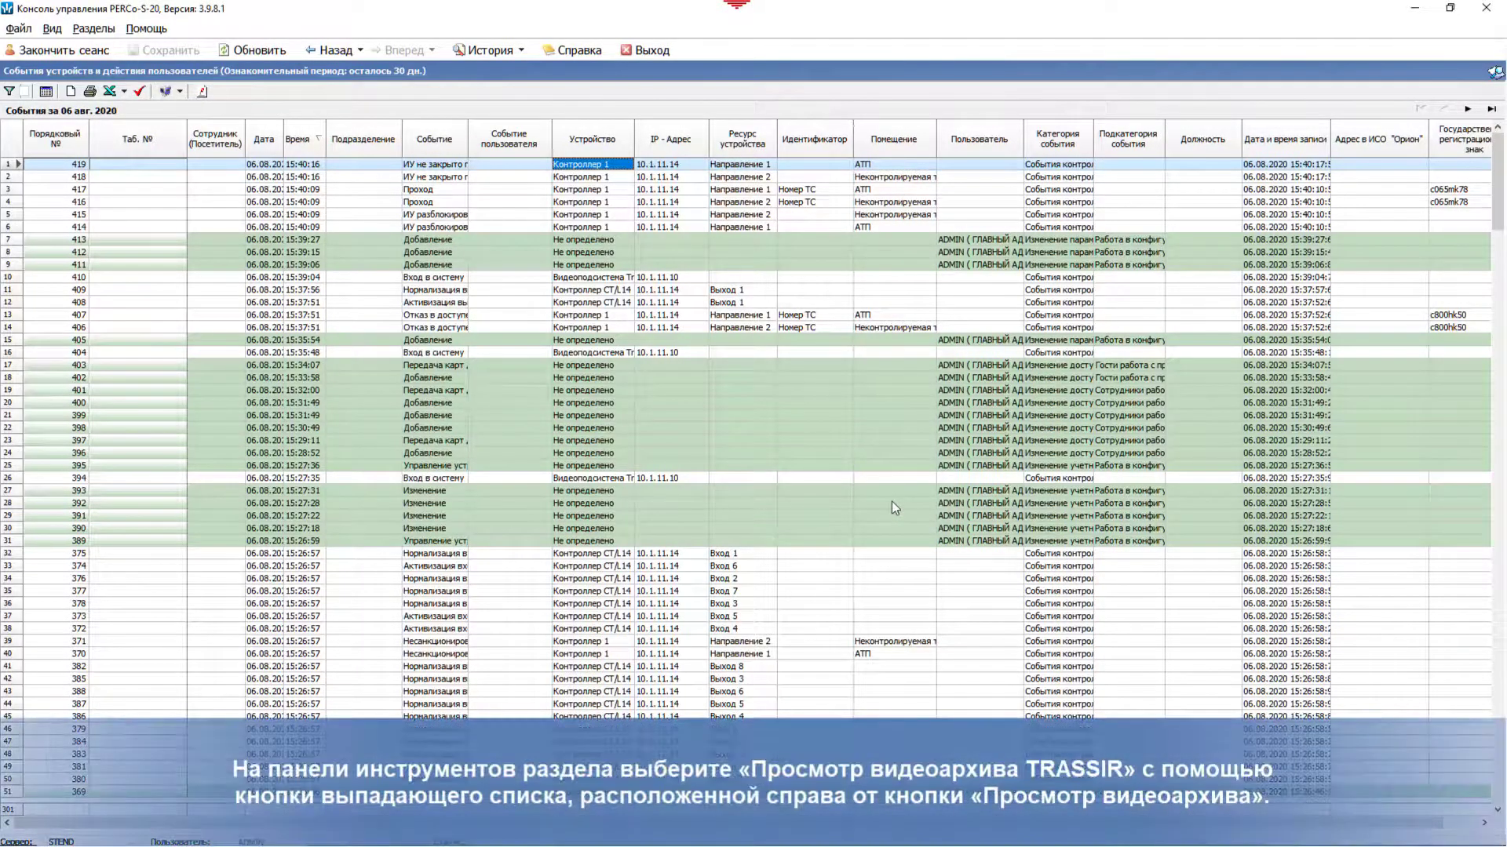
click(578, 190)
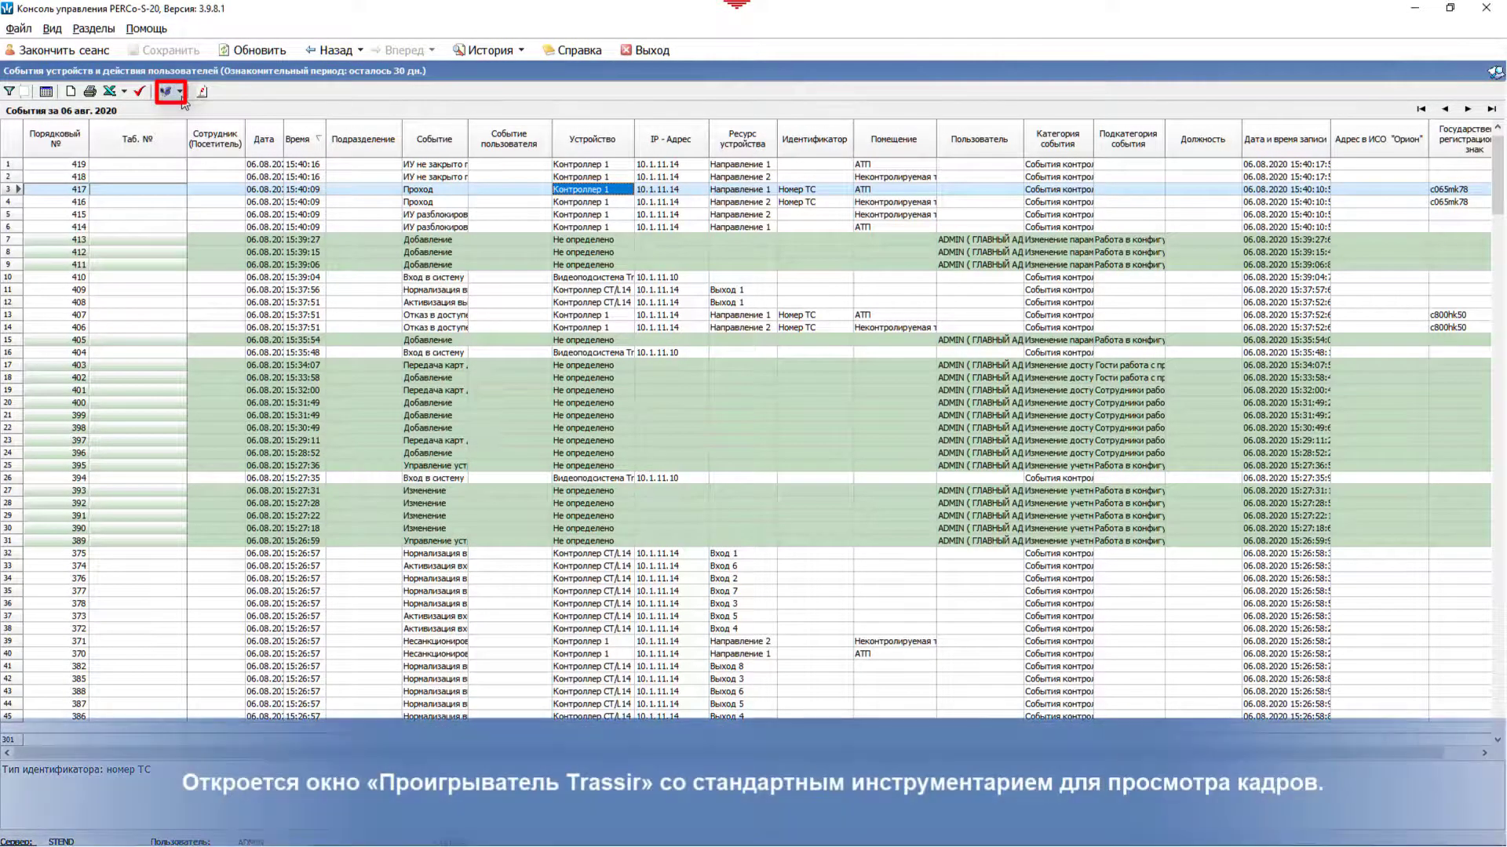
click(179, 92)
click(247, 127)
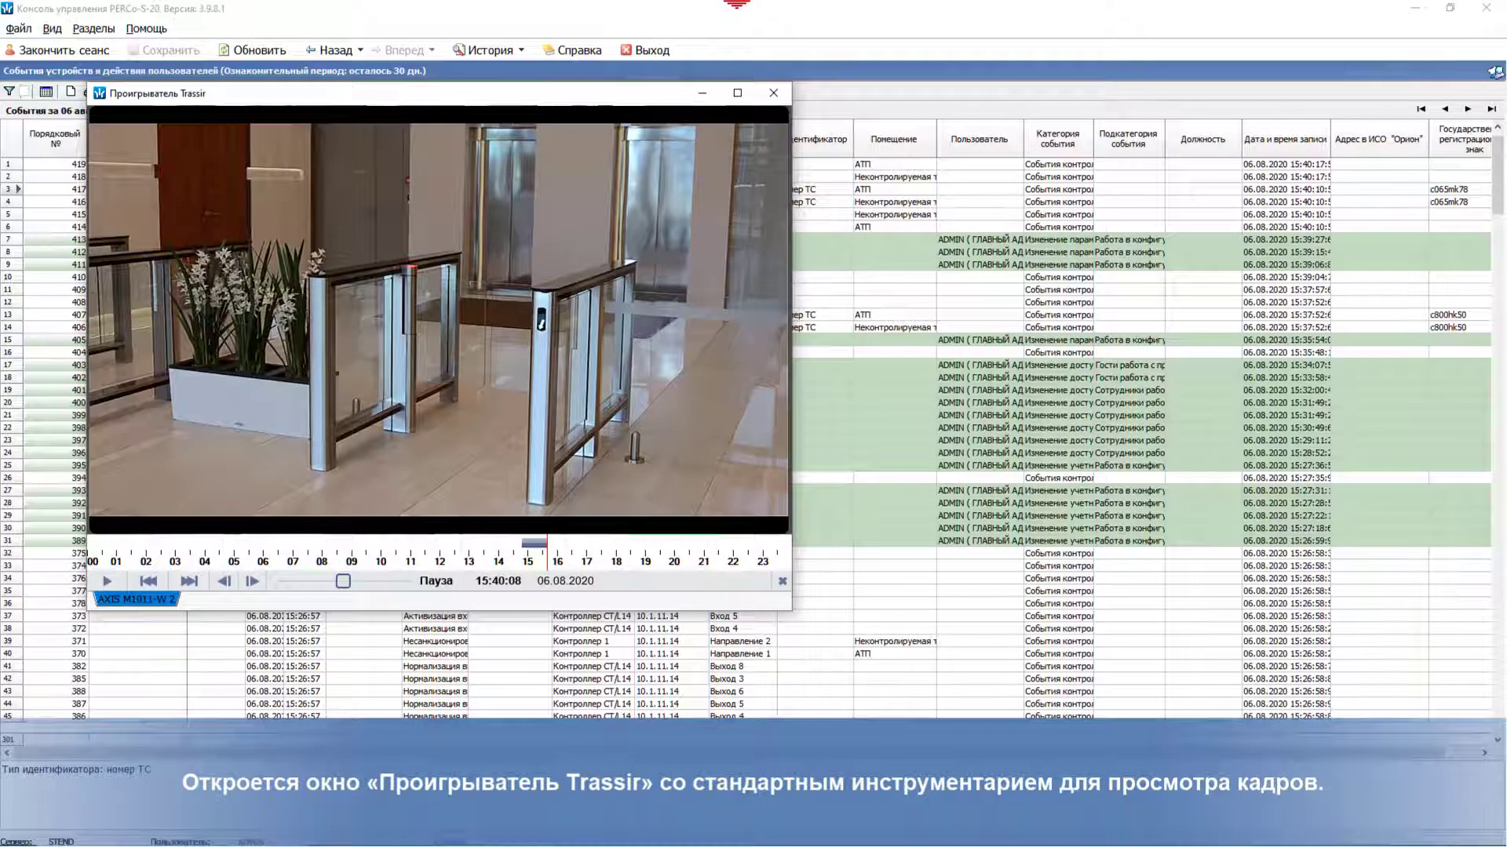
click(107, 581)
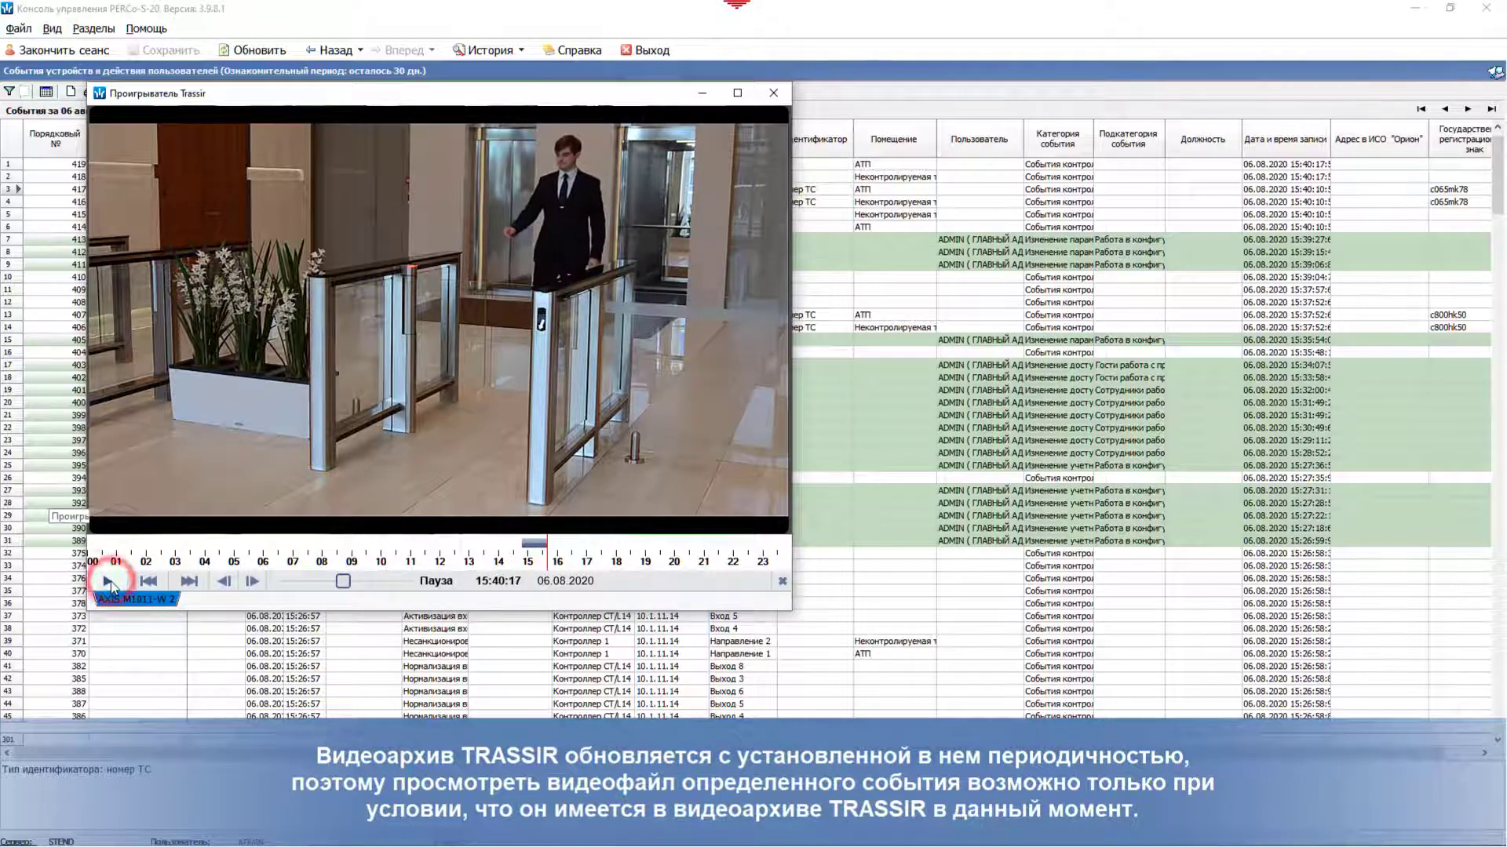
click(110, 581)
click(770, 95)
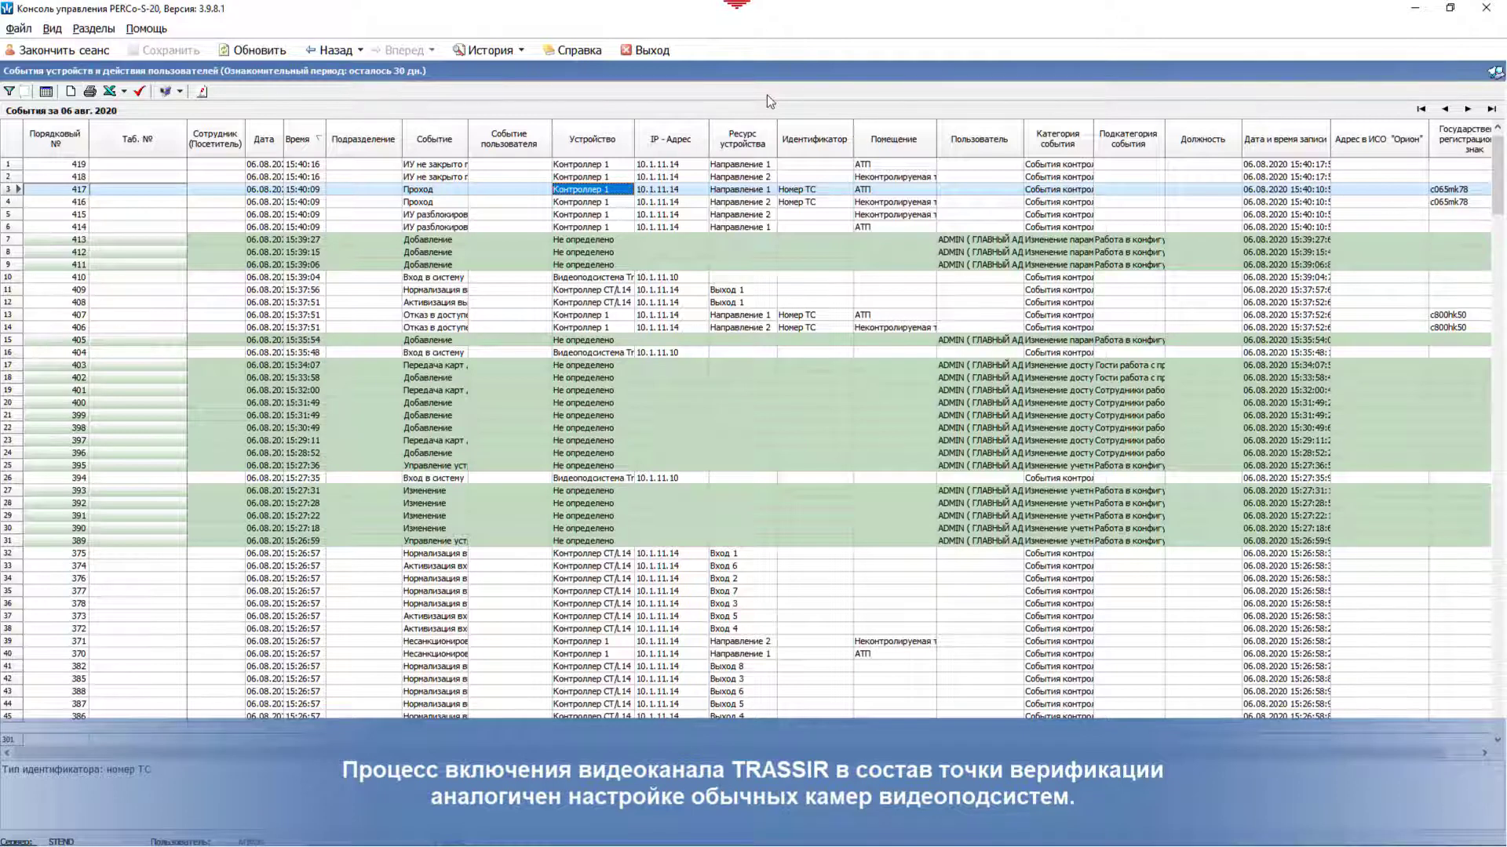
Step: Create a new verification configuration named Этаж 1
click(94, 29)
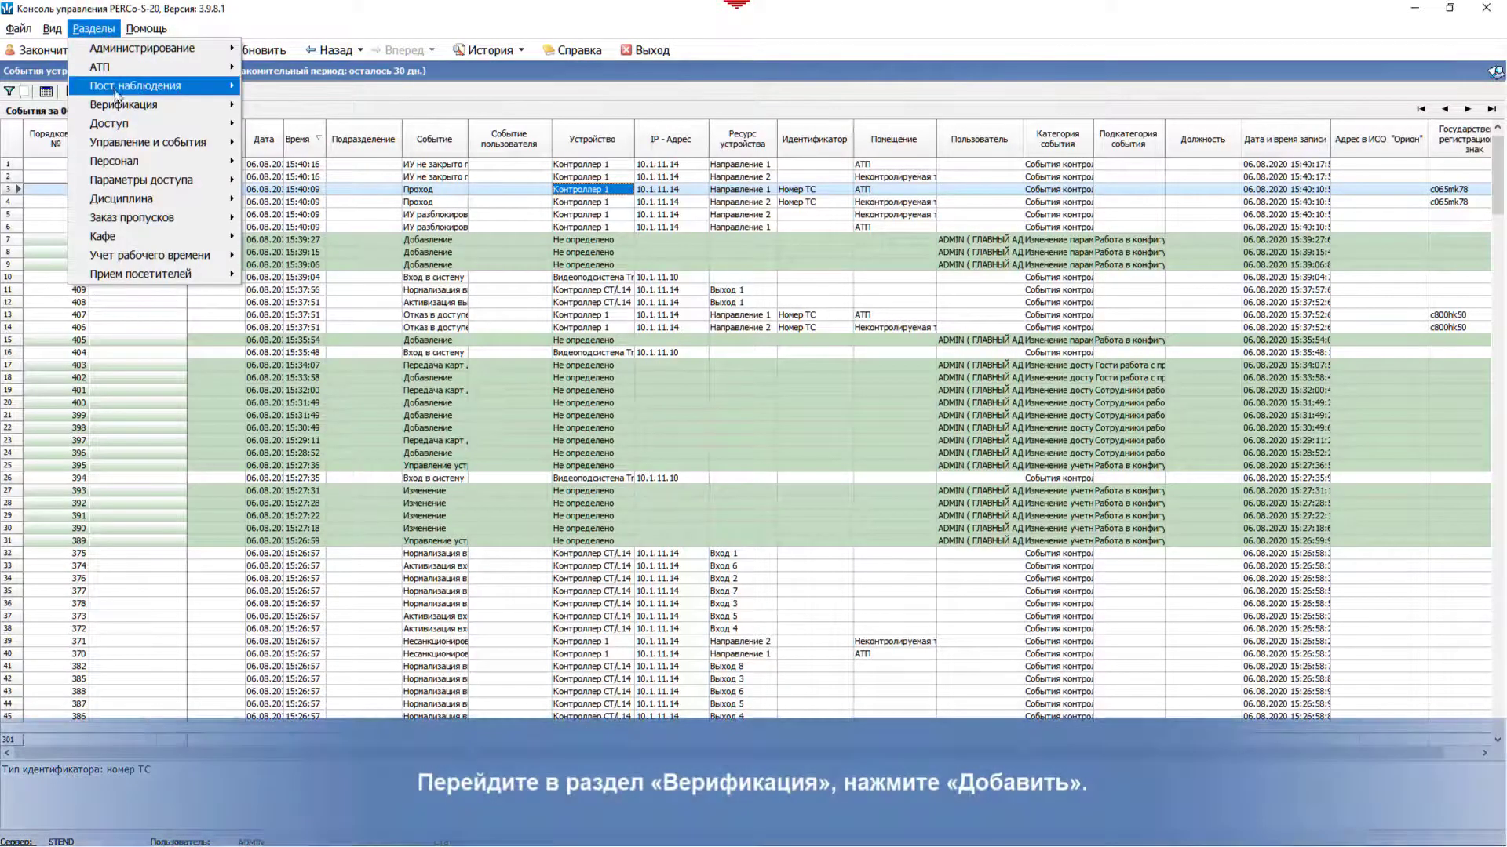
mouse_move(148, 105)
click(356, 103)
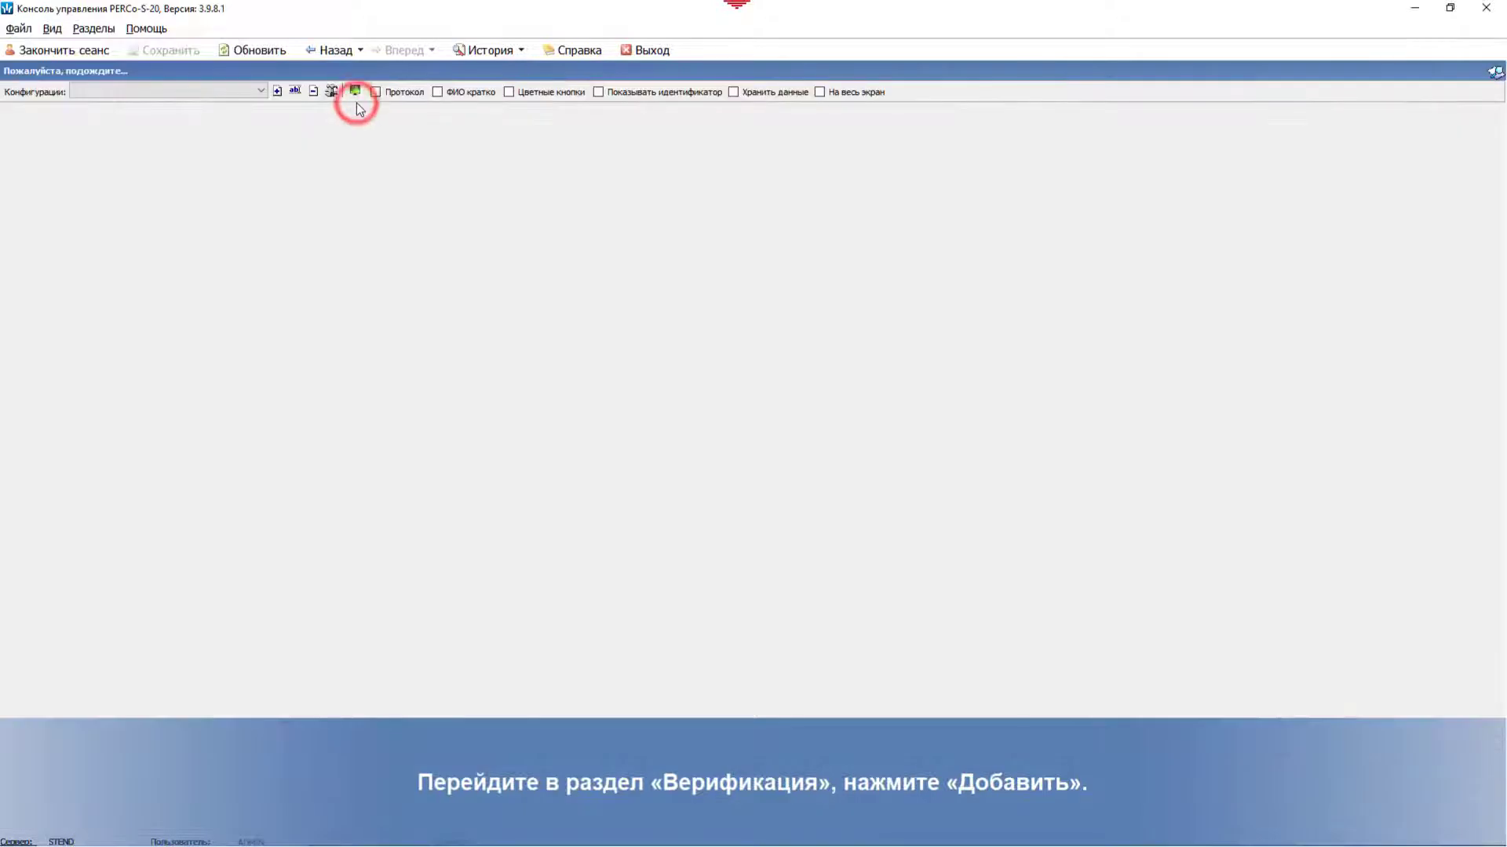
click(279, 91)
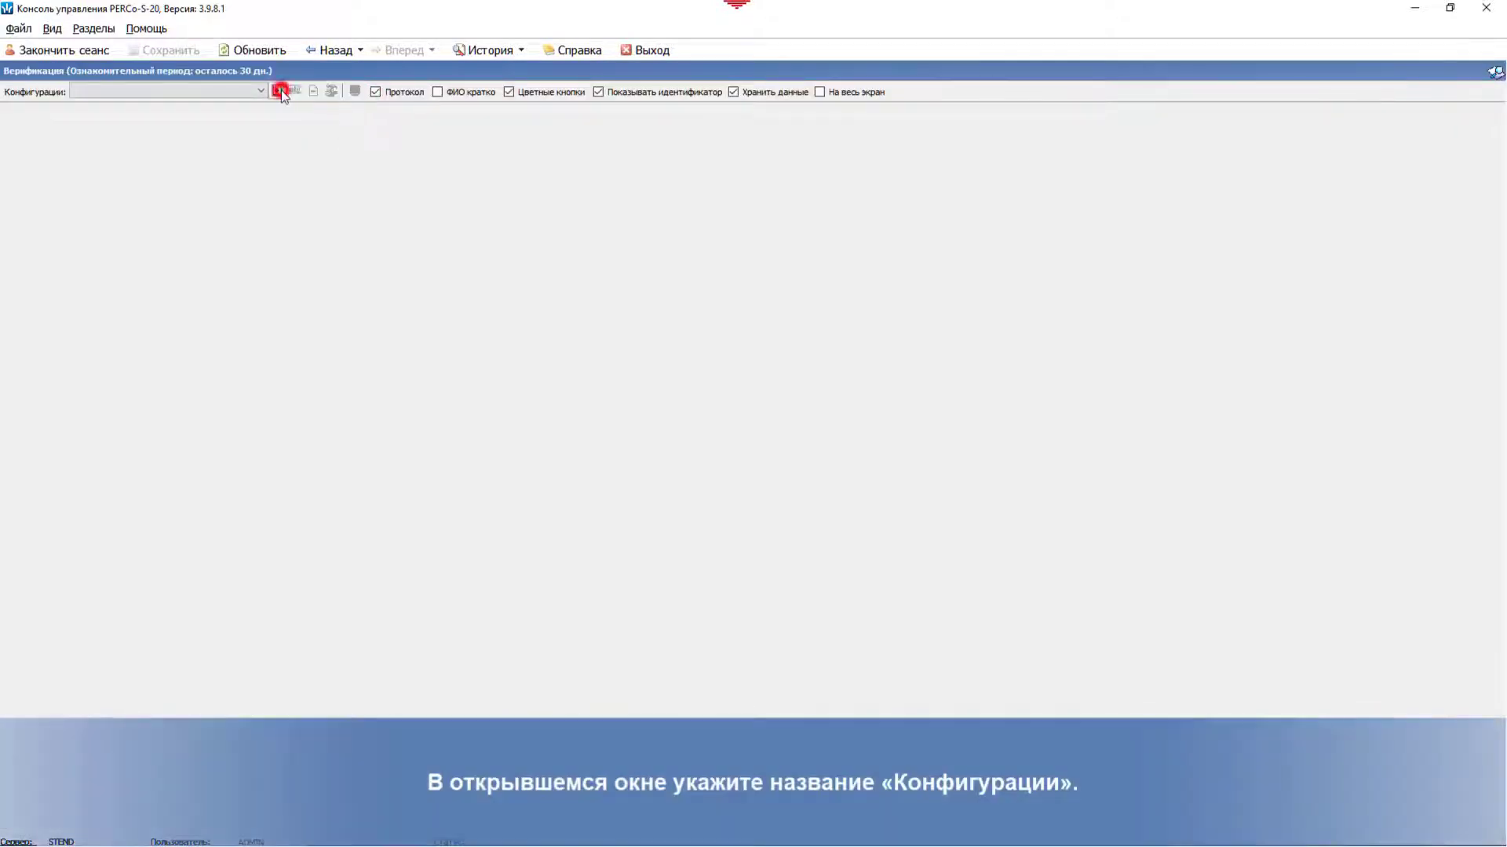
text(Этаж 1)
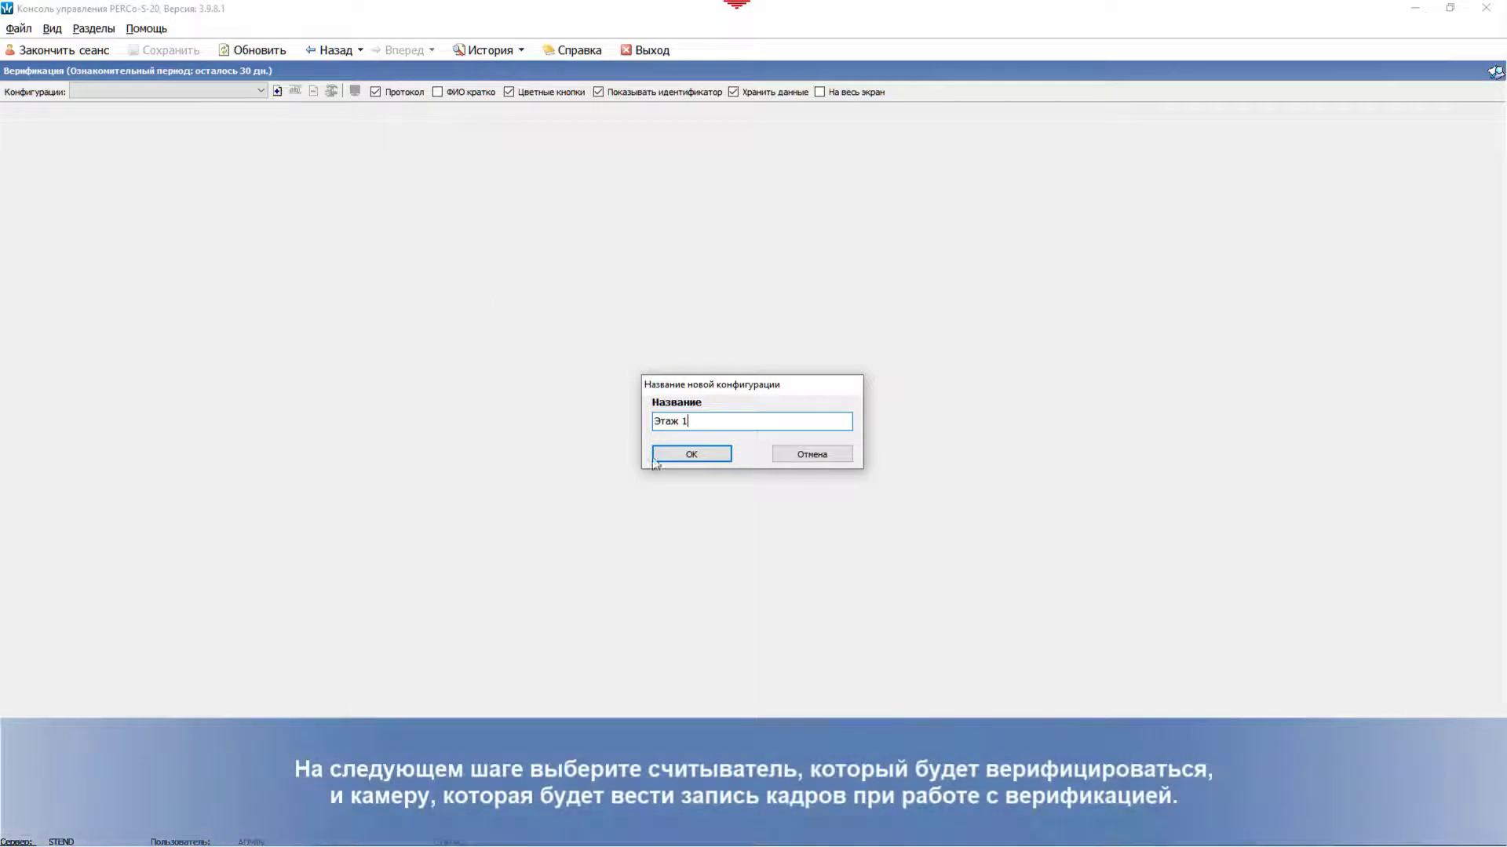
click(701, 457)
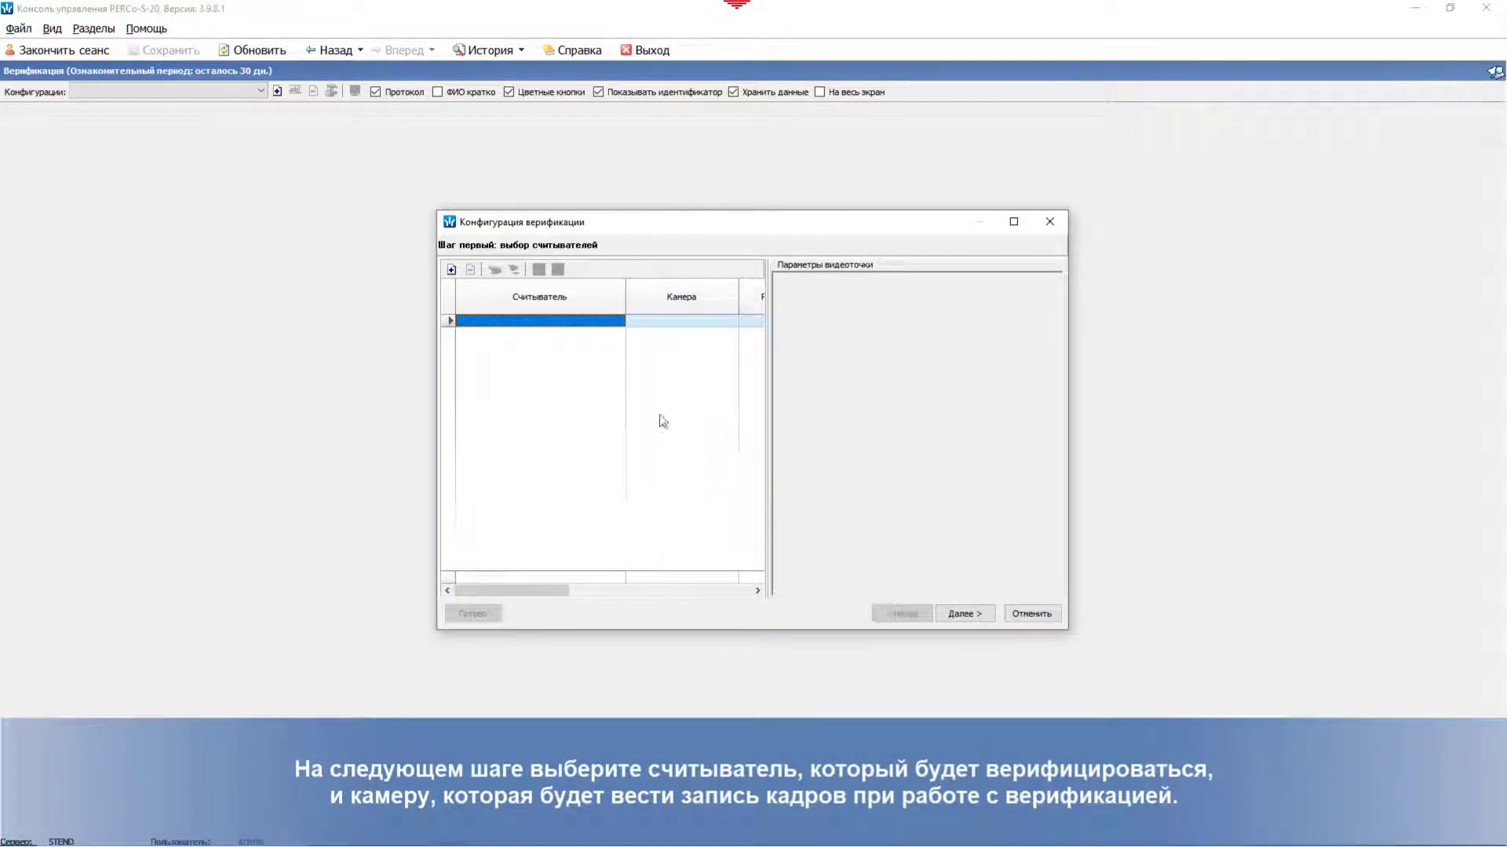
Step: Add reader Считыватель №1 (10.1.11.42) and pair it with the AXIS M1011-W 2 camera
click(452, 270)
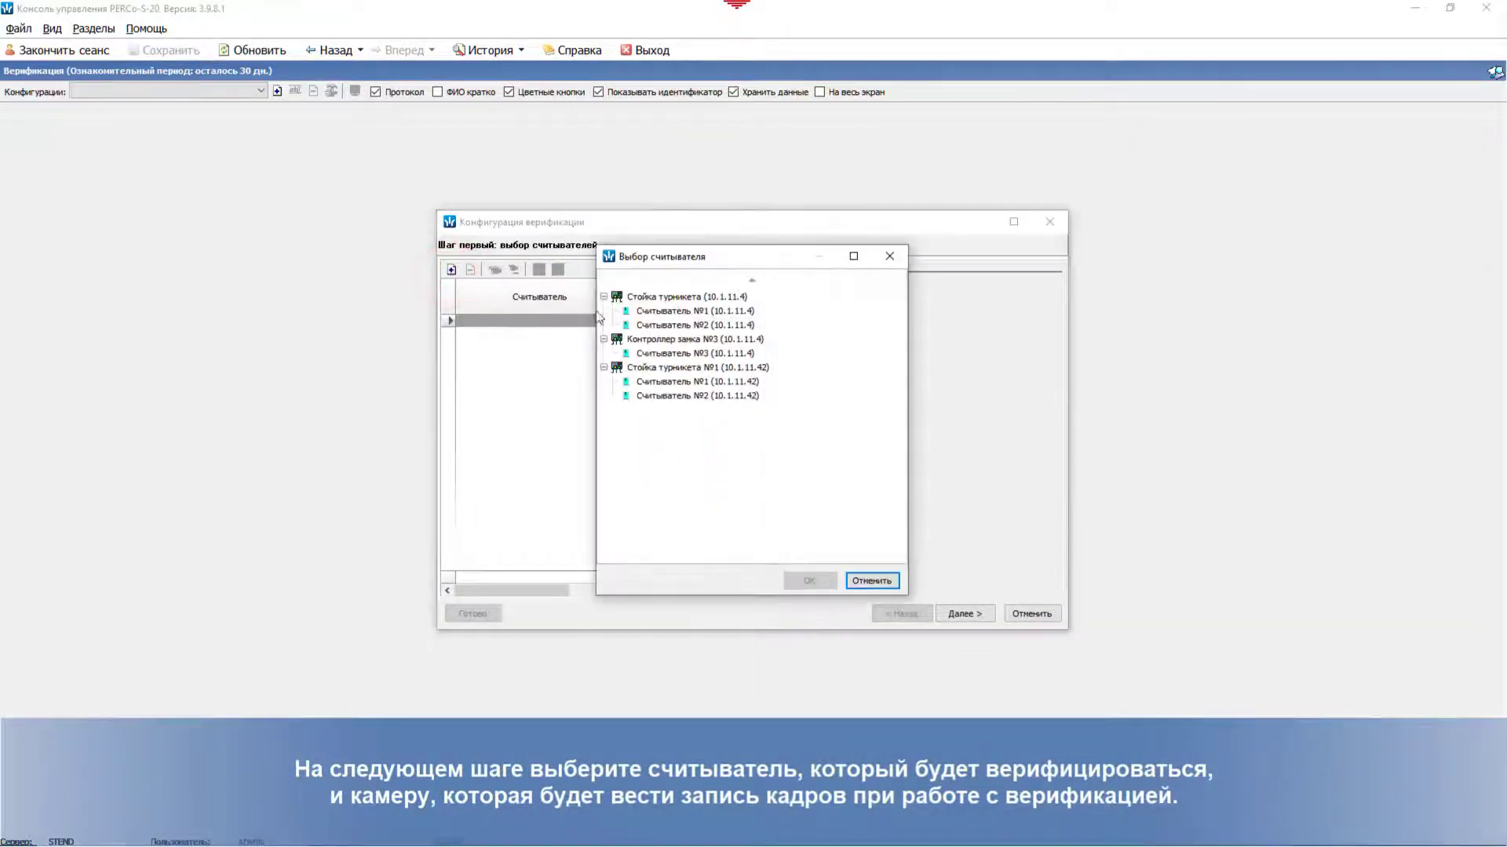
click(661, 383)
click(809, 580)
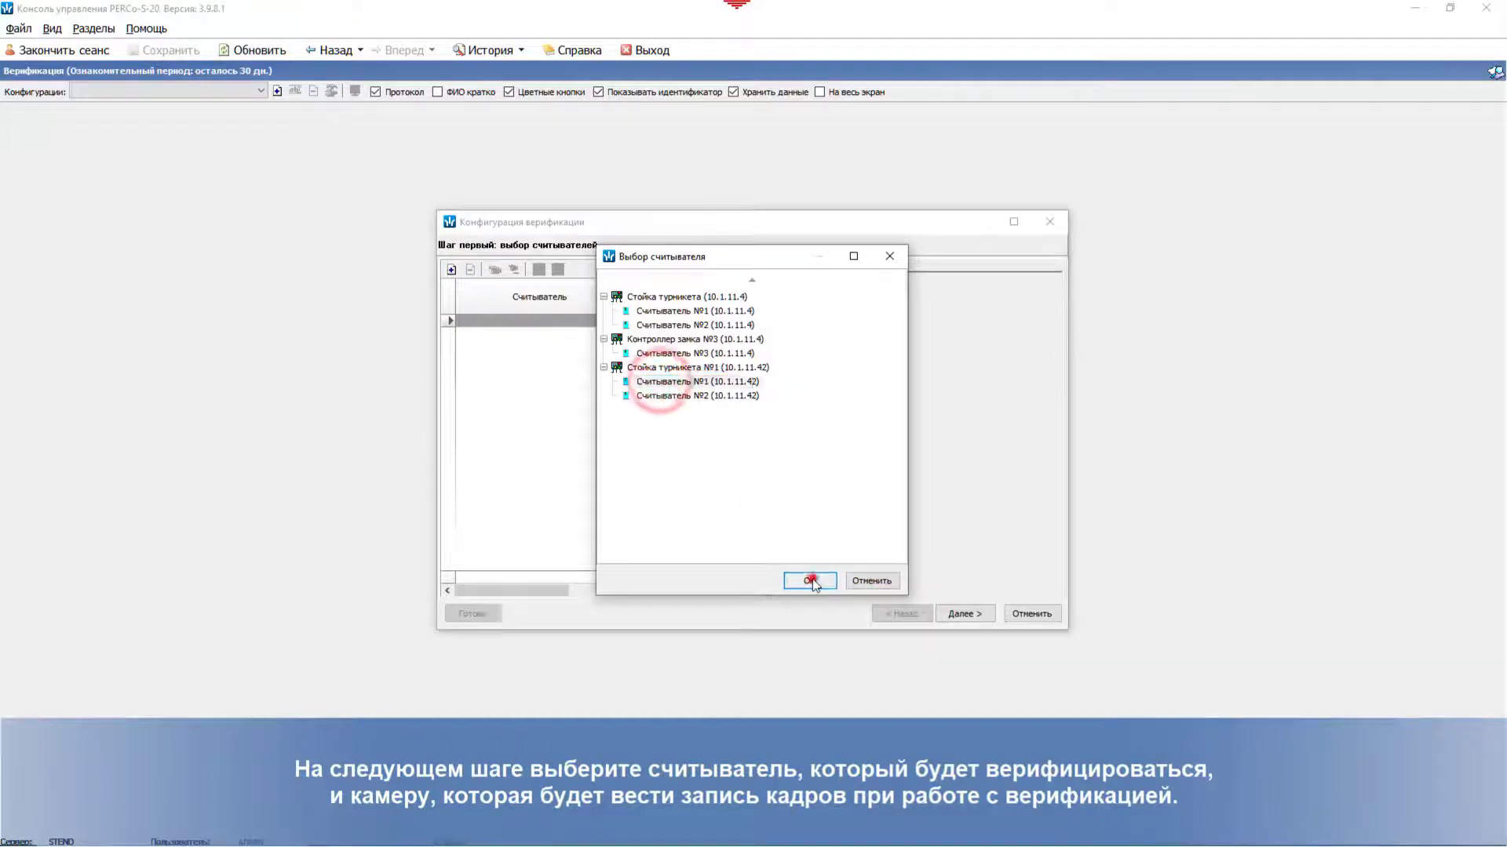
click(733, 321)
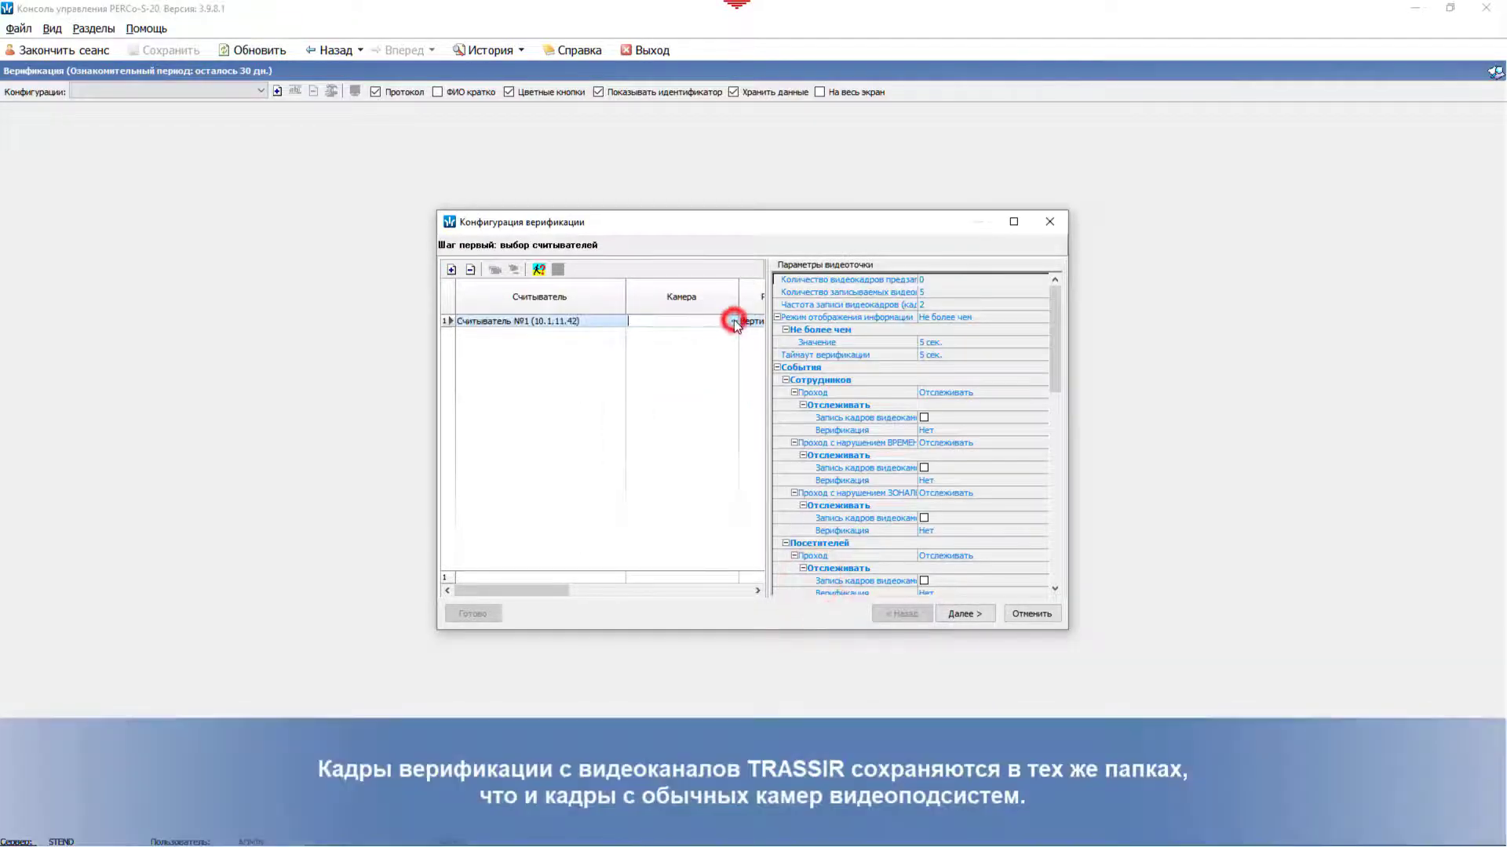
click(733, 321)
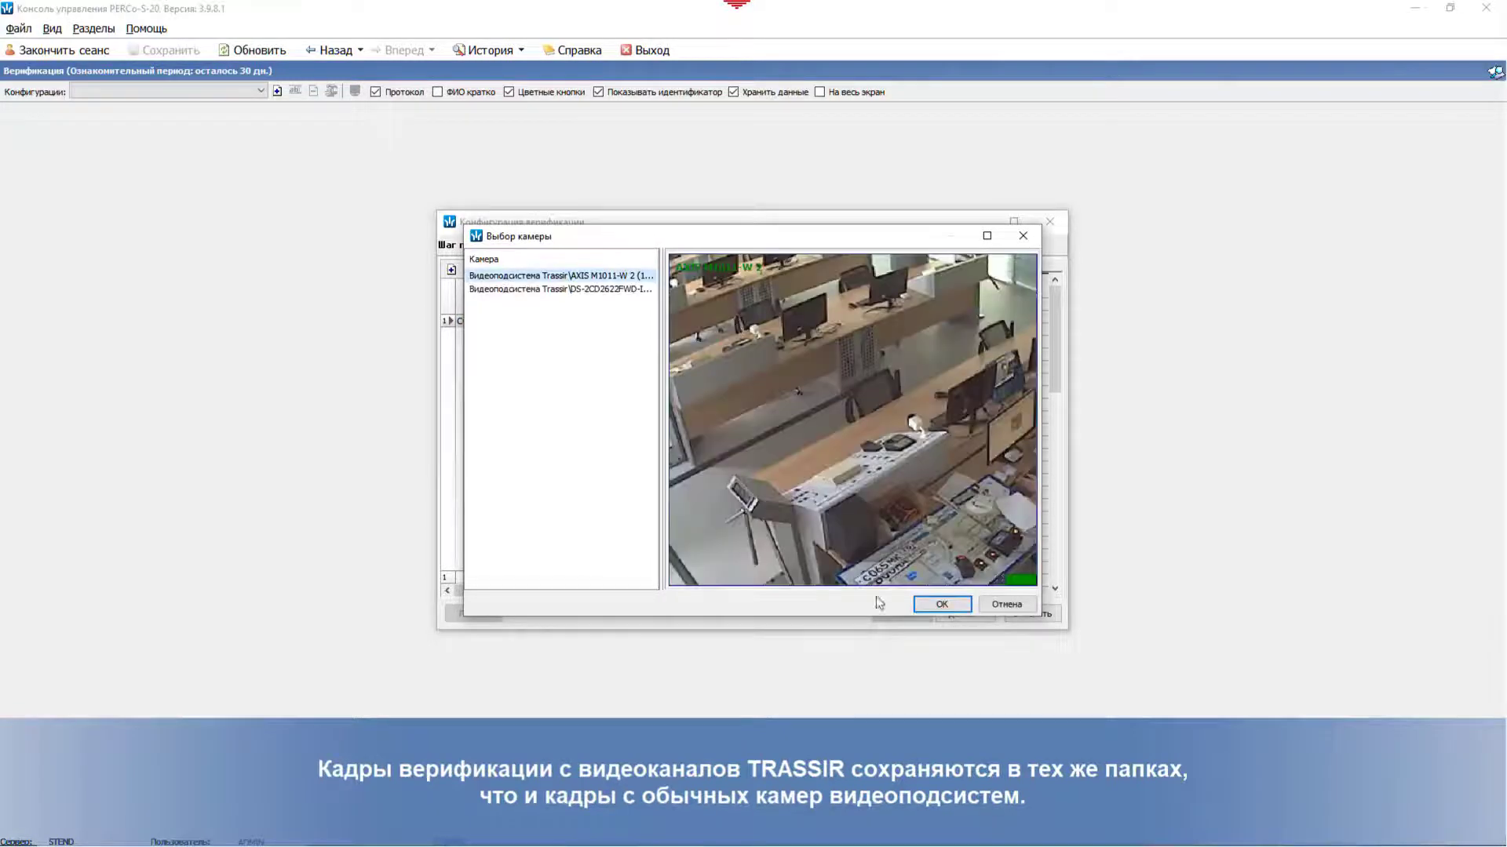
click(943, 605)
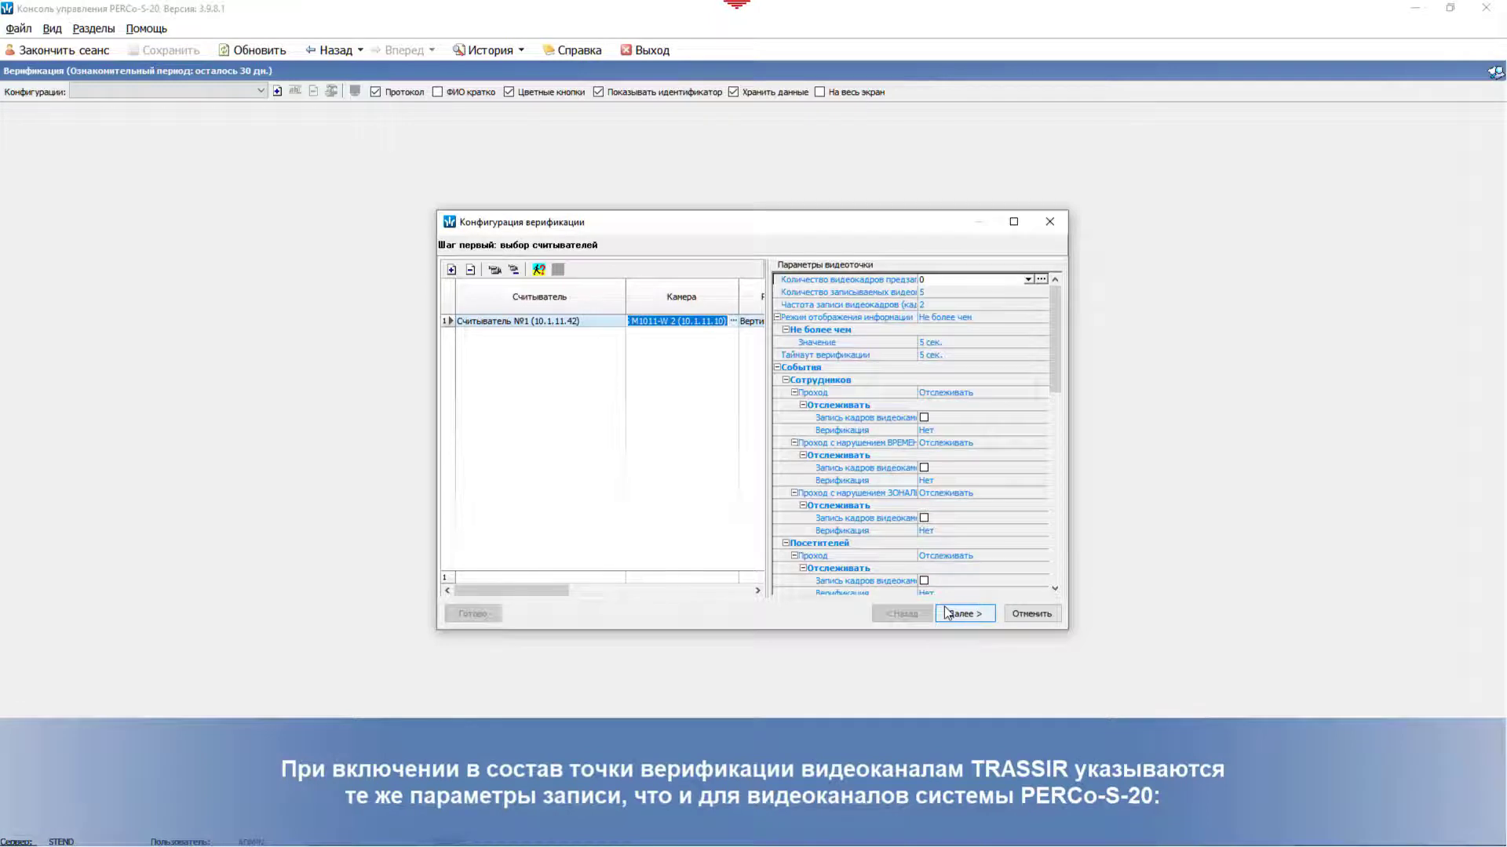
Step: Widen the configuration window and its panels, then advance to the employee data step
drag(769, 448, 703, 468)
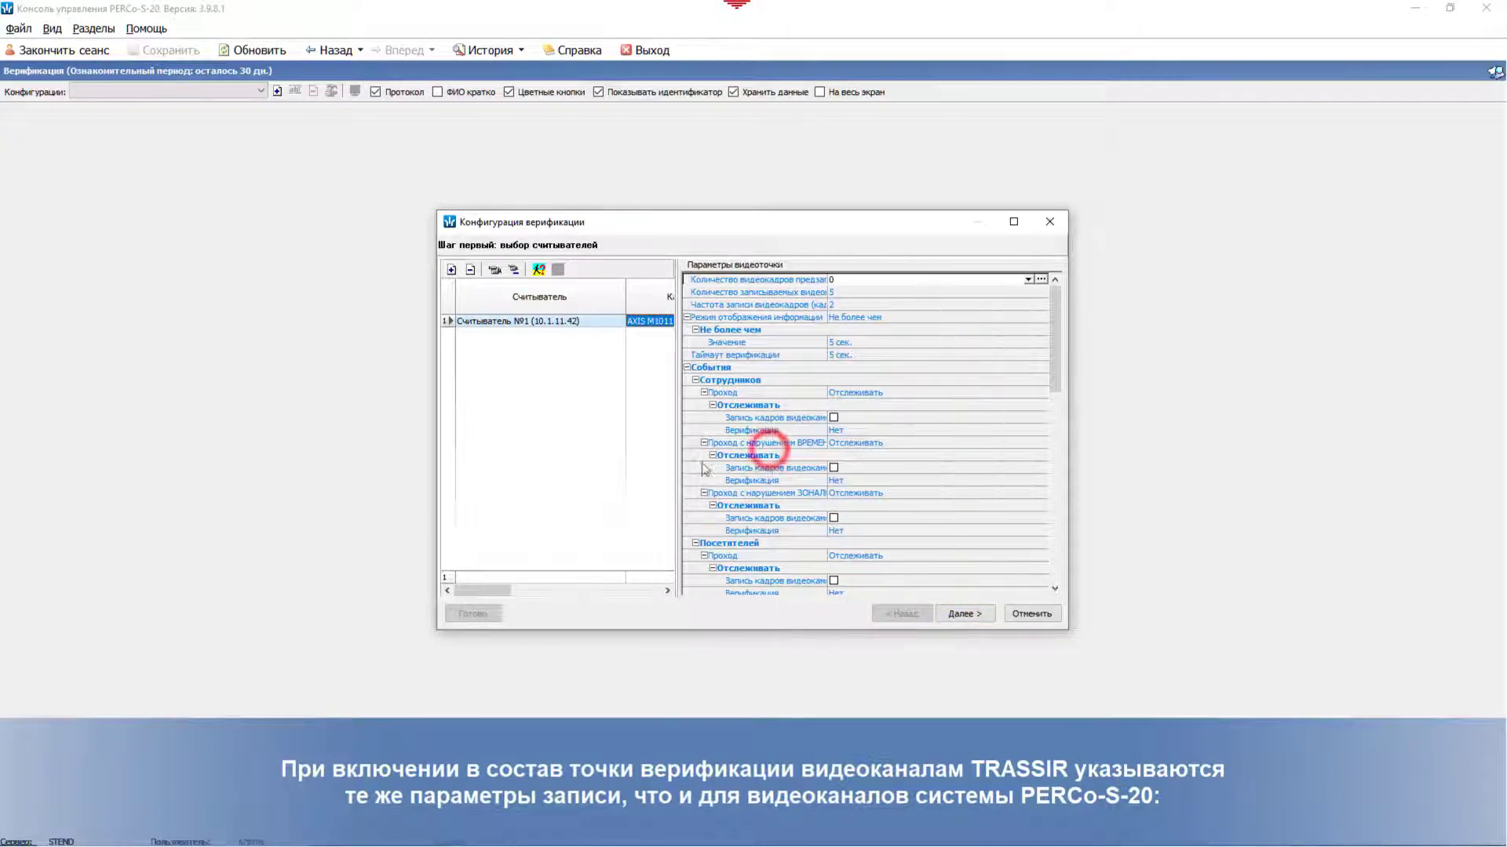
drag(1068, 626, 1149, 638)
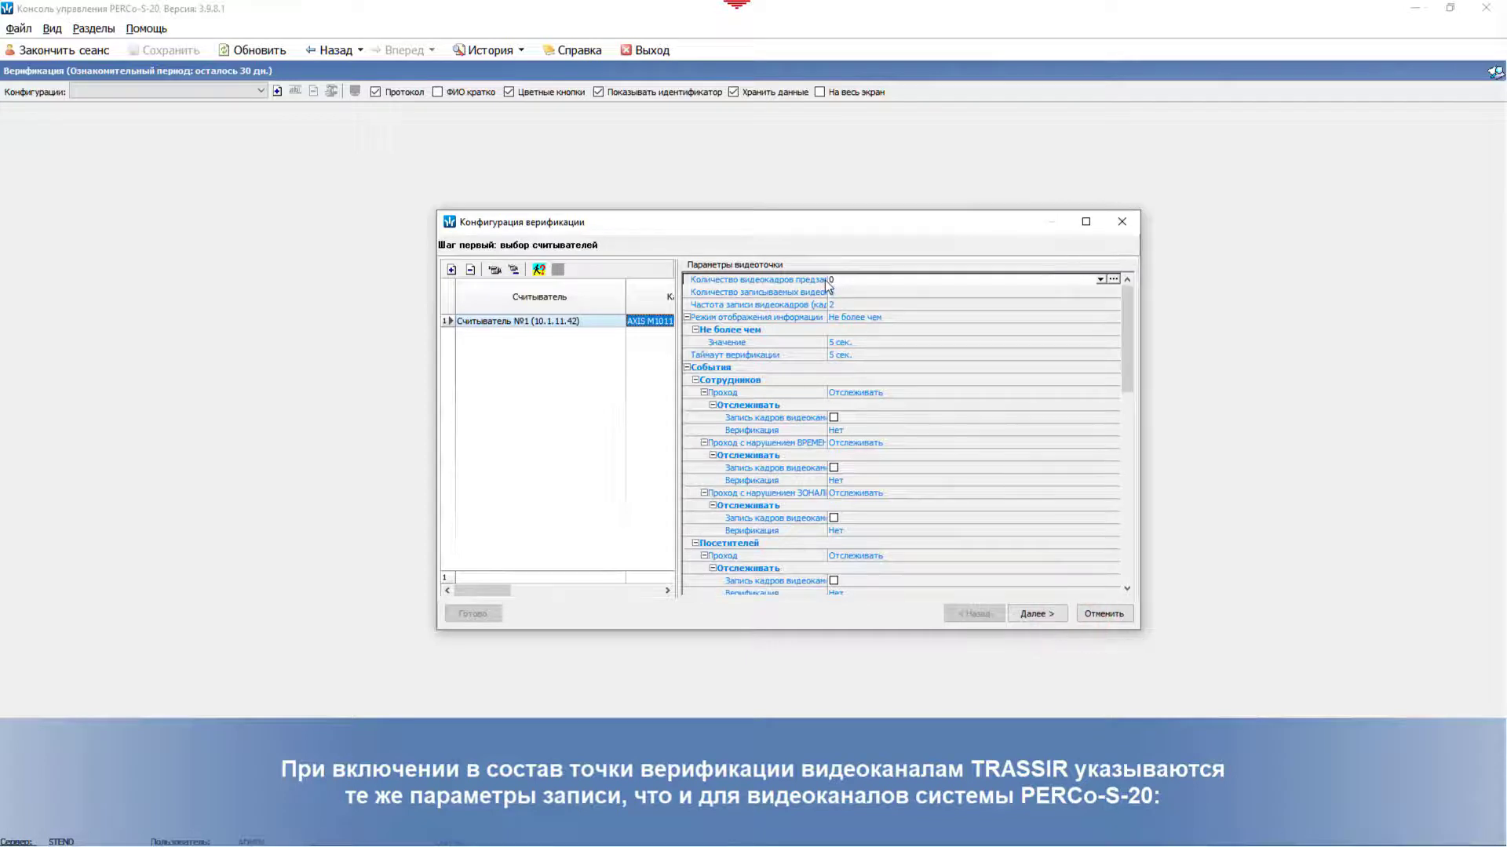
drag(827, 284, 877, 286)
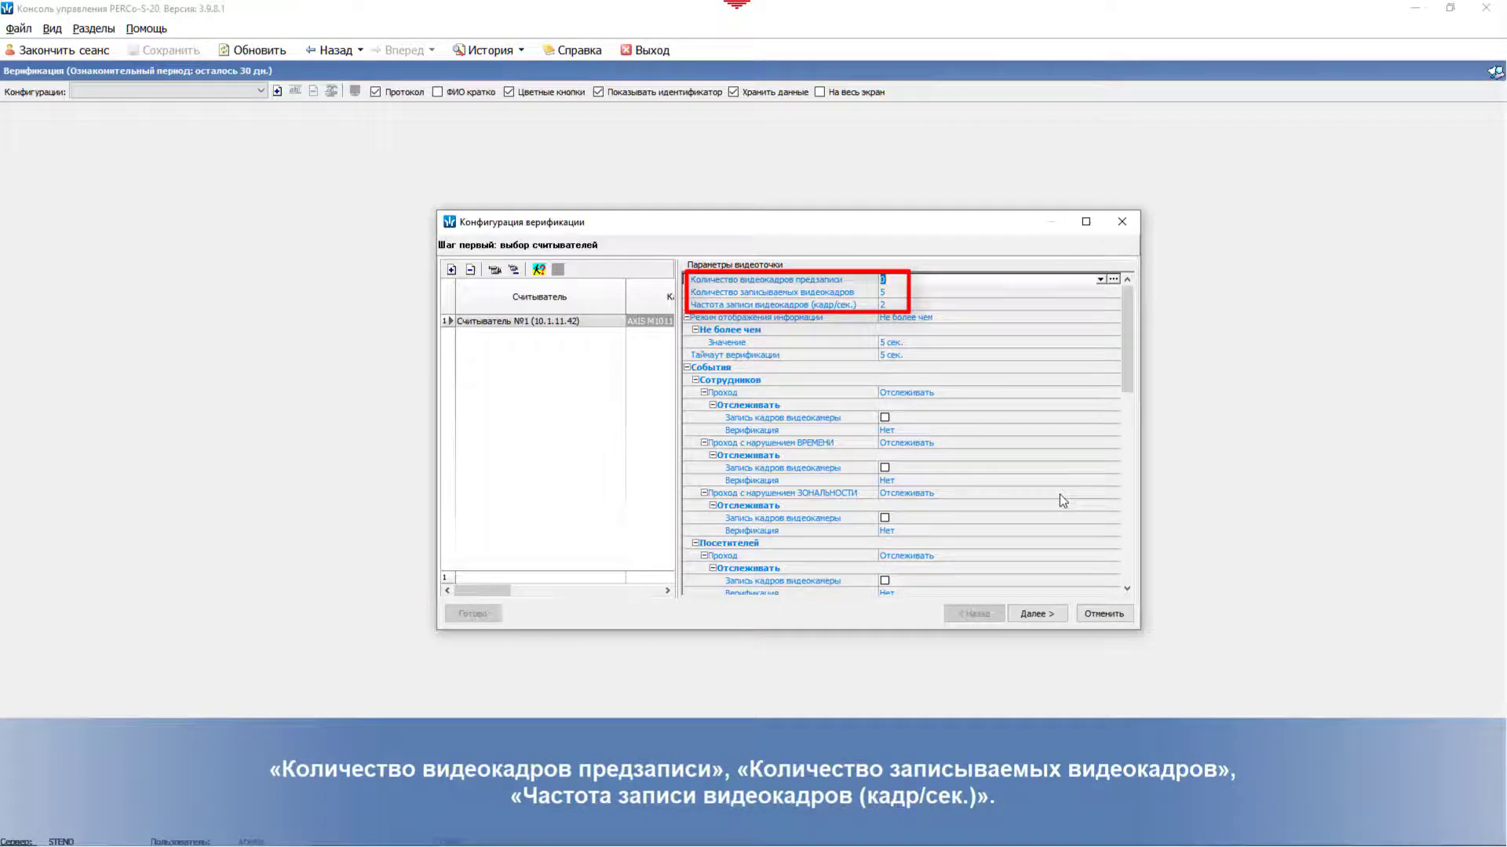
click(1037, 614)
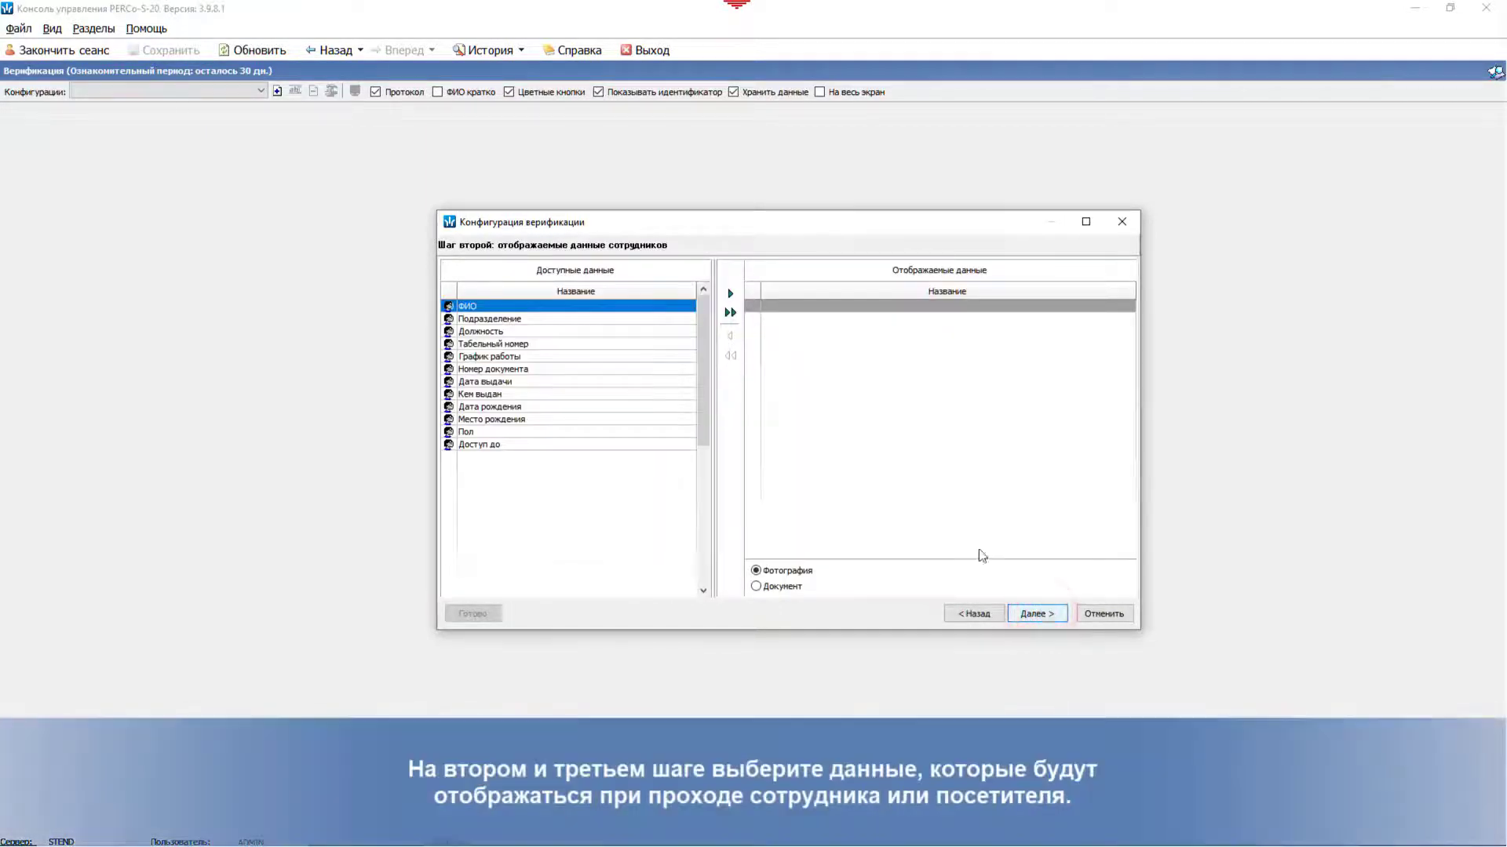
Step: Show ФИО, Подразделение and Должность for employees, ФИО and Куда for visitors, and finish with Готово
click(730, 293)
click(730, 293)
click(730, 294)
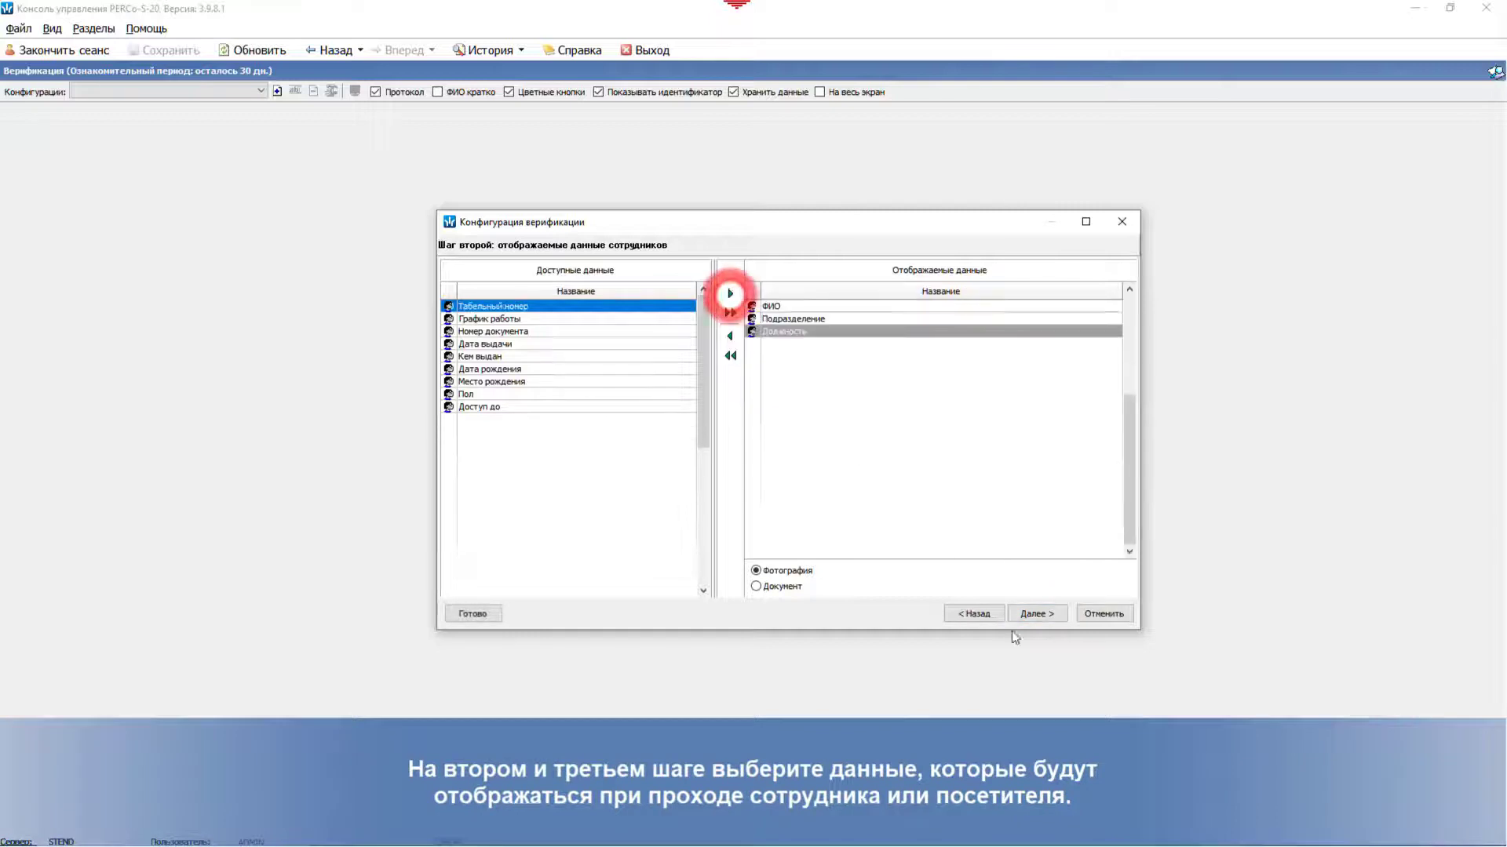
click(1036, 616)
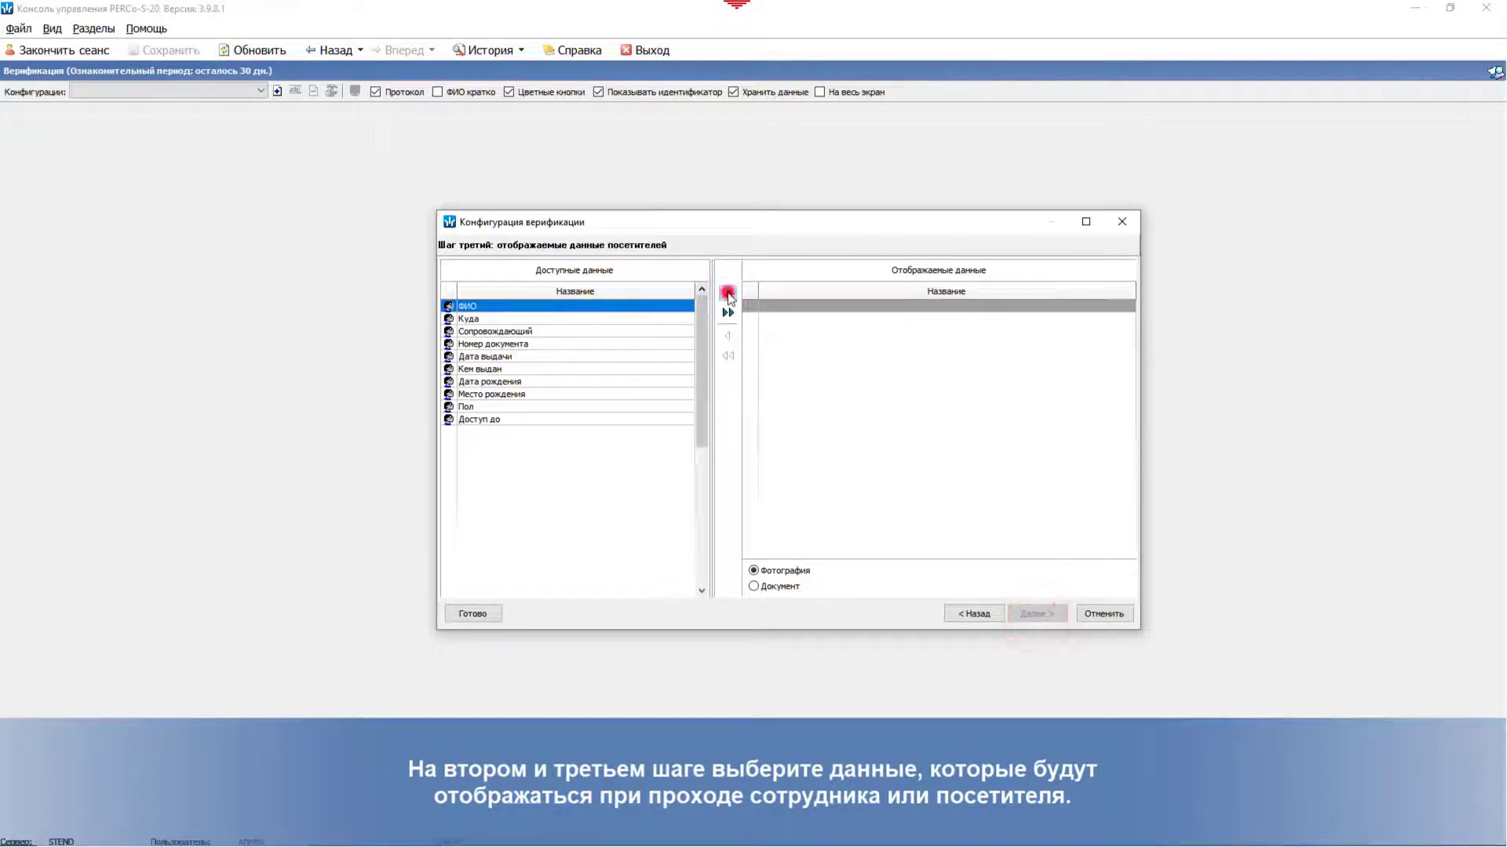
click(729, 295)
click(729, 295)
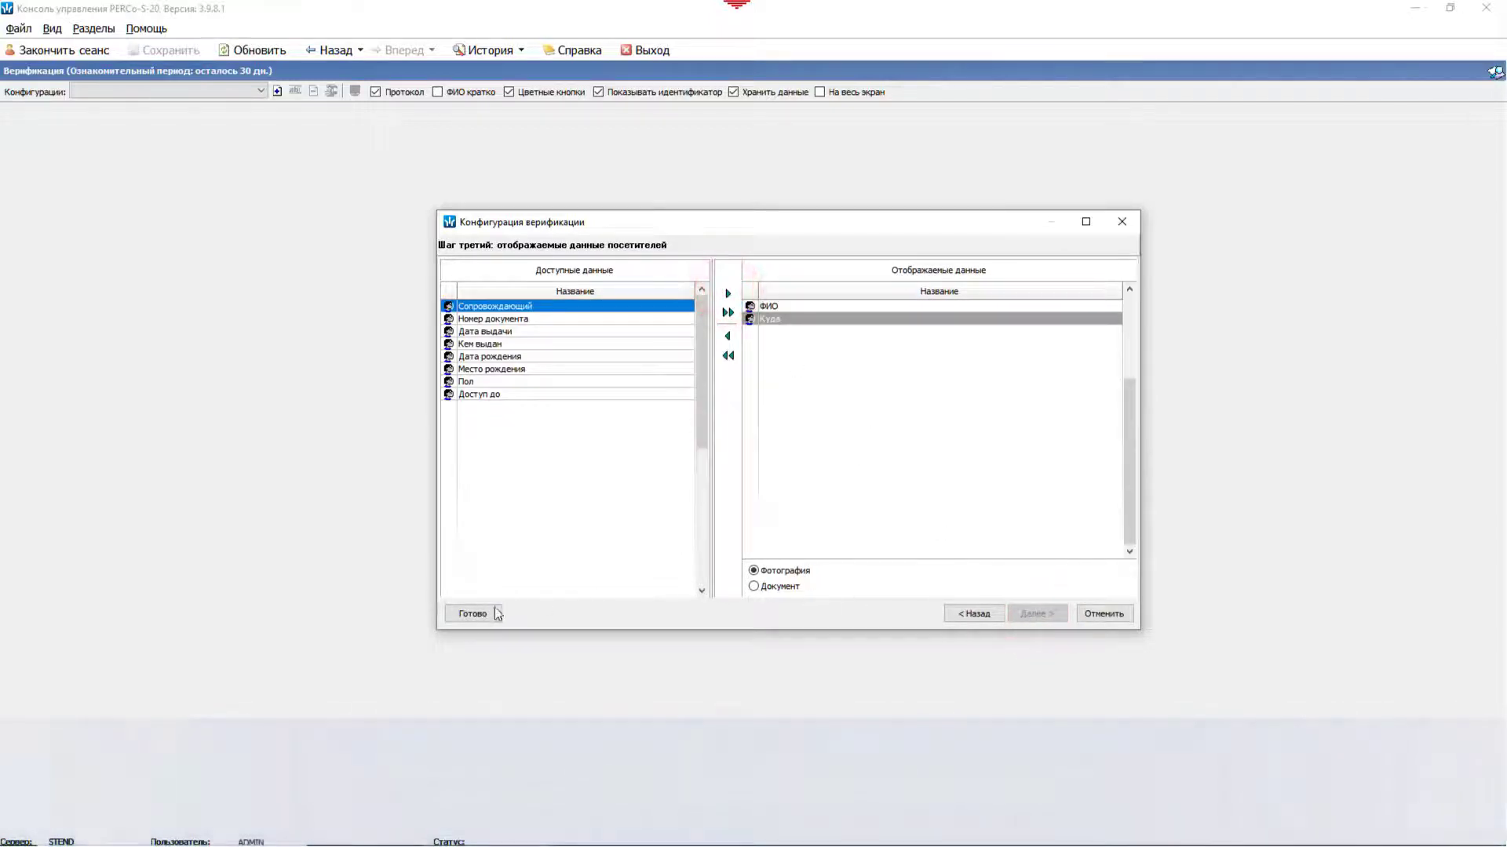
click(489, 610)
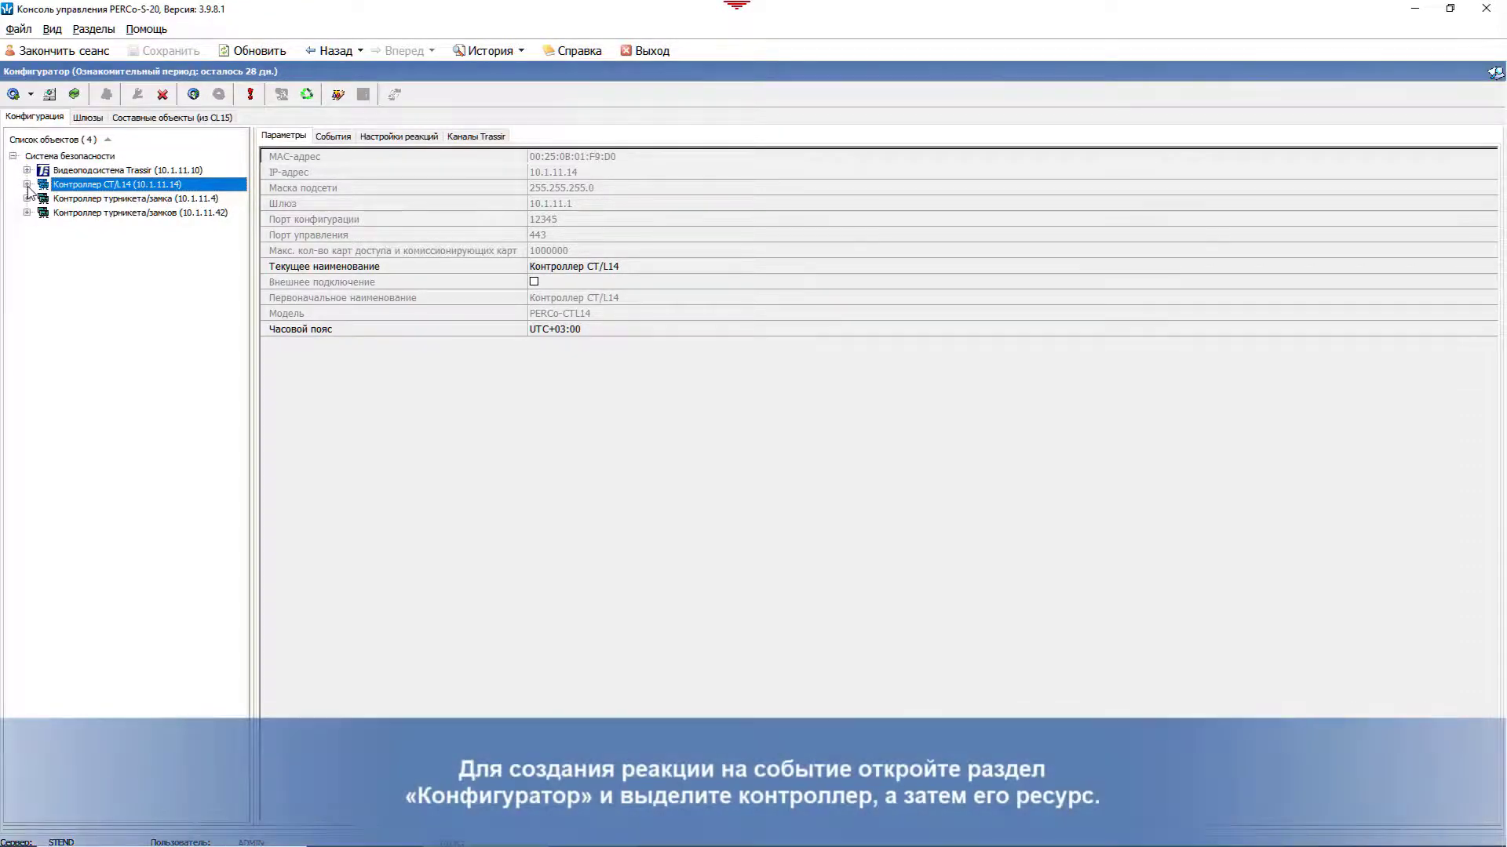
Step: Select the «Отказ в доступе, идентификатор/палец не зарегистрирован» event of Направление 1 on Контроллер CT/L14
click(27, 184)
click(41, 227)
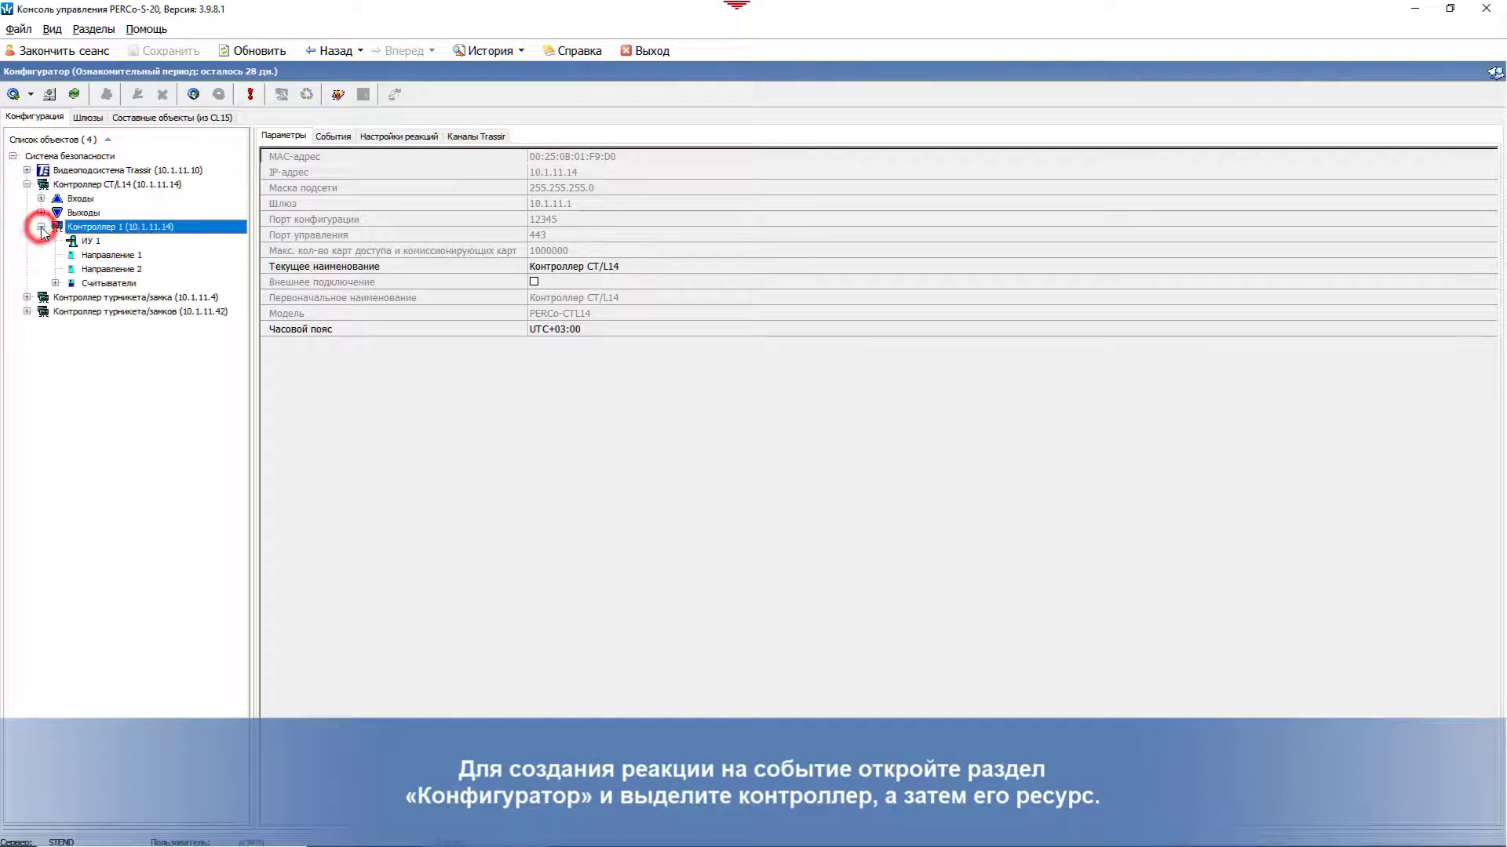
click(86, 243)
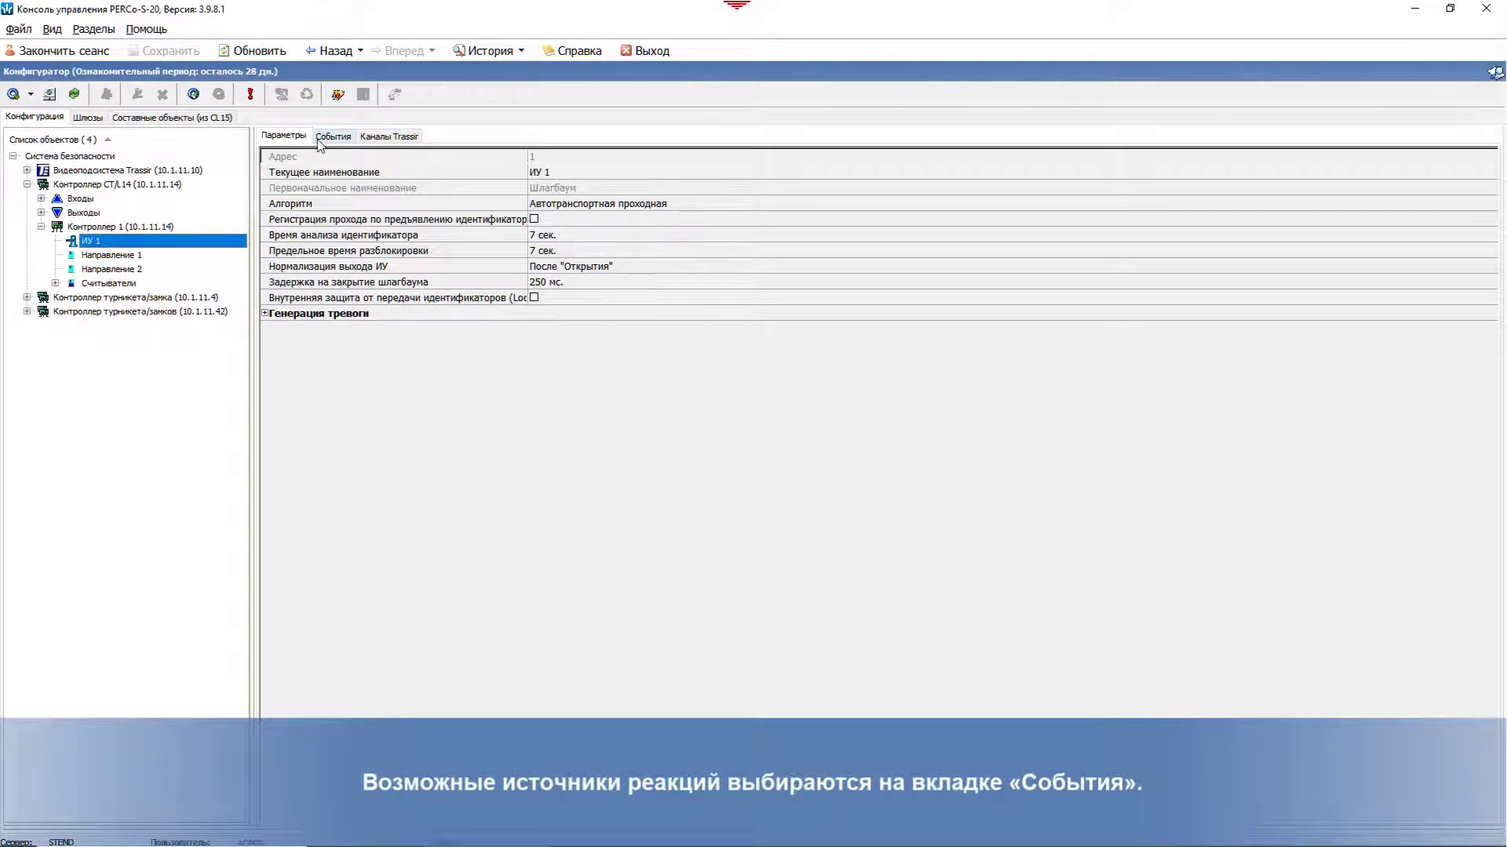
click(323, 141)
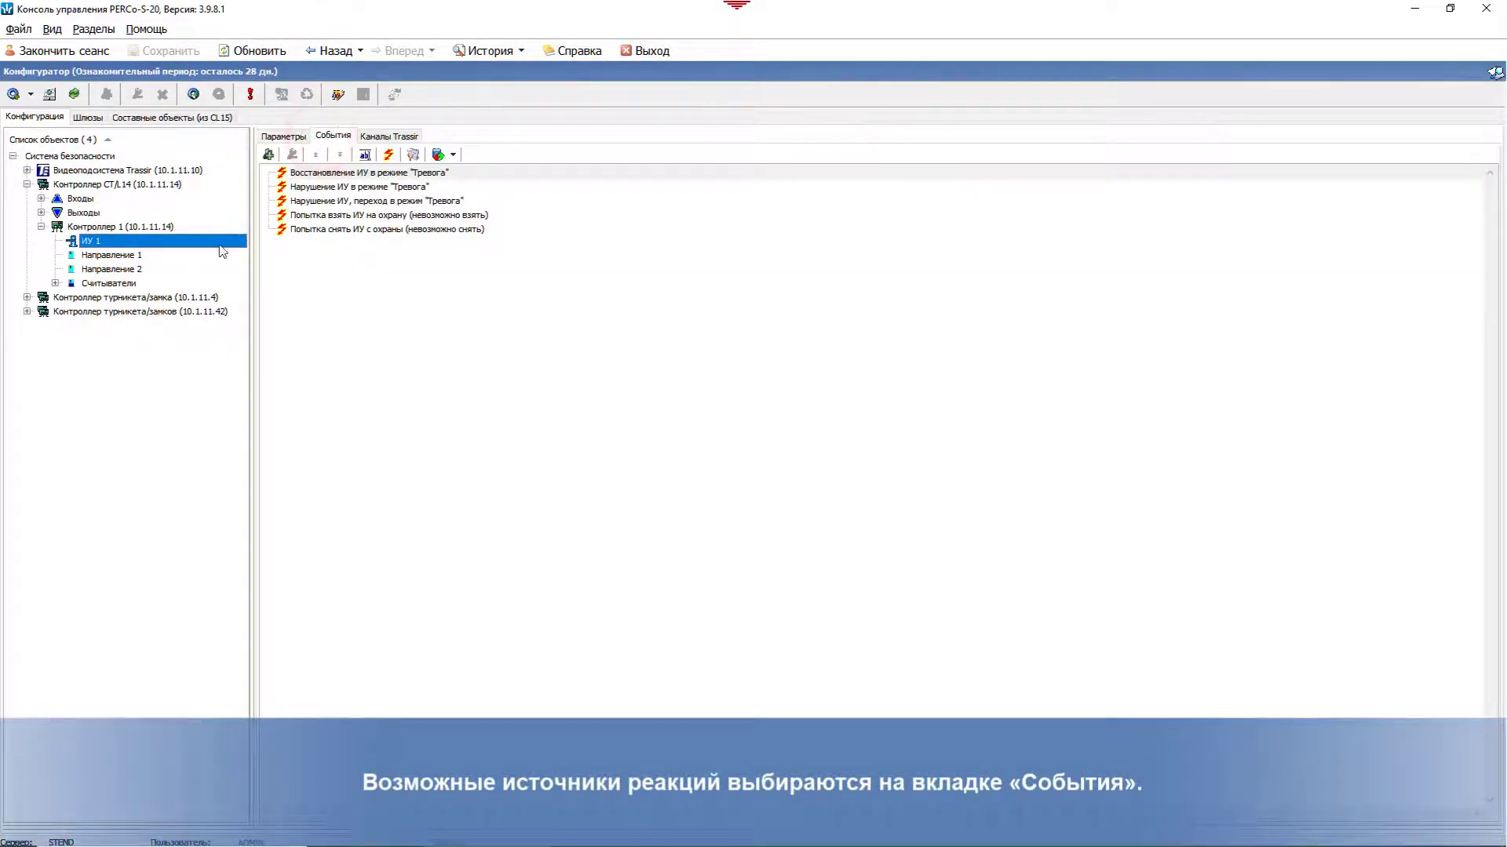
click(116, 254)
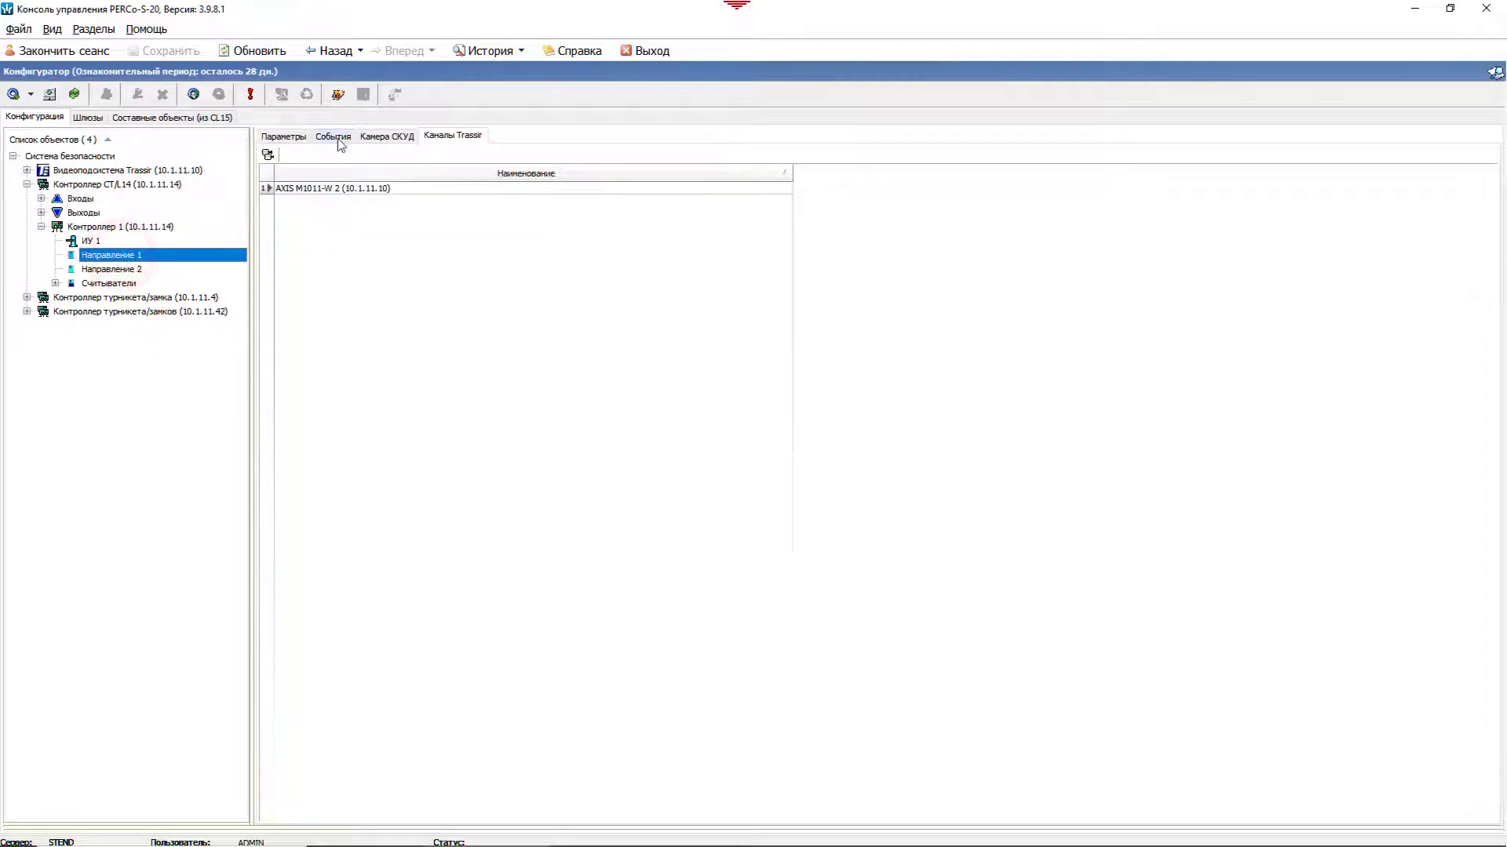
click(337, 138)
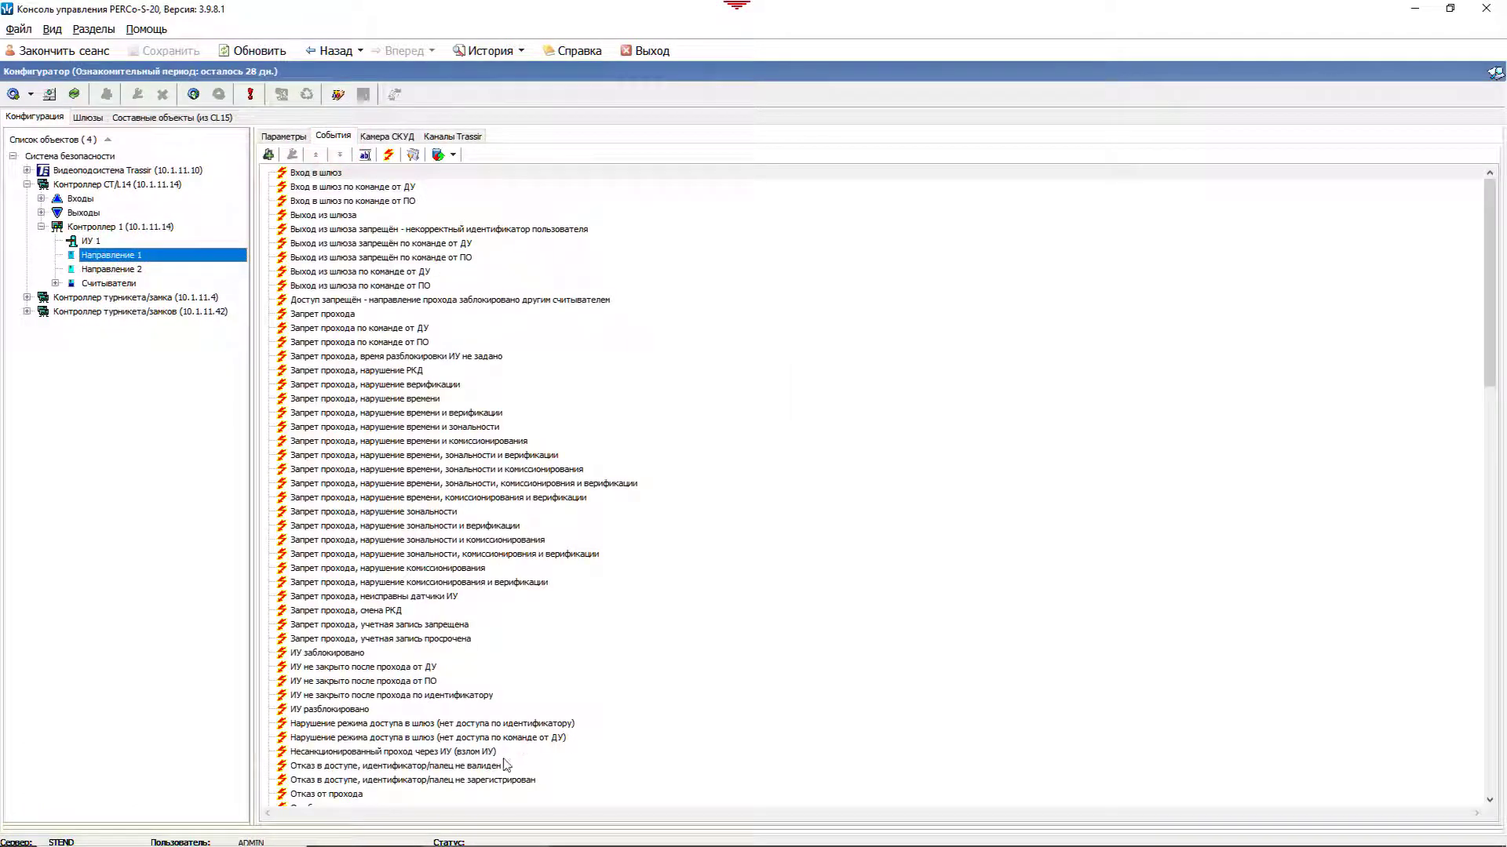
click(480, 779)
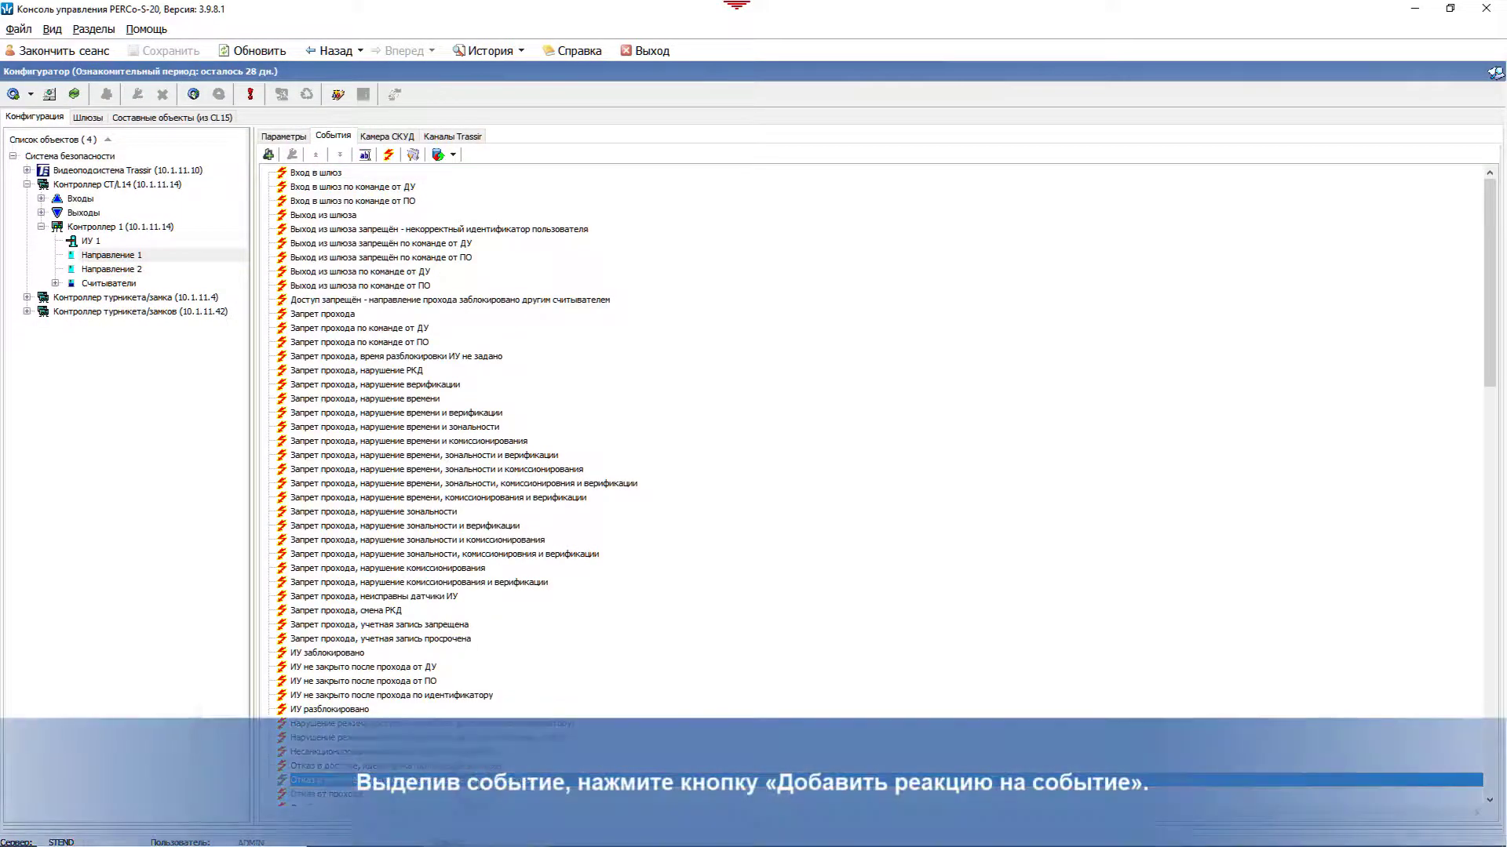
Step: Add the reaction Начать запись on TRASSIR camera AXIS M1011-W 2 and save
click(269, 155)
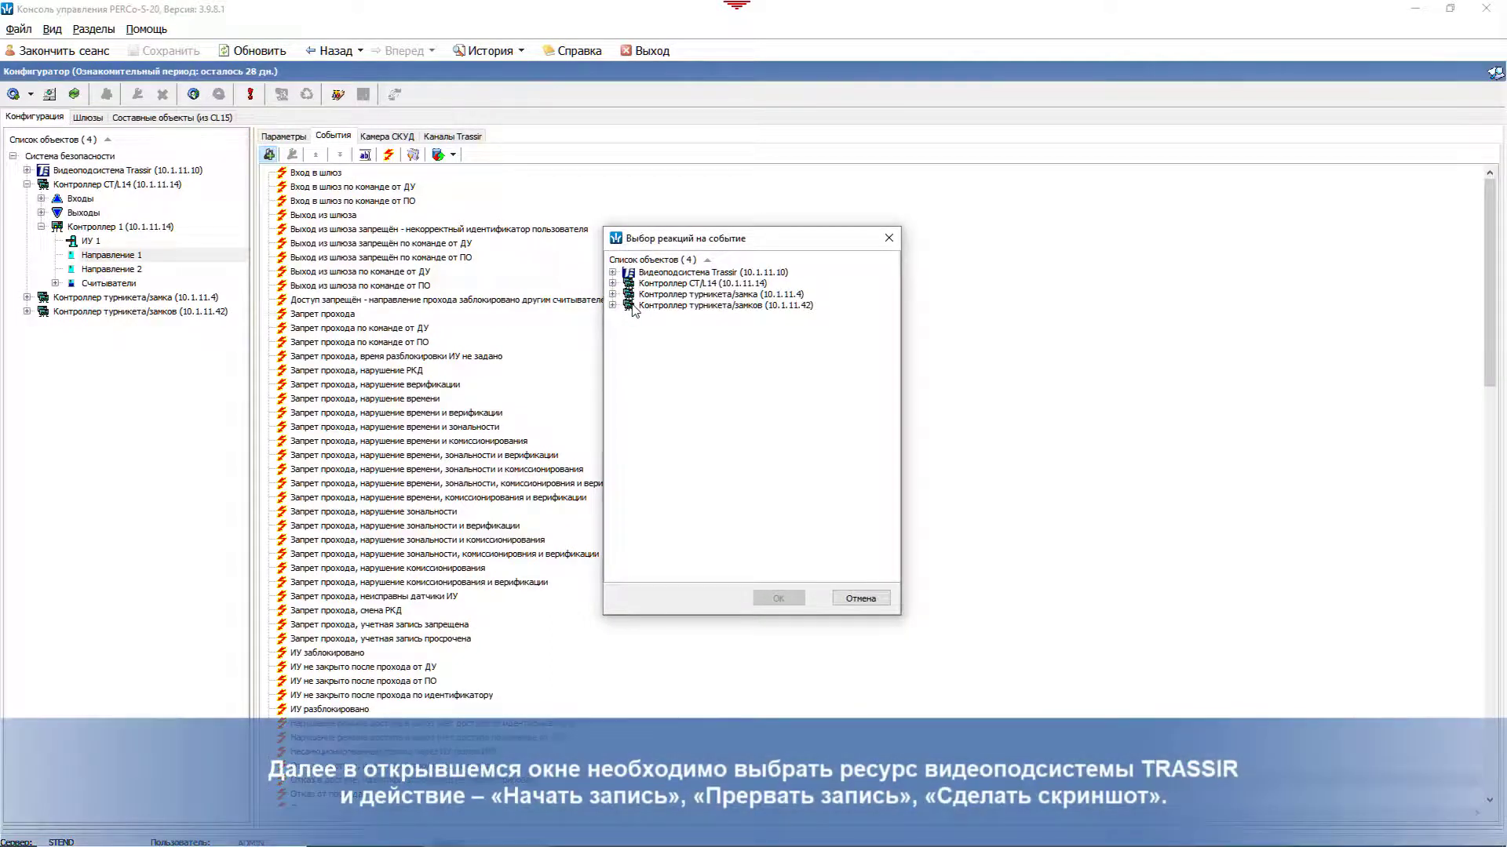
double_click(632, 272)
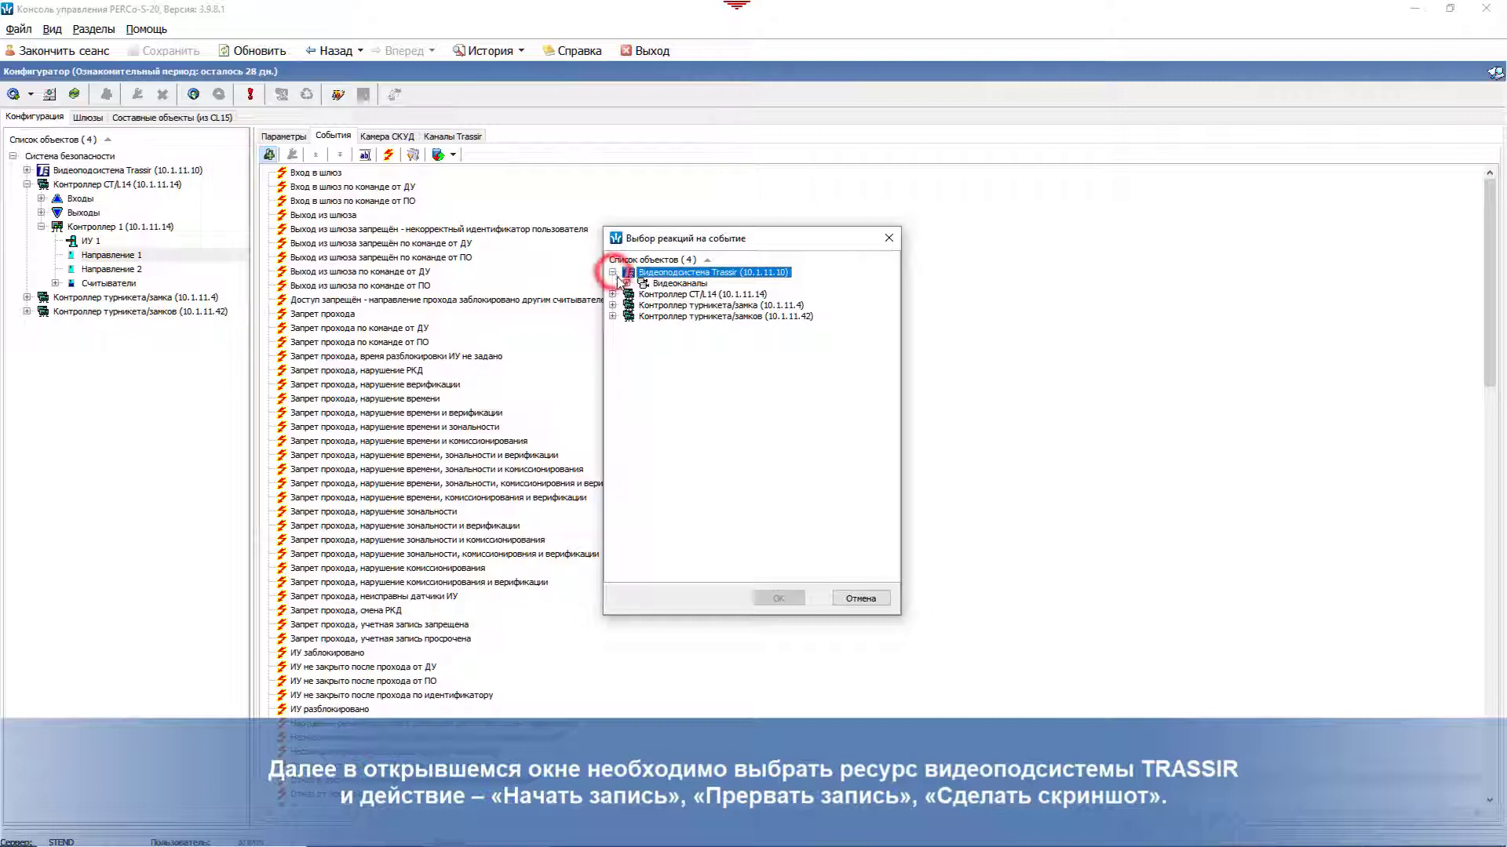
double_click(656, 294)
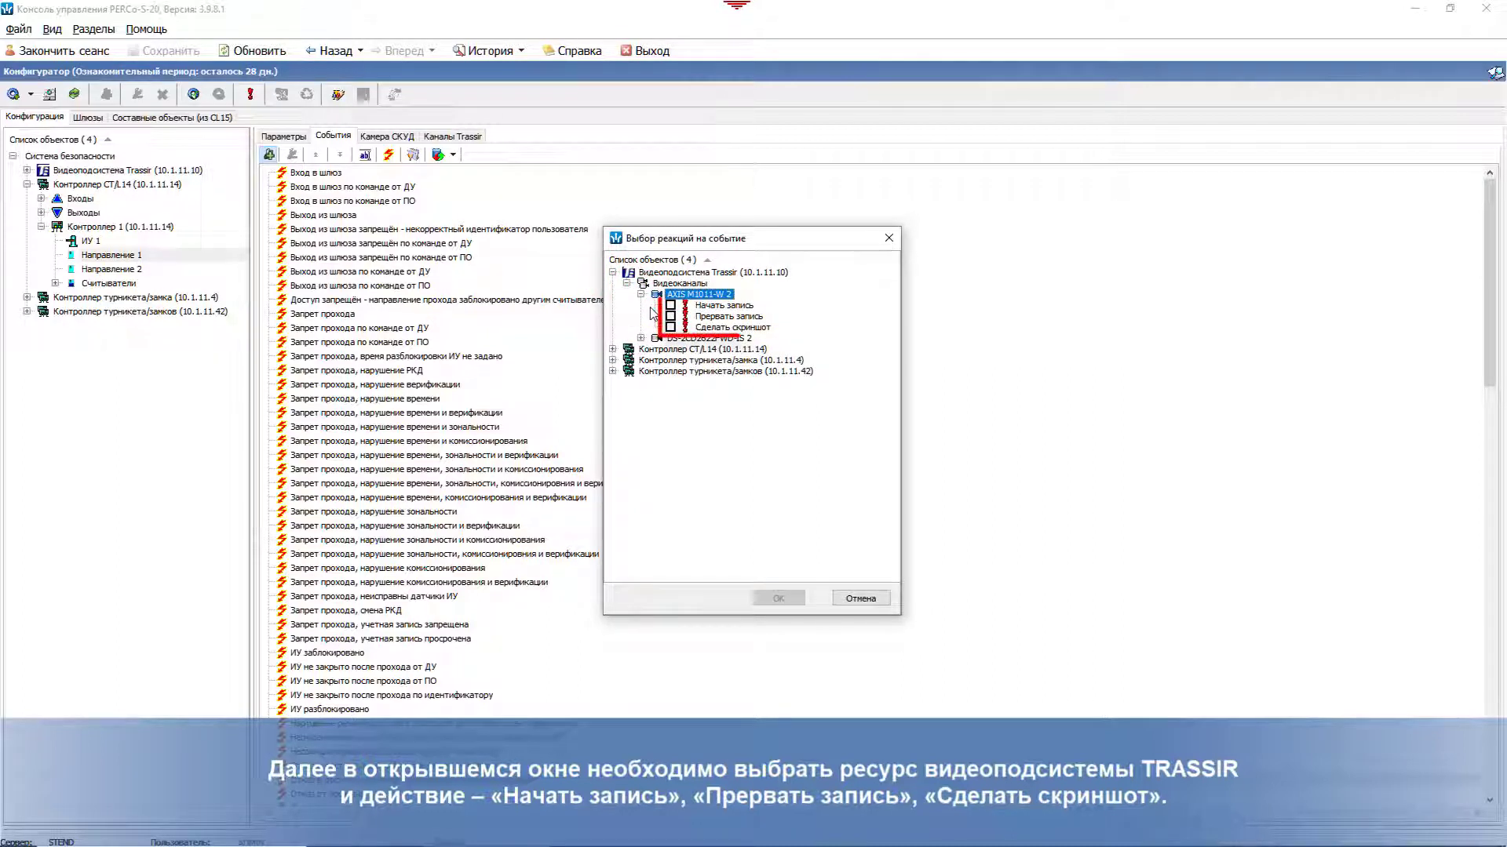
click(671, 306)
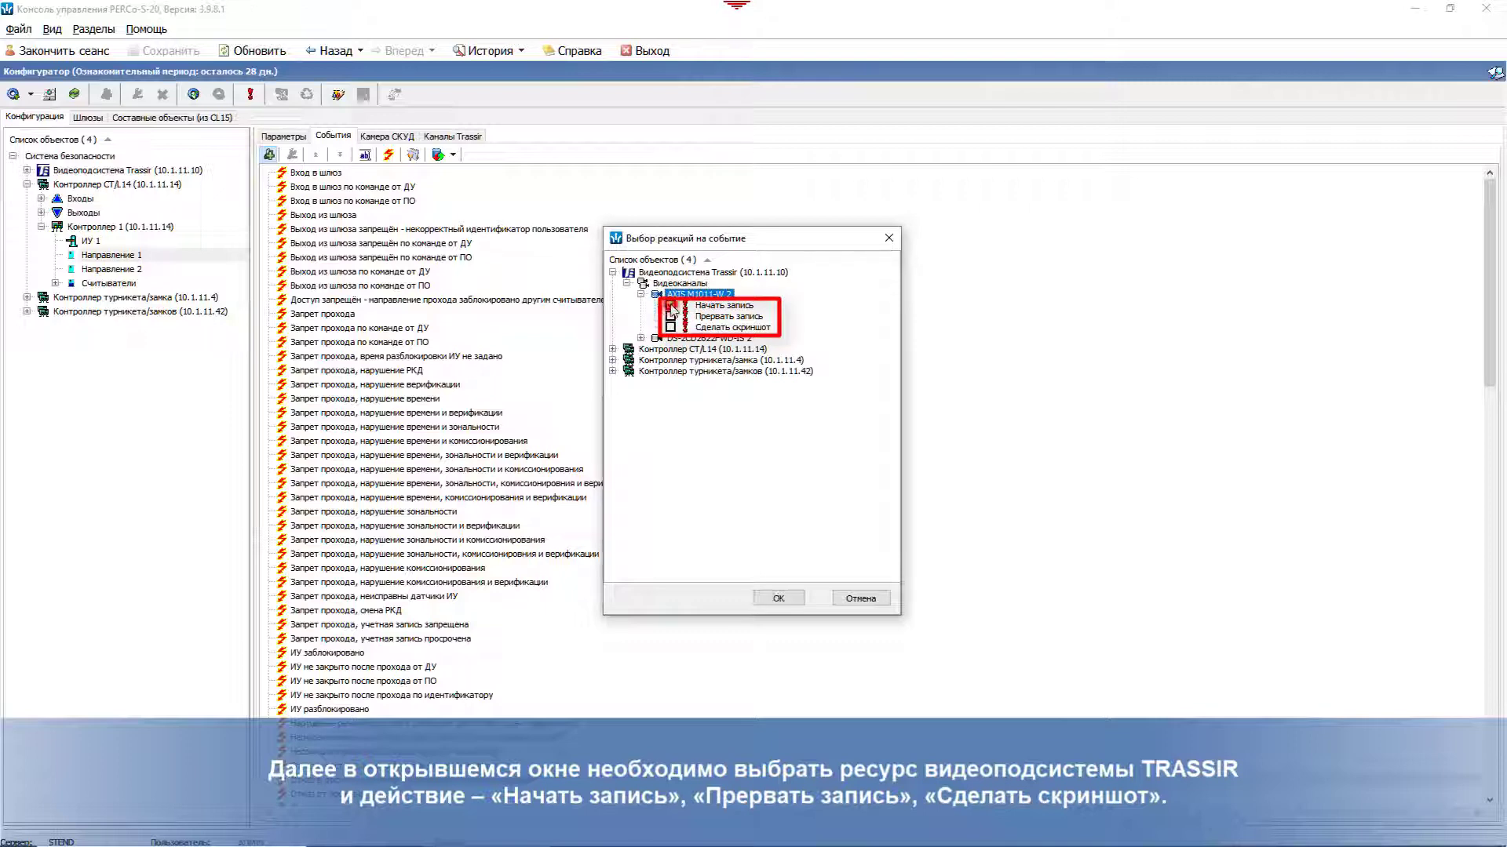
click(788, 604)
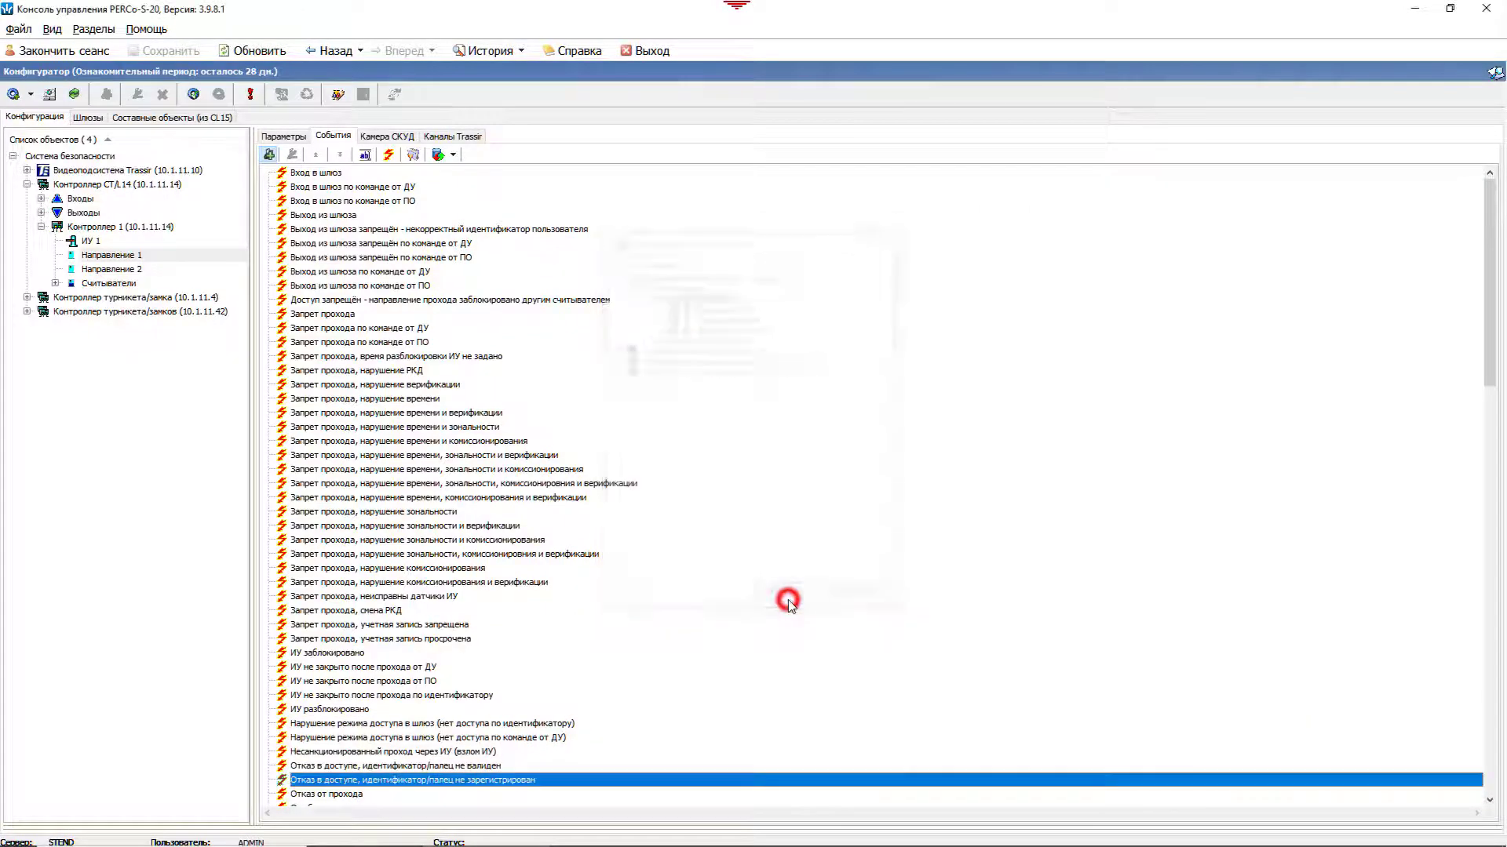
click(171, 52)
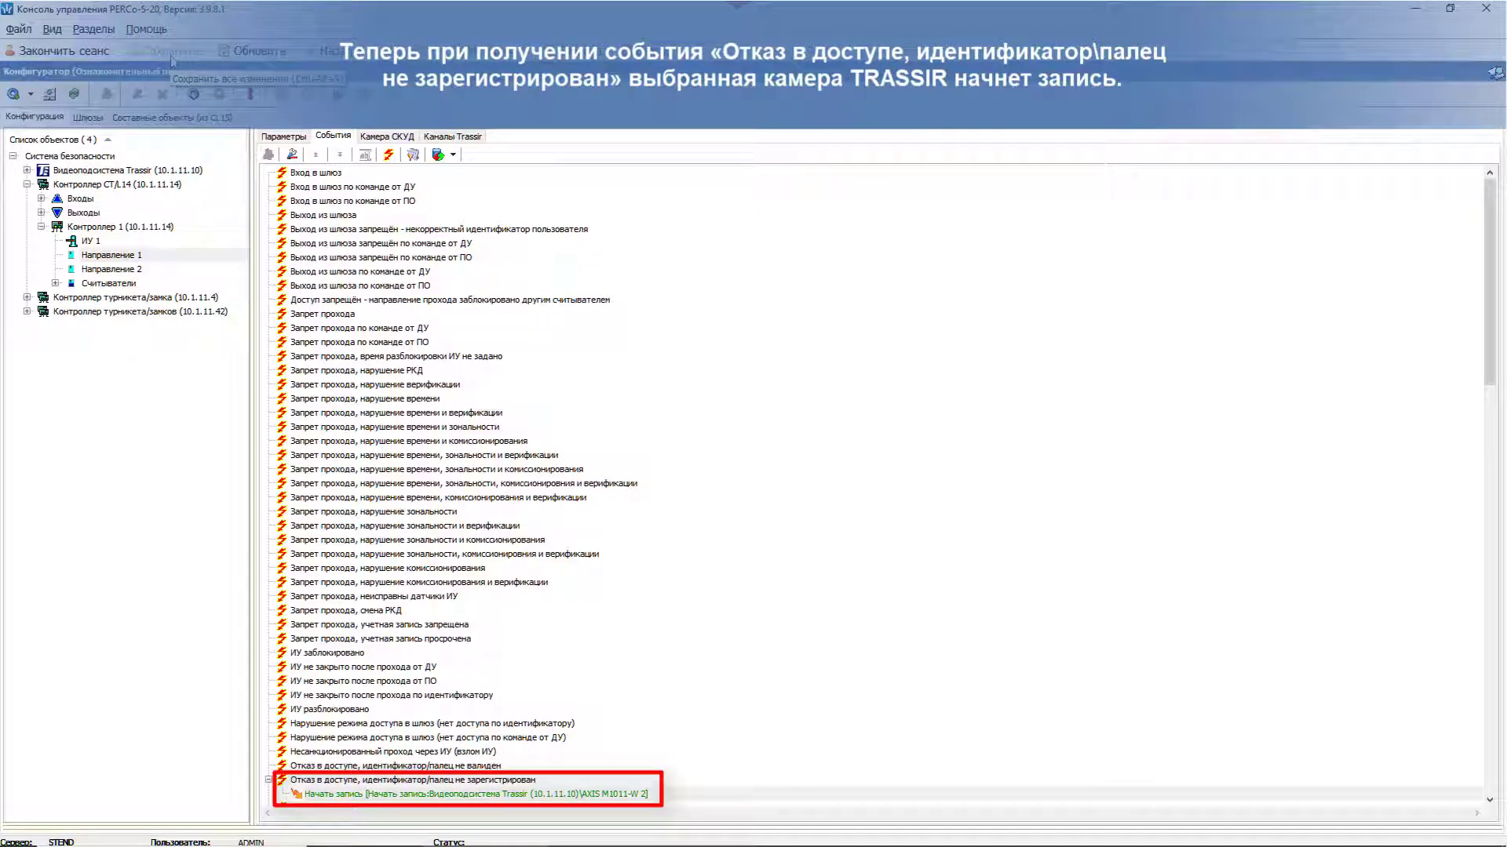
Step: Open the События tab of video channel AXIS M1011-W 2 under Видеоподсистема Trassir
click(27, 170)
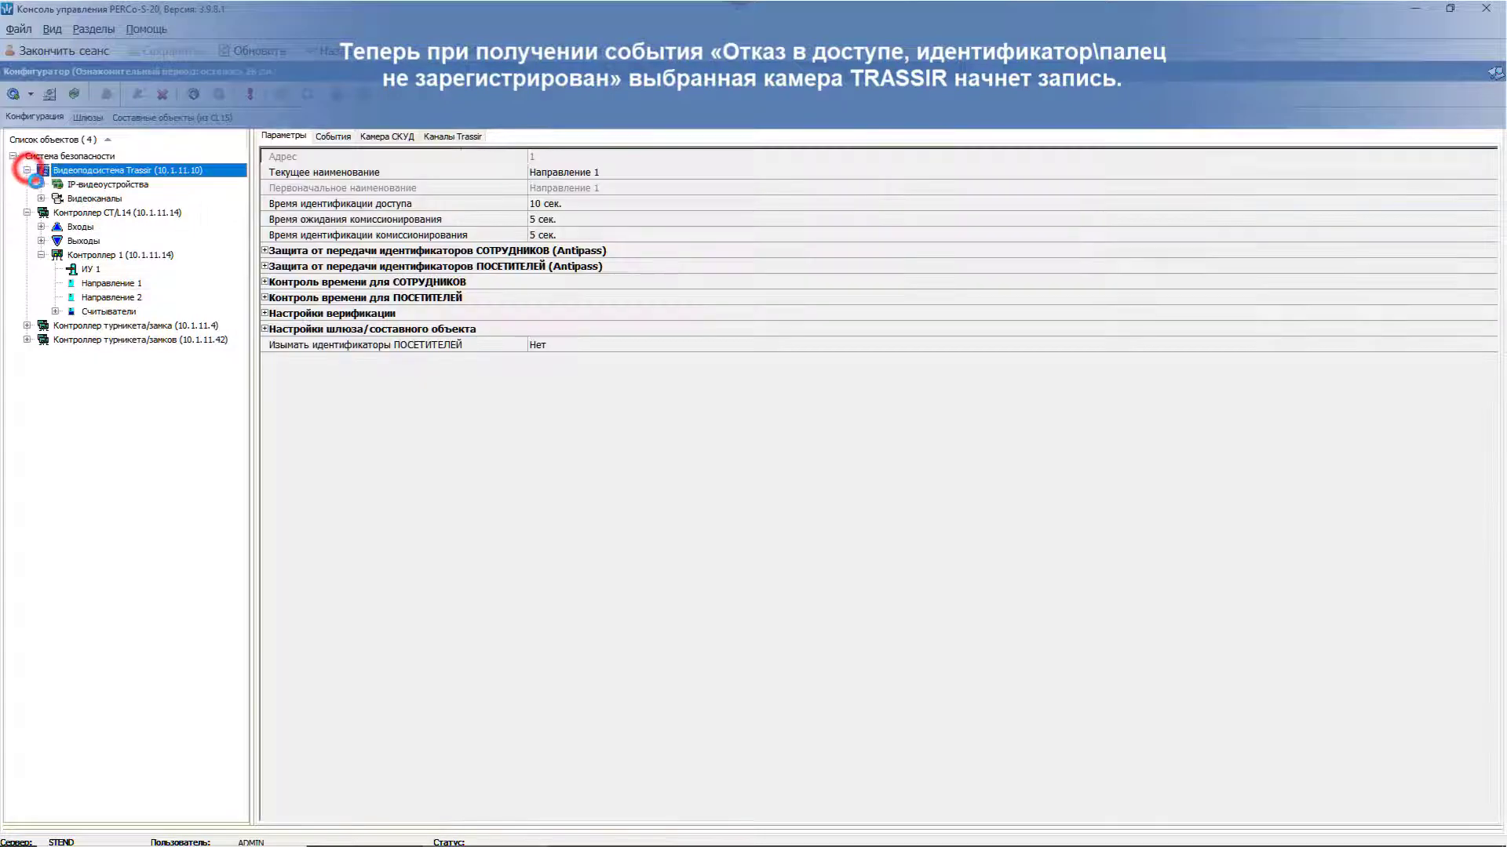
click(40, 198)
click(110, 213)
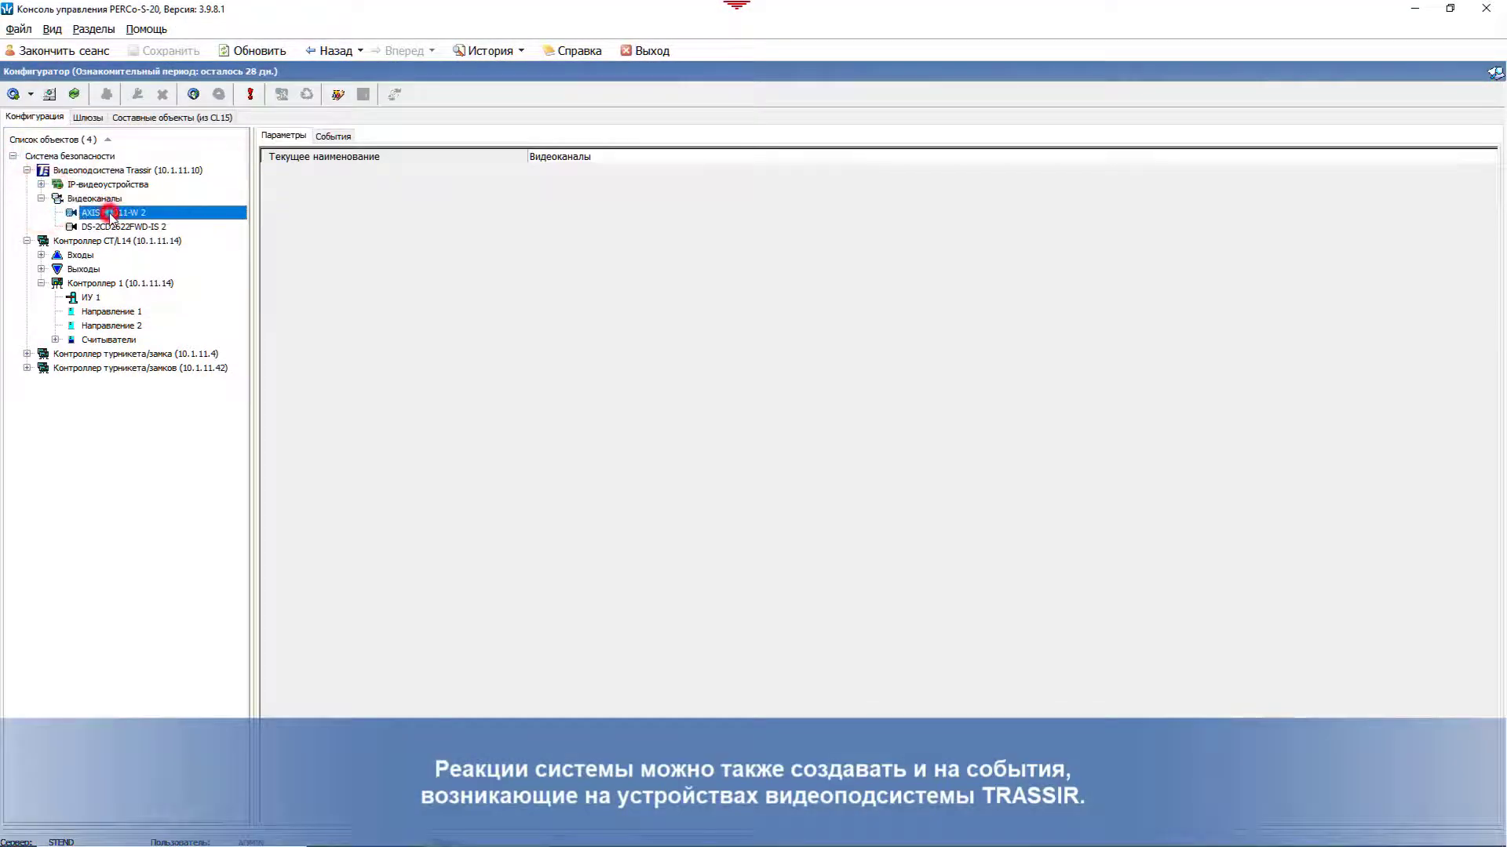
click(336, 136)
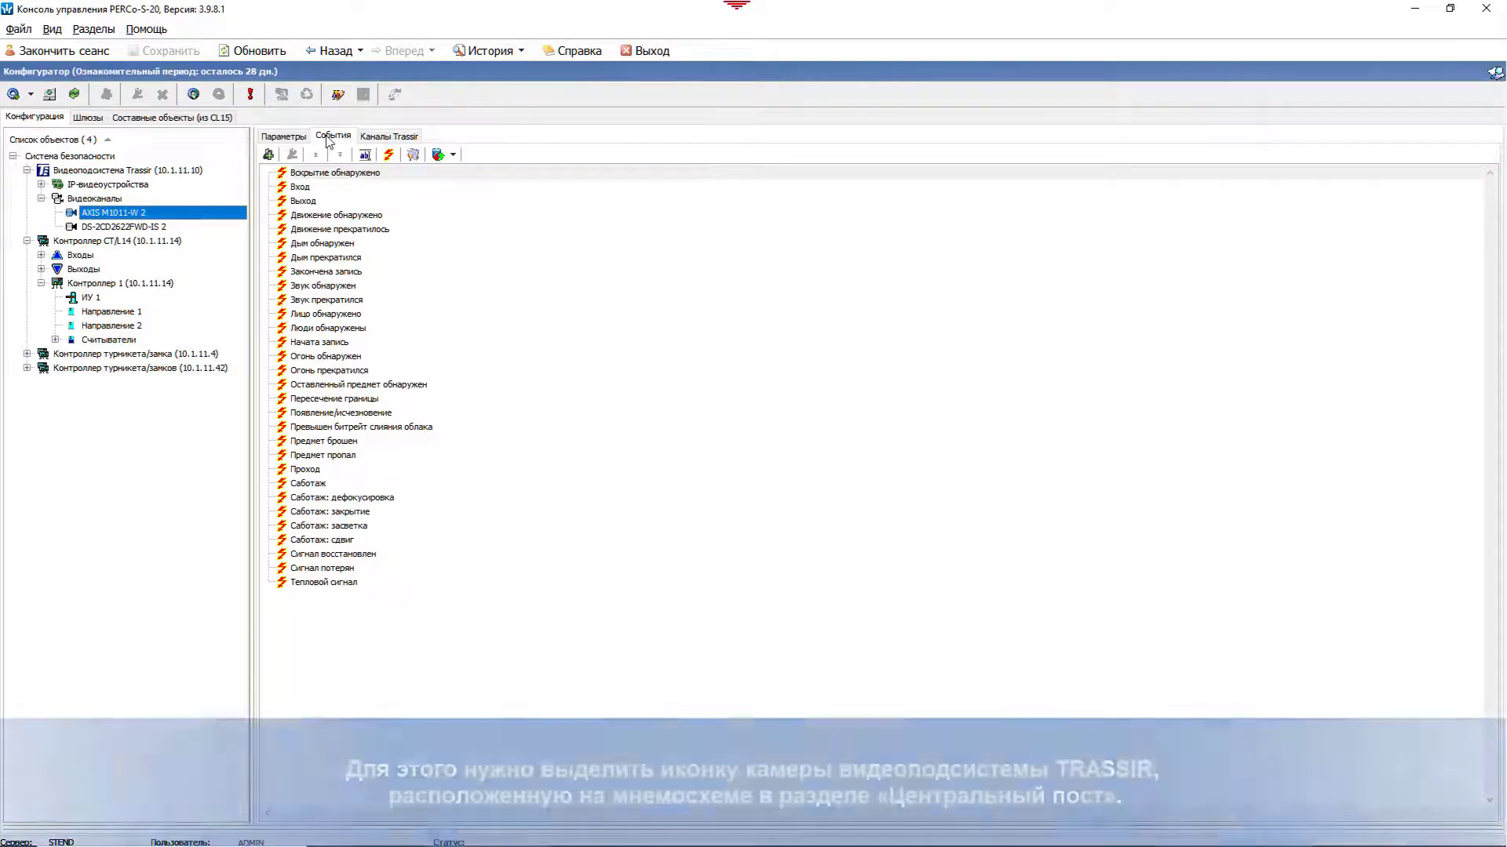
Step: In Помещения и мнемосхема, assign camera AXIS M1011-W 2 to room АТП
click(93, 31)
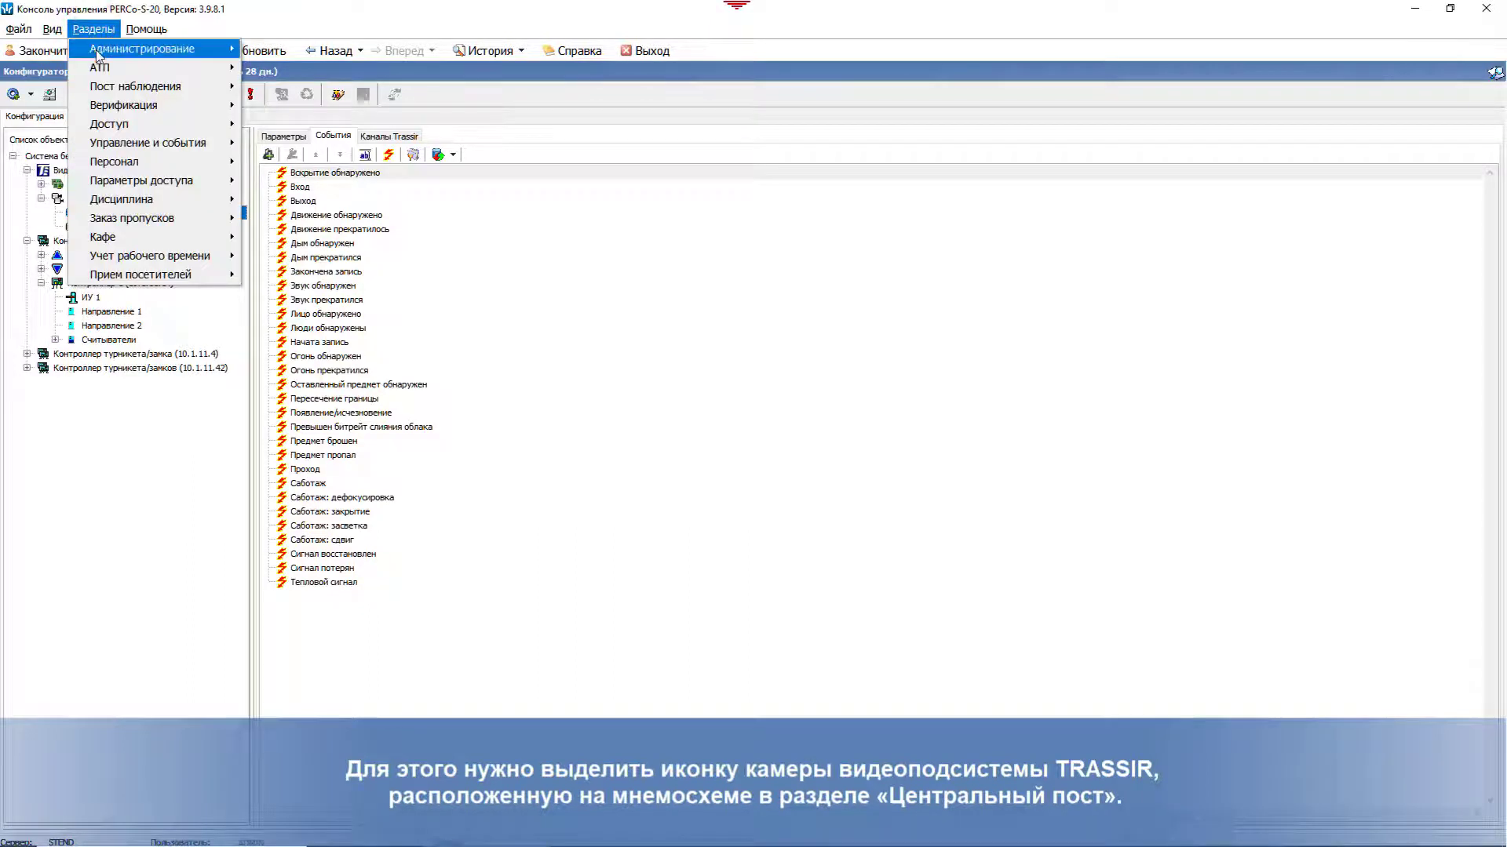
mouse_move(98, 54)
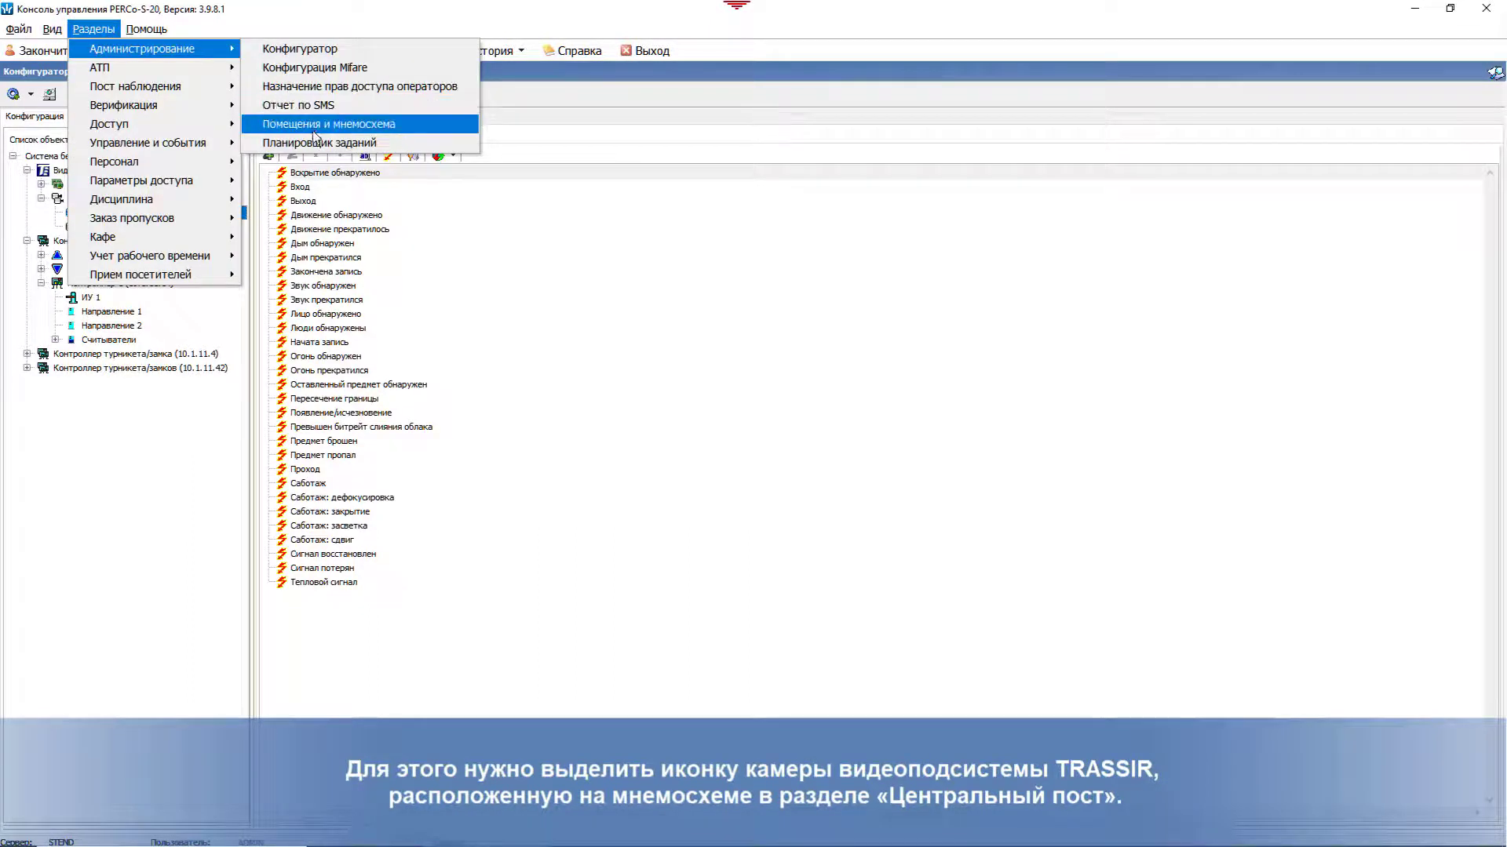
click(312, 125)
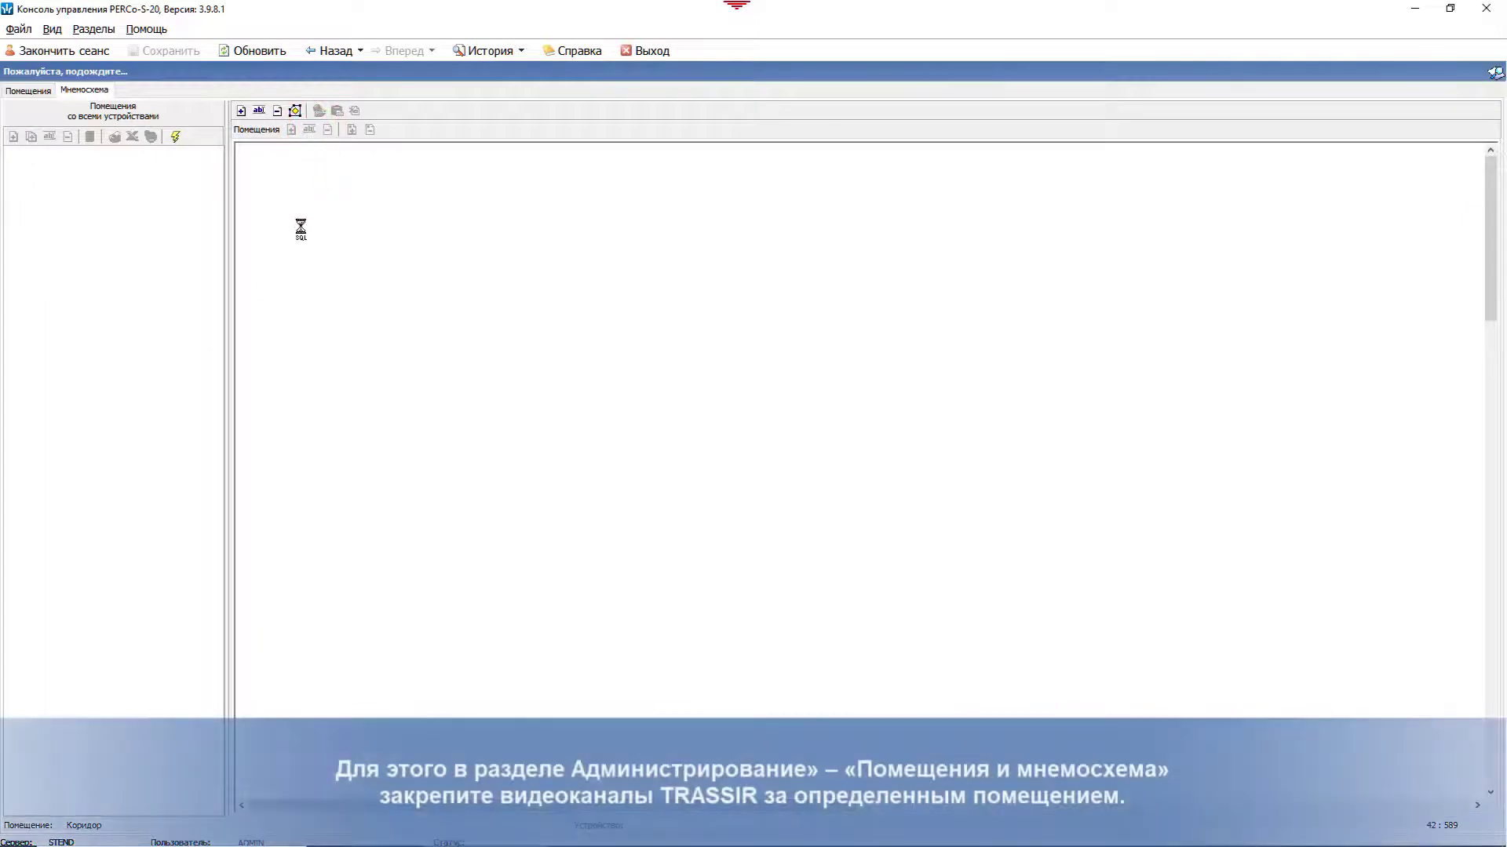
click(44, 92)
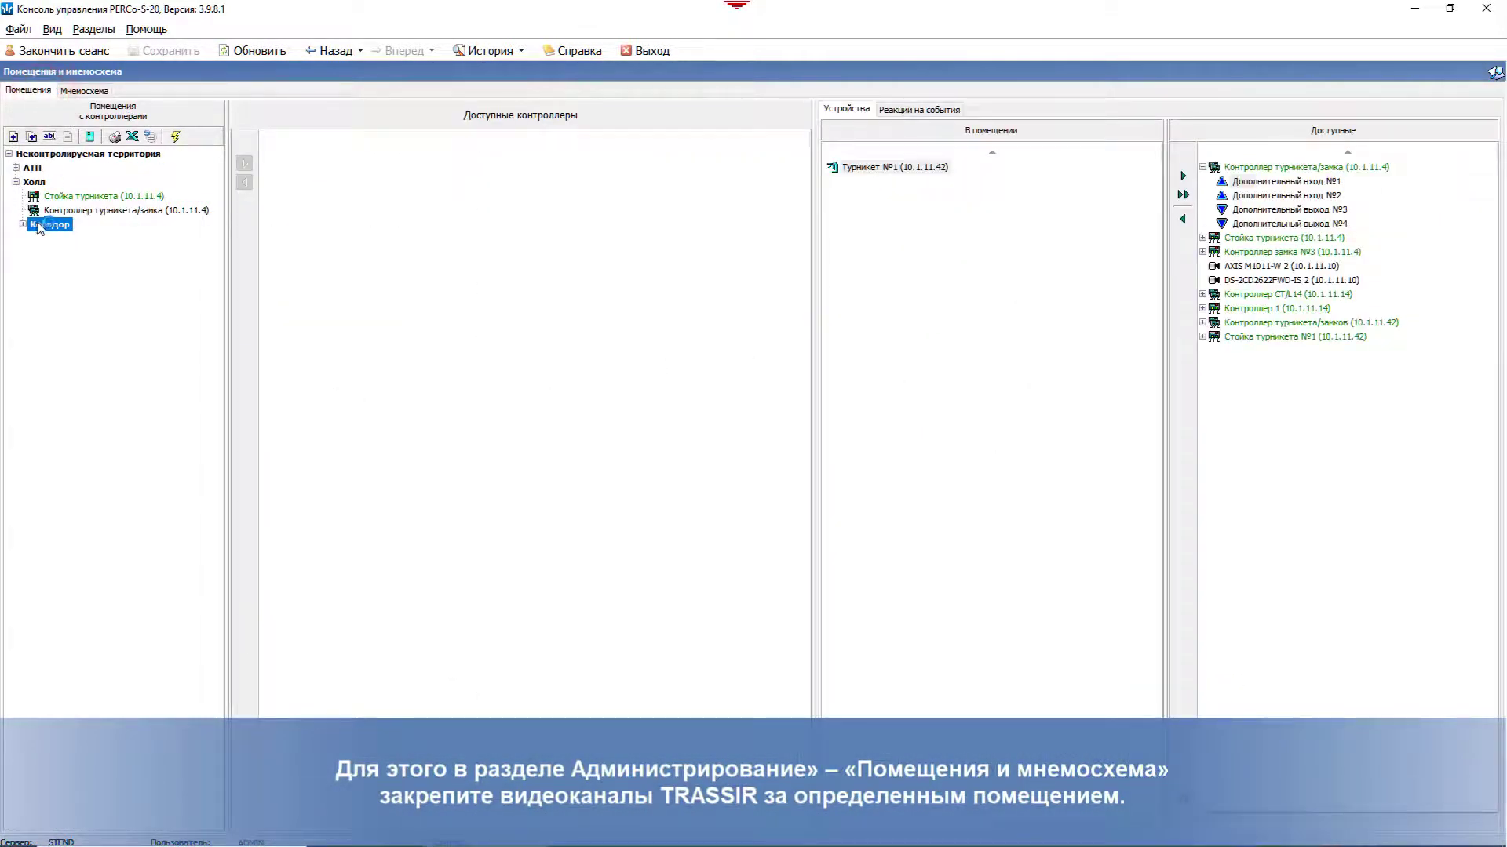
click(35, 168)
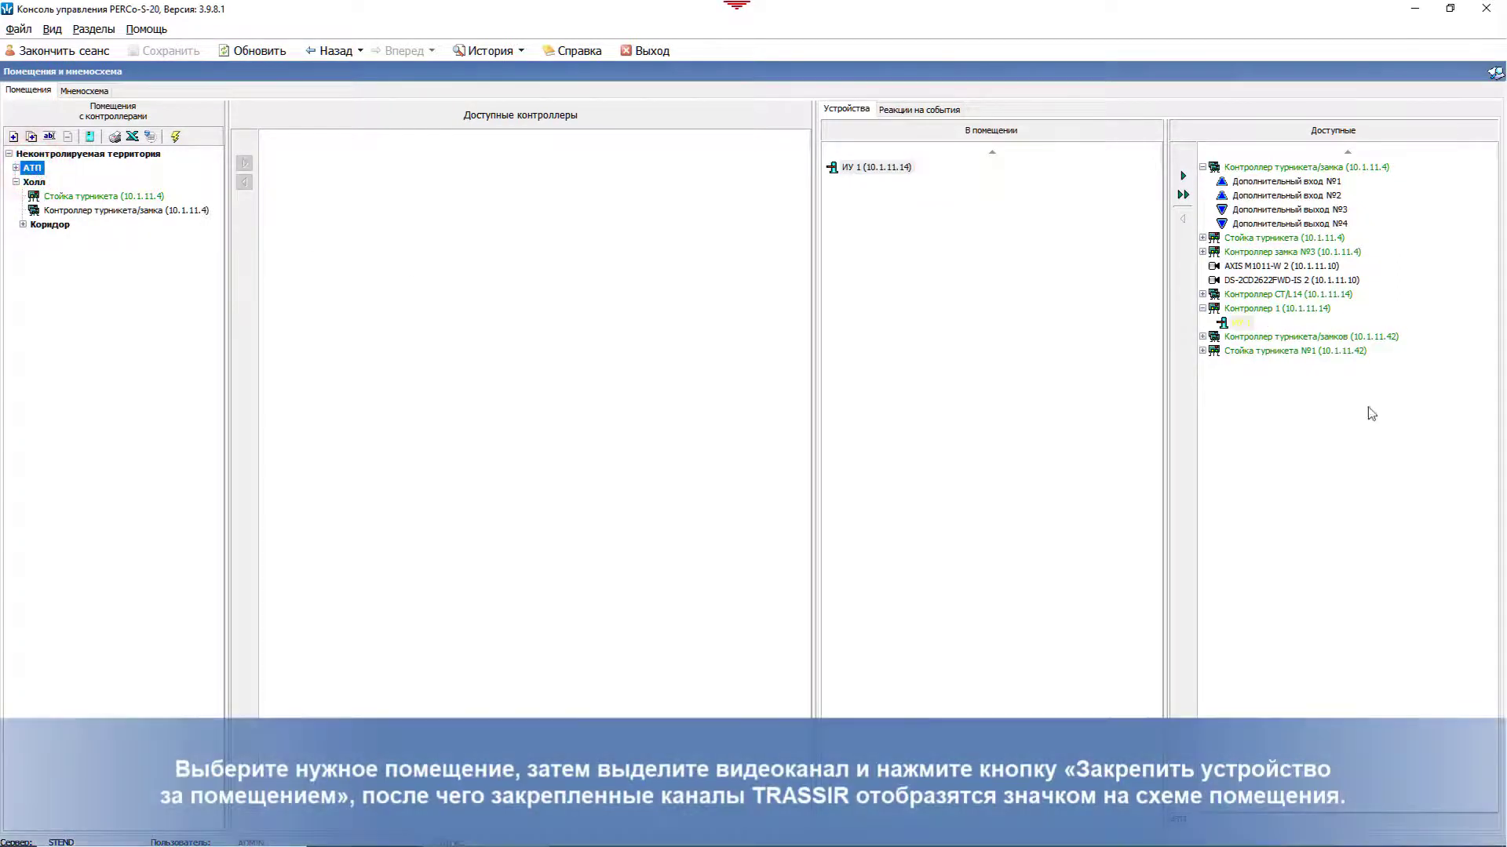
click(1237, 267)
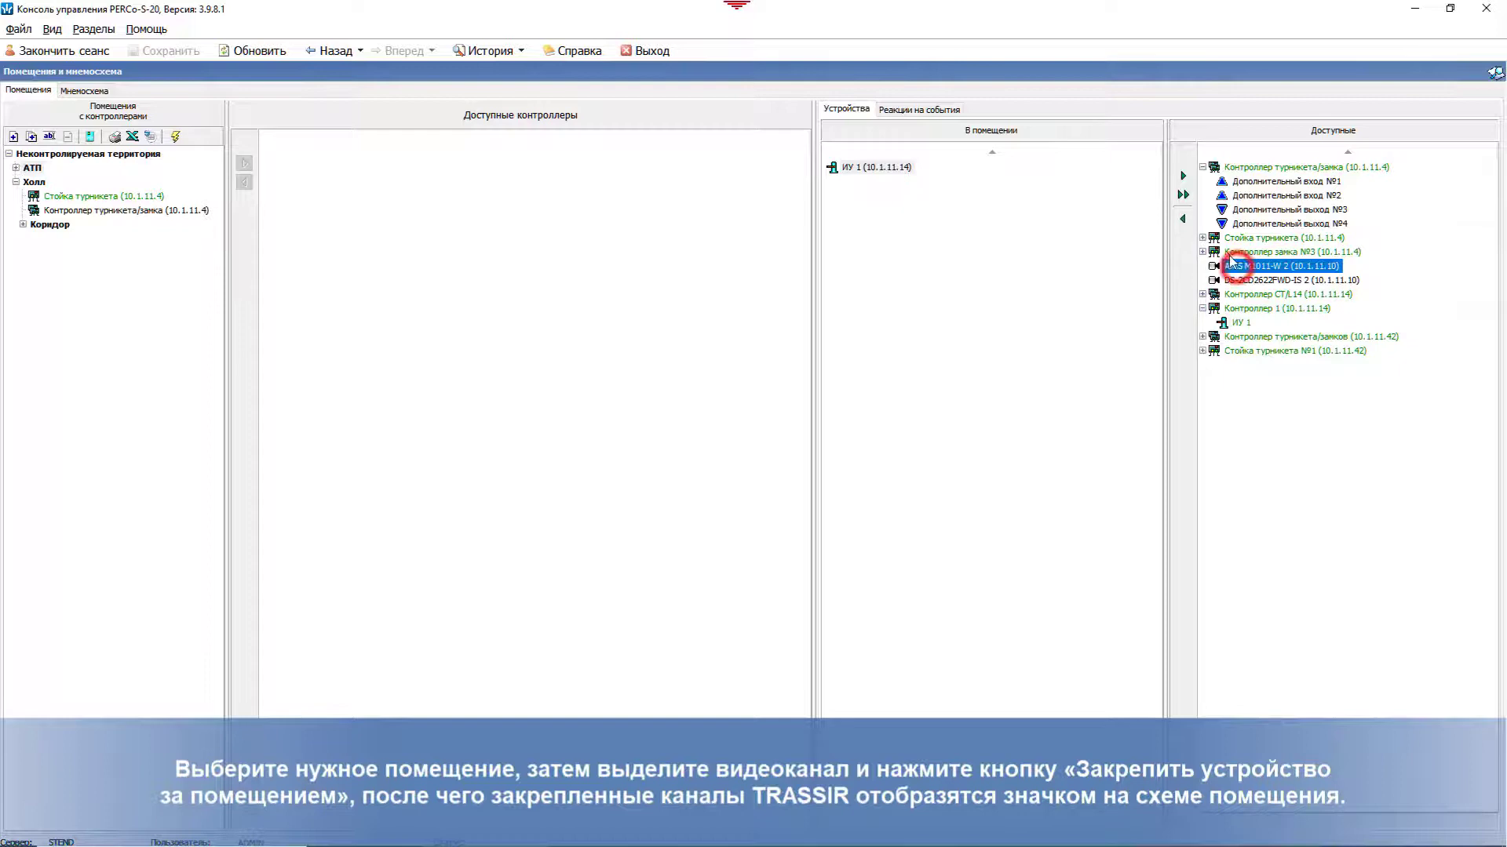
click(1183, 222)
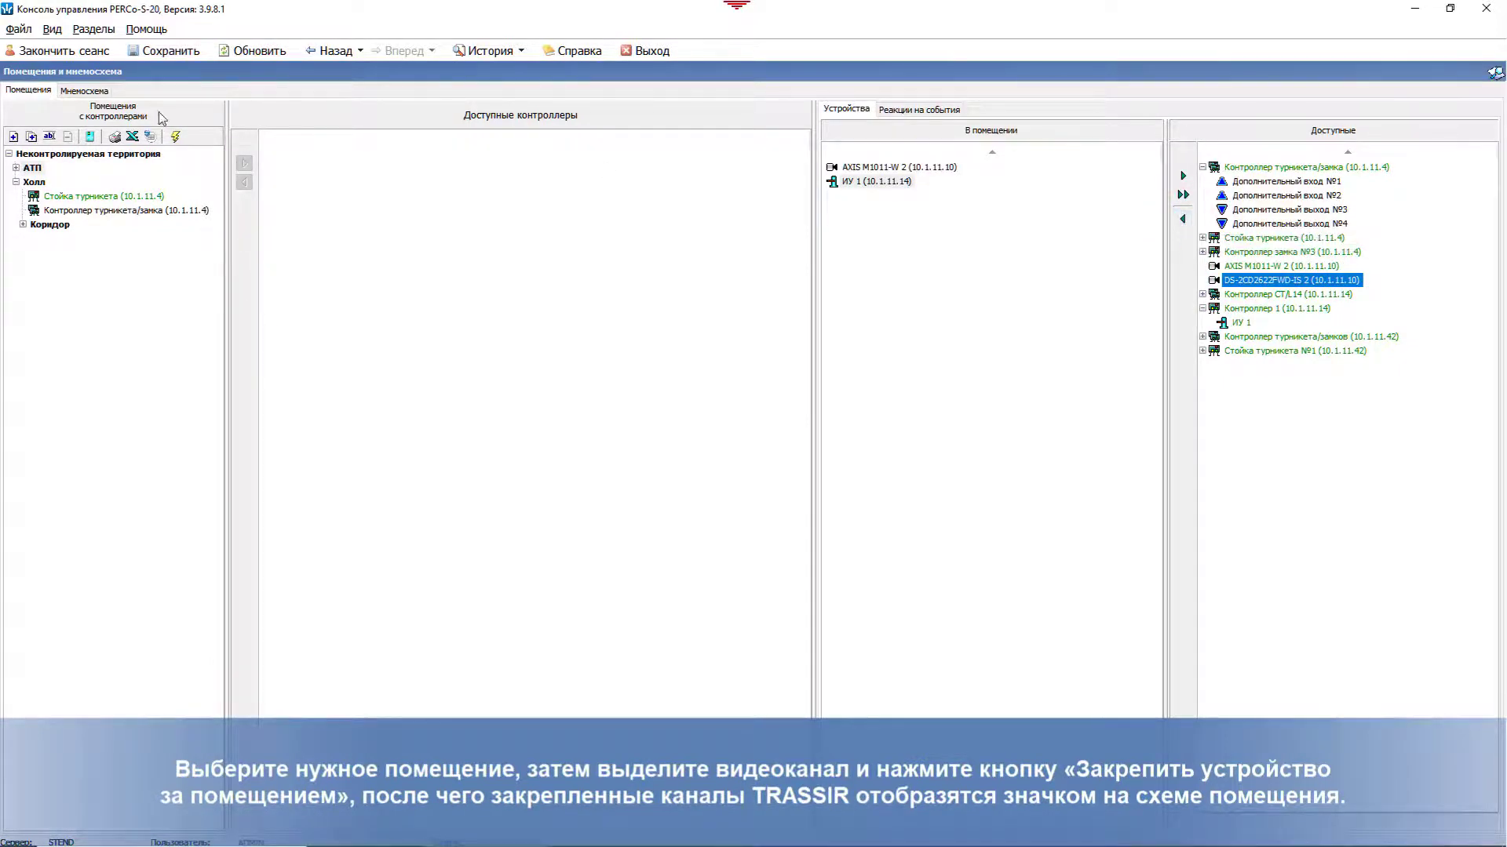
Step: Check the new camera's position on the Мнемосхема floor plan and save
click(84, 91)
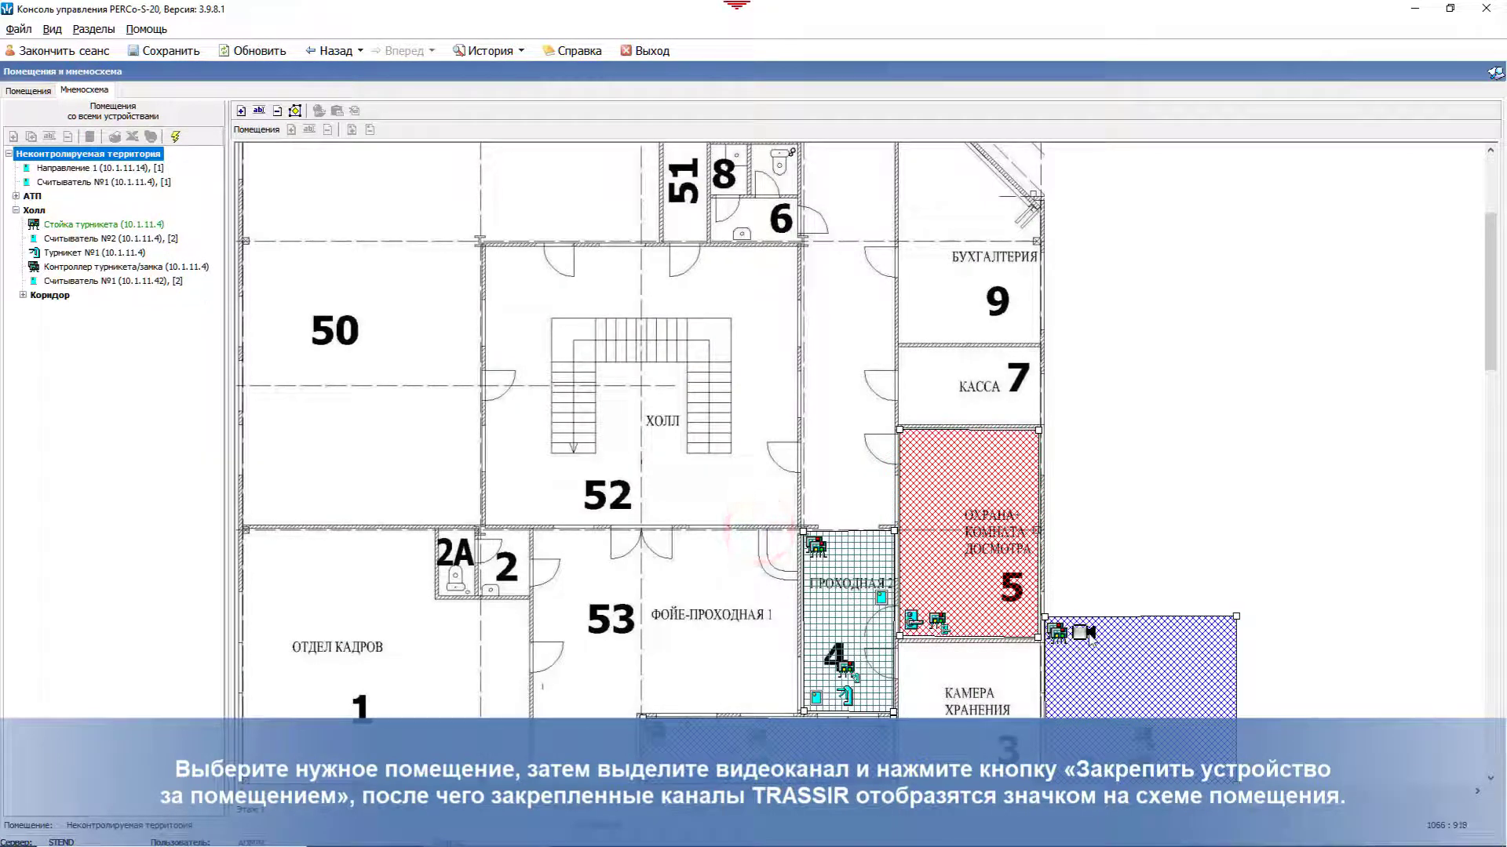
click(1085, 633)
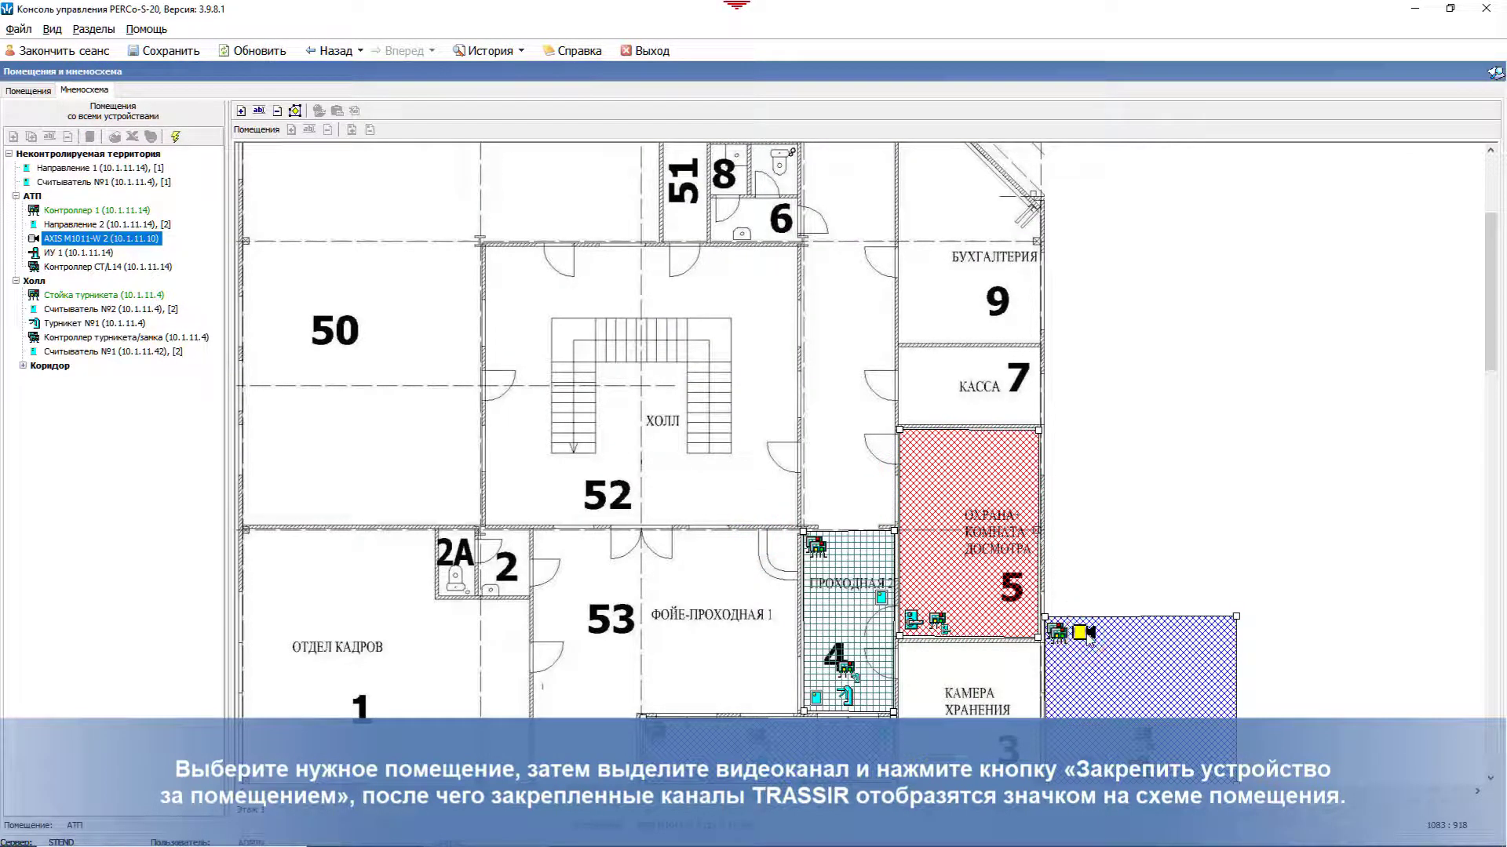
click(165, 53)
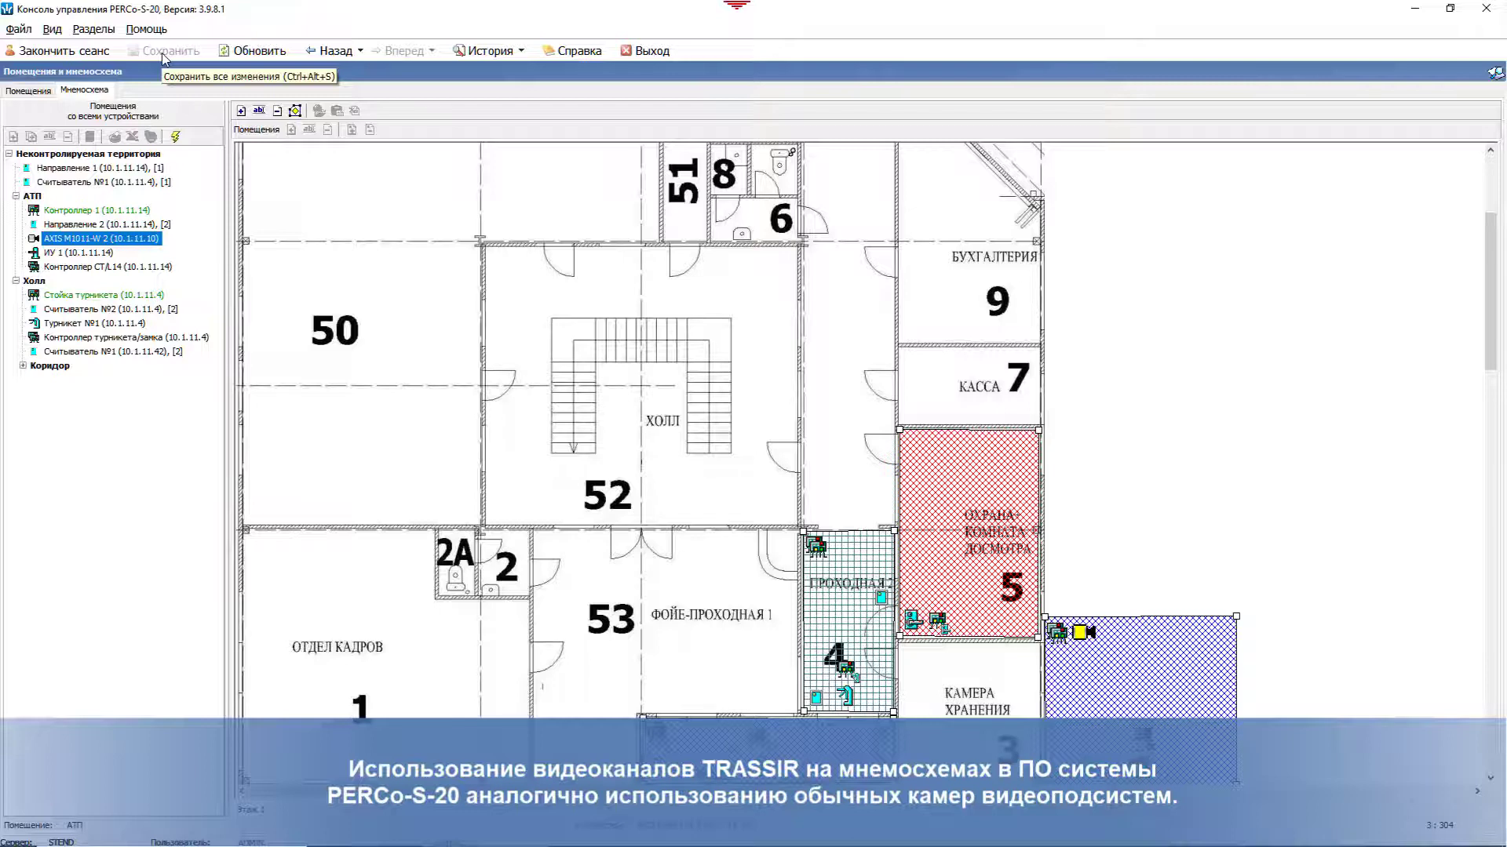
Step: Open the Центральный пост охраны monitoring view
click(95, 30)
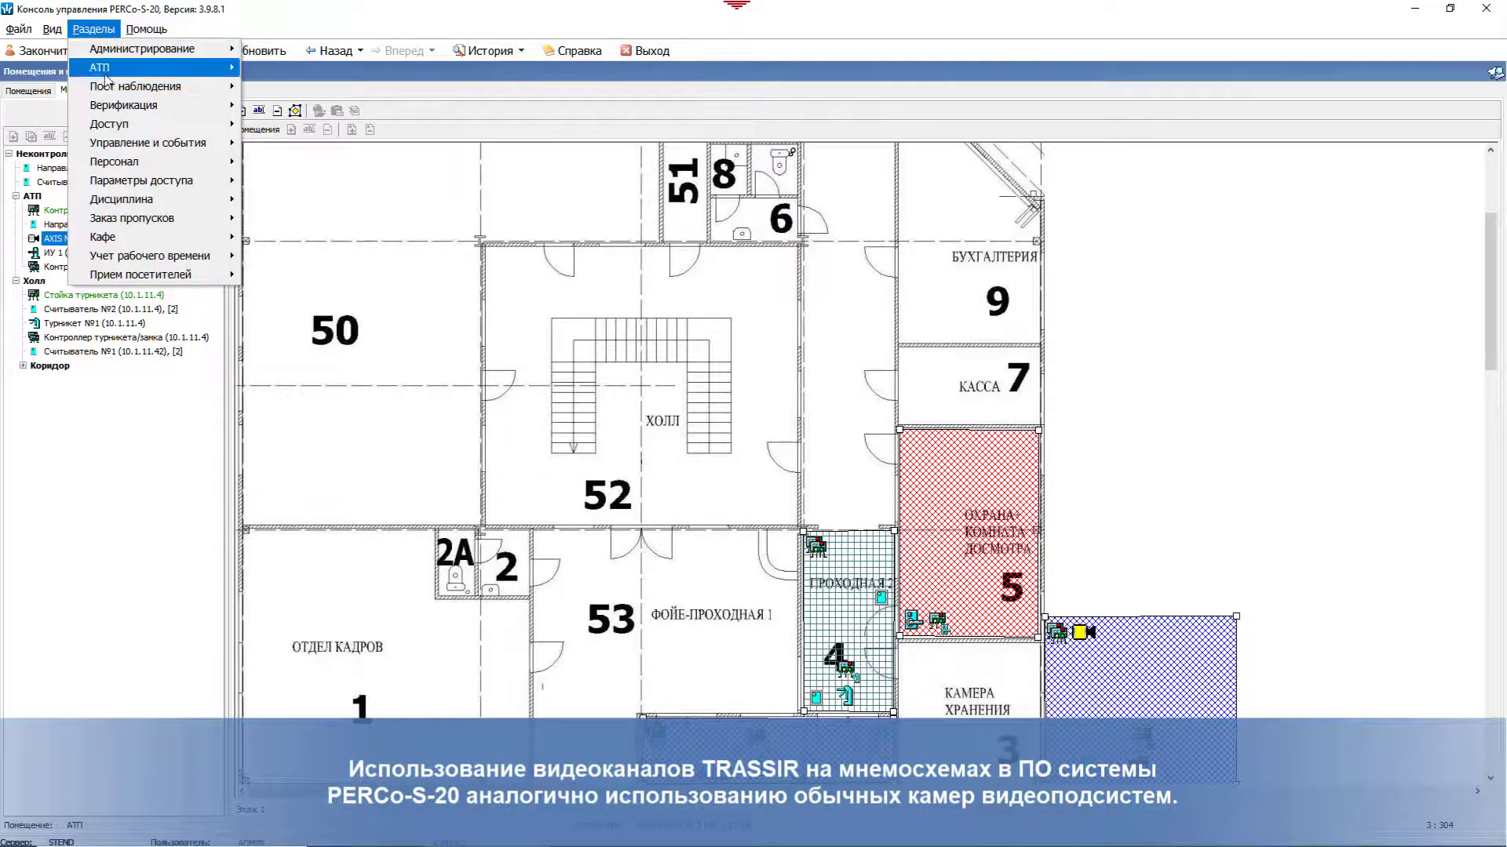
mouse_move(140, 89)
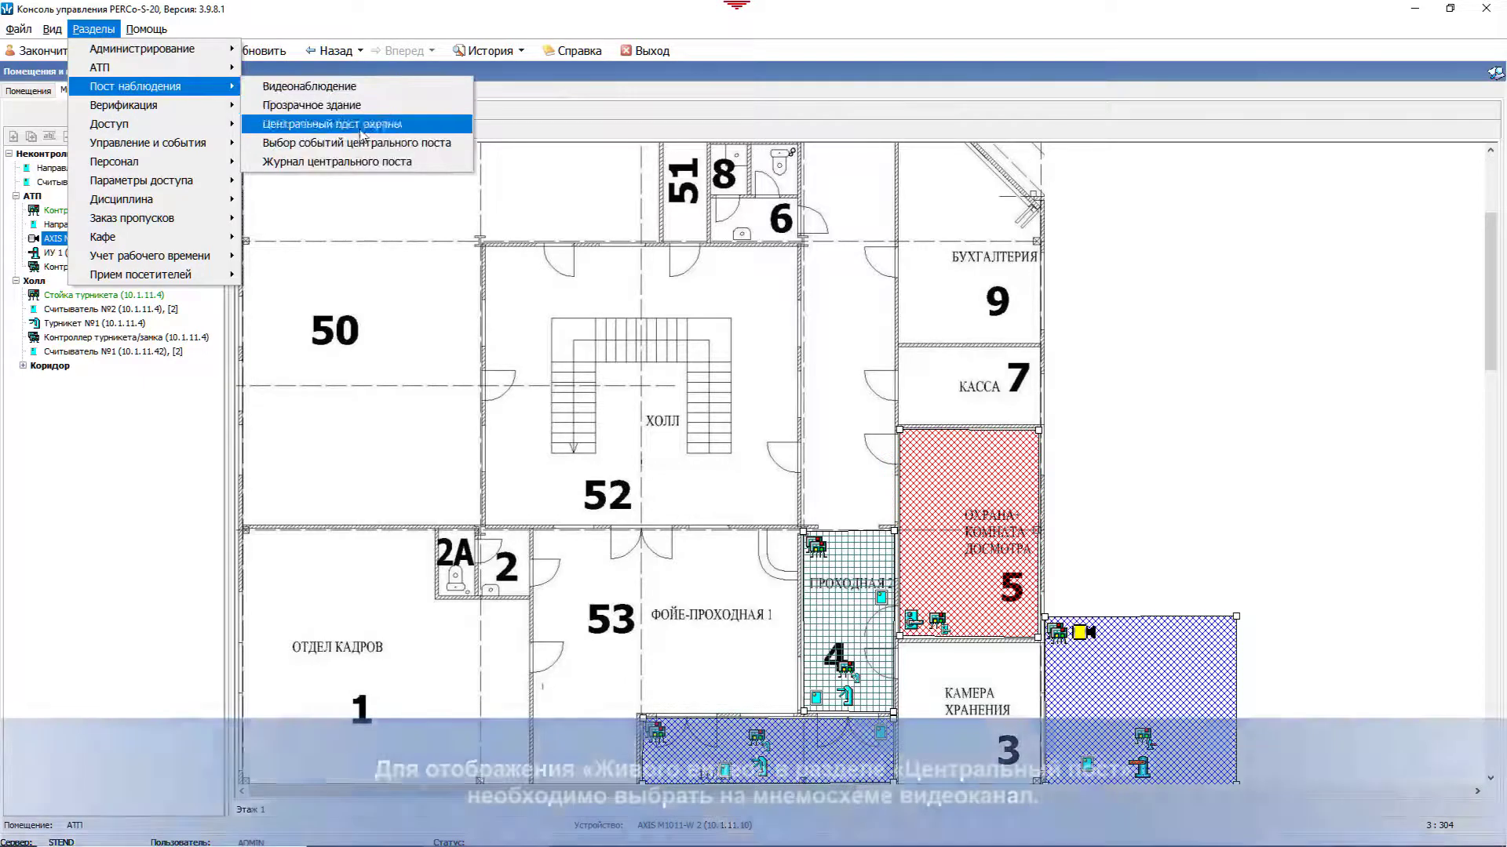
click(358, 126)
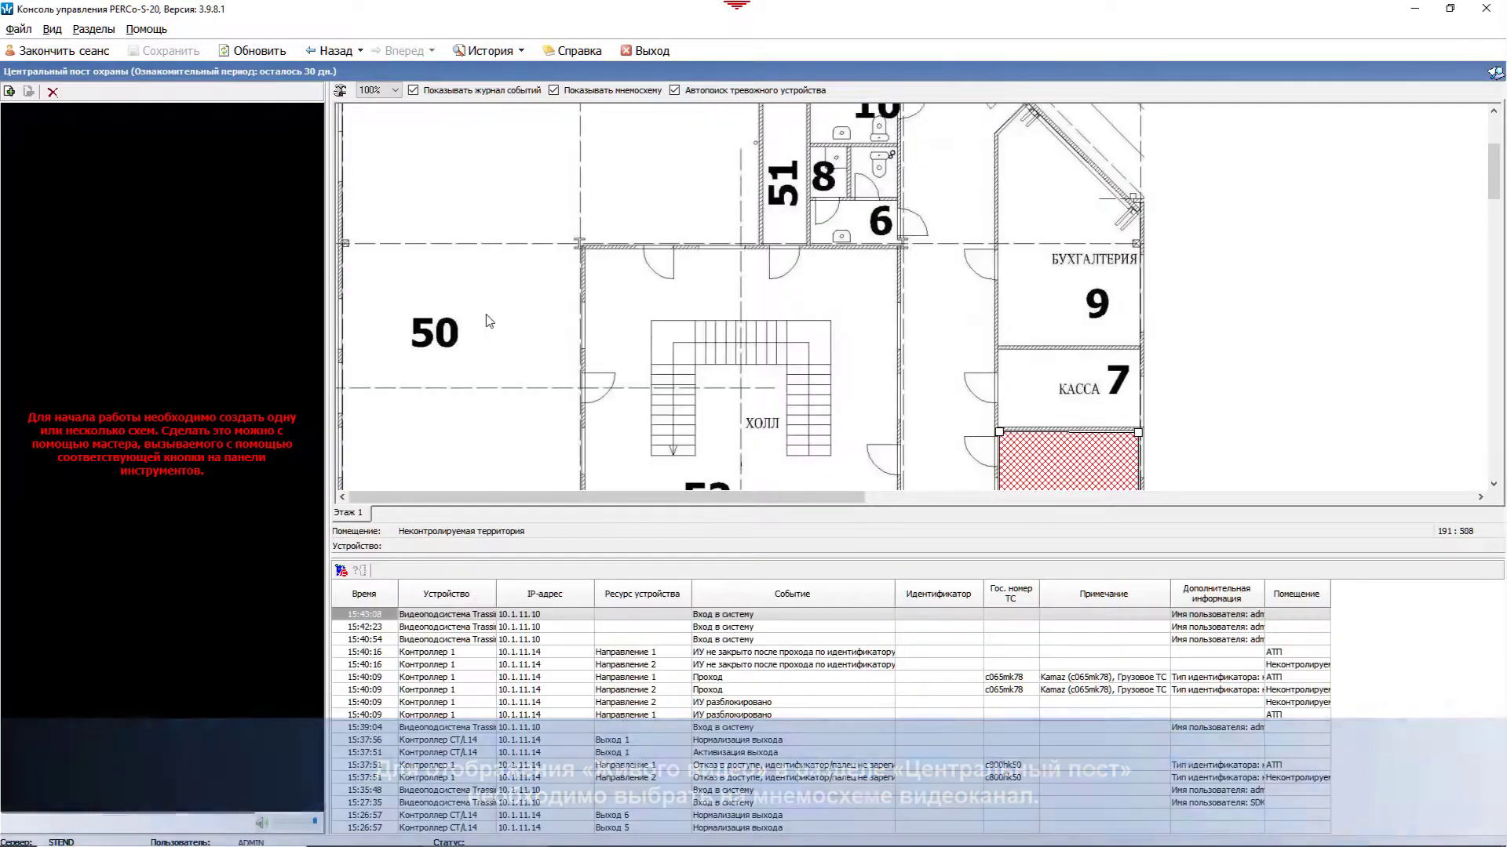
scroll(488, 320, down, 4)
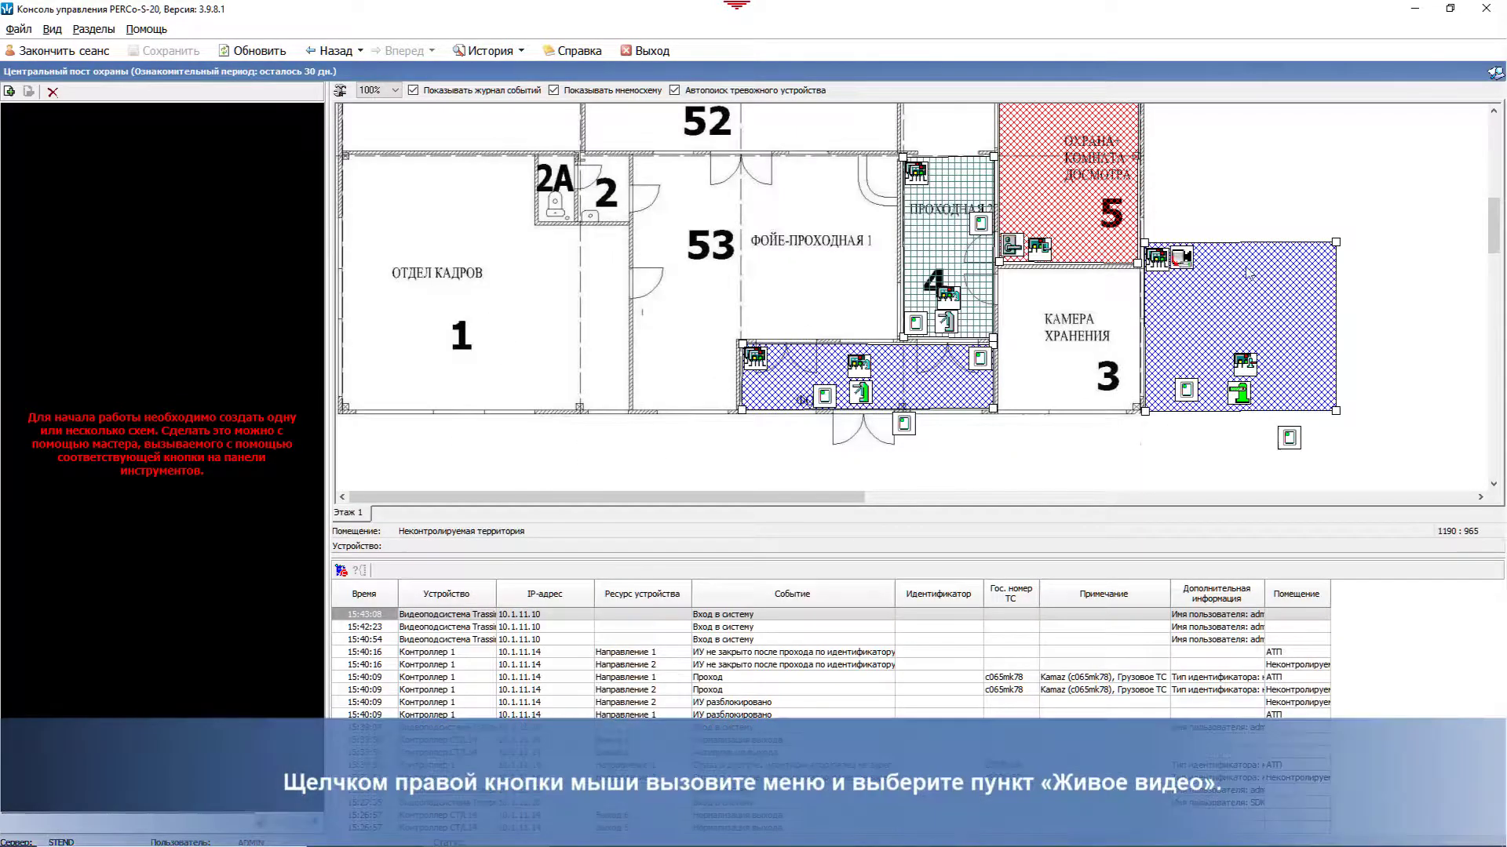
Step: Show Живое видео from AXIS M1011-W 2 and the turnstile's Привязанные видеоканалы
right_click(1185, 260)
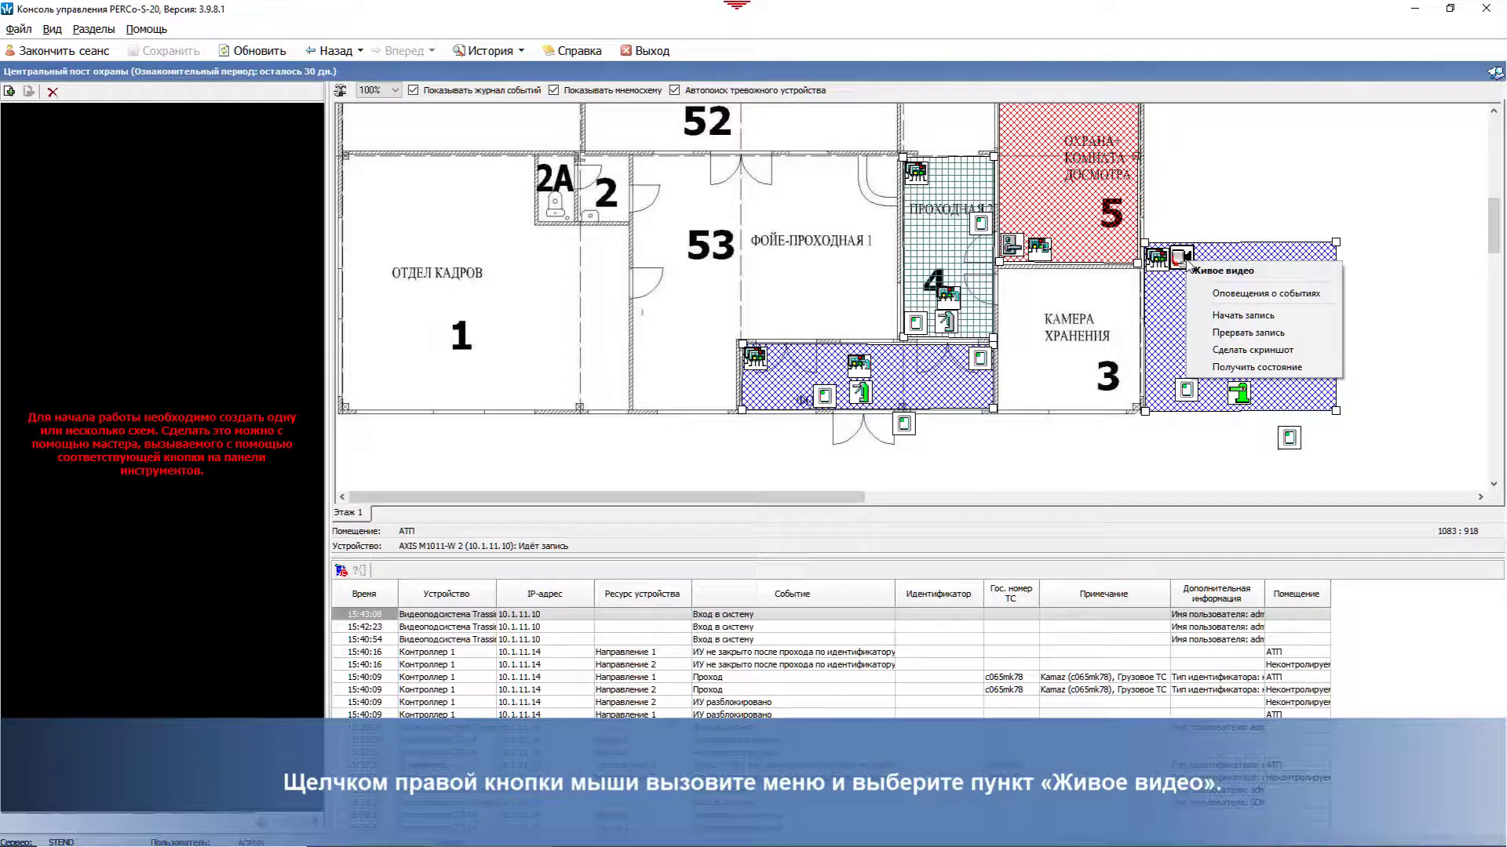
click(1250, 271)
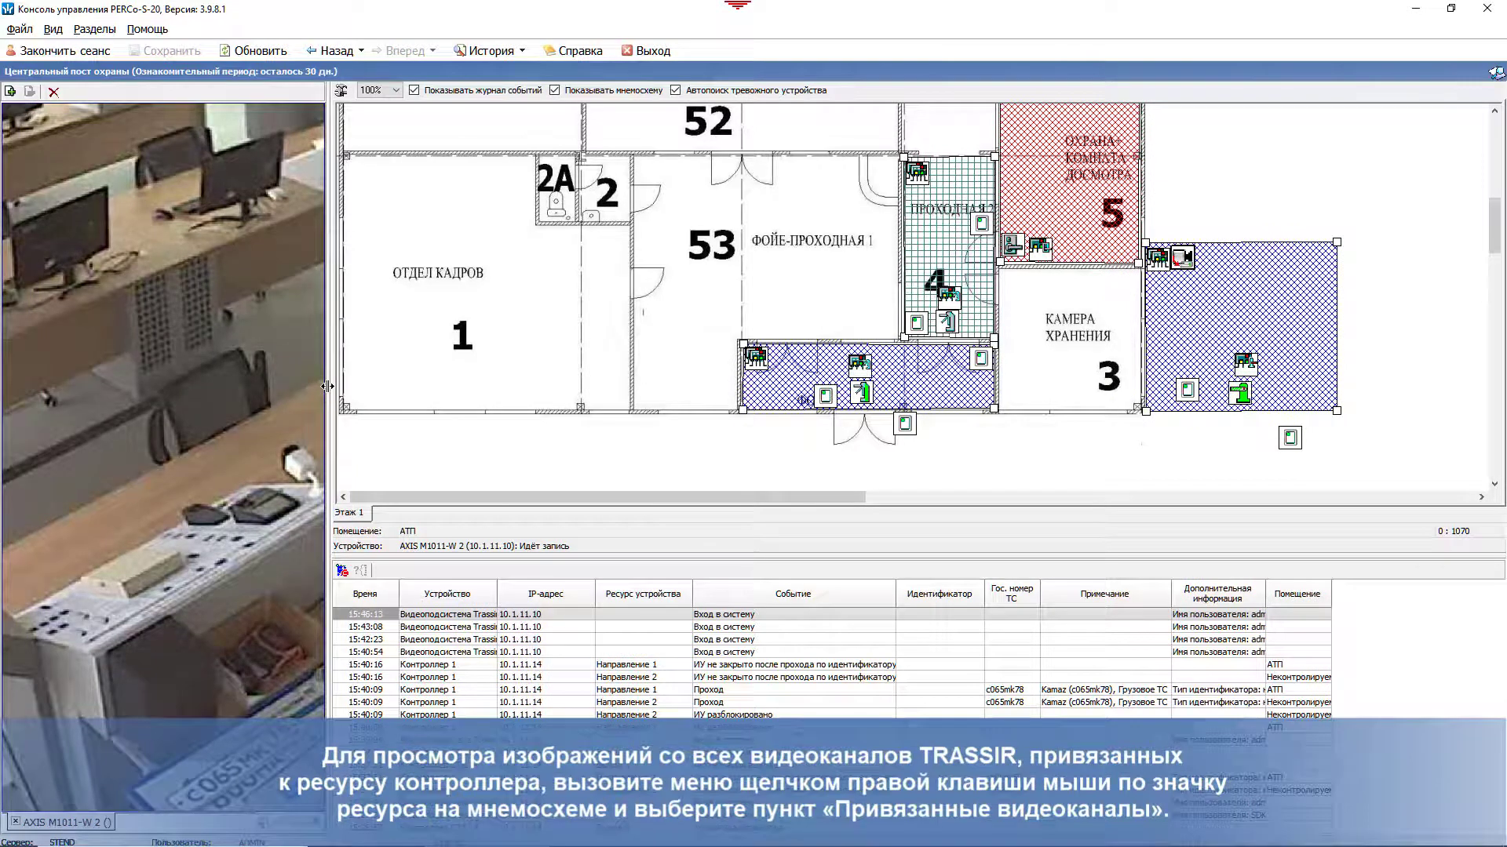
right_click(1239, 394)
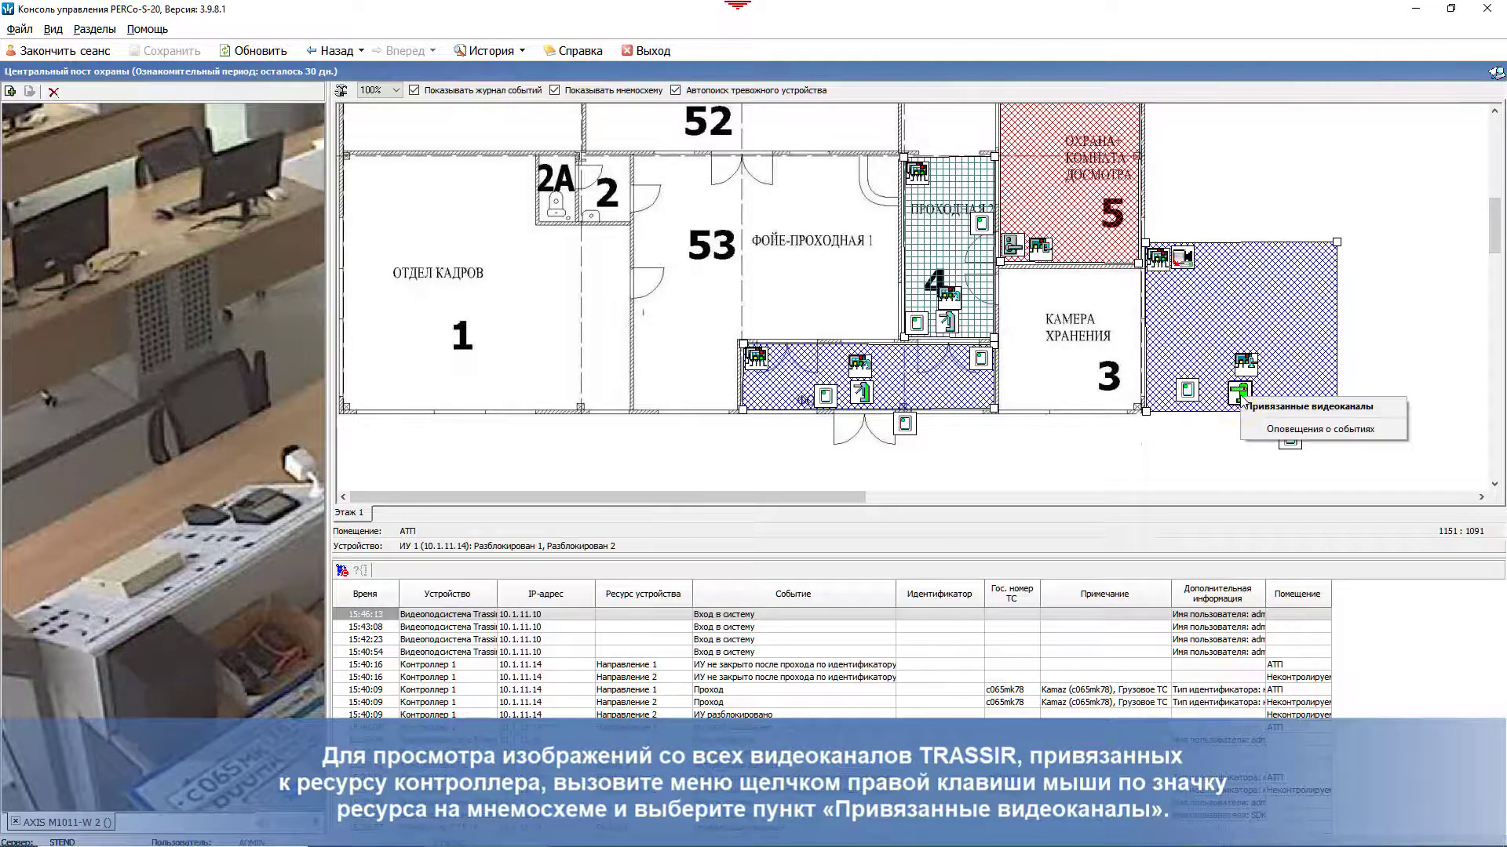
click(1378, 407)
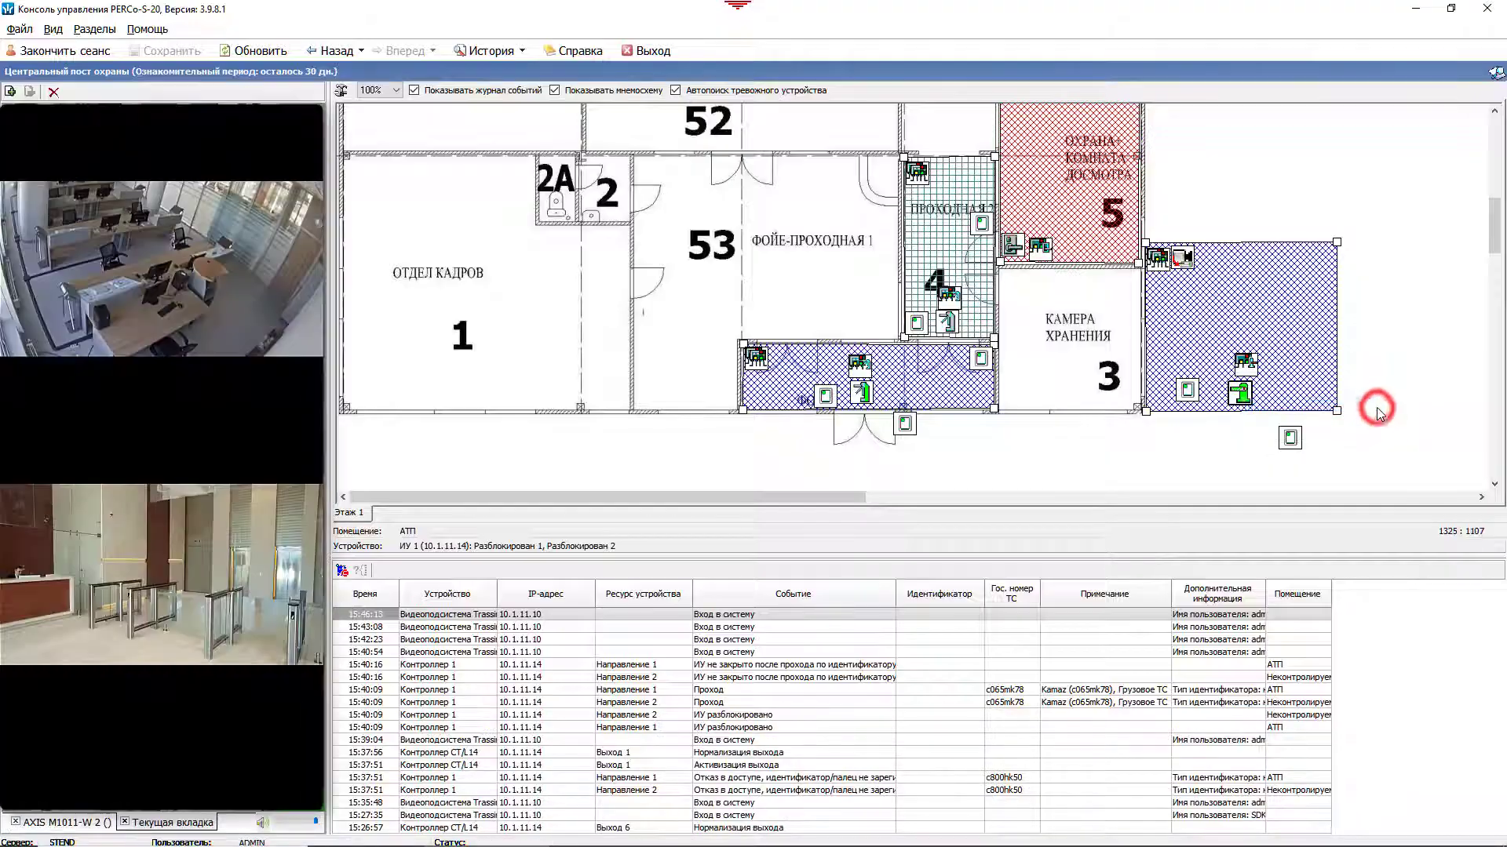